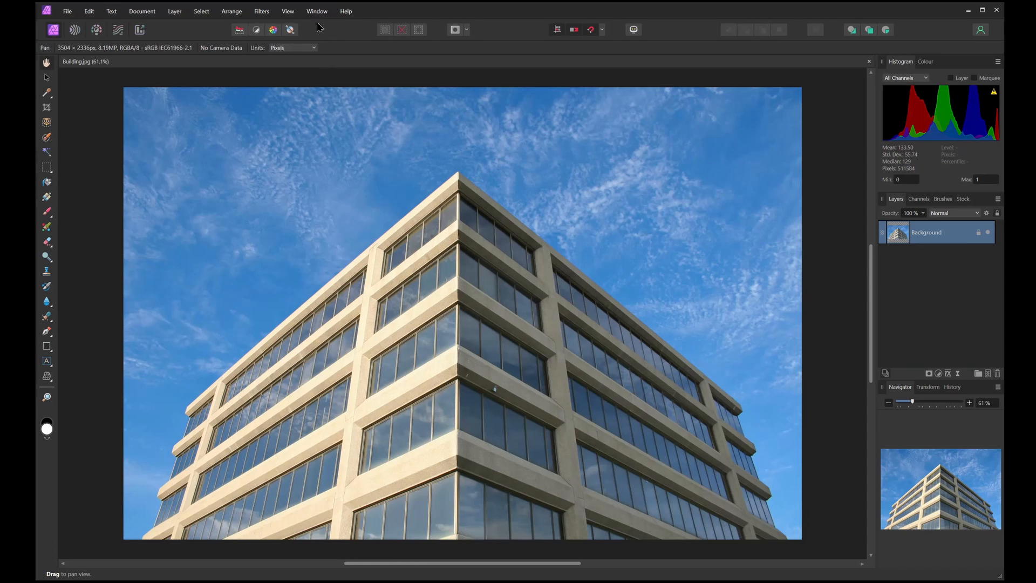
left_click(316, 13)
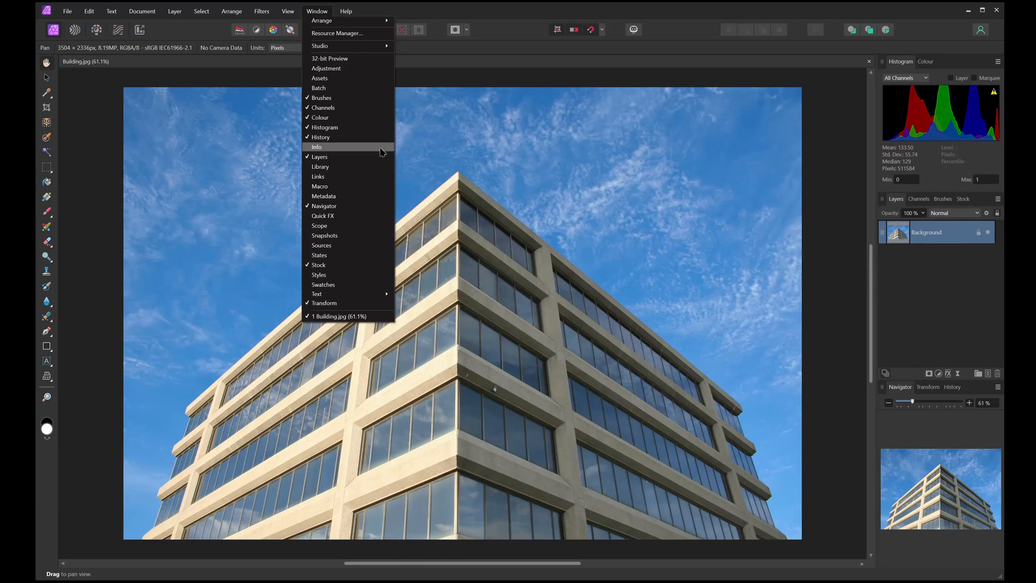
mouse_move(348, 49)
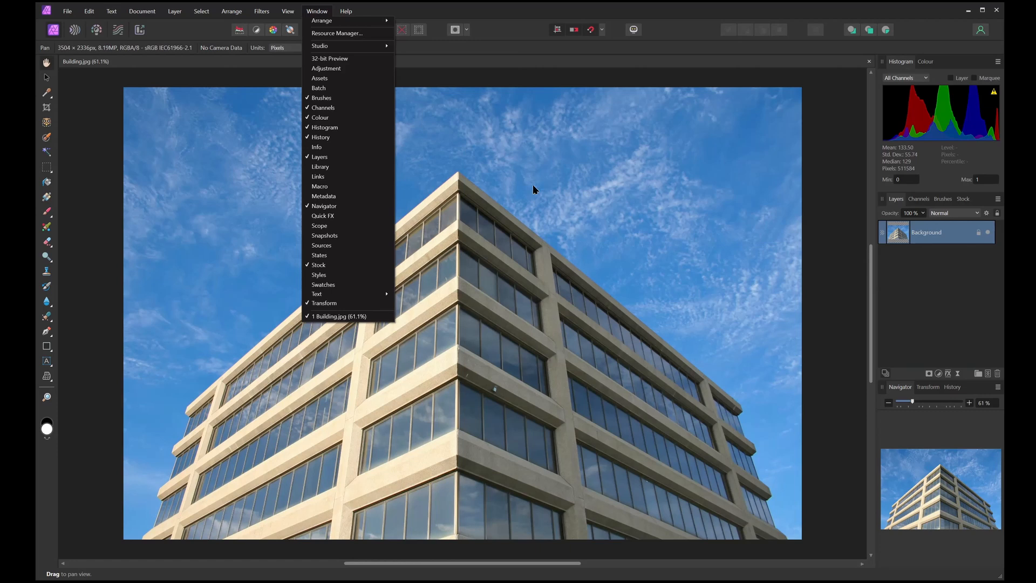
left_click(806, 201)
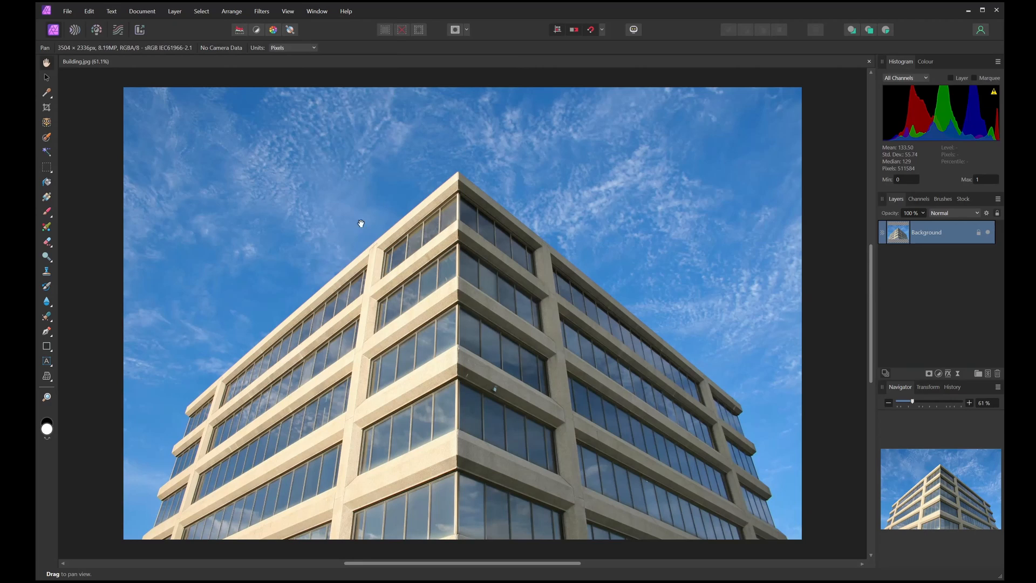
left_click_drag(416, 215, 399, 223)
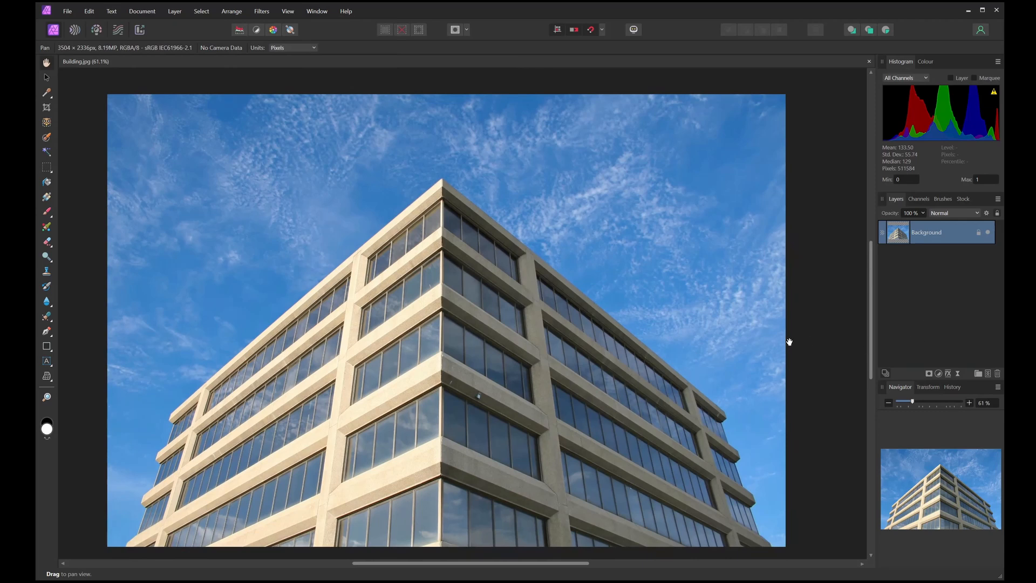
Step: Add a Curves adjustment layer above the Background and place its dialog beside the building photo
left_click(940, 373)
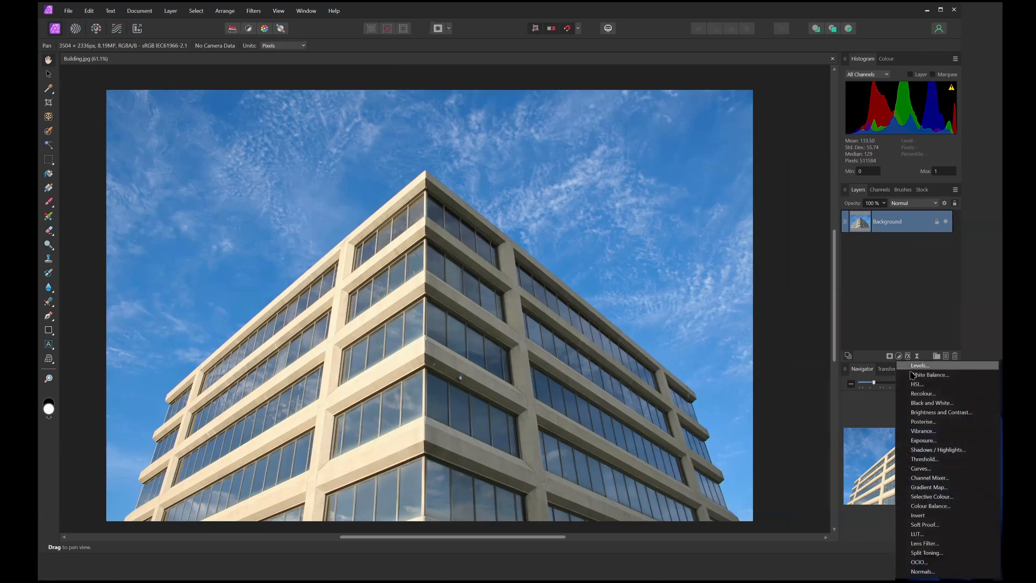
left_click(926, 469)
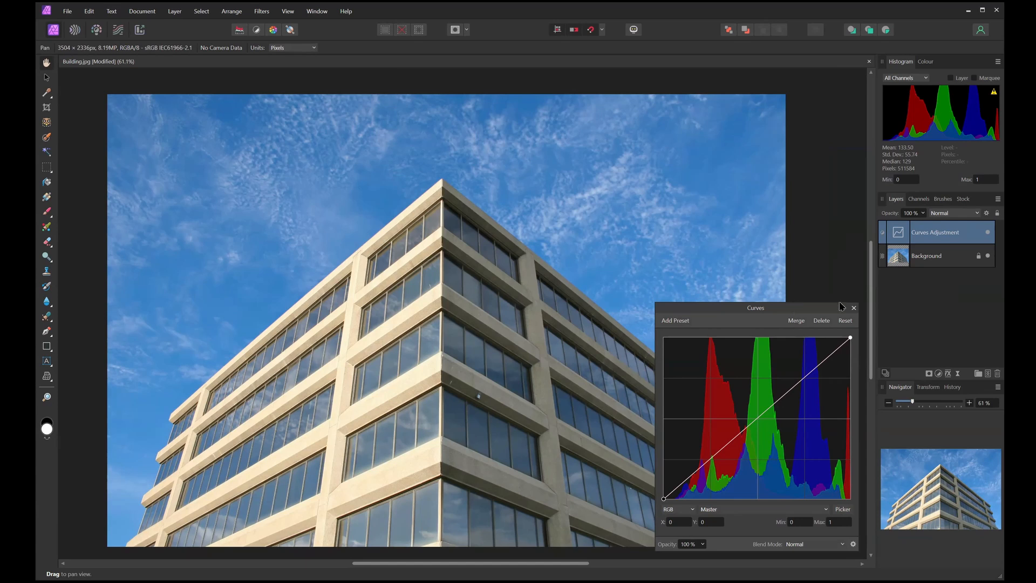
left_click_drag(793, 312, 842, 307)
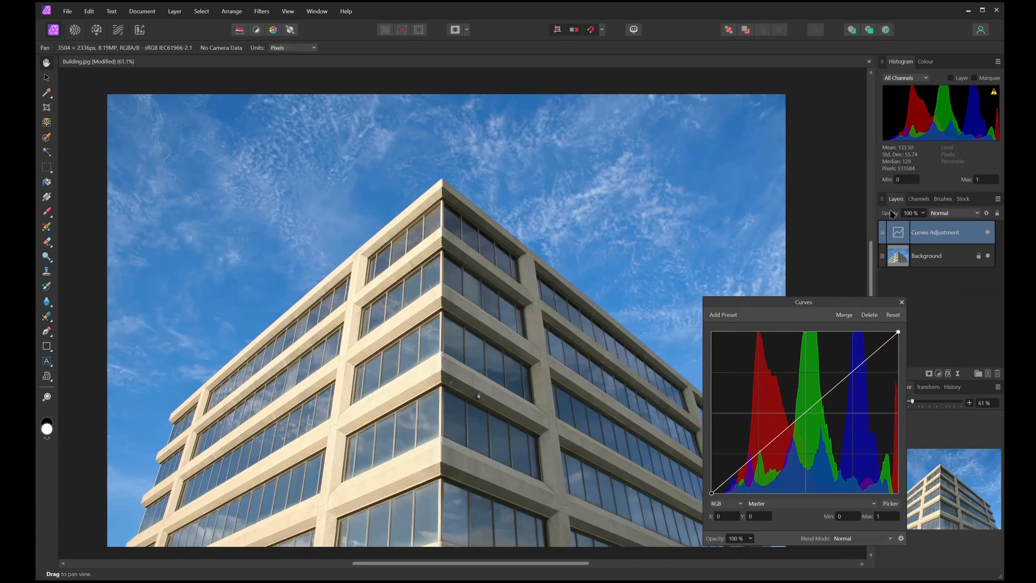
left_click_drag(840, 305, 892, 214)
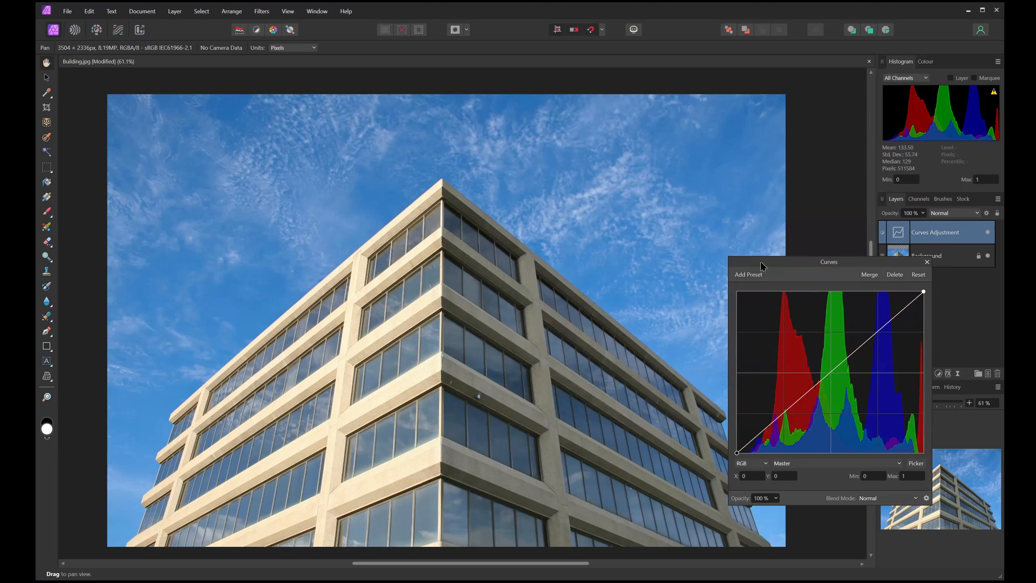
left_click_drag(750, 264, 739, 265)
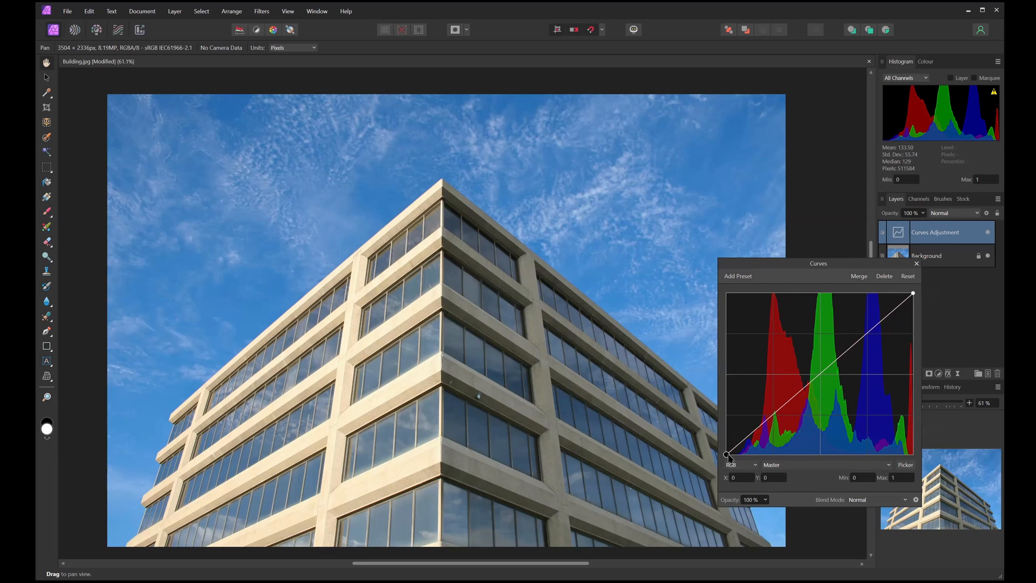
Step: Try moving the master curve's black point to about X 0.088 and its white point inward, and restore both endpoints
left_click_drag(729, 456, 744, 457)
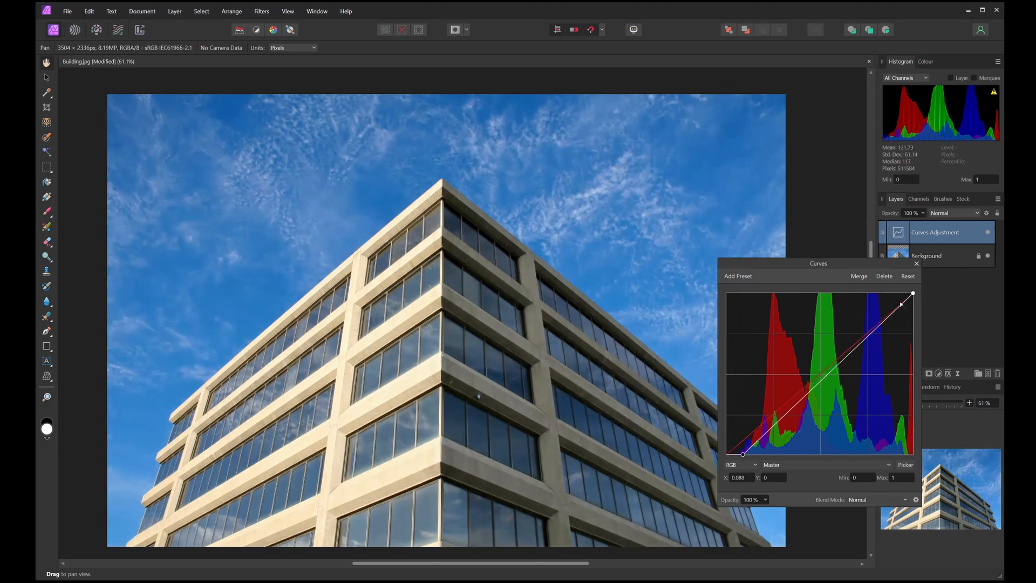
left_click_drag(913, 294, 819, 296)
left_click_drag(882, 285, 915, 286)
left_click_drag(743, 454, 707, 472)
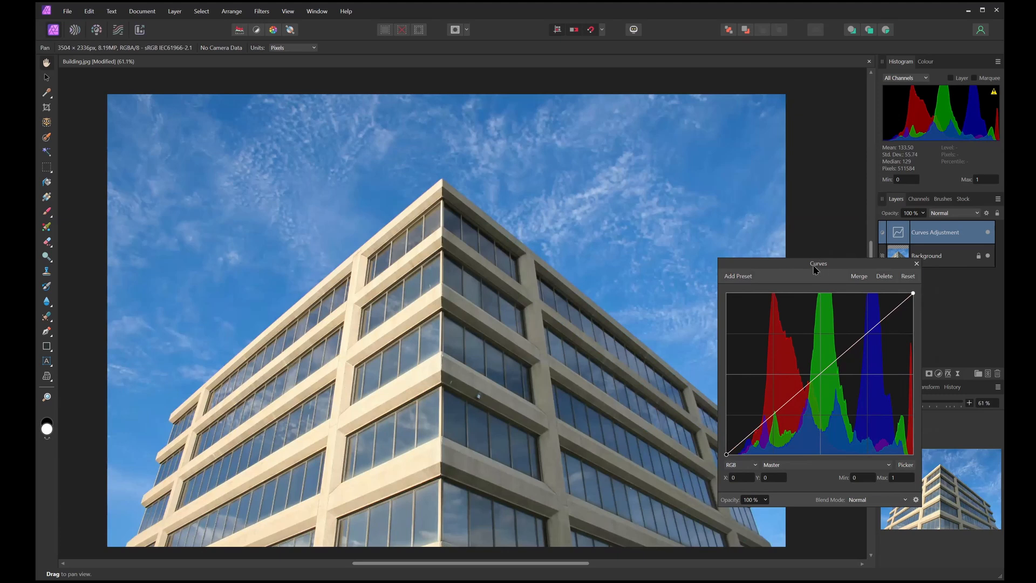
Step: Try a middle node on the master curve at about X 0.523, Y 0.542, and delete it
left_click_drag(585, 312, 556, 300)
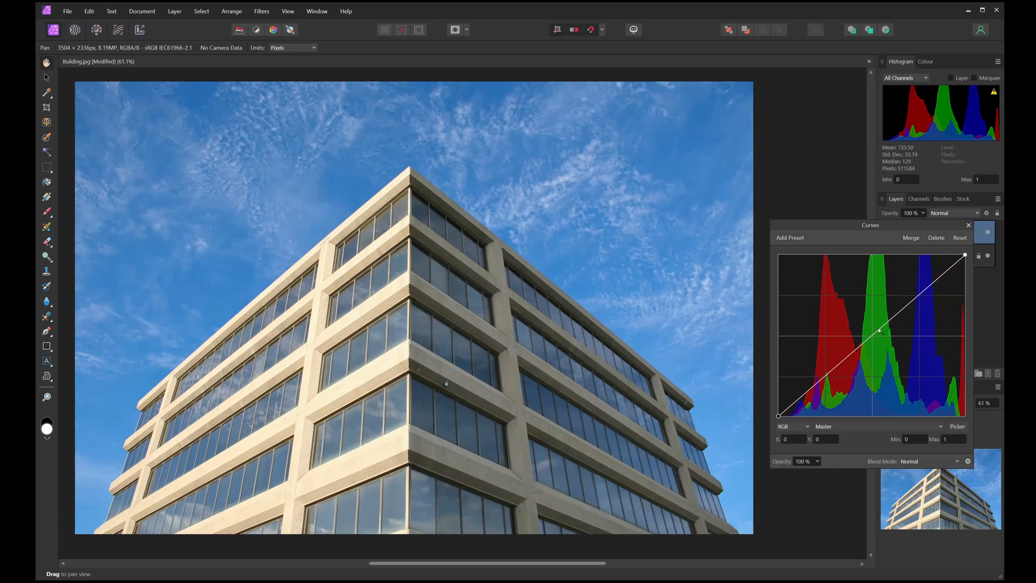
left_click_drag(876, 331, 876, 328)
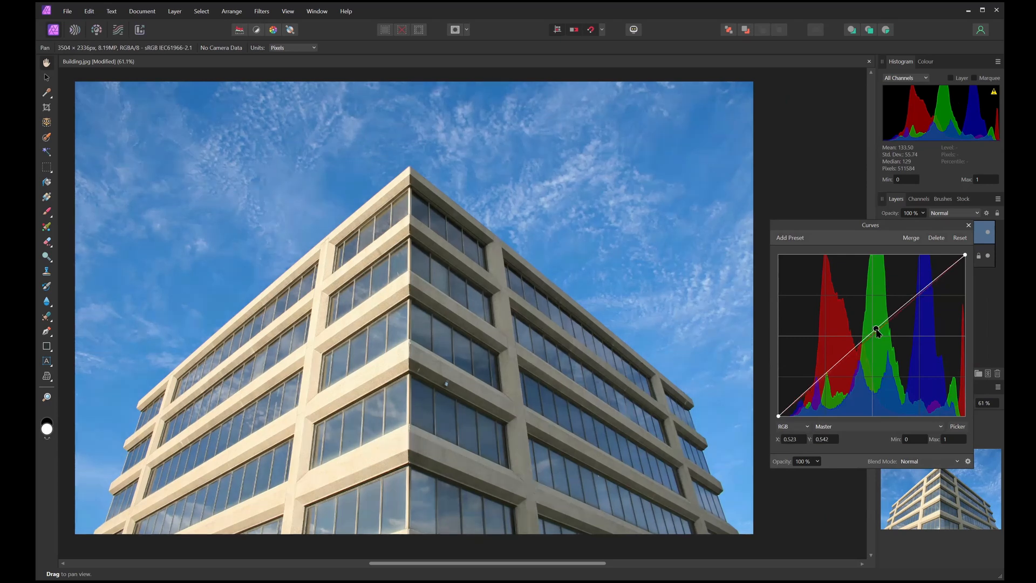
key("Delete")
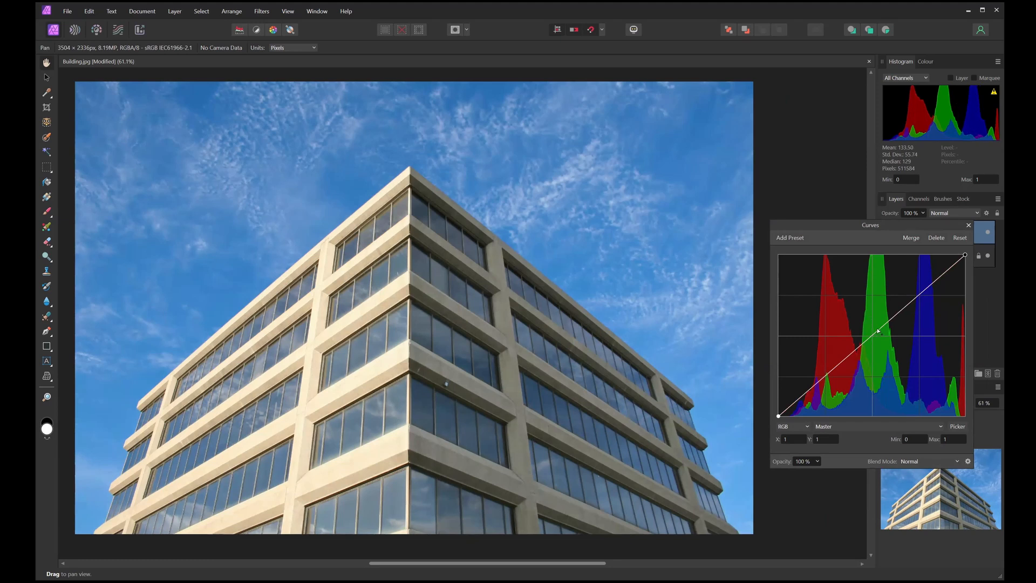
Step: Shape the master curve into an S with nodes at about X 0.241, Y 0.109 and X 0.69, Y 0.78
left_click_drag(877, 330, 814, 378)
left_click_drag(812, 380, 825, 402)
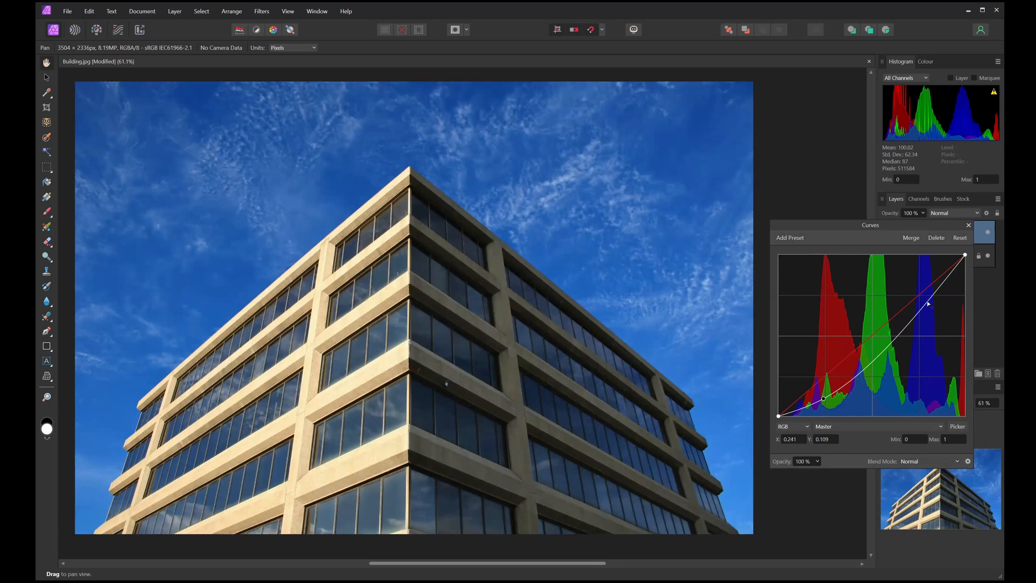
left_click_drag(928, 304, 908, 292)
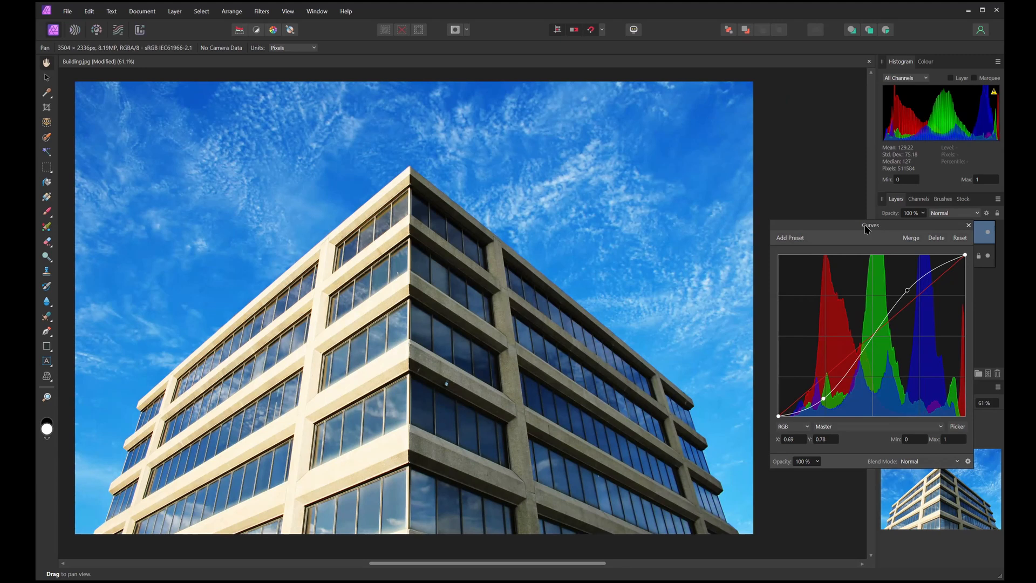
Step: Compare the photo with the Curves Adjustment layer hidden and shown
left_click_drag(865, 230, 841, 256)
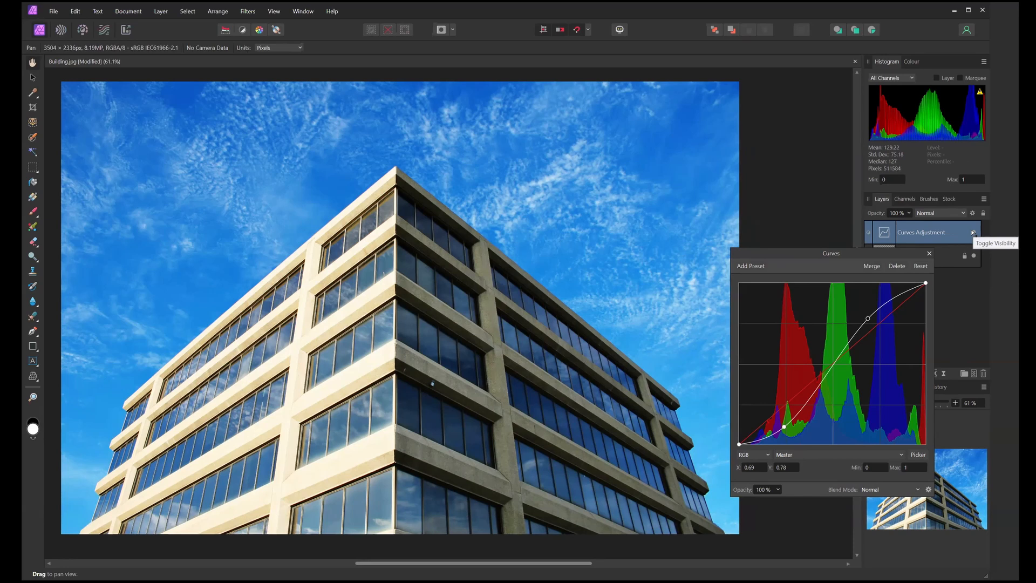
left_click(972, 232)
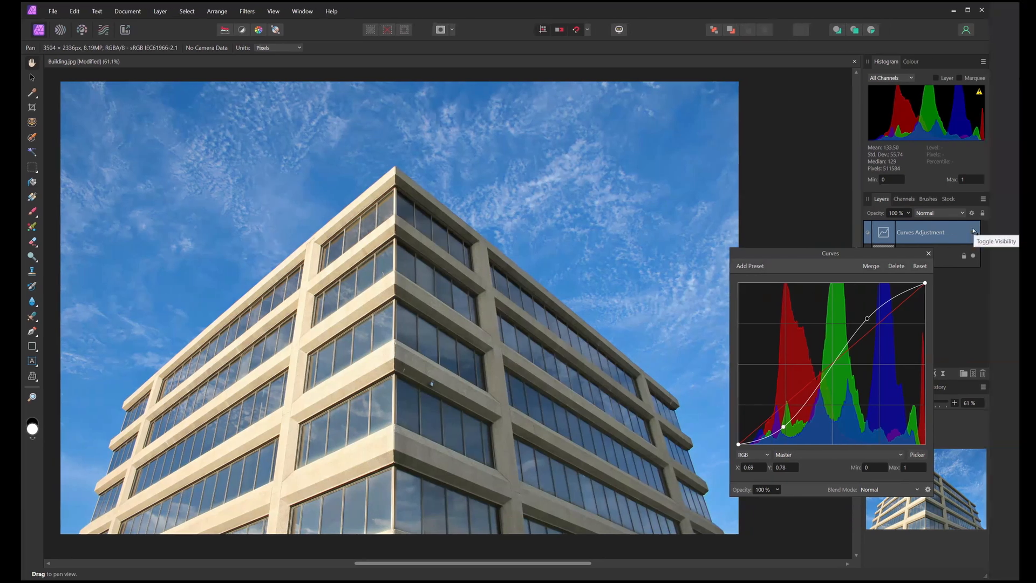
left_click(972, 232)
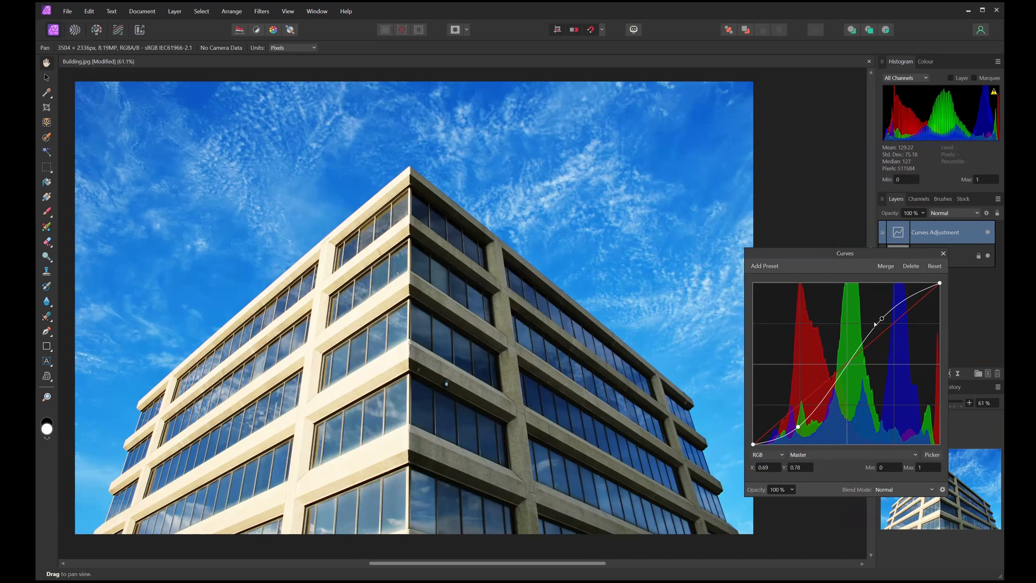
Step: Try raising the Blue channel curve at about X 0.262, Y 0.347, delete that node and return to the Master channel
left_click(820, 457)
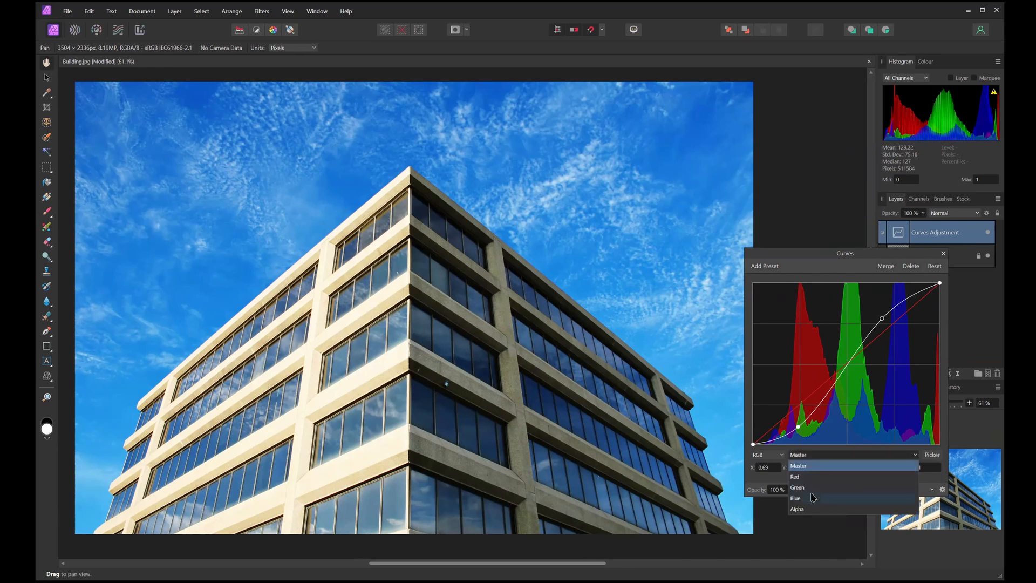
left_click(808, 498)
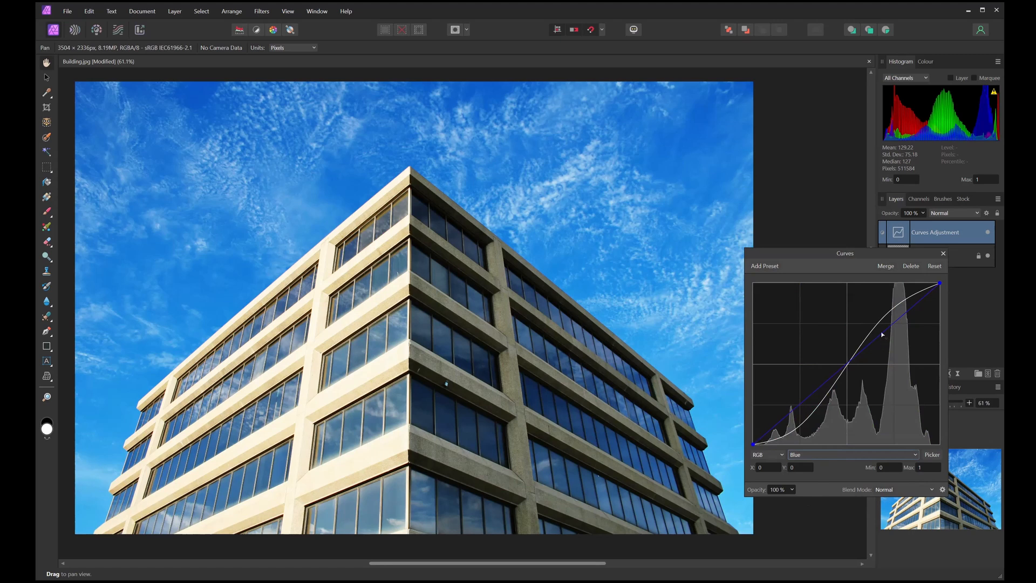
mouse_move(804, 406)
left_mouse_down()
mouse_move(813, 419)
mouse_move(783, 372)
mouse_move(809, 426)
mouse_move(798, 348)
mouse_move(821, 408)
mouse_move(797, 383)
mouse_move(818, 418)
mouse_move(802, 388)
left_mouse_up()
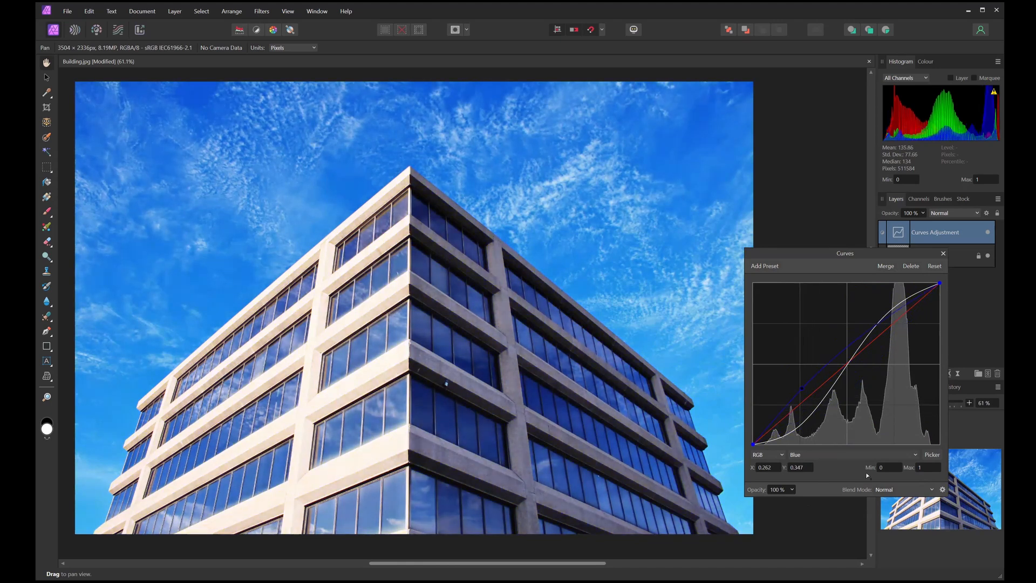
key("Delete")
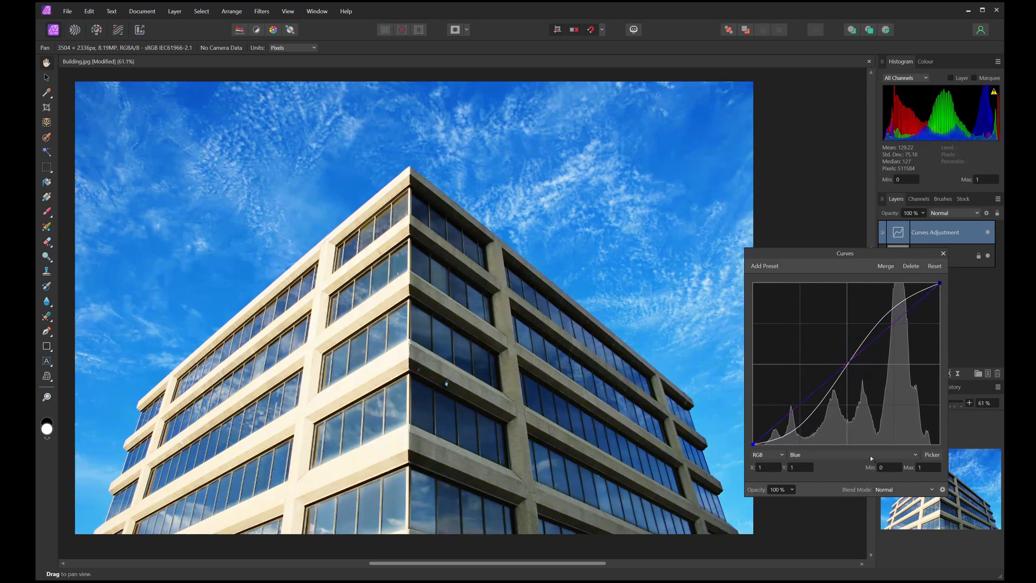
left_click(828, 455)
left_click(817, 466)
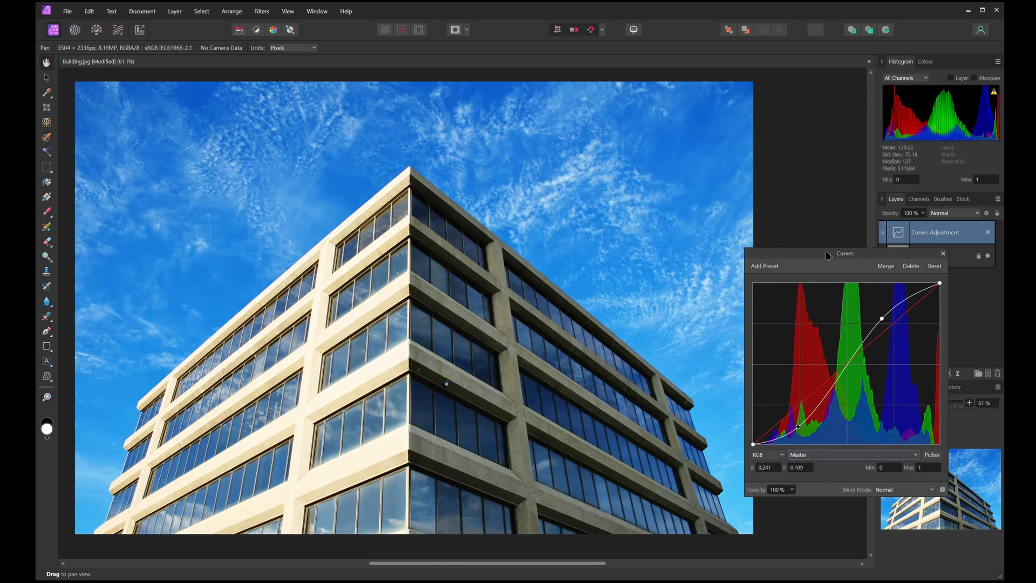
Step: Close the Curves settings and add a Shadows / Highlights adjustment layer above the Curves Adjustment
left_click_drag(828, 255, 822, 288)
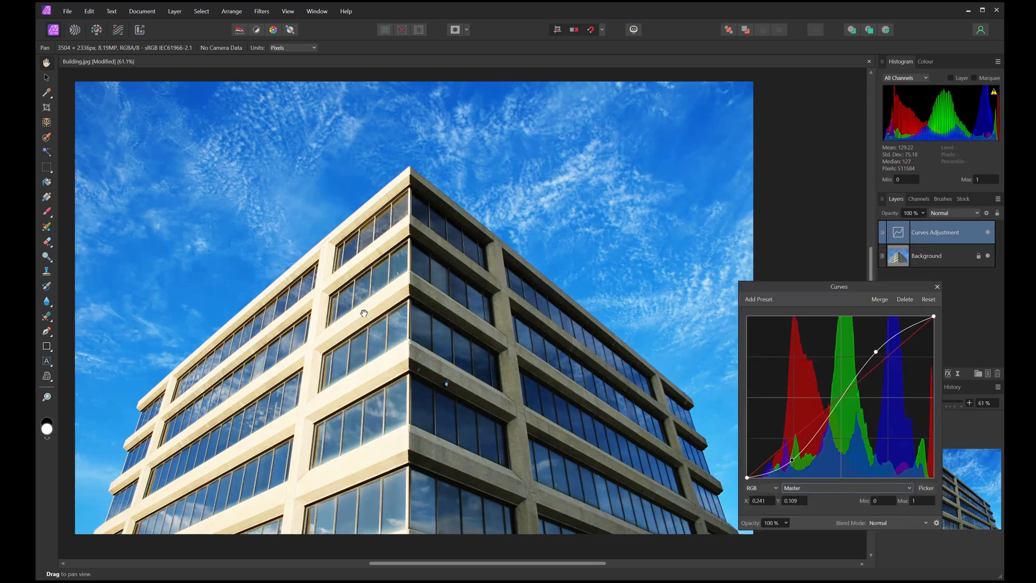
left_click(937, 287)
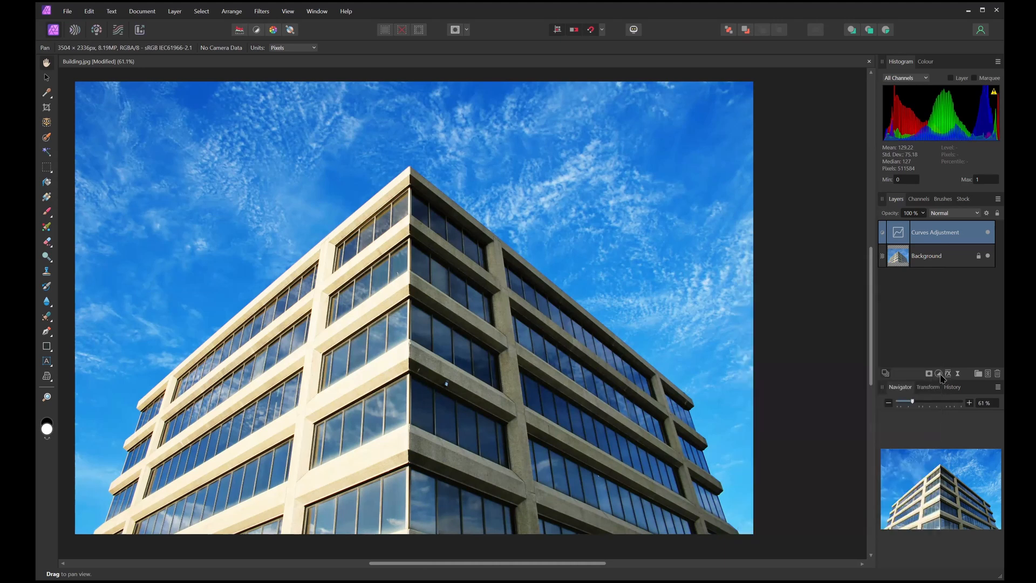
left_click(938, 373)
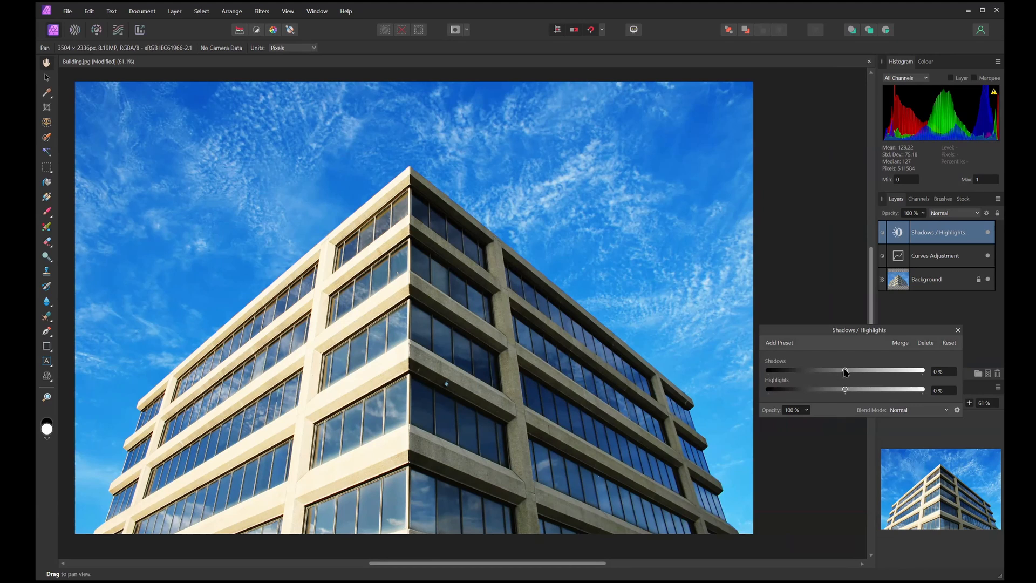
Step: Try Shadows at -77% and 25% and Highlights at -28%, and return both to 0%
left_click_drag(845, 372, 814, 377)
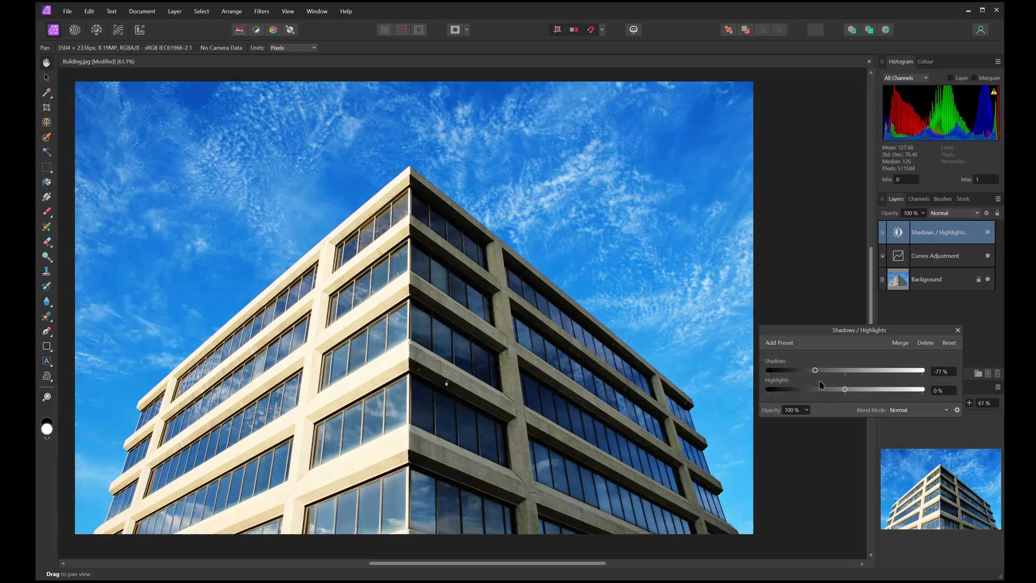
left_click_drag(815, 373, 855, 385)
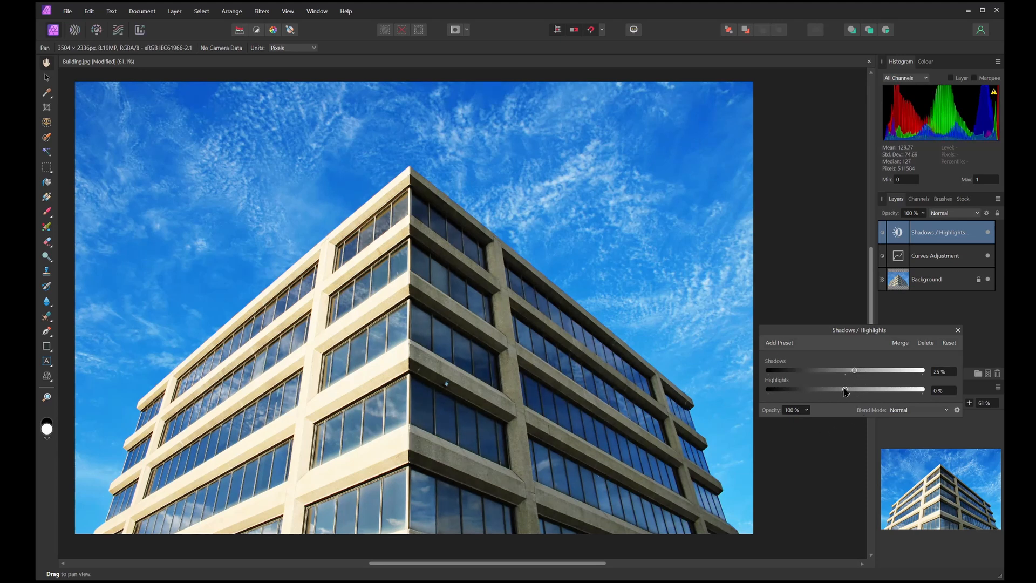
mouse_move(845, 391)
left_mouse_down()
mouse_move(810, 391)
mouse_move(901, 391)
mouse_move(826, 394)
mouse_move(847, 394)
mouse_move(833, 399)
left_mouse_up()
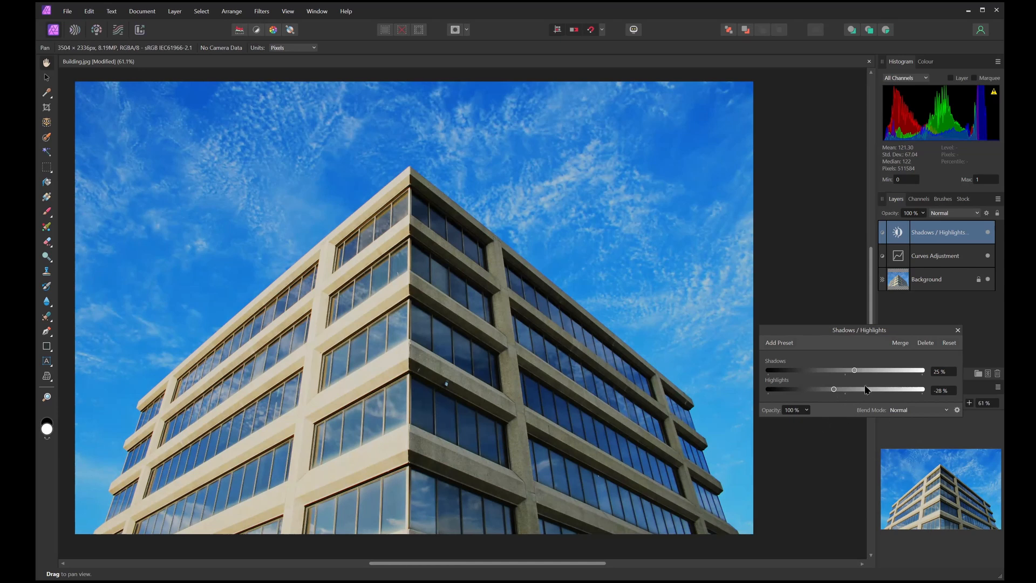
left_click_drag(855, 373, 845, 371)
double_click(835, 391)
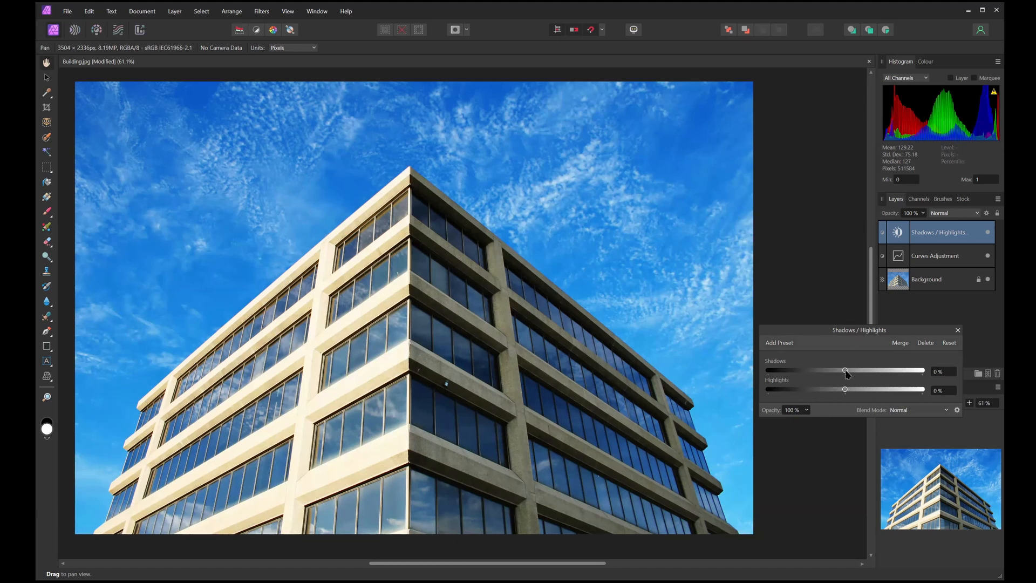
Step: Try darkening Shadows to -99%, -200% and -14%, and reset the Shadows / Highlights adjustment
left_click_drag(846, 373, 813, 374)
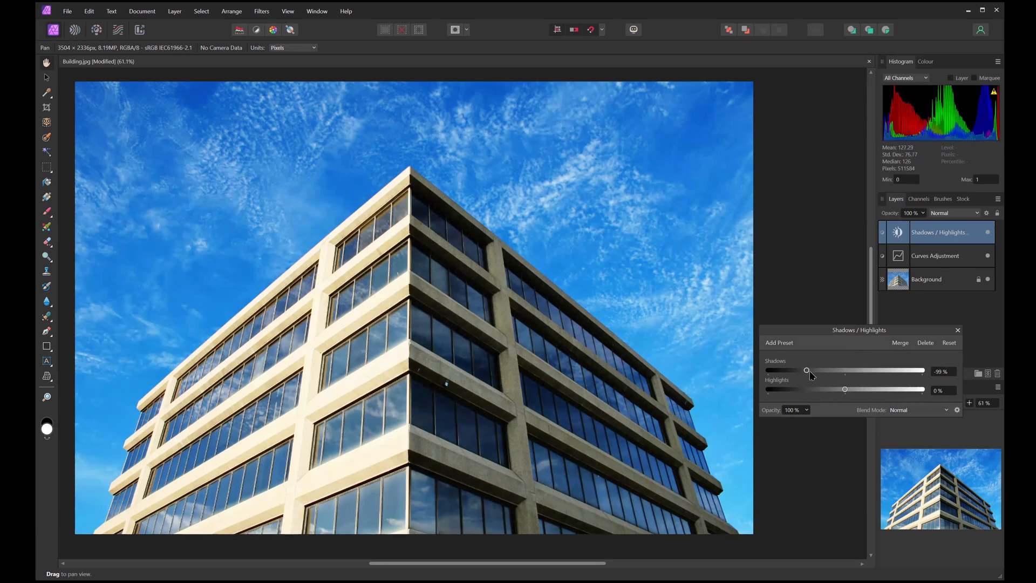
left_click_drag(807, 371, 769, 371)
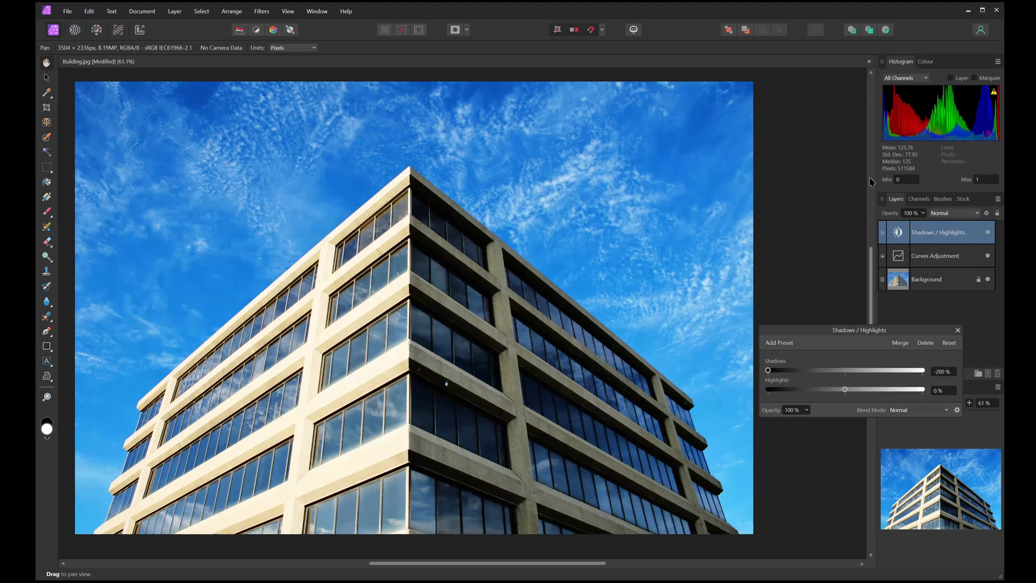
left_click_drag(768, 371, 839, 371)
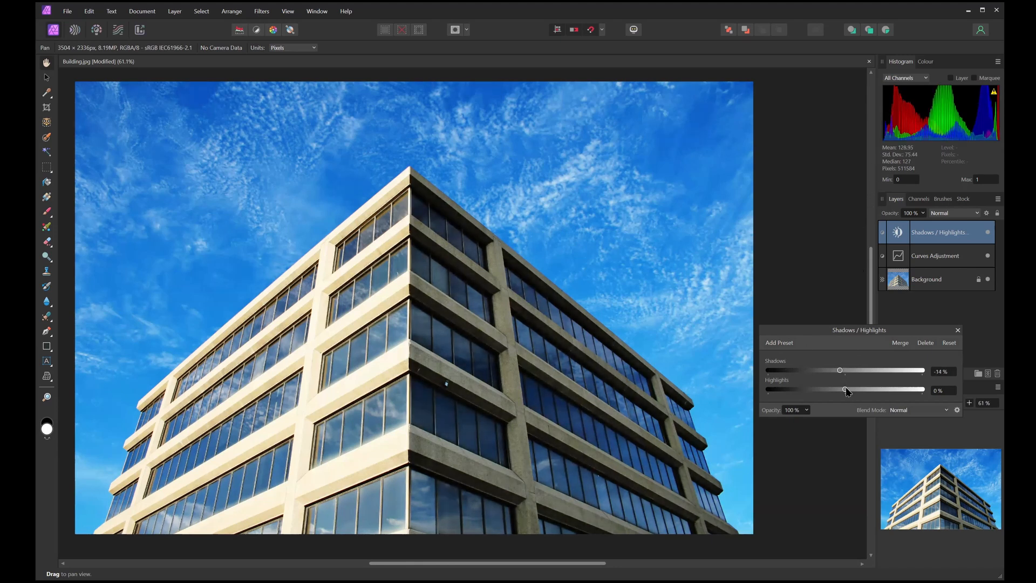
mouse_move(845, 389)
left_mouse_down()
mouse_move(879, 390)
mouse_move(774, 394)
mouse_move(865, 398)
mouse_move(846, 393)
left_mouse_up()
left_click(948, 343)
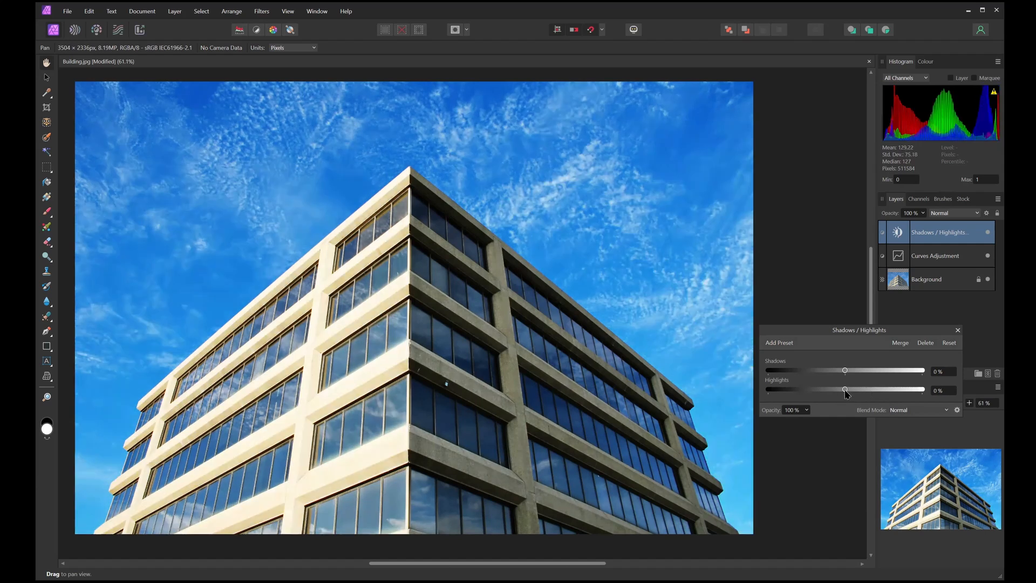
Step: Try Highlights at 93% and return it to 0%, set Shadows to -57% and close the Shadows / Highlights settings
left_click_drag(845, 389, 880, 389)
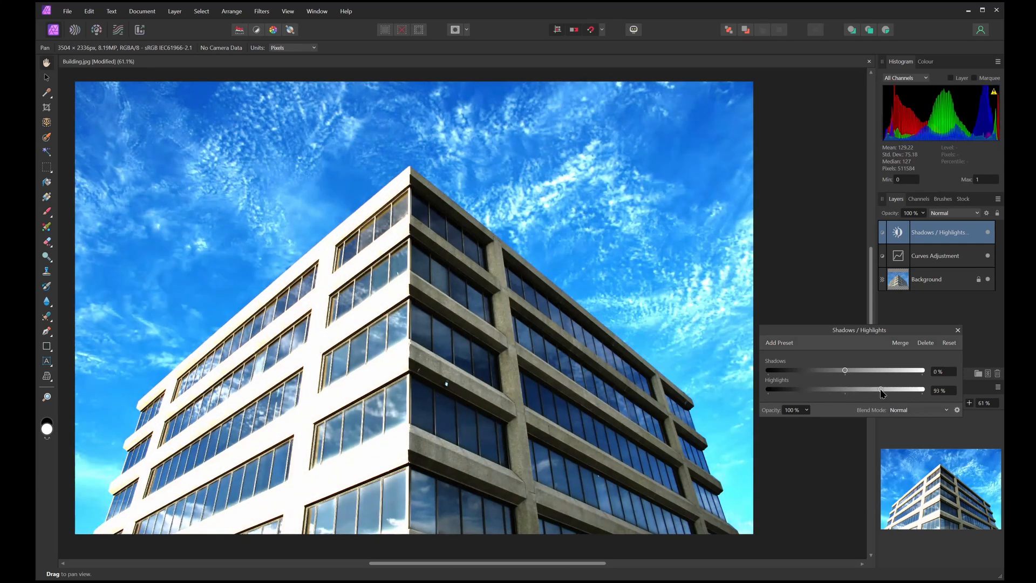
double_click(880, 389)
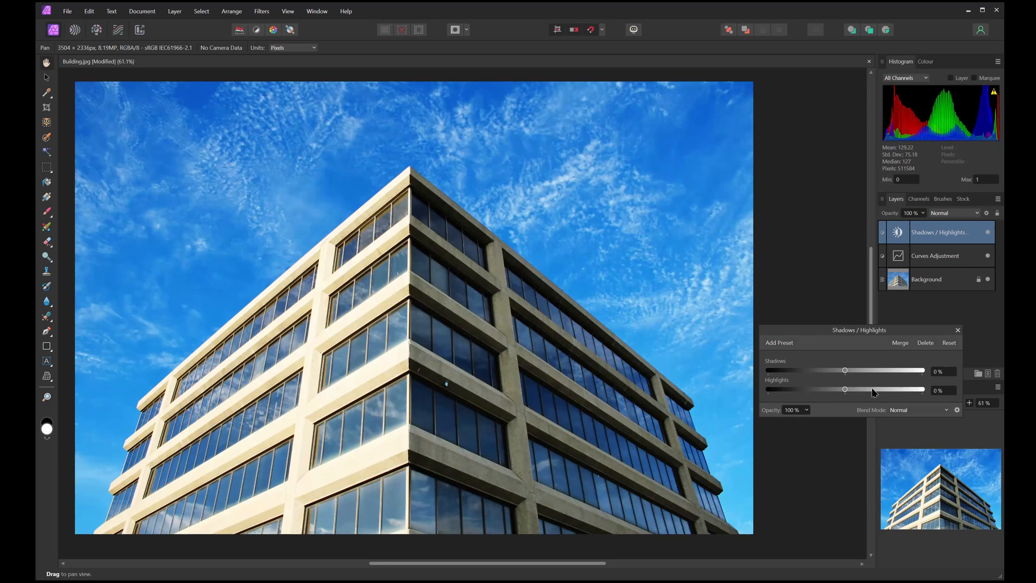
left_click_drag(844, 370, 822, 372)
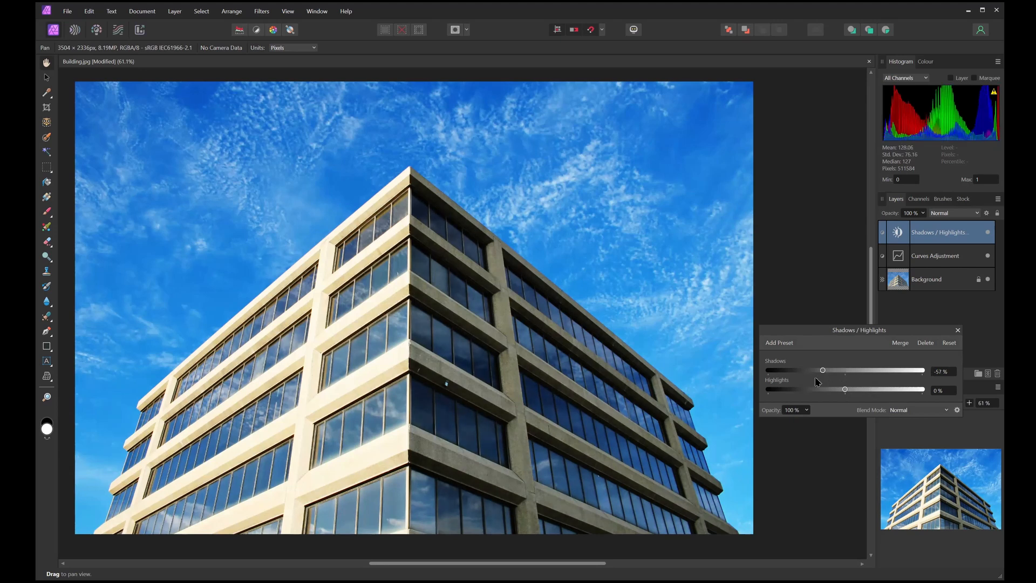
left_click(958, 331)
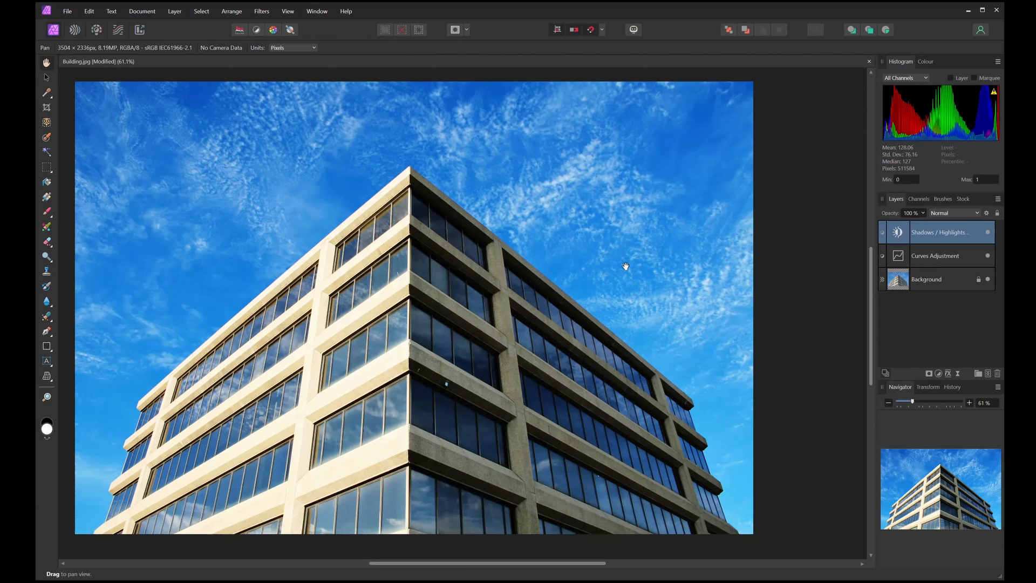
Step: Examine the adjusted building and sky at several magnifications, from the whole photo to the shaded facade
scroll(598, 277, "down", 1)
scroll(598, 276, "down", 1)
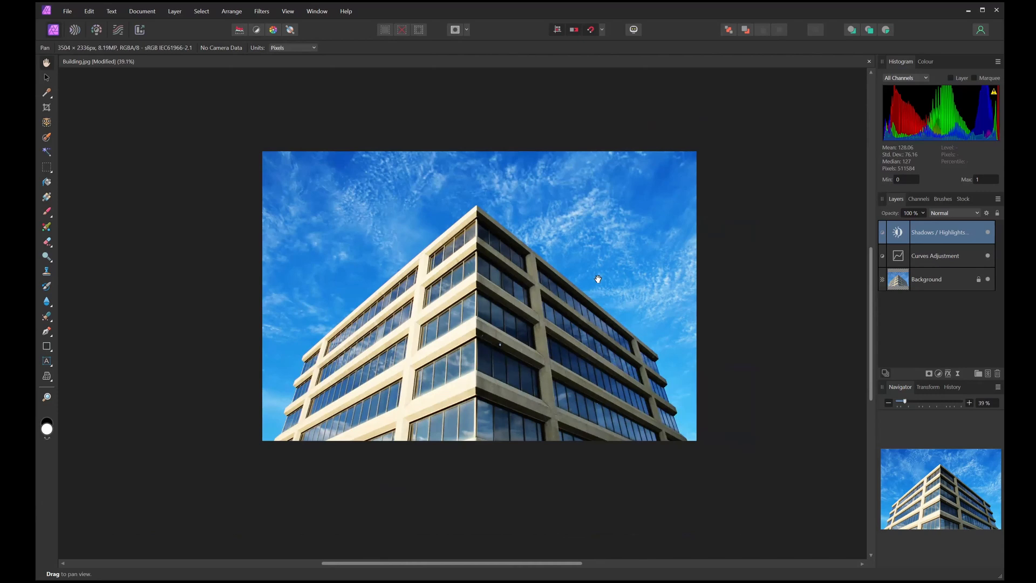
scroll(598, 279, "up", 3)
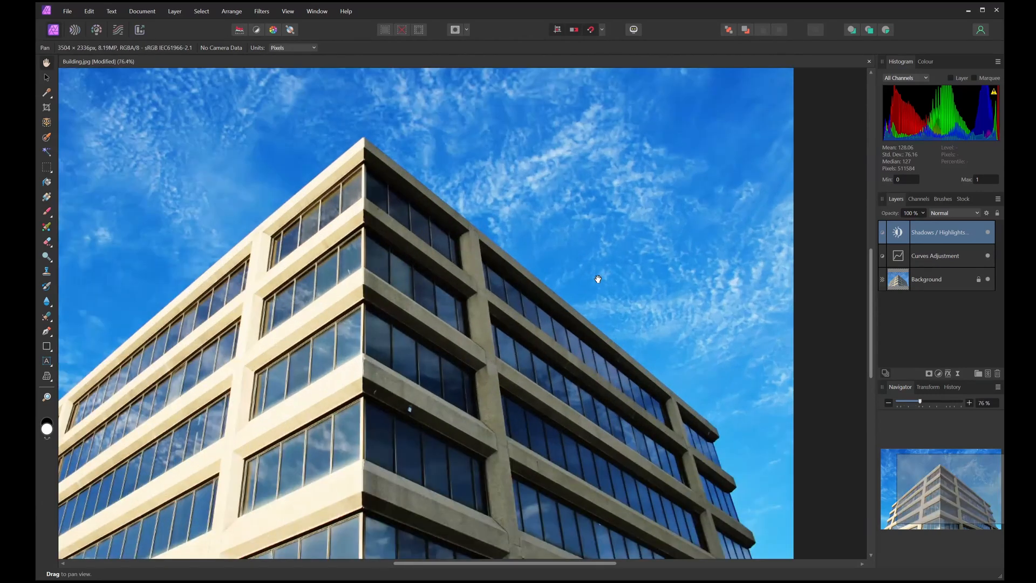
scroll(598, 278, "down", 5)
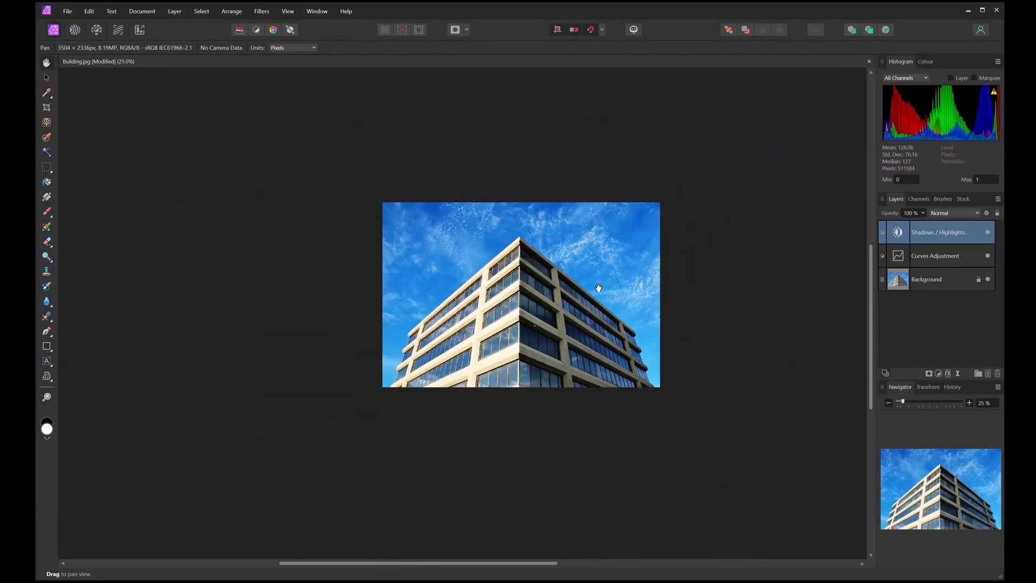
scroll(598, 288, "down", 2)
scroll(598, 288, "up", 5)
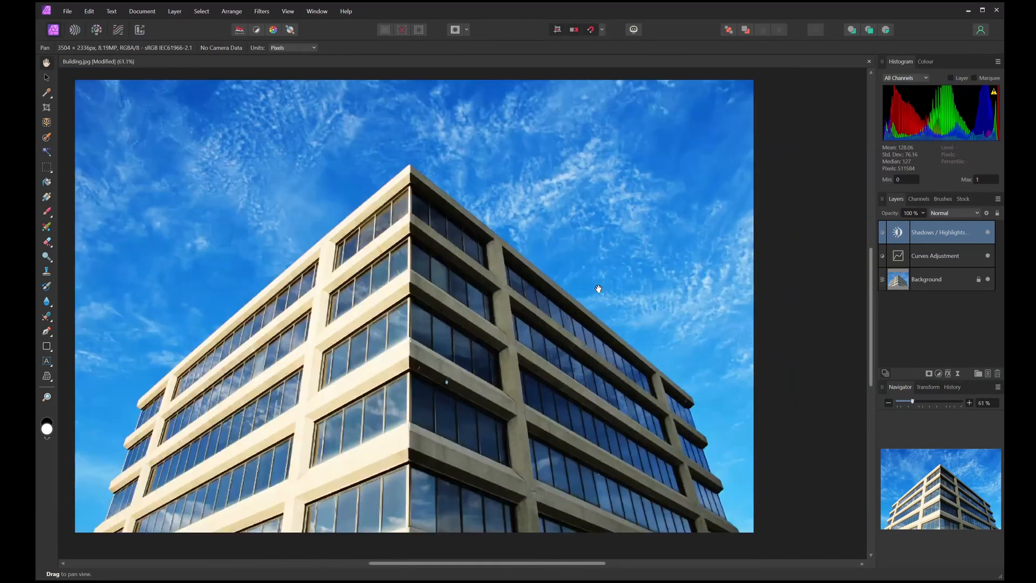
scroll(598, 288, "up", 1)
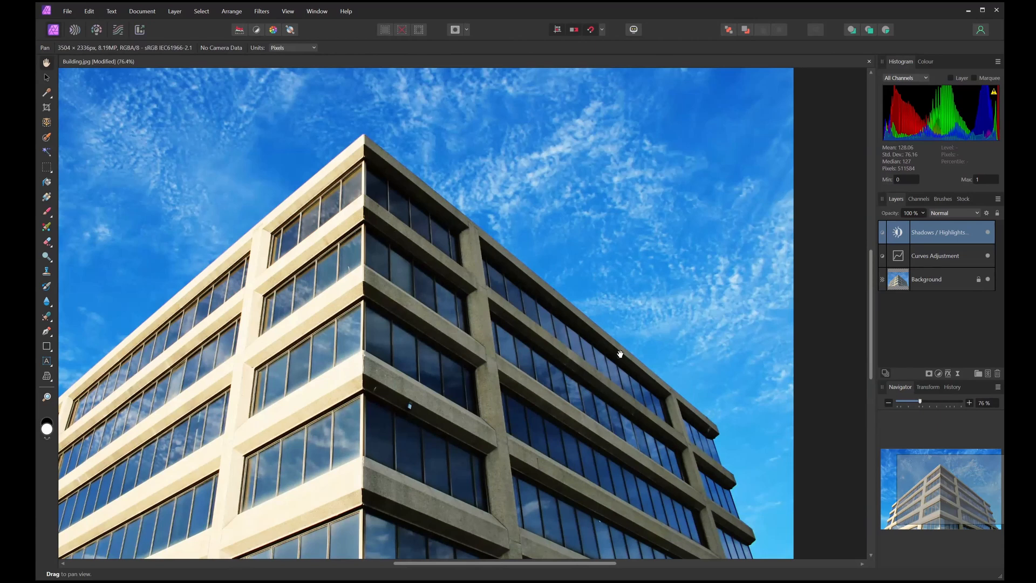
scroll(596, 345, "down", 2)
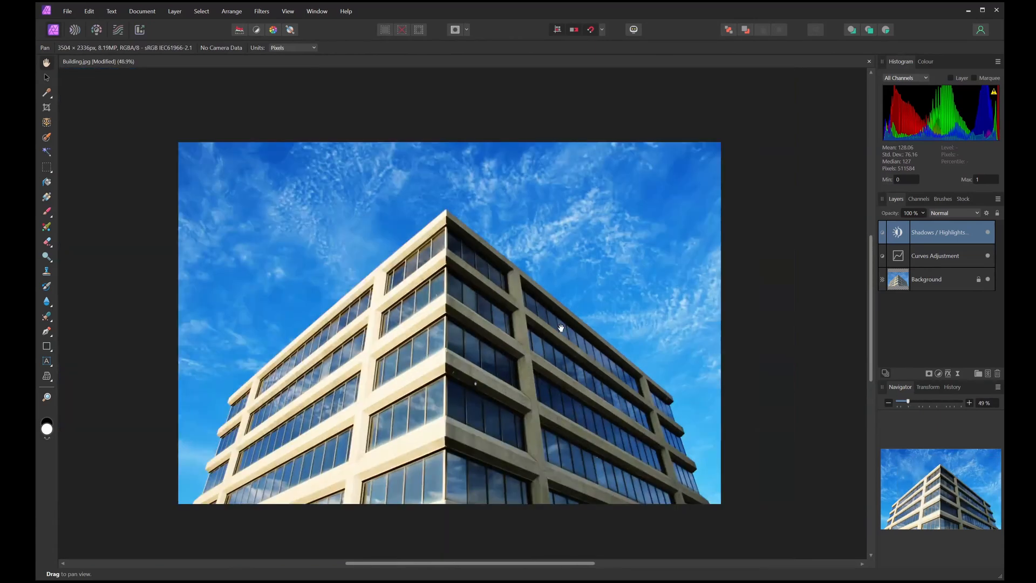
scroll(558, 320, "down", 2)
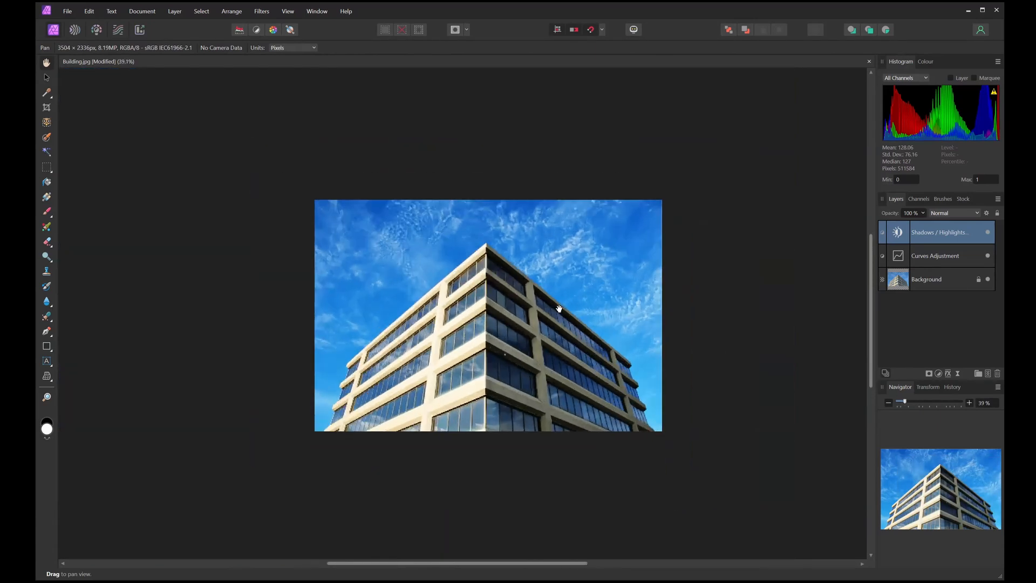
scroll(559, 311, "up", 4)
scroll(559, 309, "up", 3)
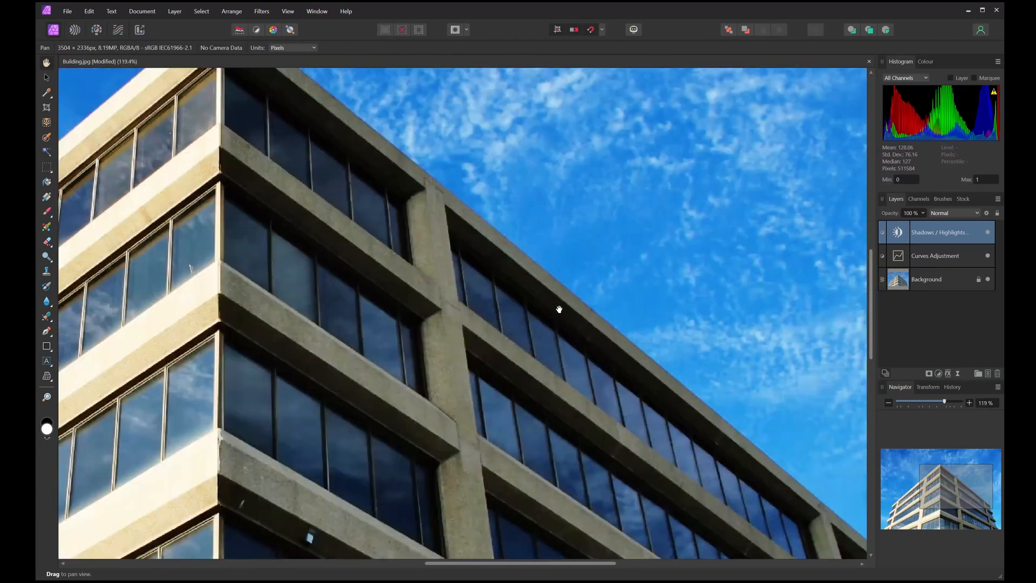
scroll(559, 310, "down", 4)
scroll(559, 309, "up", 1)
left_click_drag(559, 310, 707, 291)
scroll(599, 284, "down", 1)
scroll(498, 190, "up", 1)
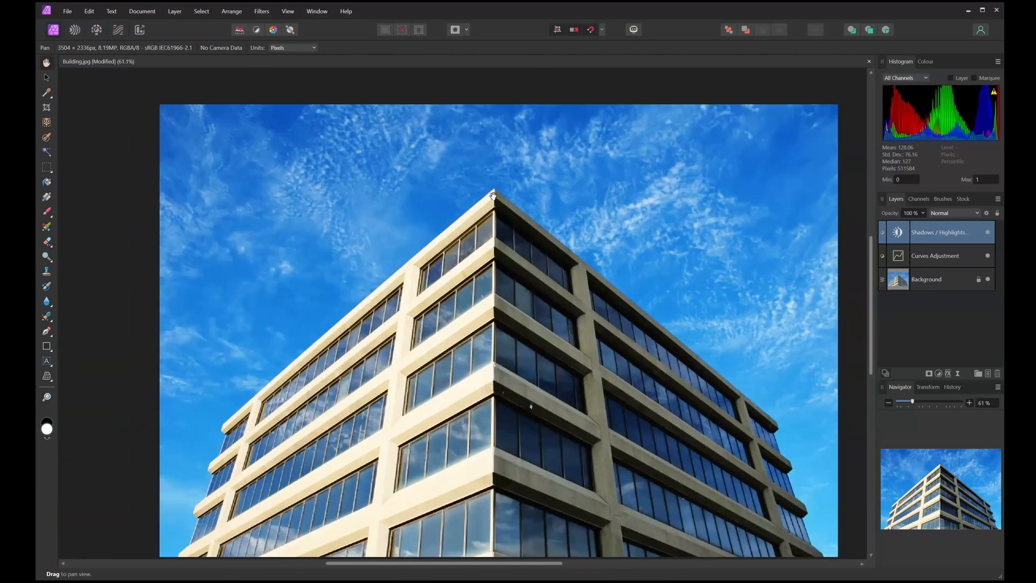
Step: Inspect the building's roof peak, left edge and central corner up close, returning to the whole photo
scroll(502, 197, "up", 1)
scroll(502, 197, "up", 6)
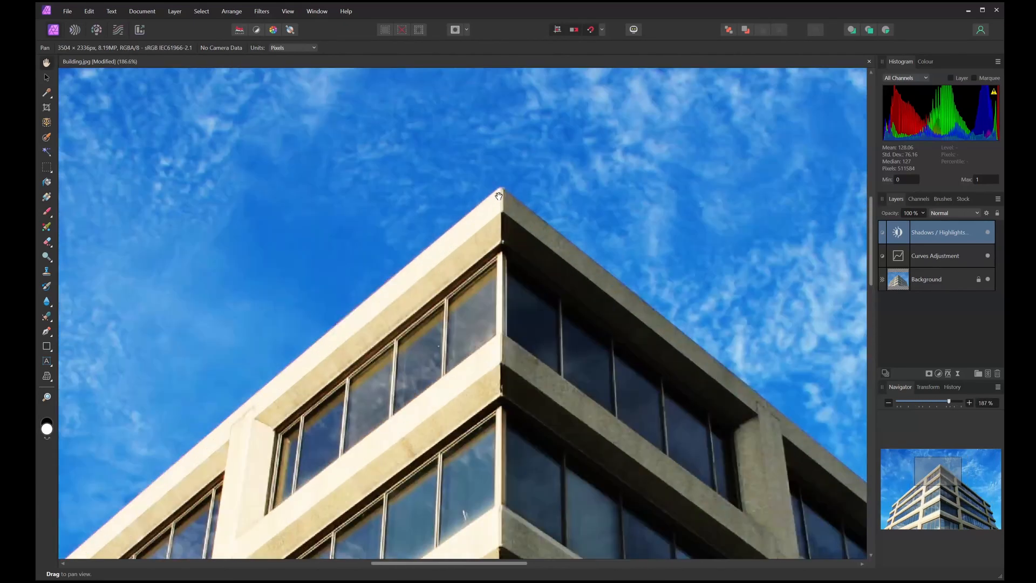
scroll(509, 186, "down", 3)
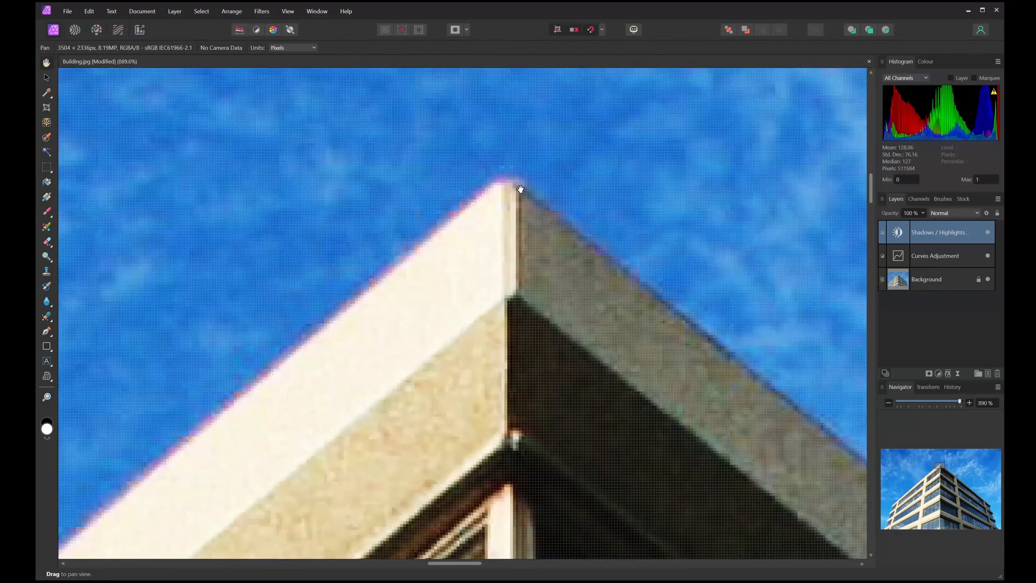
scroll(513, 189, "down", 3)
scroll(524, 229, "down", 2)
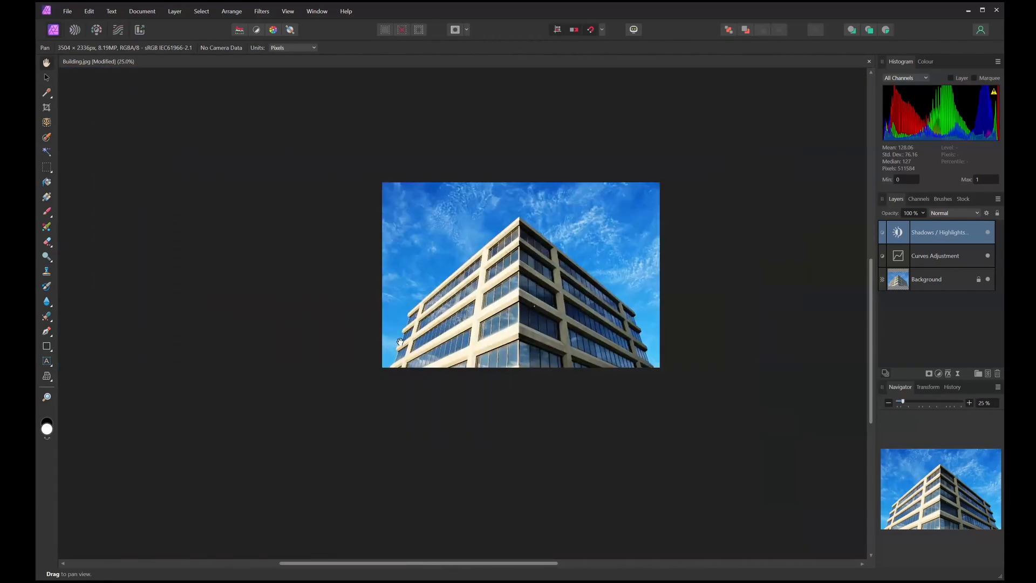
scroll(397, 350, "up", 5)
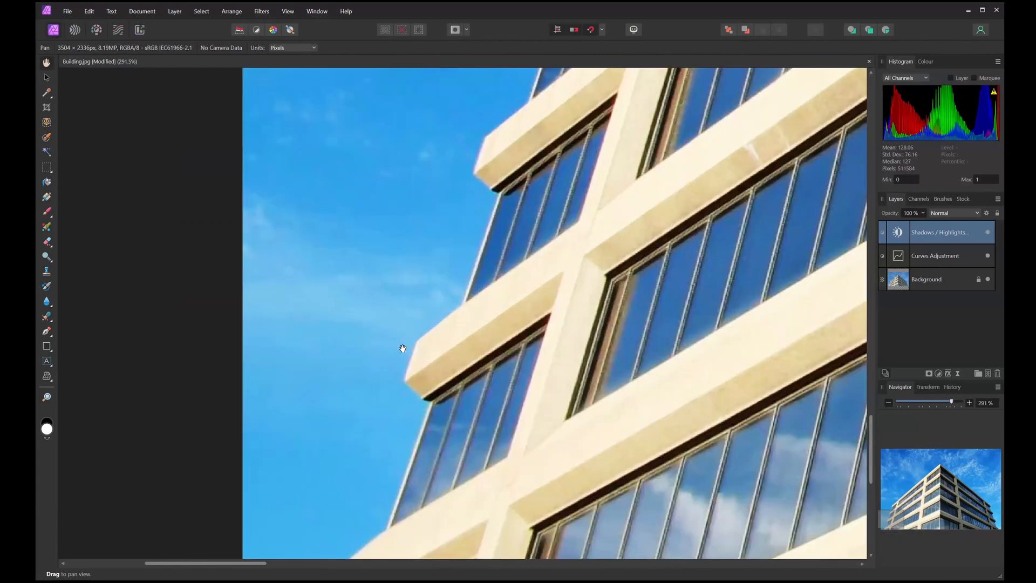
scroll(418, 365, "down", 2)
scroll(418, 365, "down", 3)
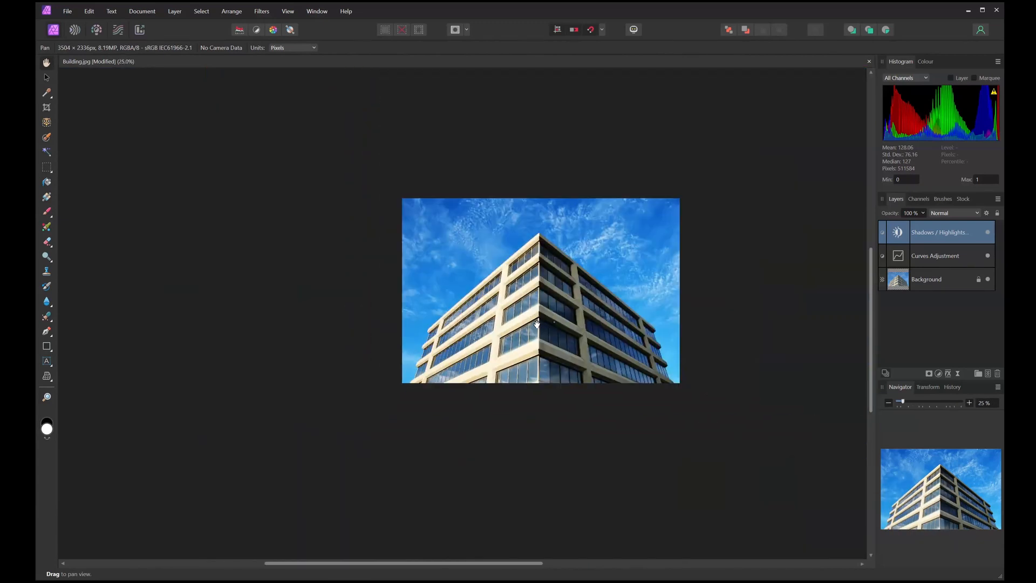
scroll(476, 321, "up", 1)
scroll(475, 321, "up", 3)
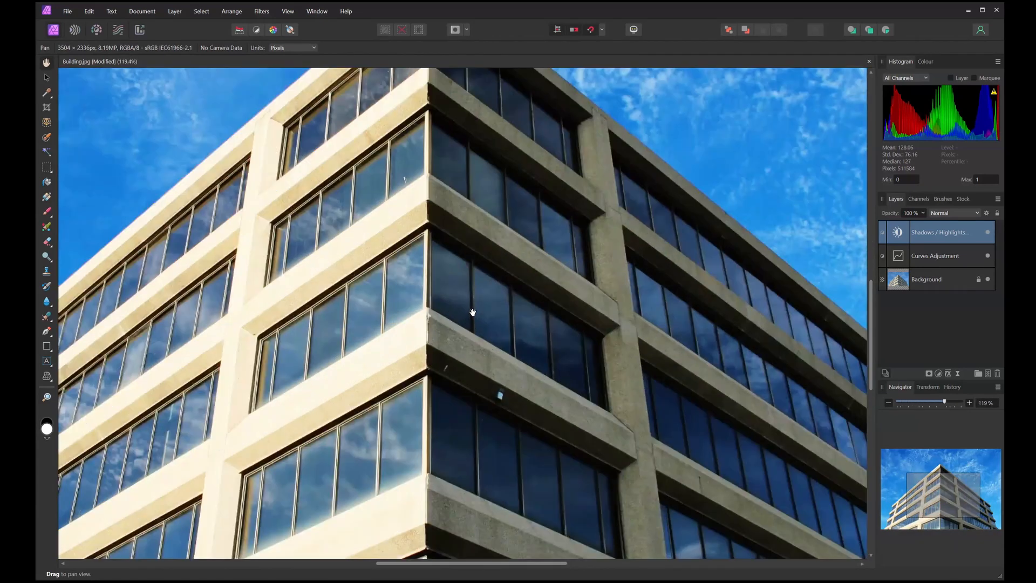
scroll(474, 313, "down", 3)
scroll(442, 273, "up", 3)
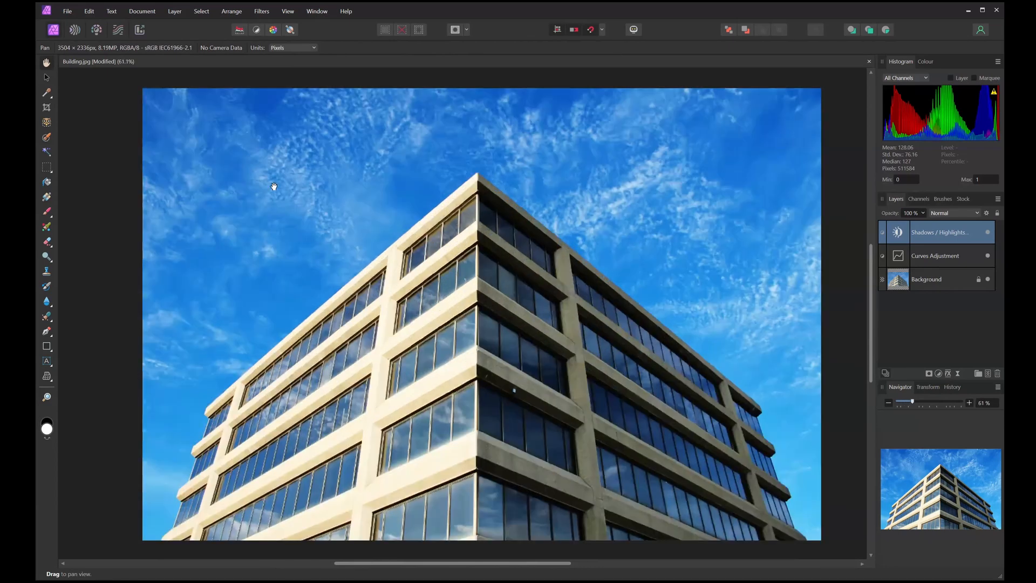
Step: Check the mouse wheel zoom option in the application's Tools settings and close the settings
left_click(96, 17)
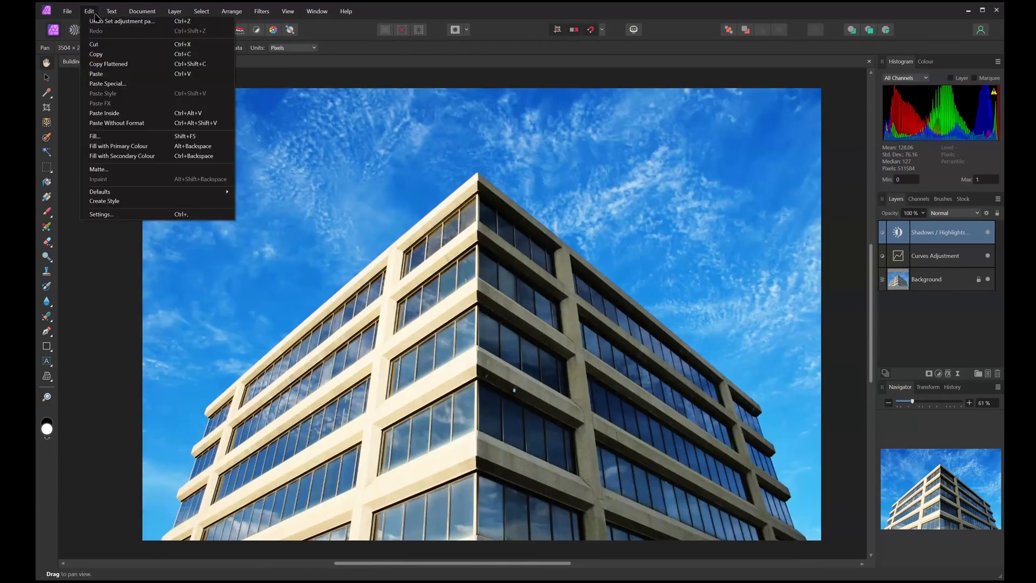
left_click(128, 216)
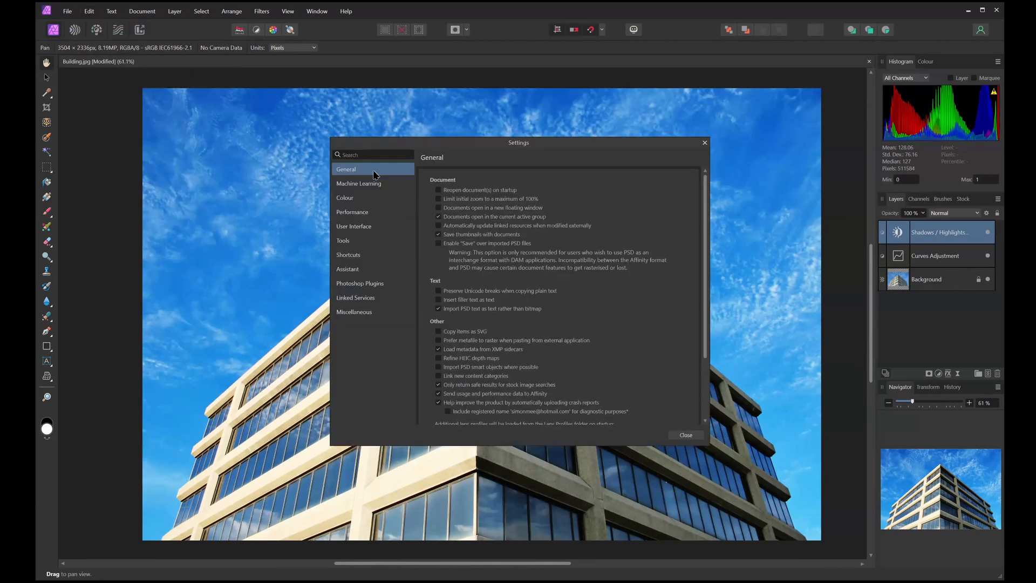
left_click(354, 240)
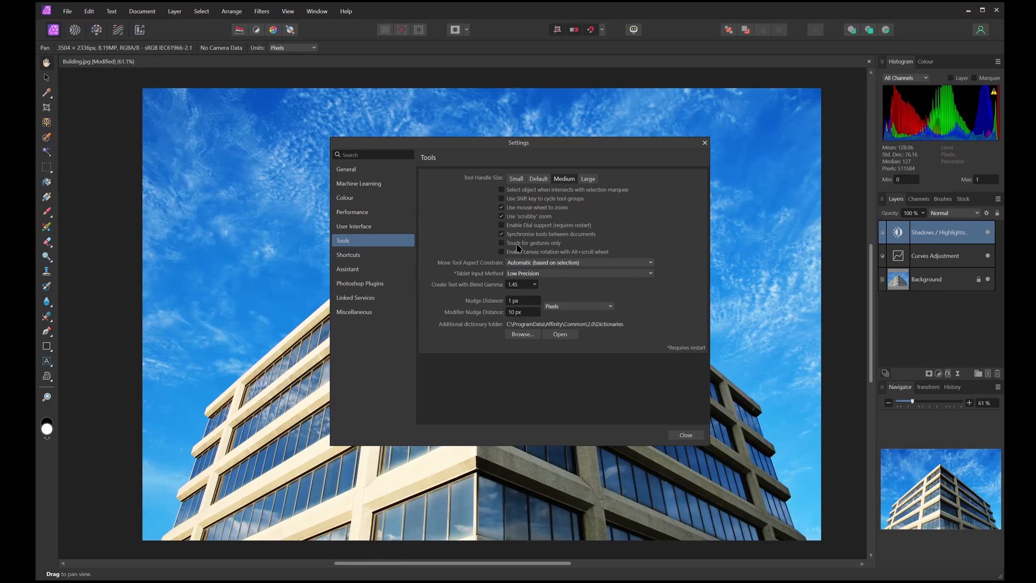
left_click(704, 141)
Step: Zoom repeatedly in and out on the building and reposition the view to show the entire photo
scroll(466, 232, "up", 4)
scroll(466, 232, "down", 4)
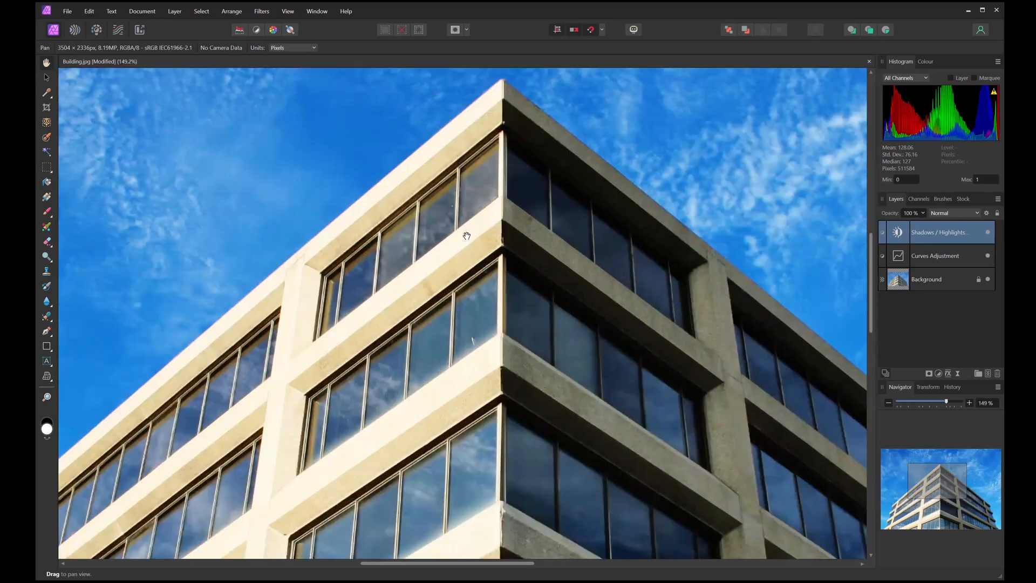
scroll(689, 389, "up", 10)
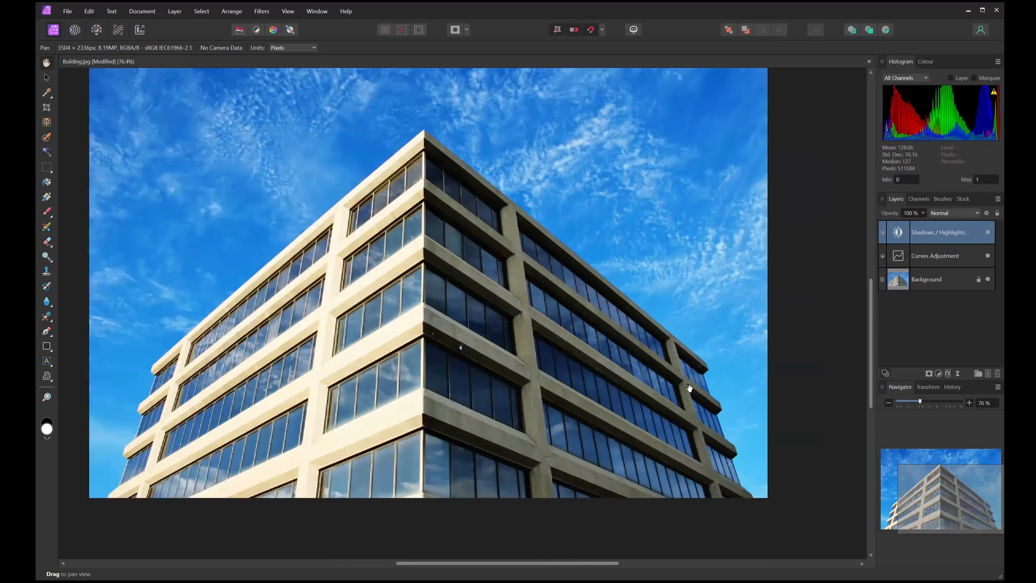
scroll(690, 388, "down", 10)
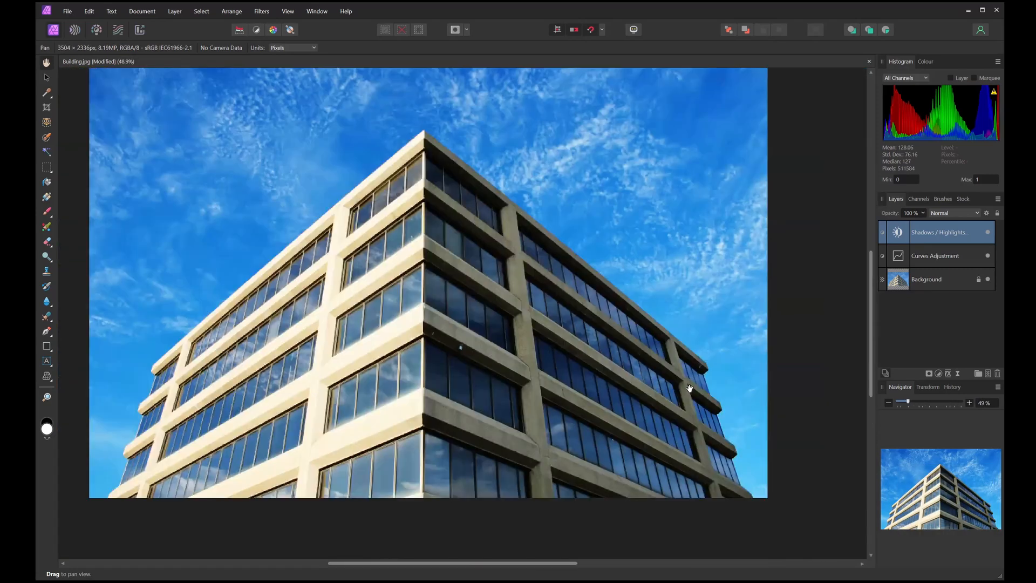
scroll(690, 389, "up", 6)
scroll(689, 388, "down", 6)
scroll(484, 347, "down", 2)
scroll(483, 347, "up", 2)
left_click_drag(485, 351, 482, 376)
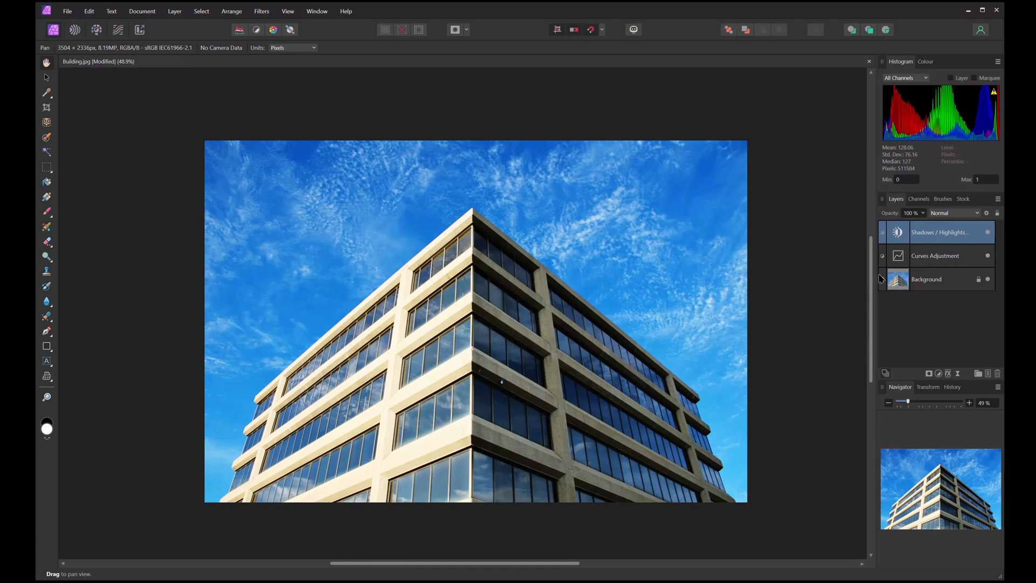
Step: Select the Curves Adjustment layer, close its settings and activate the Paint Brush tool with black as the colour
double_click(901, 256)
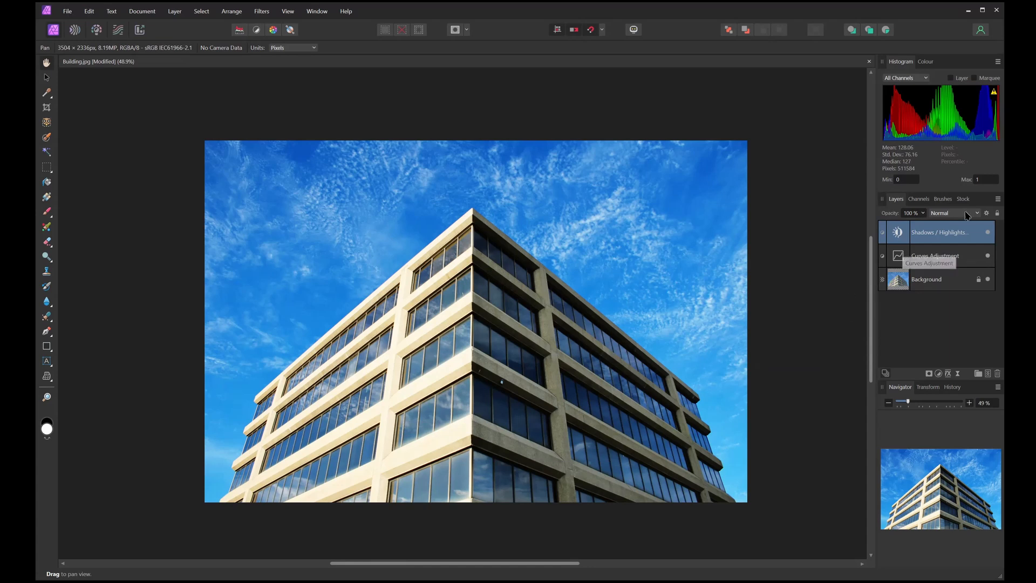
left_click(957, 174)
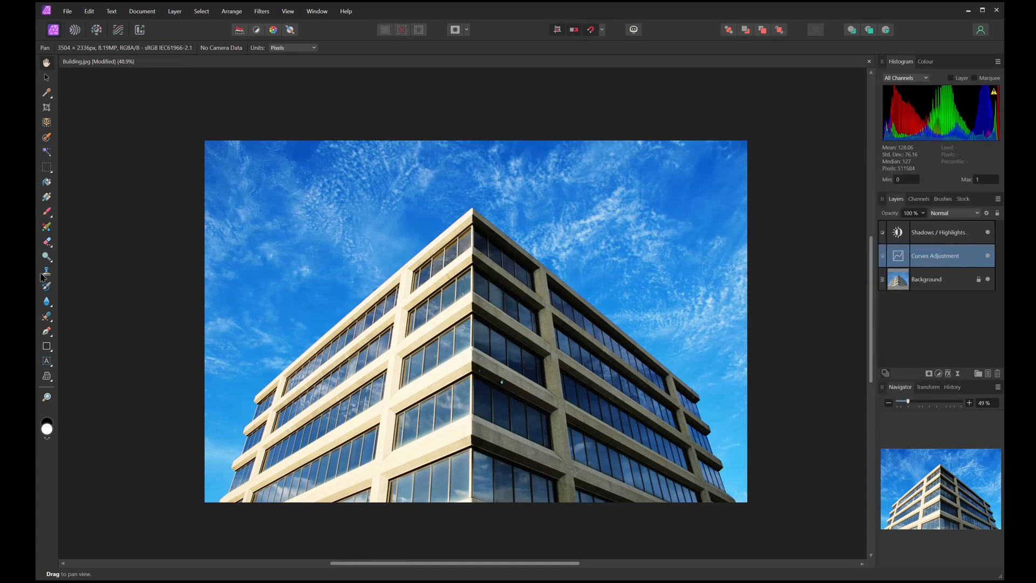
left_click(47, 213)
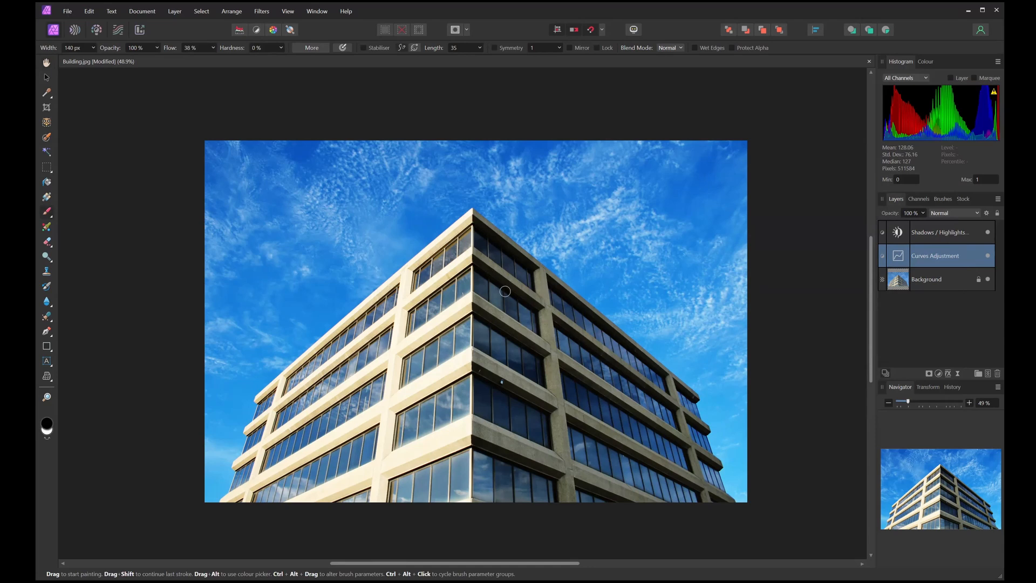
Step: Show the colour wheel and set the brush Flow to 100% and Hardness to 73% for work on the building's corner
scroll(505, 288, "up", 4)
scroll(455, 285, "up", 2)
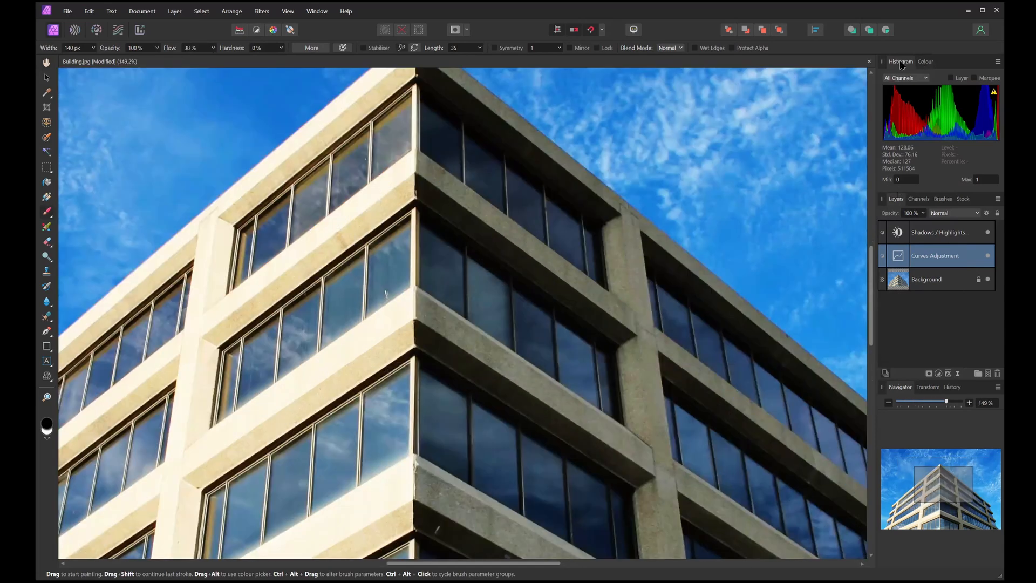
left_click(926, 62)
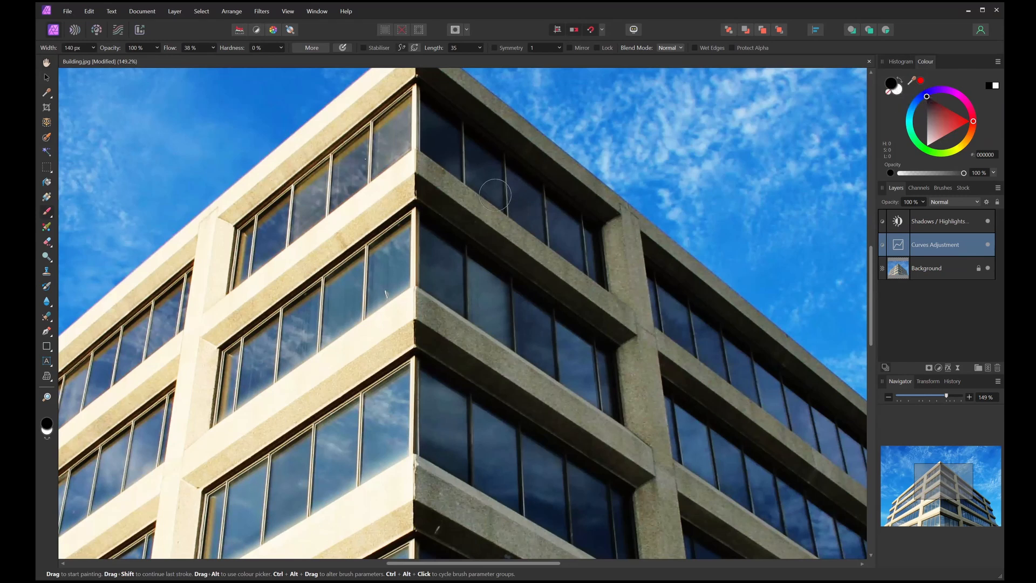
left_click_drag(233, 47, 319, 48)
left_click_drag(174, 47, 352, 52)
Step: Look at the photo's histogram and return to the colour controls
left_click(904, 63)
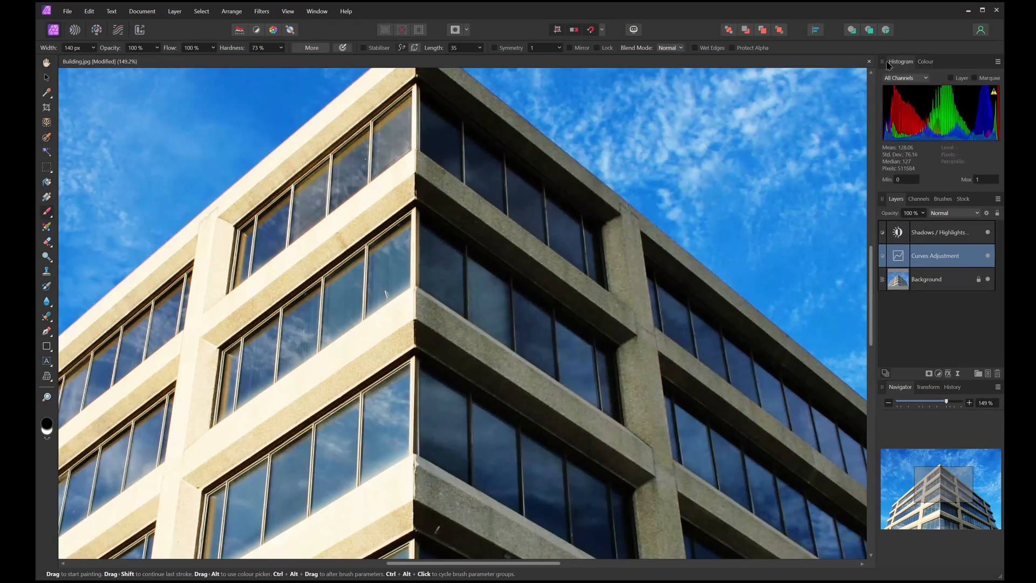
left_click(926, 63)
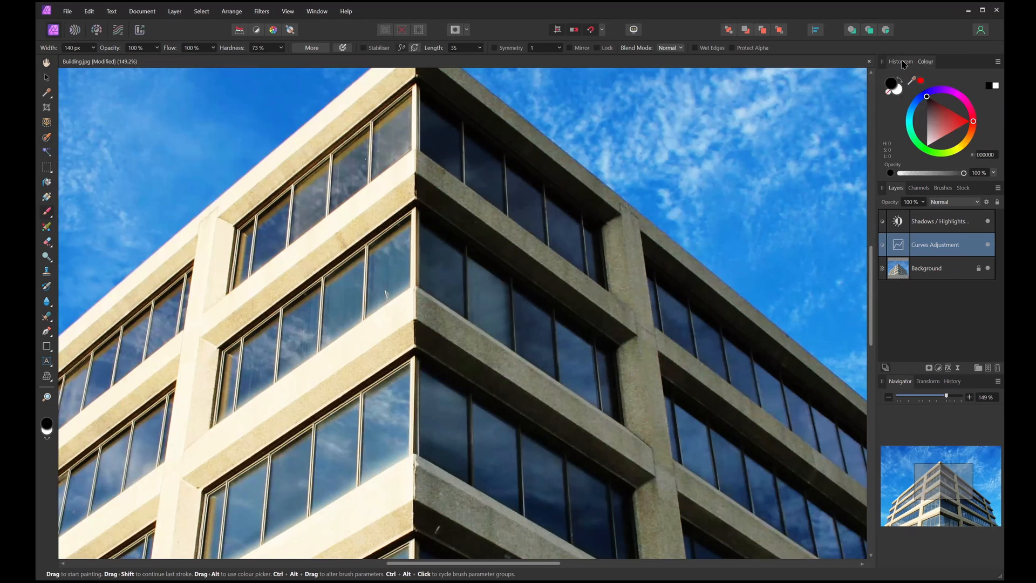
left_click(901, 62)
left_click(927, 62)
Step: Change the colour display from the wheel to sliders and back to the wheel
left_click(997, 63)
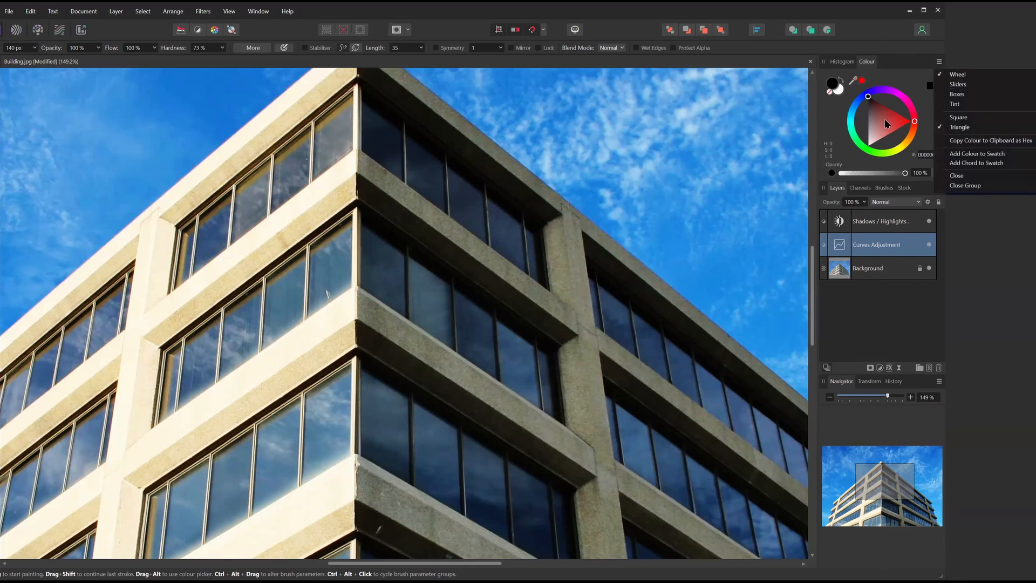
left_click(963, 84)
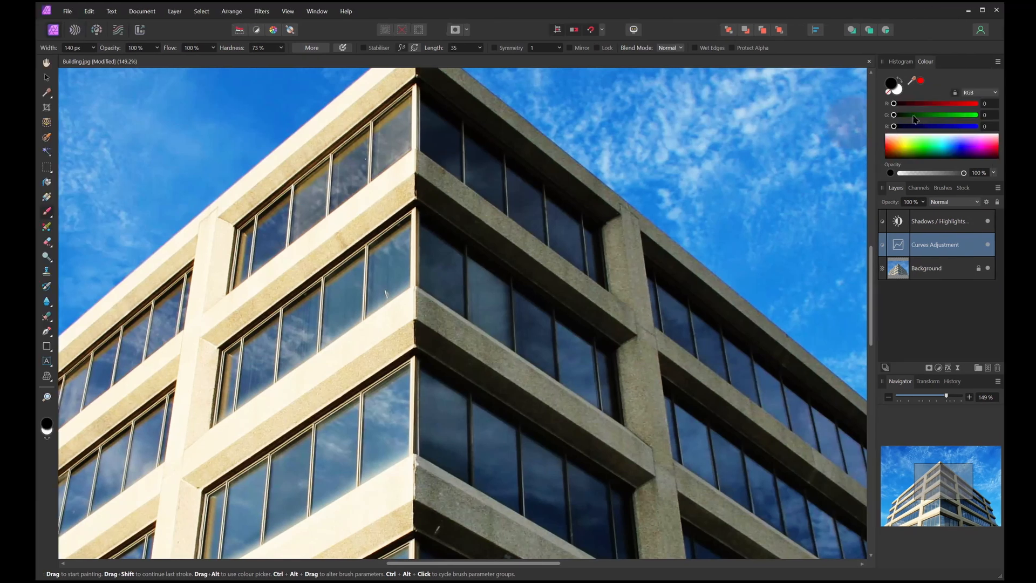
left_click(997, 61)
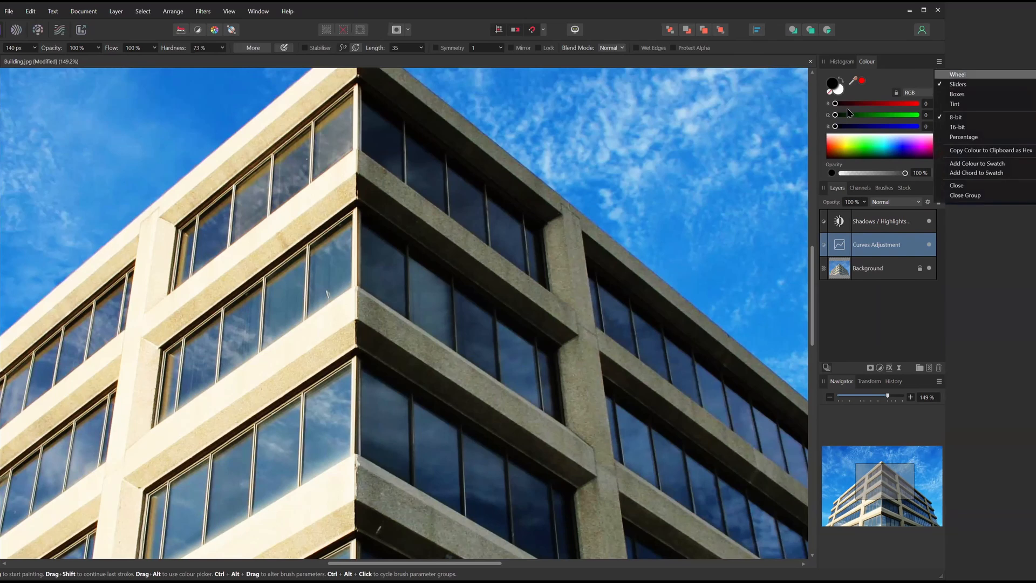
left_click(951, 75)
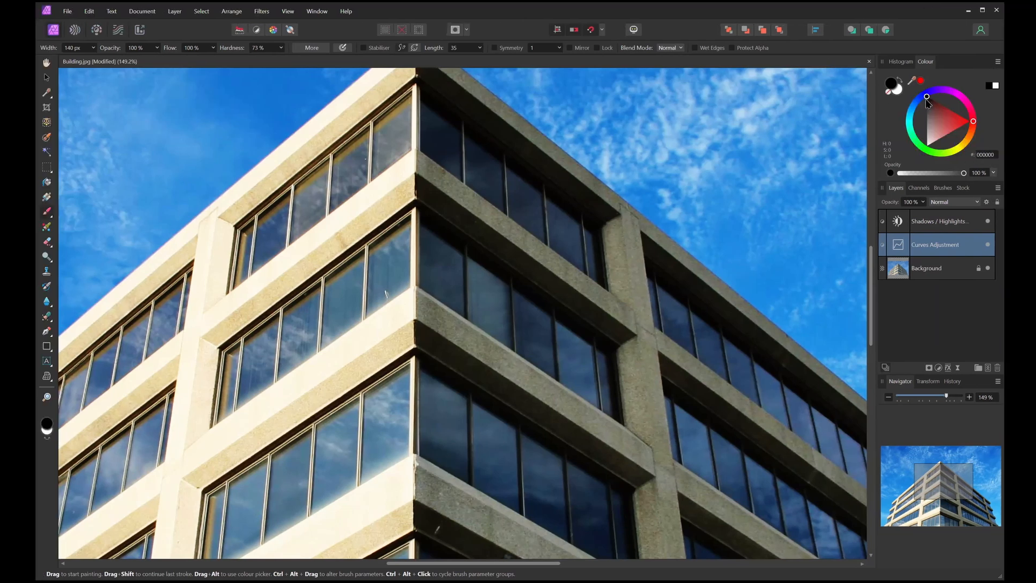
Step: Try a colour on the wheel, then change to RGB sliders and pick a blue with values 0, 104, 178
mouse_move(926, 96)
left_mouse_down()
mouse_move(931, 106)
mouse_move(945, 98)
mouse_move(911, 125)
mouse_move(933, 152)
mouse_move(955, 145)
mouse_move(938, 115)
mouse_move(918, 131)
mouse_move(935, 108)
mouse_move(941, 123)
mouse_move(931, 119)
left_mouse_up()
left_click(997, 61)
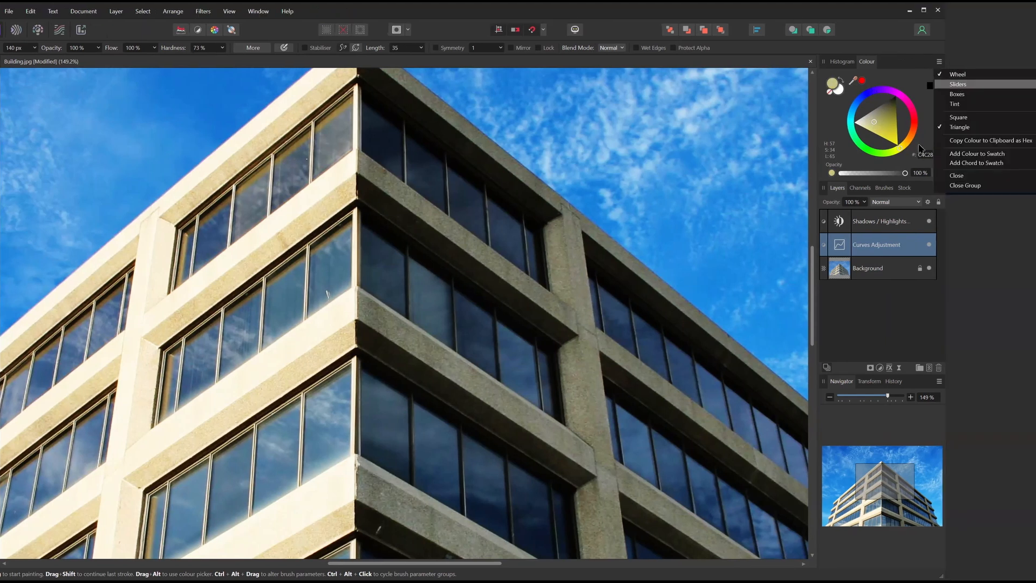
left_click(961, 84)
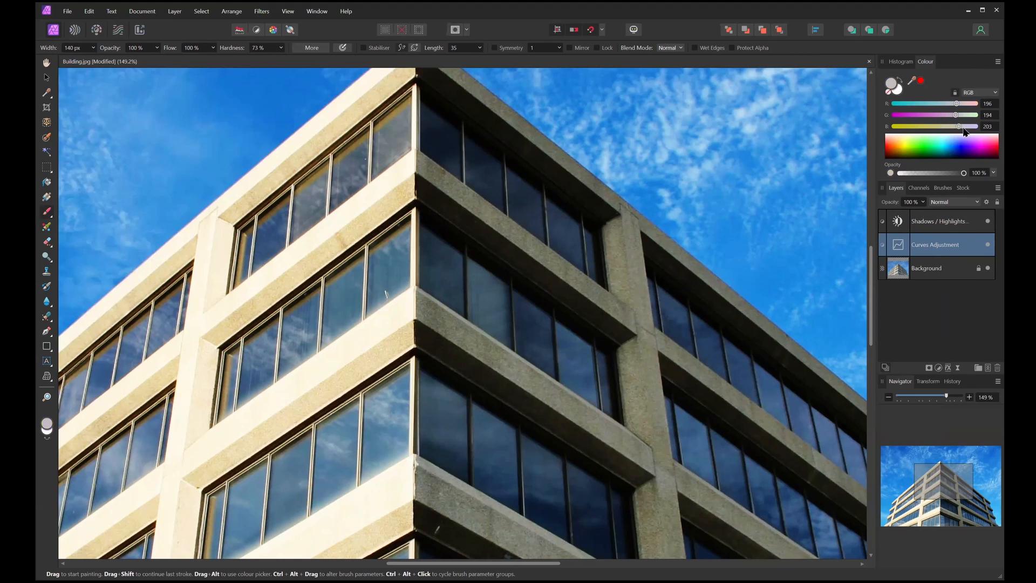
left_click_drag(955, 115, 975, 115)
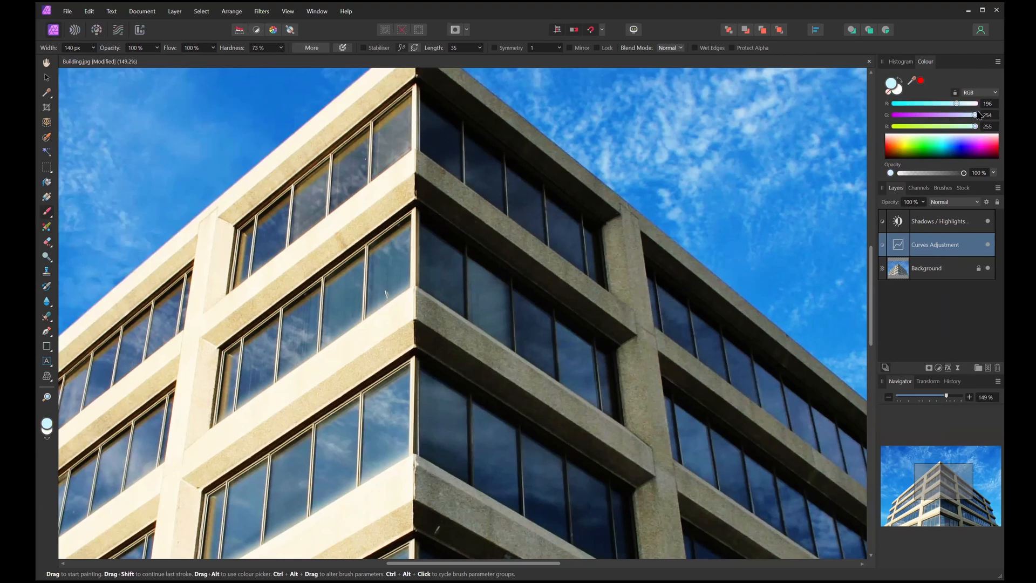
mouse_move(932, 155)
left_mouse_down()
mouse_move(889, 153)
mouse_move(990, 153)
mouse_move(925, 154)
mouse_move(951, 155)
left_mouse_up()
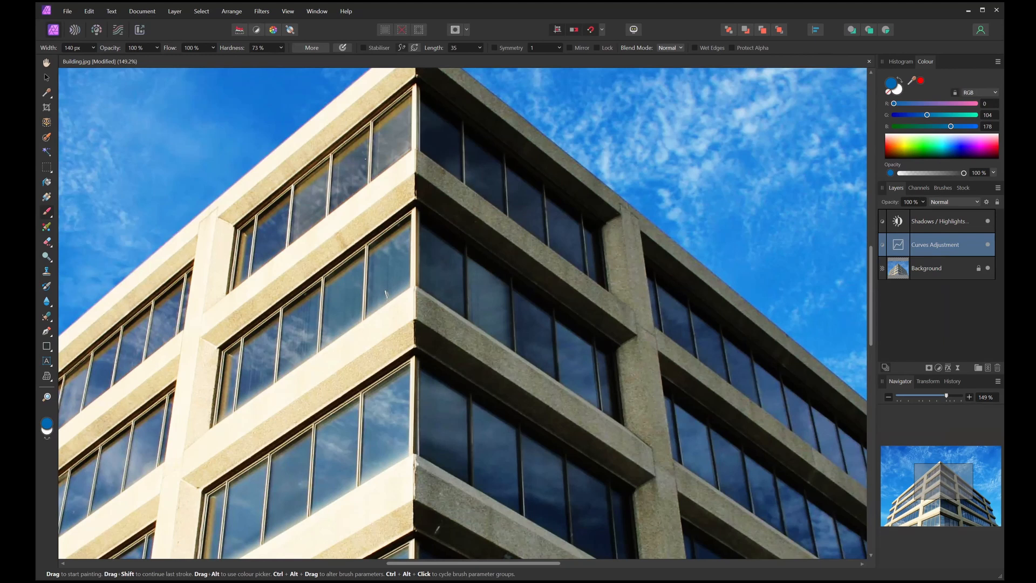
Step: Sample a concrete tone from the building and apply the colour picker's stored cream colour as the paint colour
left_click(633, 261, "alt")
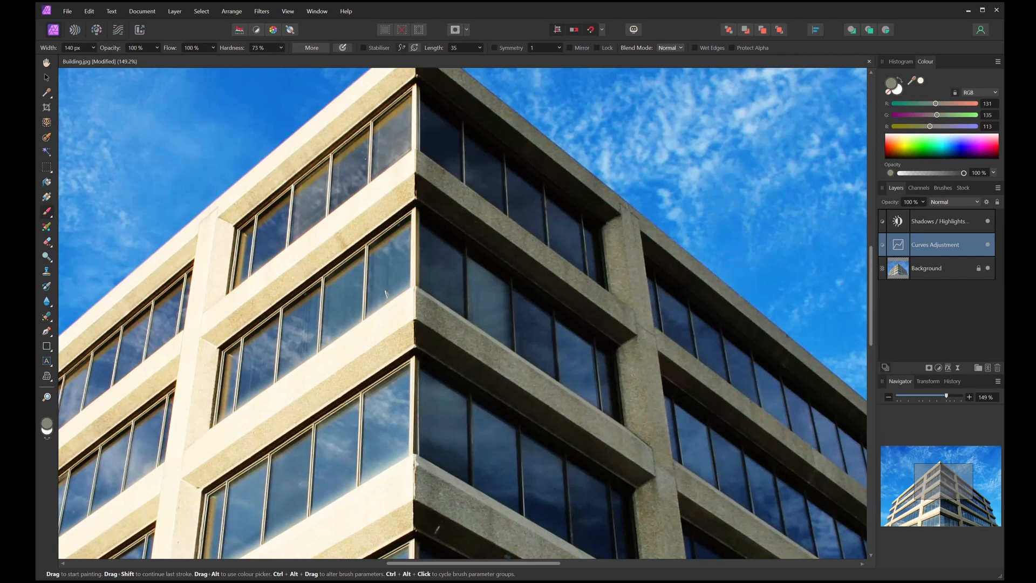
left_click(920, 80)
left_click(896, 88)
left_click(890, 82)
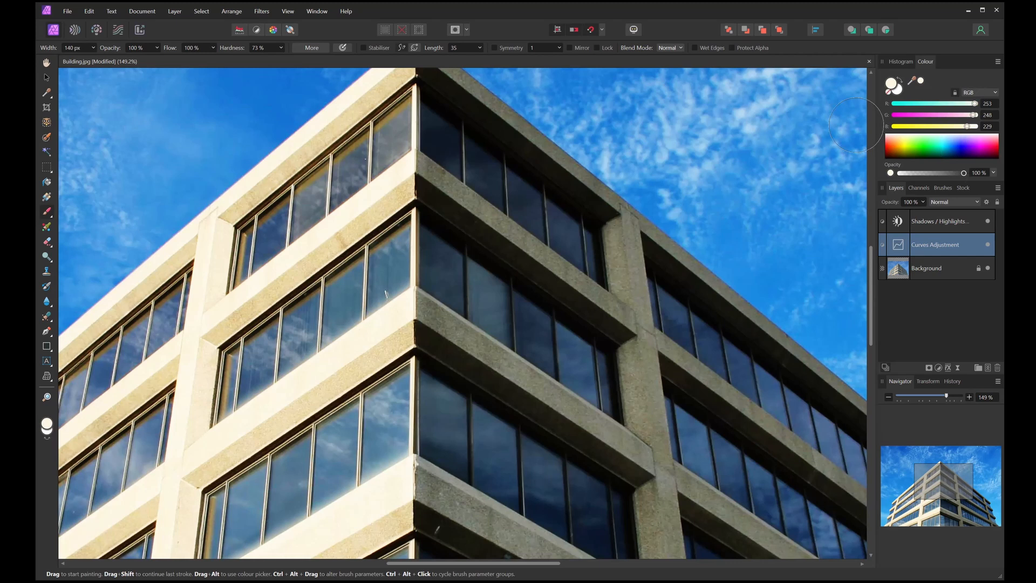
Step: Set the brush colour to black and swap it with white and back again
left_click(894, 135)
left_click(891, 86)
left_click_drag(919, 149, 928, 160)
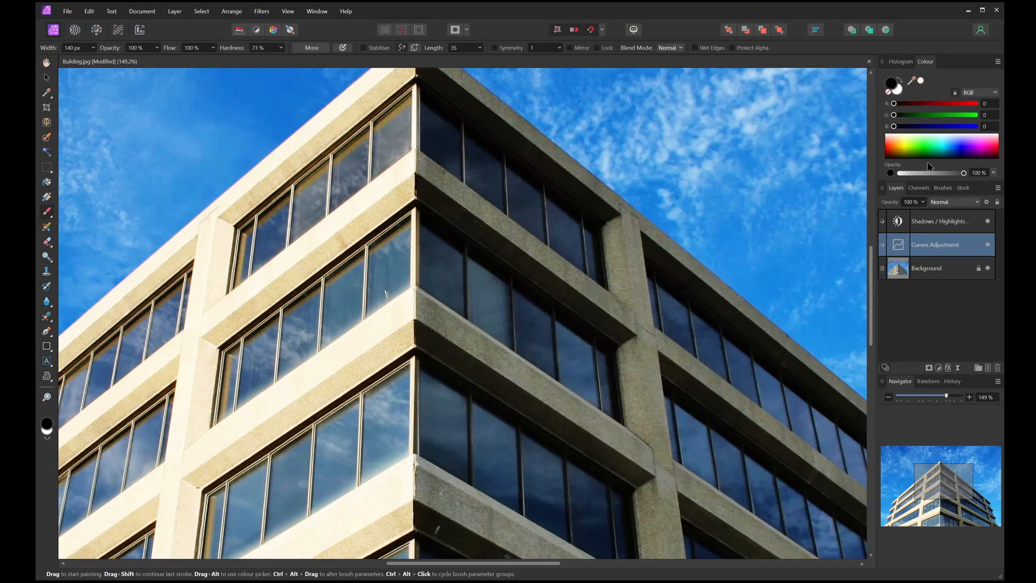
left_click(898, 90)
left_click(890, 84)
key("x")
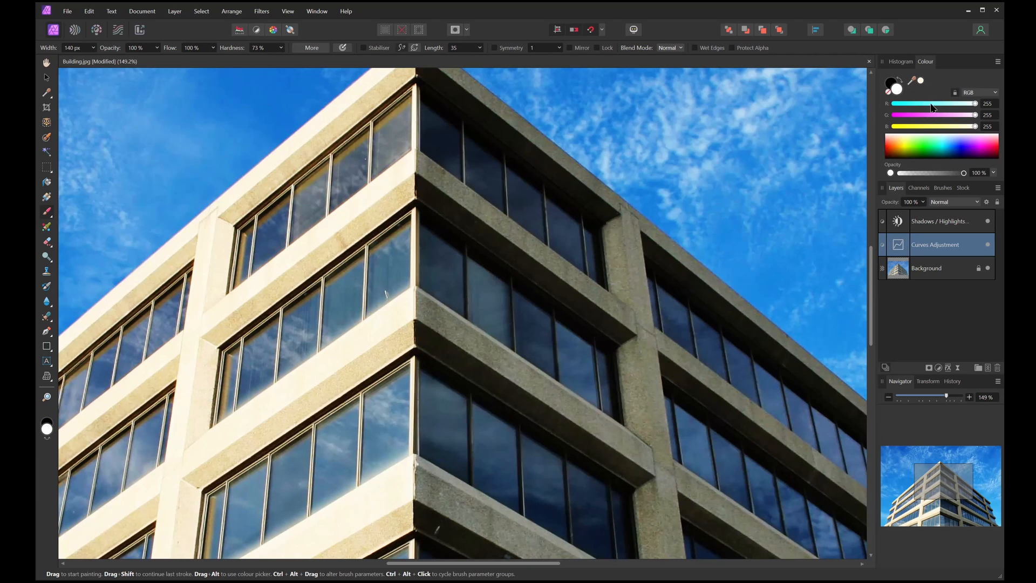
key("x")
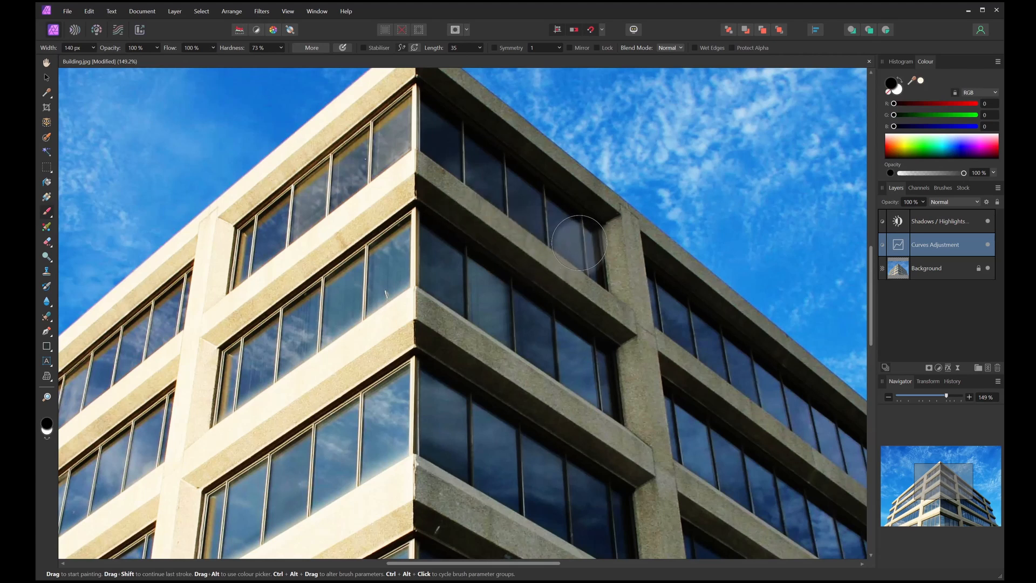
Step: Mask the Curves effect in black over the shaded side's top-floor windows, and paint it back with white
mouse_move(524, 206)
left_mouse_down()
mouse_move(447, 163)
mouse_move(457, 164)
left_mouse_up()
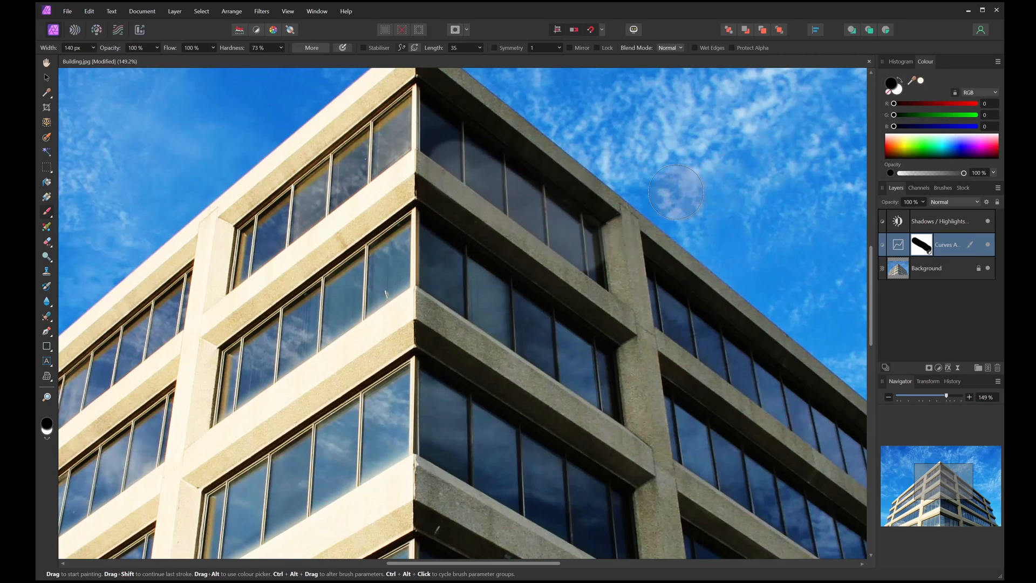
key("x")
mouse_move(426, 148)
left_mouse_down()
mouse_move(571, 209)
mouse_move(513, 202)
mouse_move(559, 241)
mouse_move(586, 248)
left_mouse_up()
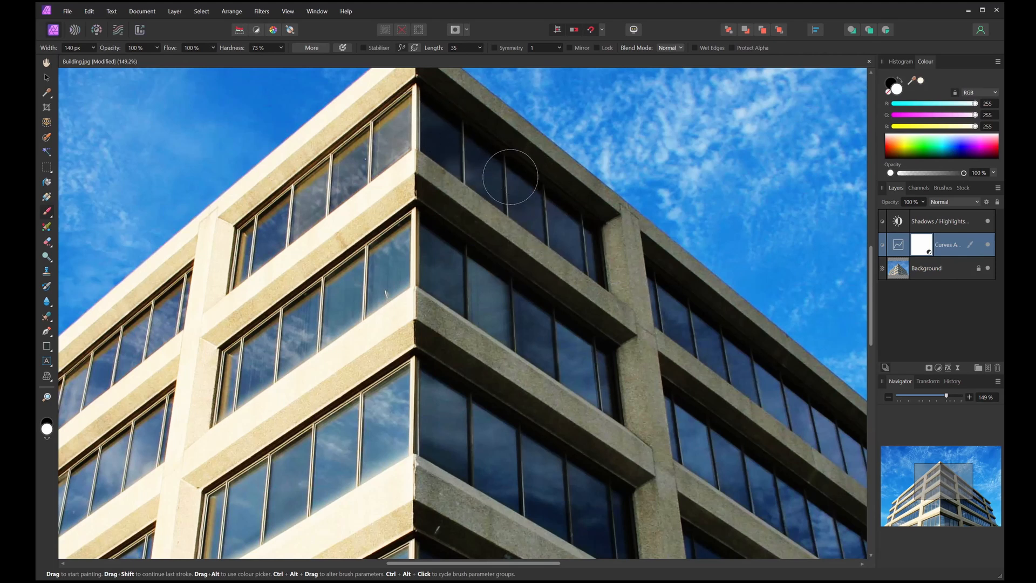
Step: Bring the whole photo into view and show the grid over it
scroll(526, 252, "down", 2)
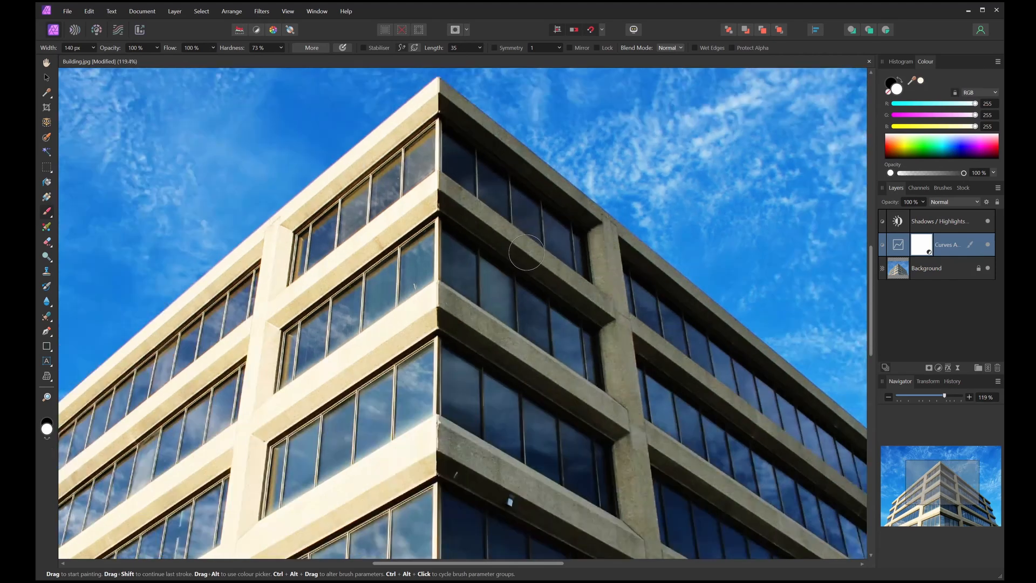
scroll(526, 252, "down", 2)
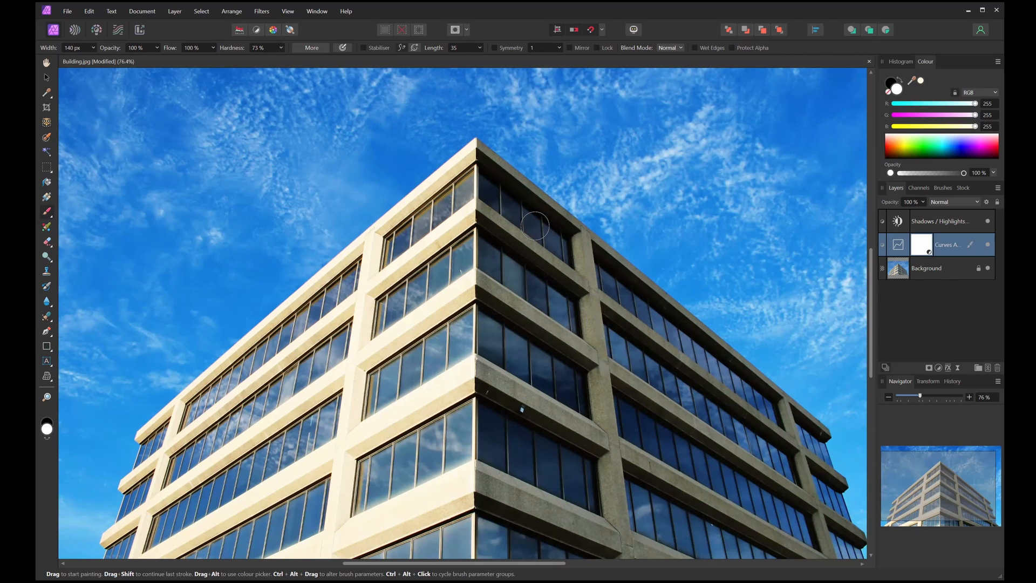
scroll(535, 226, "down", 2)
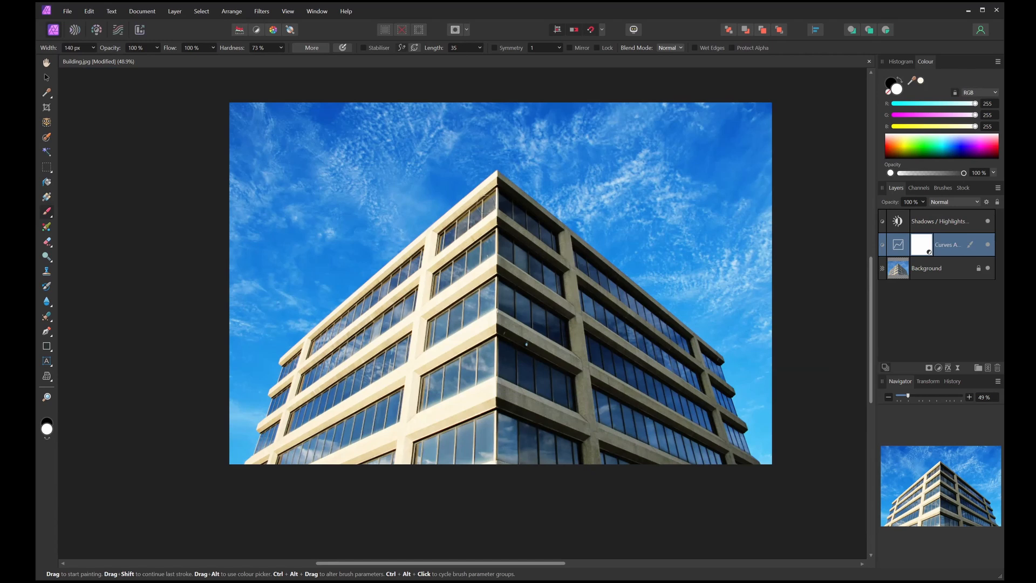
left_click_drag(504, 293, 487, 301)
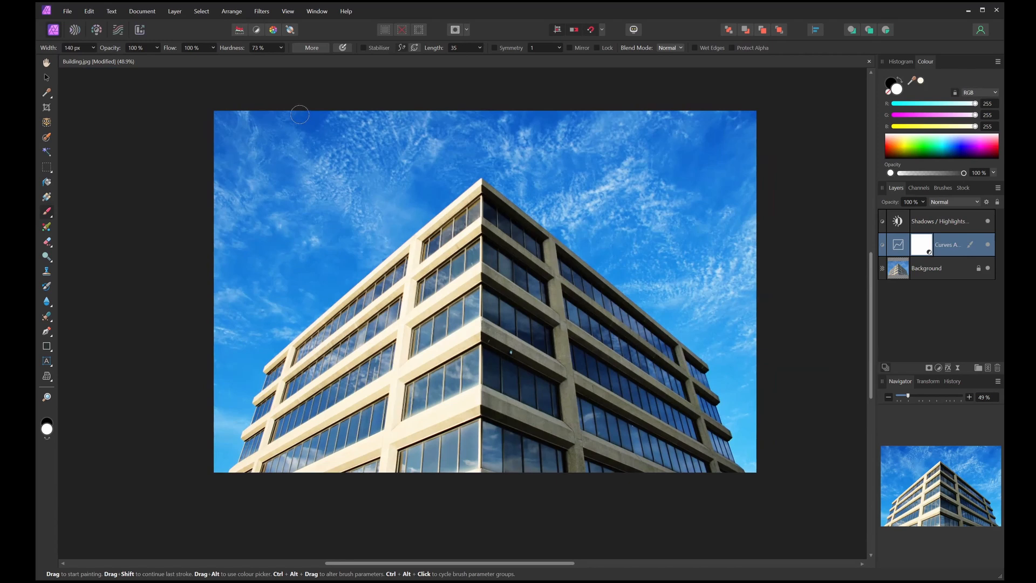
left_click(294, 15)
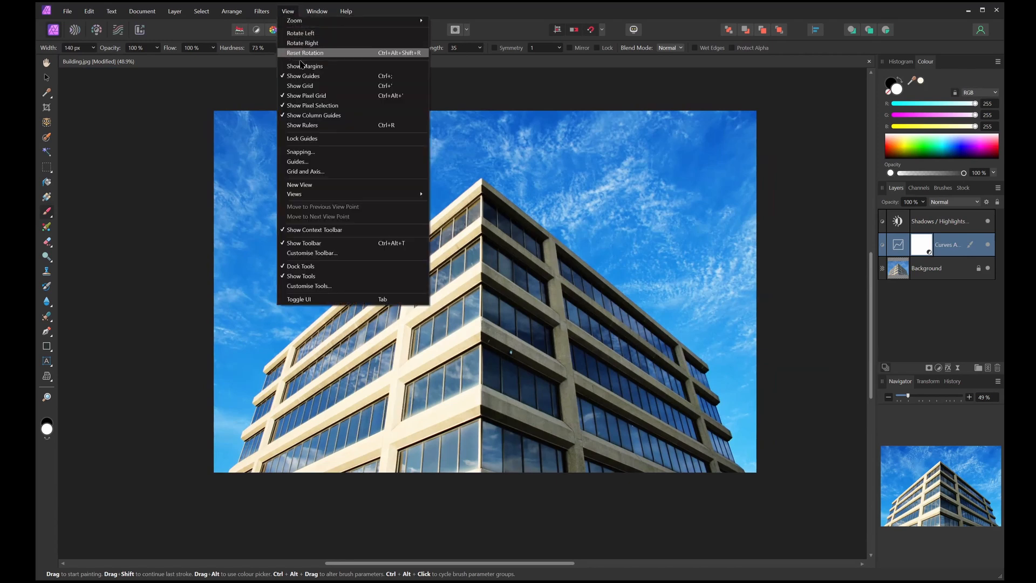
left_click(317, 90)
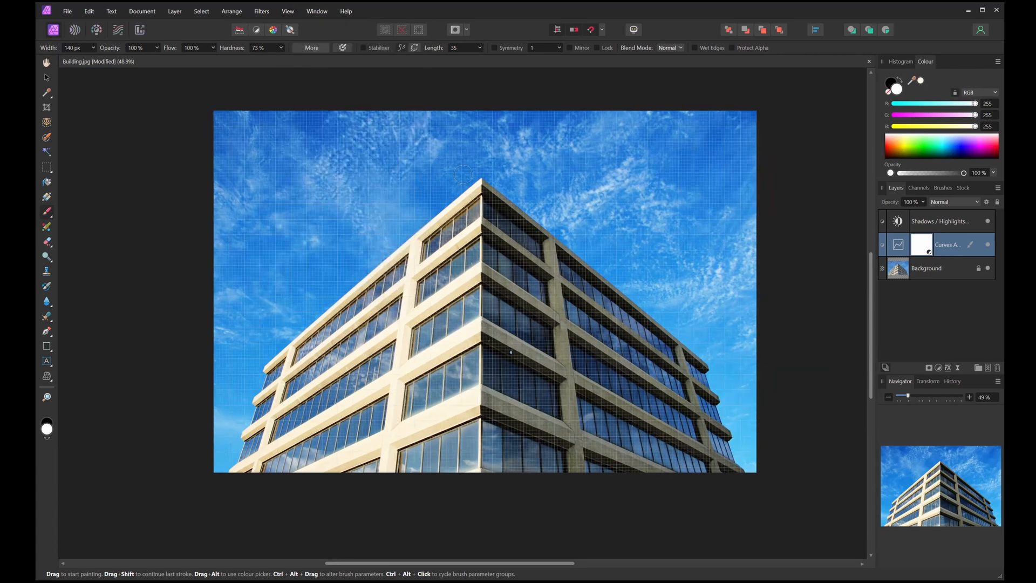
Step: Examine the building's vertical edges against the grid at several zoom levels
scroll(479, 485, "up", 1)
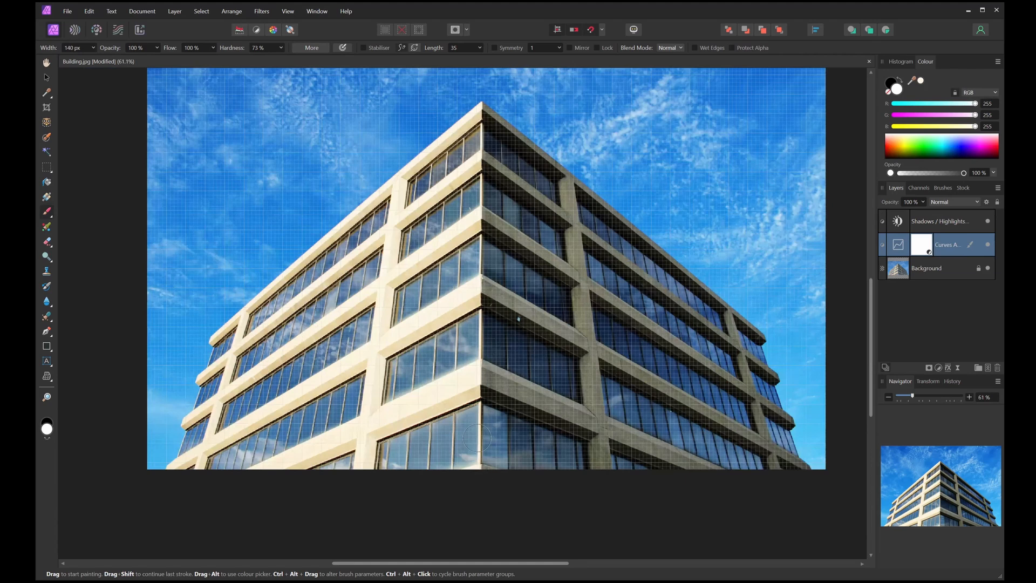
scroll(478, 391, "up", 1)
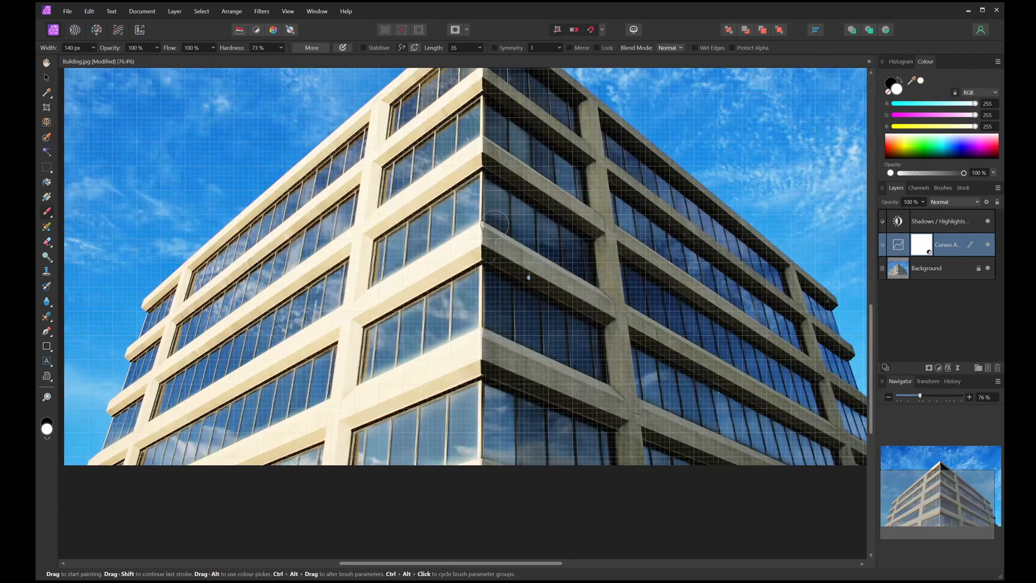
scroll(494, 224, "up", 2)
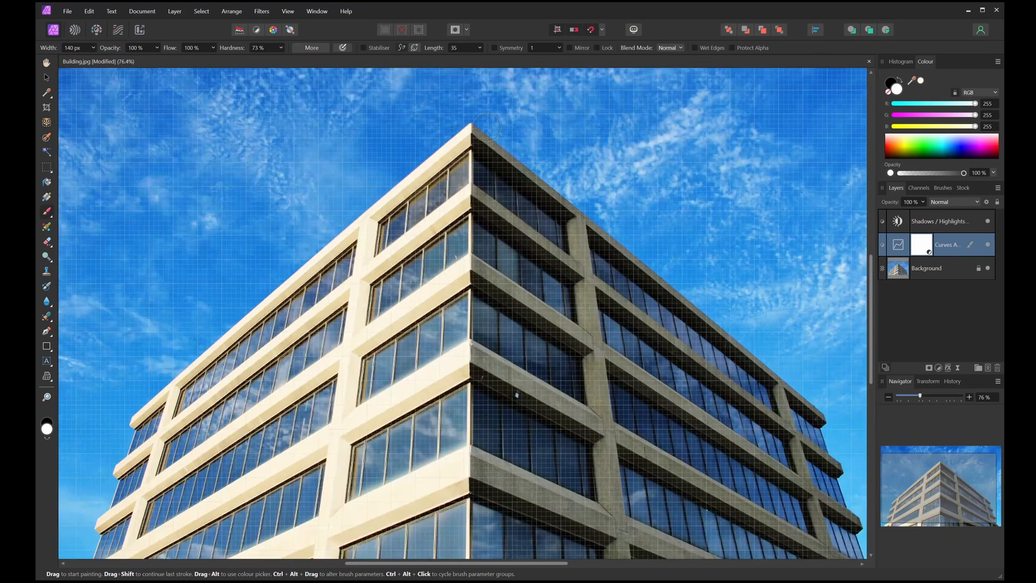
scroll(488, 324, "down", 1)
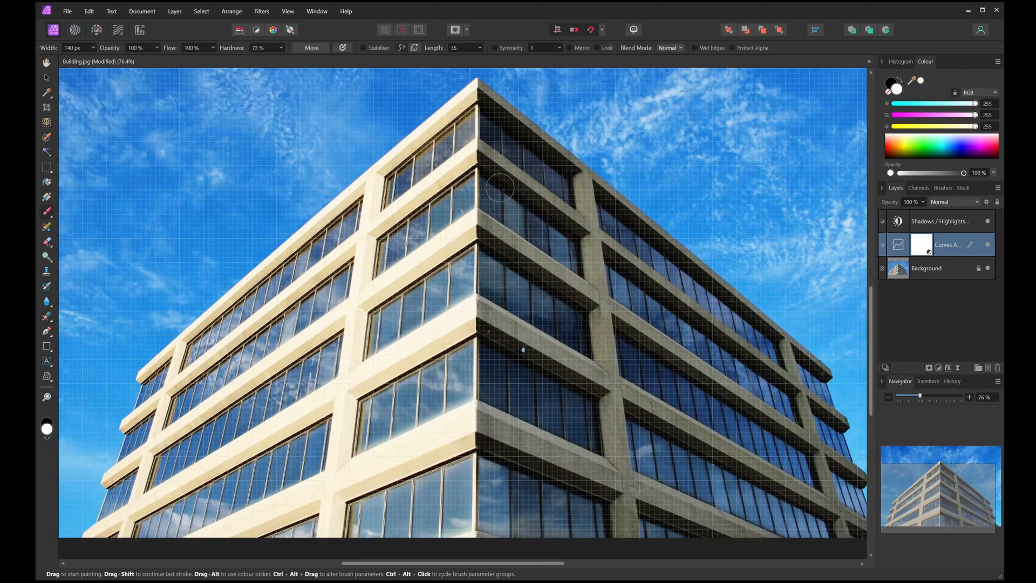
scroll(494, 286, "down", 2)
scroll(512, 317, "down", 1)
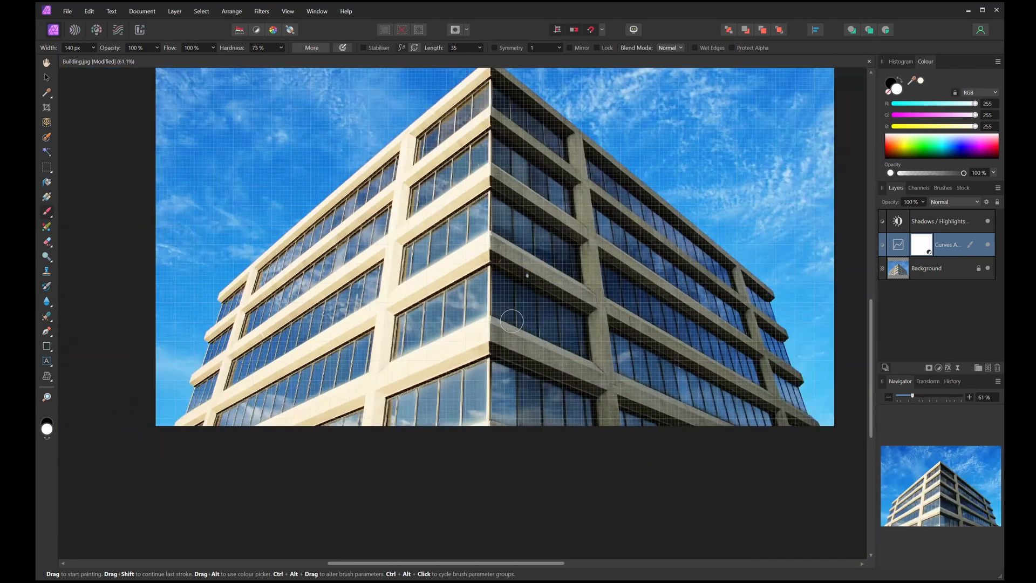
scroll(509, 302, "down", 1)
scroll(504, 267, "up", 1)
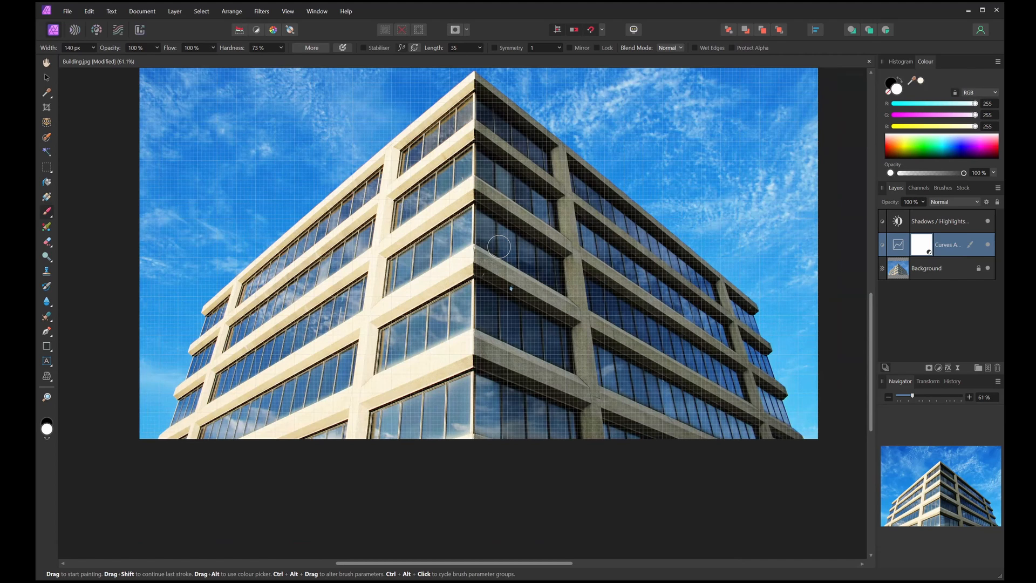
scroll(499, 246, "down", 2)
scroll(507, 456, "up", 1)
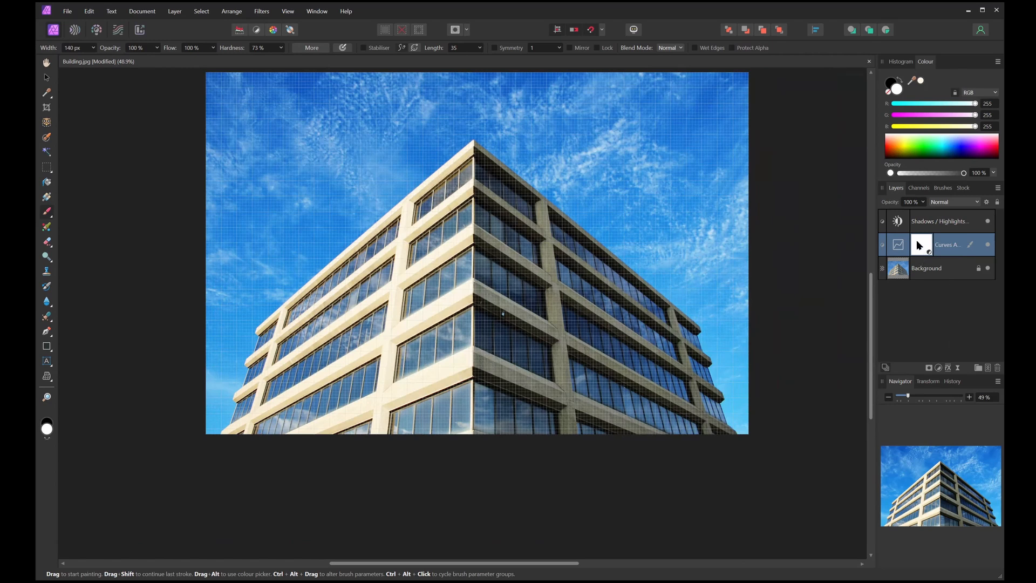
Step: Add a live Perspective filter layer above the Shadows / Highlights layer
left_click(924, 229)
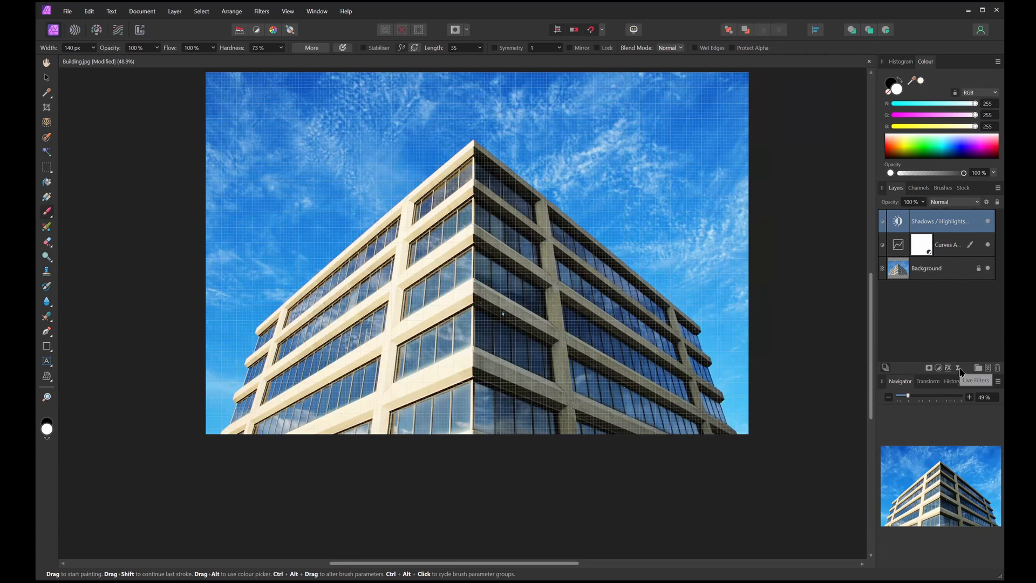
left_click(959, 369)
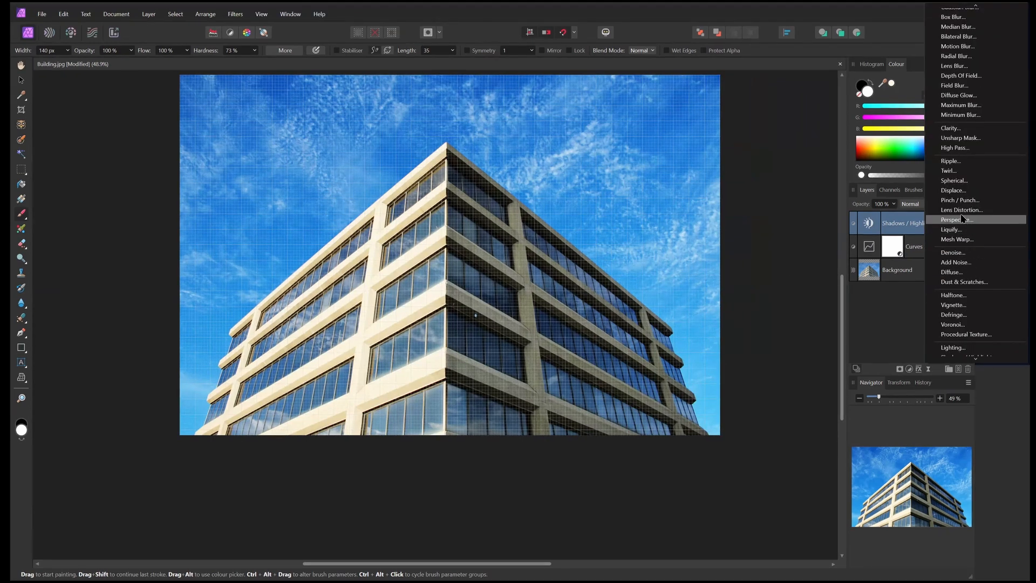
left_click(963, 218)
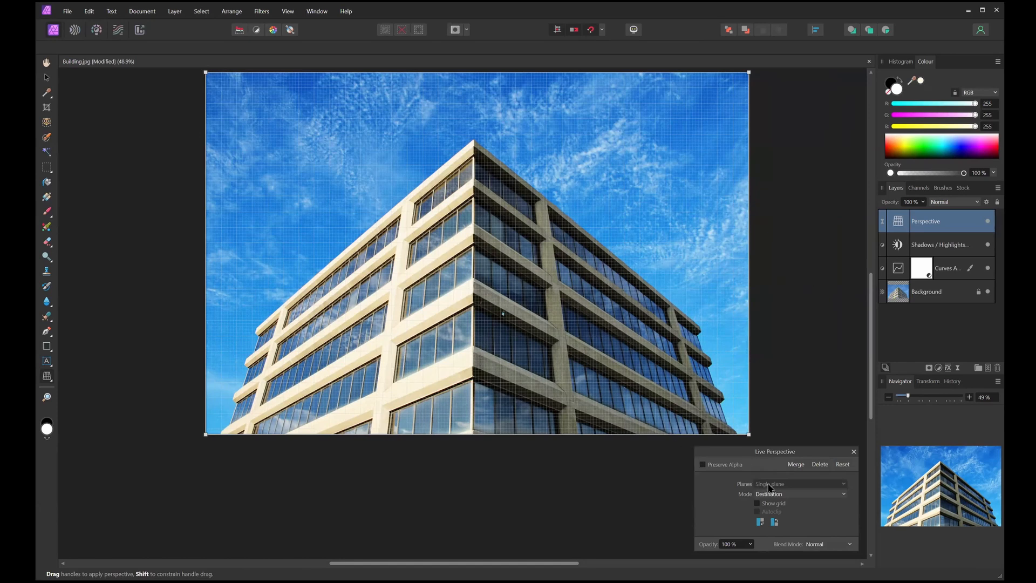
Step: Spread the perspective plane's two upper corners horizontally well beyond the photo's edges to straighten the building's vertical lines
scroll(672, 438, "down", 2)
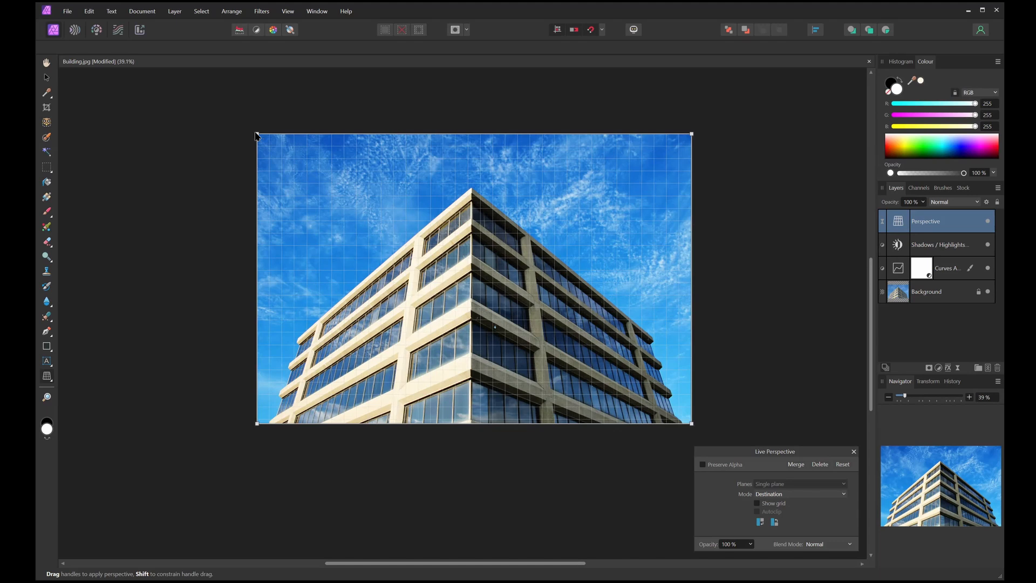
left_click_drag(257, 135, 153, 130)
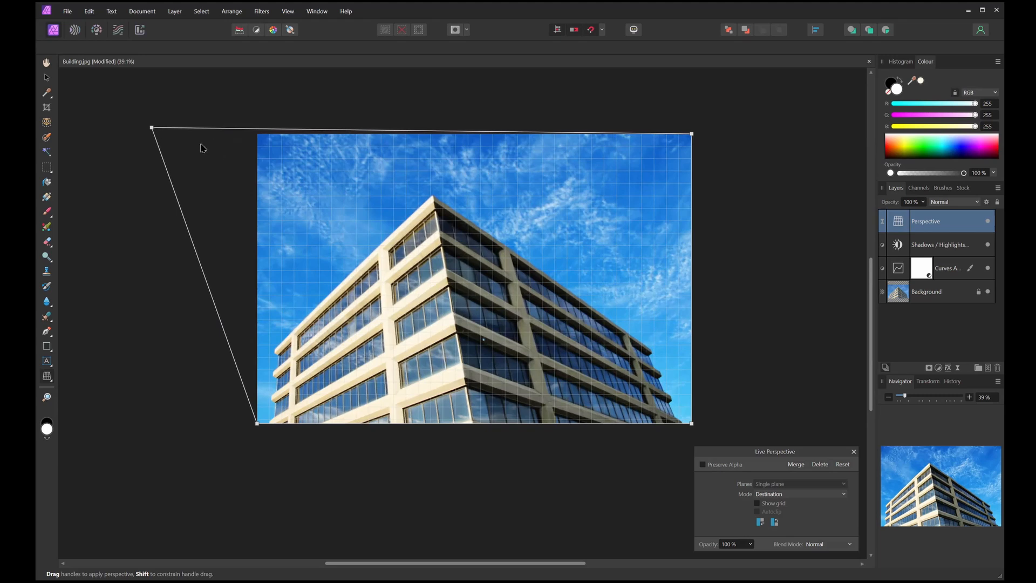
left_click_drag(151, 128, 150, 133)
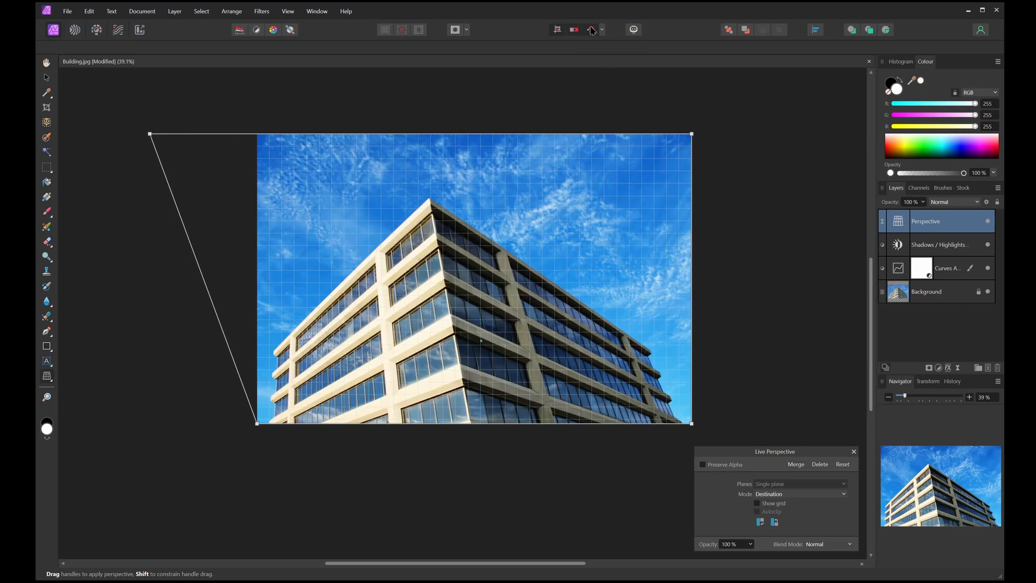
left_click_drag(692, 133, 831, 137)
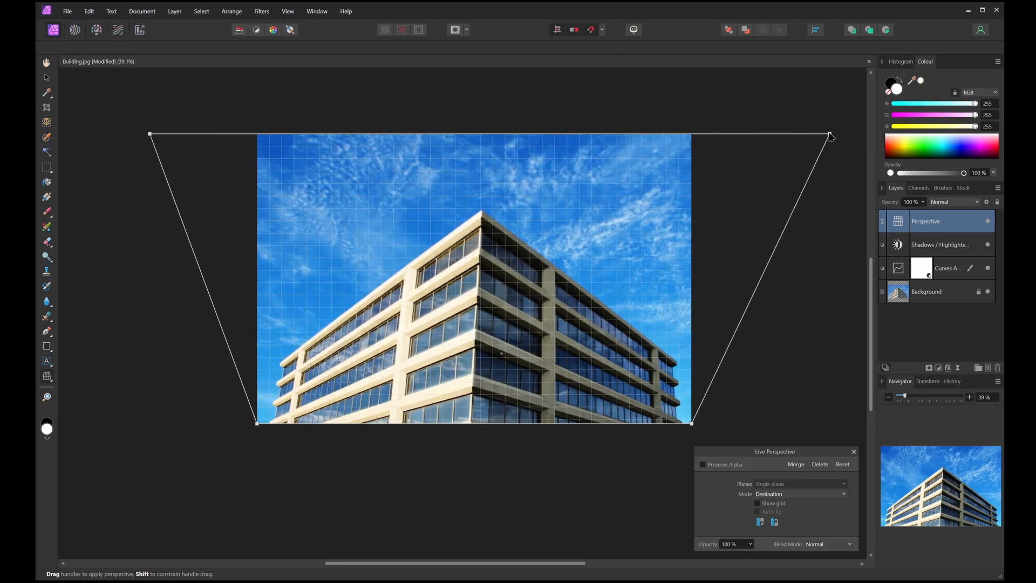
left_click_drag(831, 136, 851, 135)
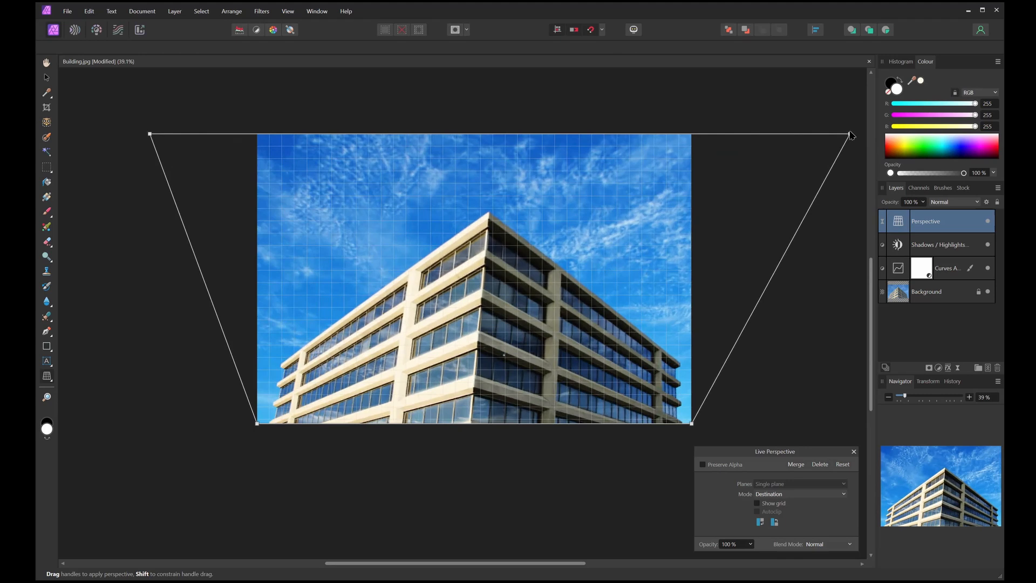
left_click_drag(151, 137, 94, 134)
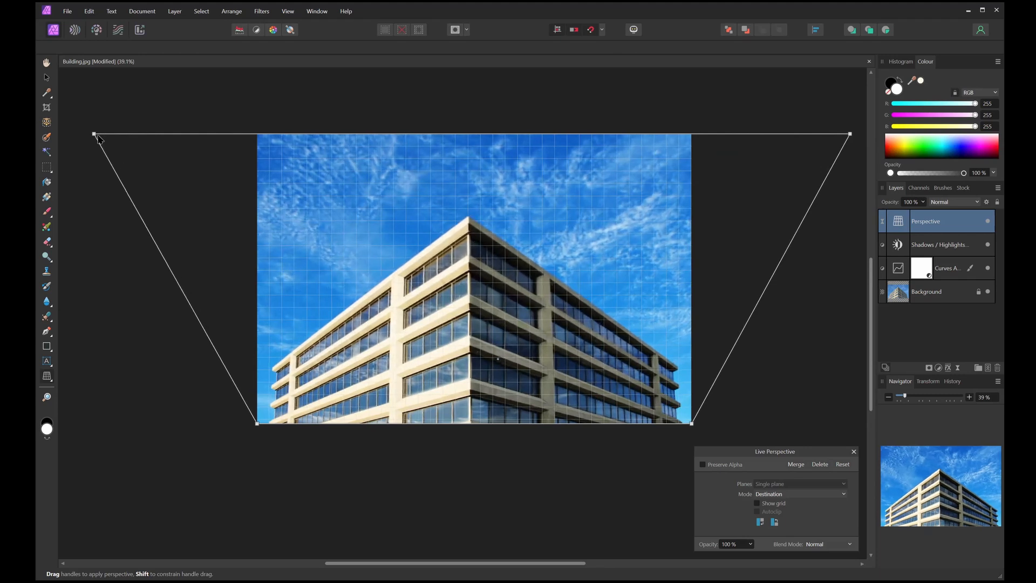
Step: Pull the perspective plane's two lower corners inward along the photo's bottom edge by roughly equal amounts
scroll(394, 452, "down", 1)
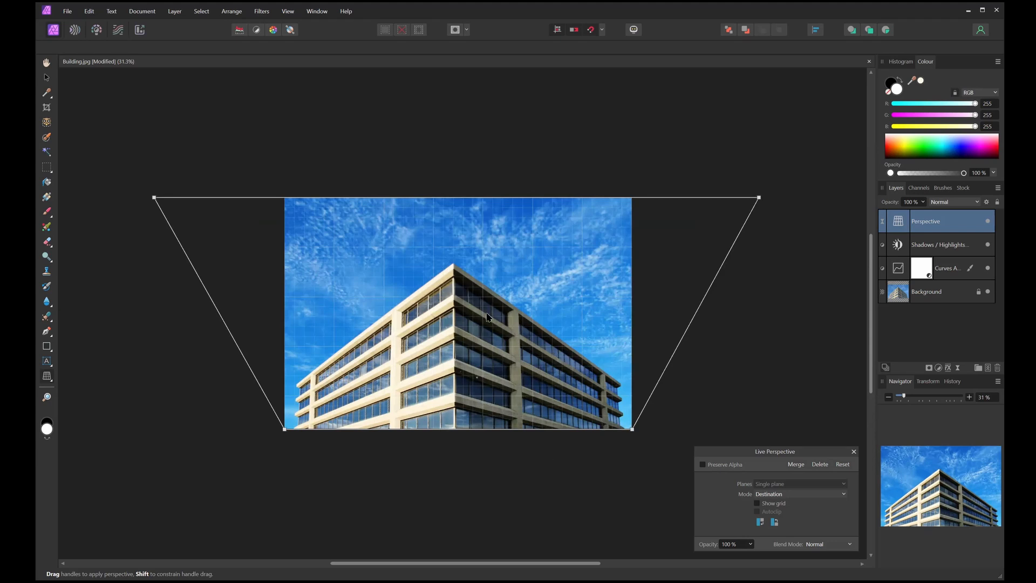
scroll(487, 317, "down", 1)
scroll(484, 268, "up", 2)
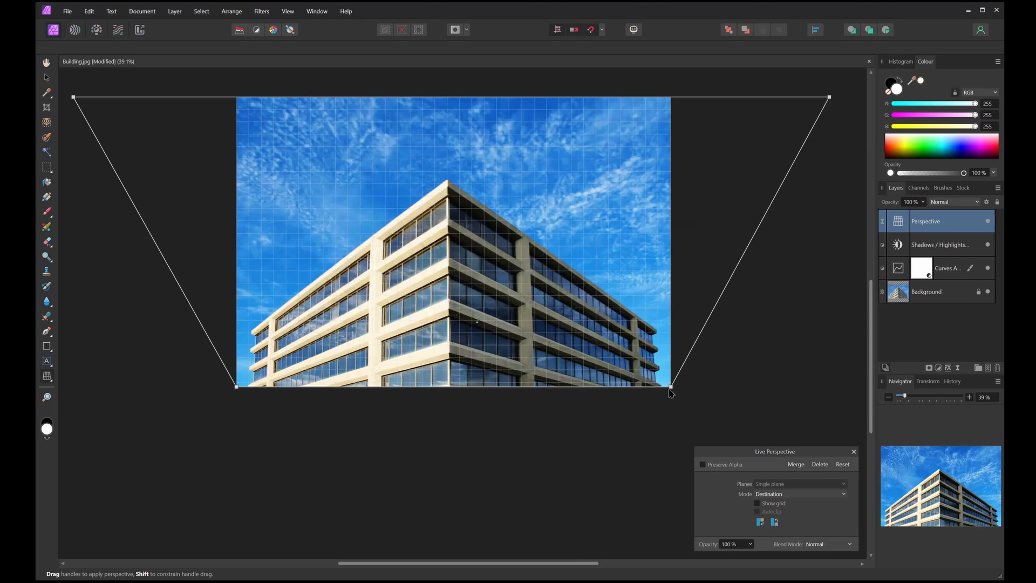
left_click_drag(670, 387, 647, 388)
left_click_drag(678, 392, 624, 387)
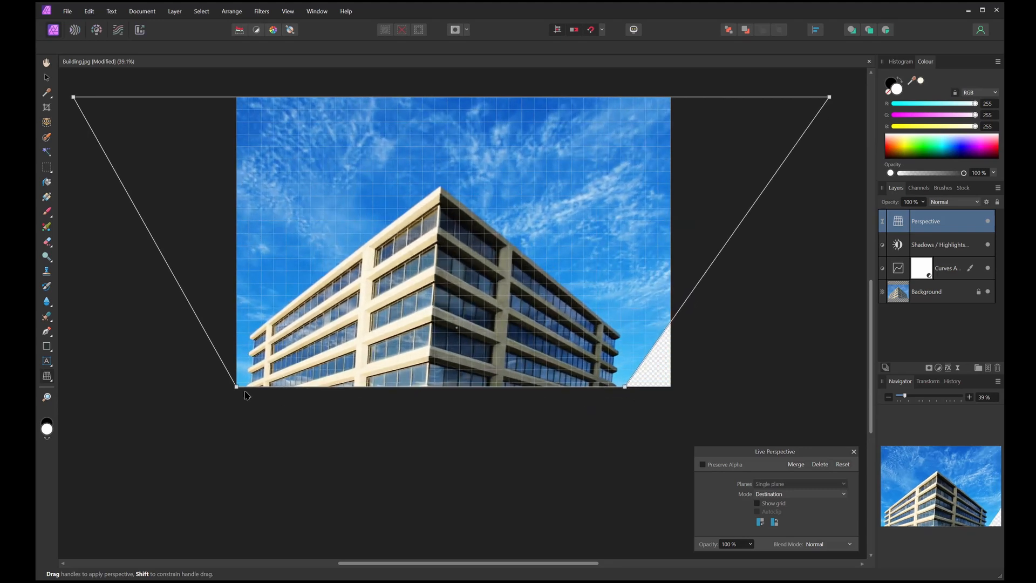
left_click_drag(236, 387, 279, 387)
Step: Bring the perspective plane's upper corners partway back inward until the building's central edge is vertical, and close the Live Perspective settings
left_click_drag(405, 233, 450, 259)
scroll(399, 314, "down", 1)
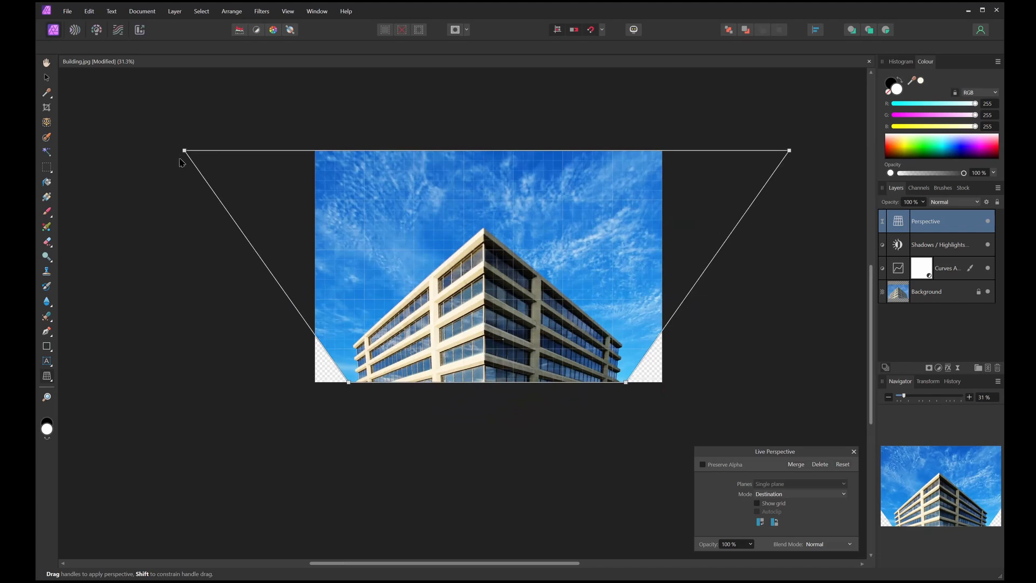
left_click_drag(184, 152, 225, 155)
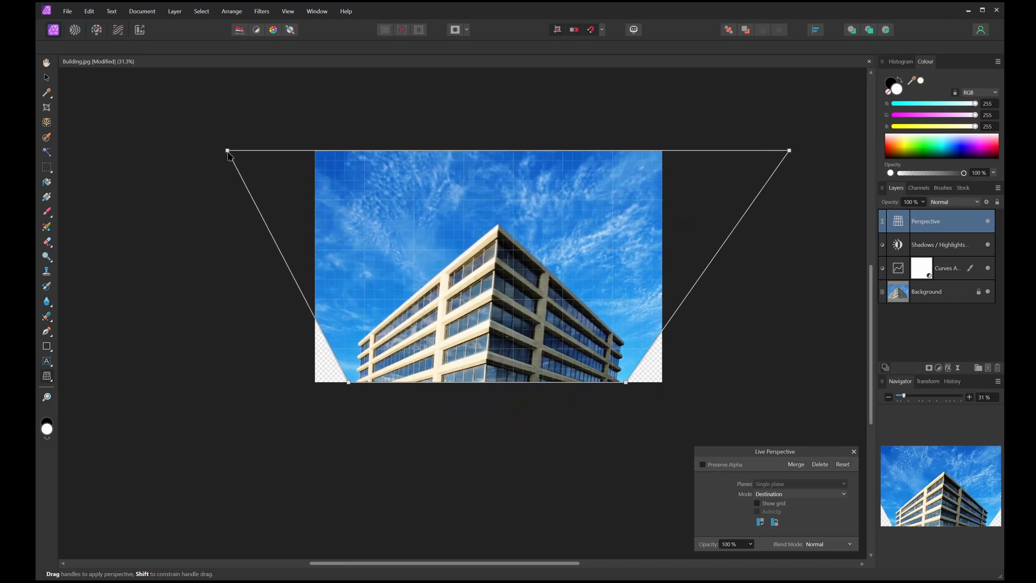
left_click_drag(790, 151, 732, 150)
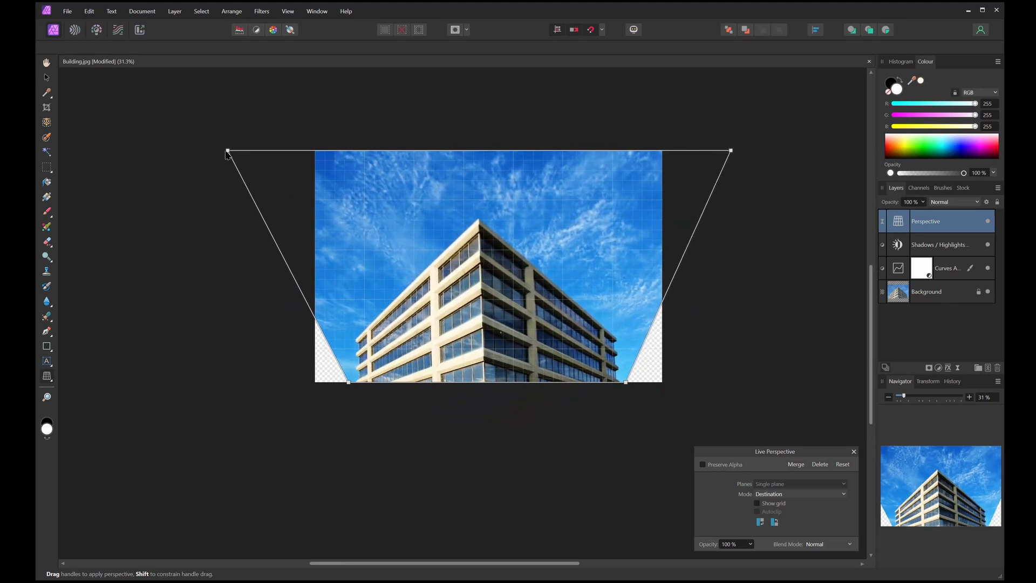
left_click_drag(228, 151, 245, 151)
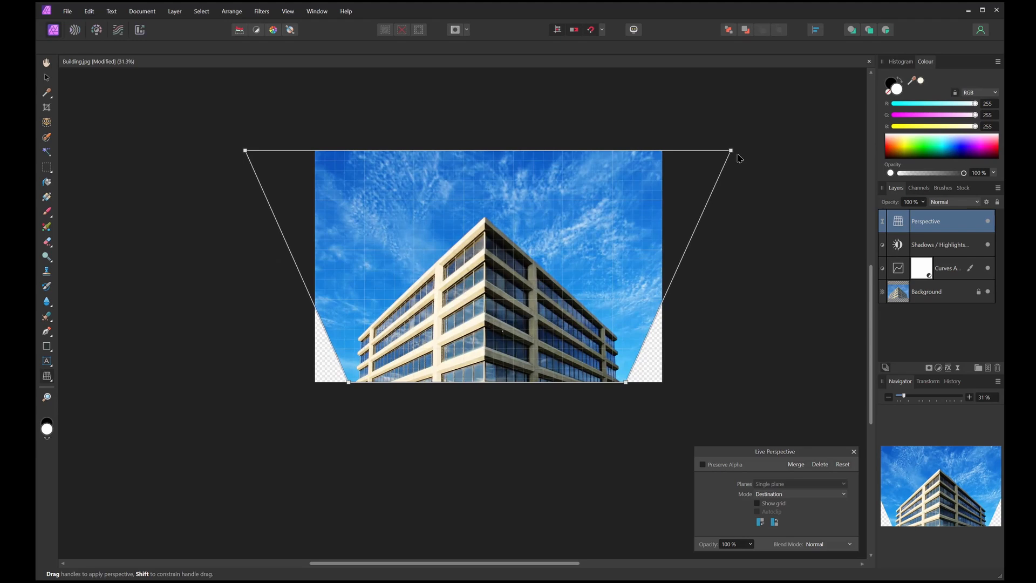
left_click_drag(732, 154, 724, 155)
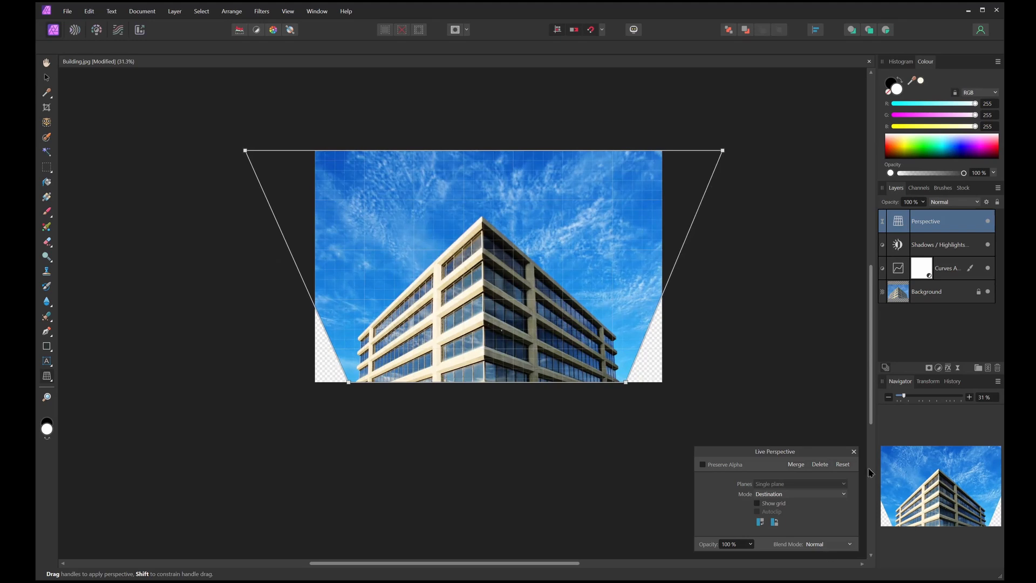
left_click(855, 455)
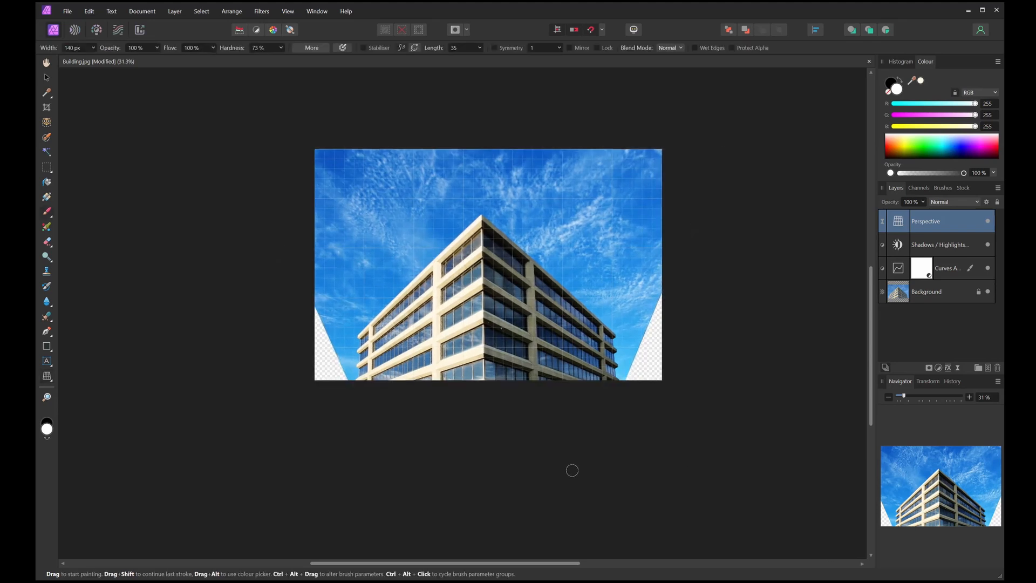
Step: Try to fill the transparent lower-left corner of the photo with a 549 px Inpainting Brush, and undo the stroke
left_click_drag(571, 469, 534, 474)
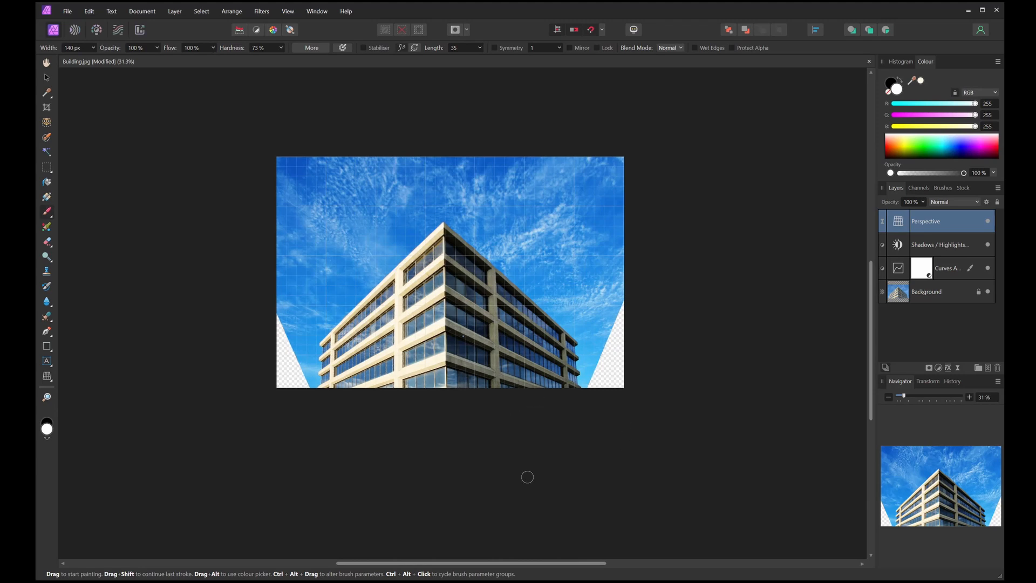
left_click_drag(688, 211, 692, 226)
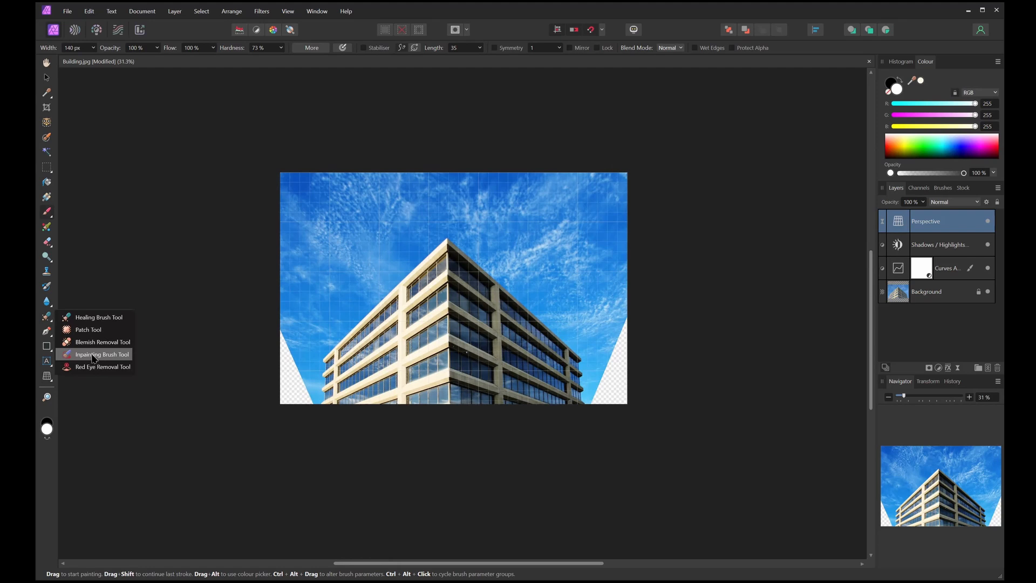
left_click(113, 354)
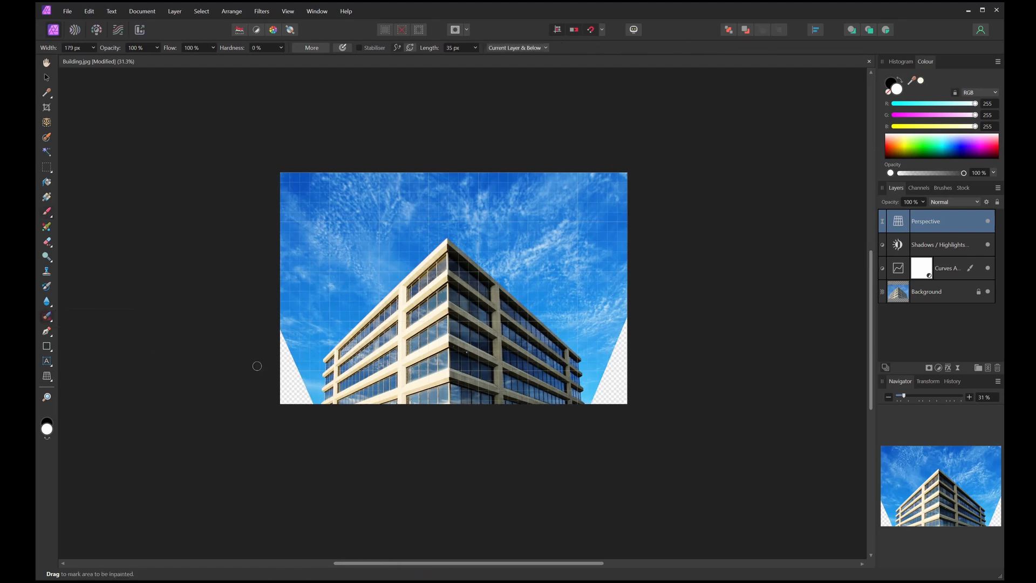
key("bracketright")
key("bracketright")
key("bracketright")
key("bracketright")
key("bracketright")
key("bracketright")
key("bracketright")
key("bracketright")
key("bracketright")
key("bracketright")
key("bracketright")
key("bracketright")
key("bracketright")
key("bracketright")
key("bracketright")
key("bracketright")
key("bracketright")
key("bracketright")
key("bracketright")
key("bracketright")
mouse_move(278, 336)
left_mouse_down()
mouse_move(289, 333)
mouse_move(296, 391)
mouse_move(268, 331)
left_mouse_up()
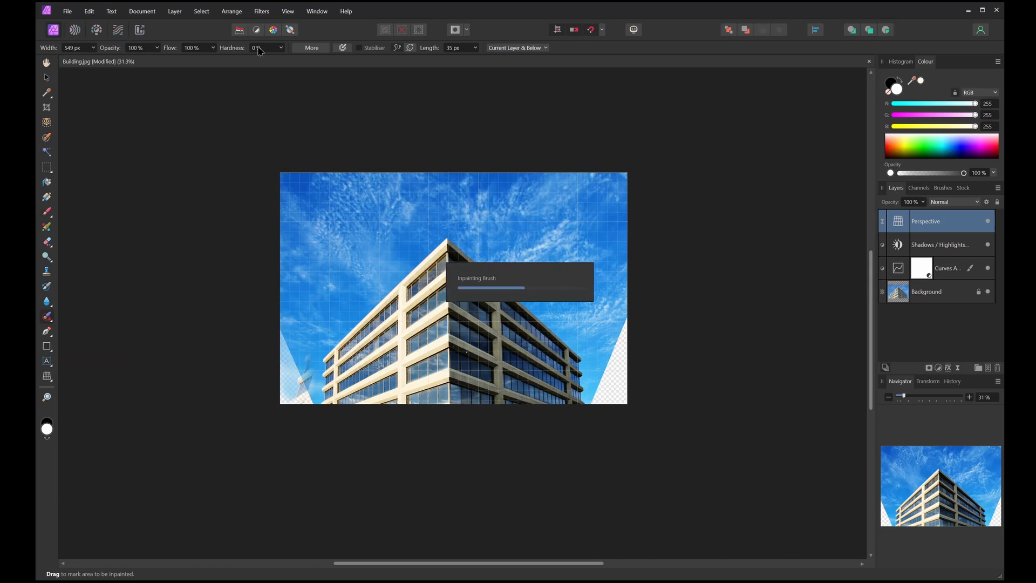
left_click_drag(259, 48, 276, 47)
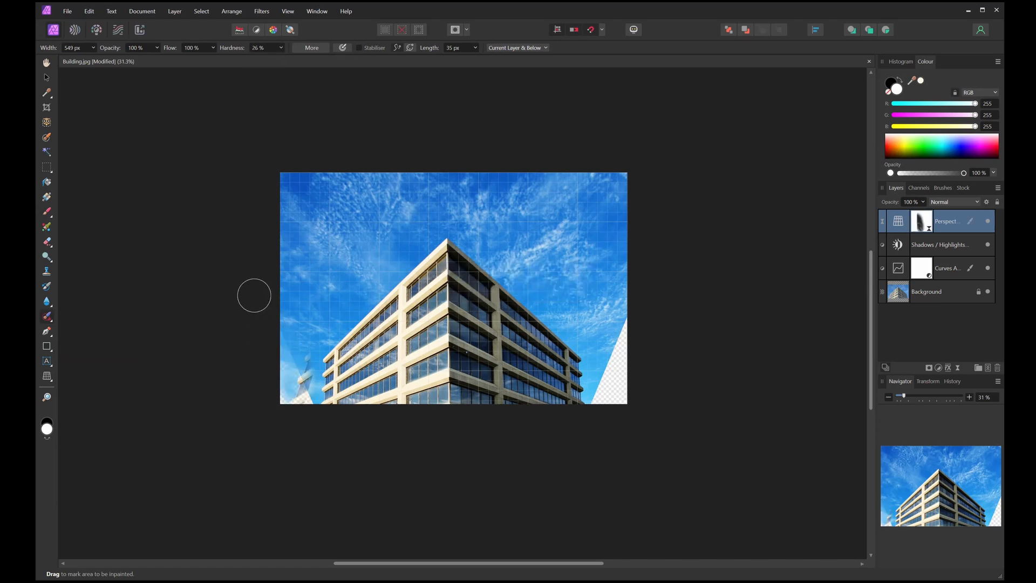
key("ctrl+z")
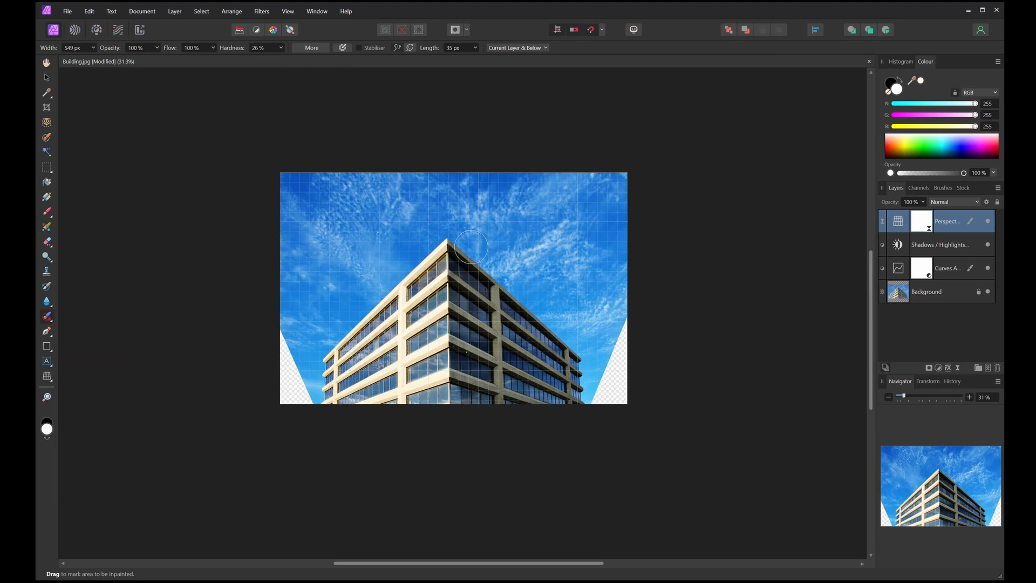
Step: Try to select the partially transparent pixels by alpha range with the Perspective layer active
left_click_drag(442, 205, 452, 208)
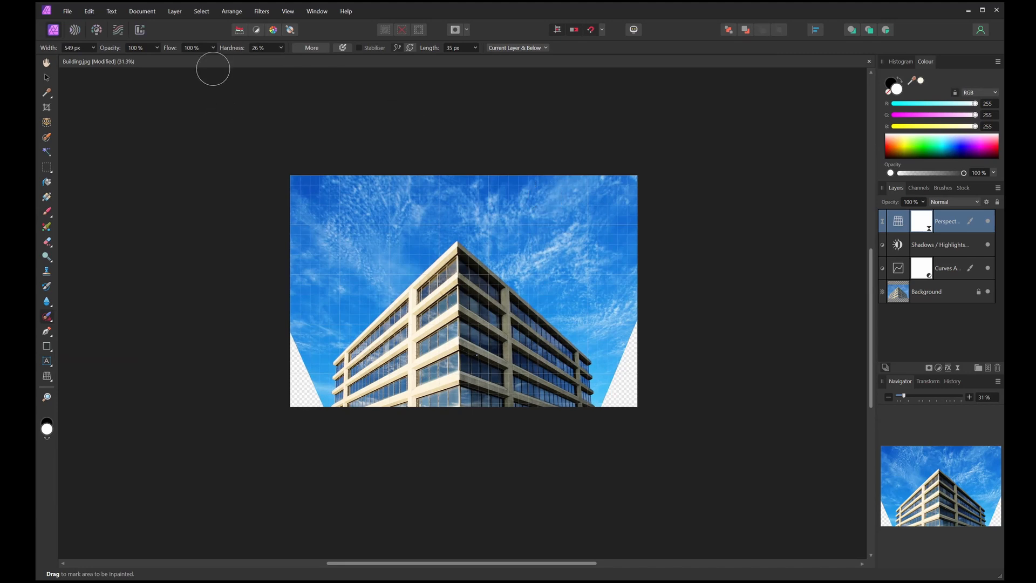
left_click(201, 12)
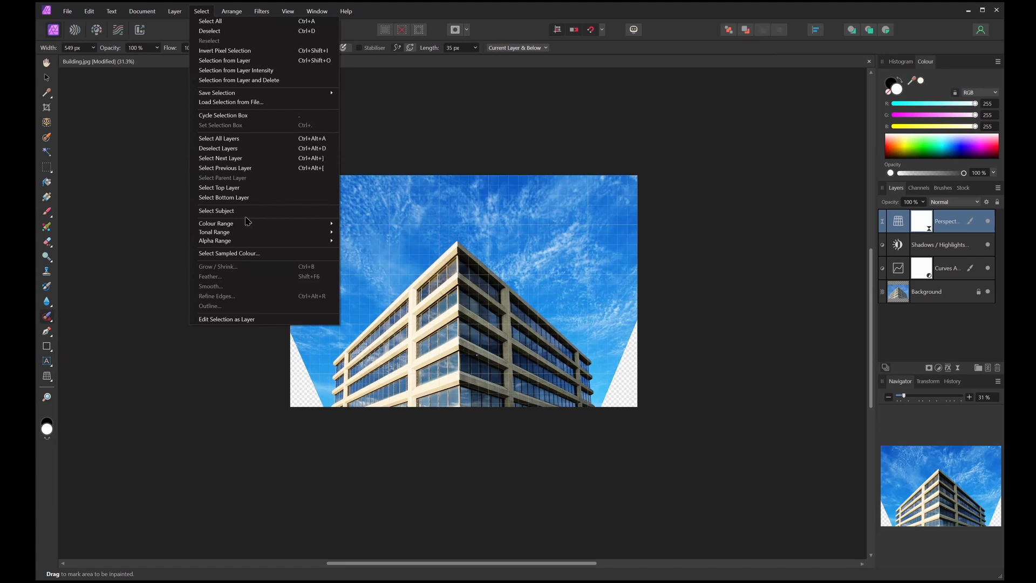
mouse_move(260, 244)
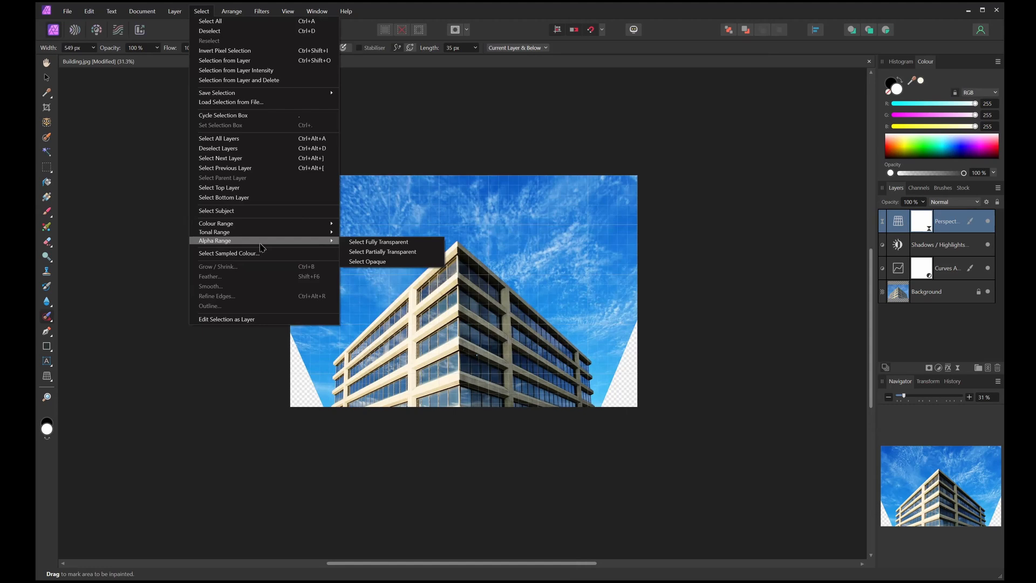
left_click(396, 253)
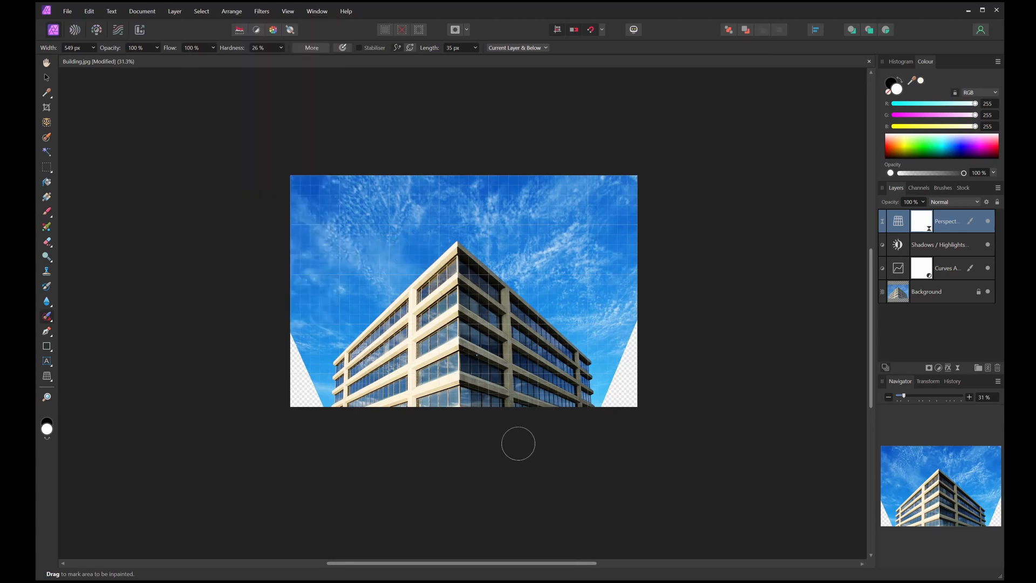
scroll(479, 432, "up", 3)
scroll(592, 304, "down", 3)
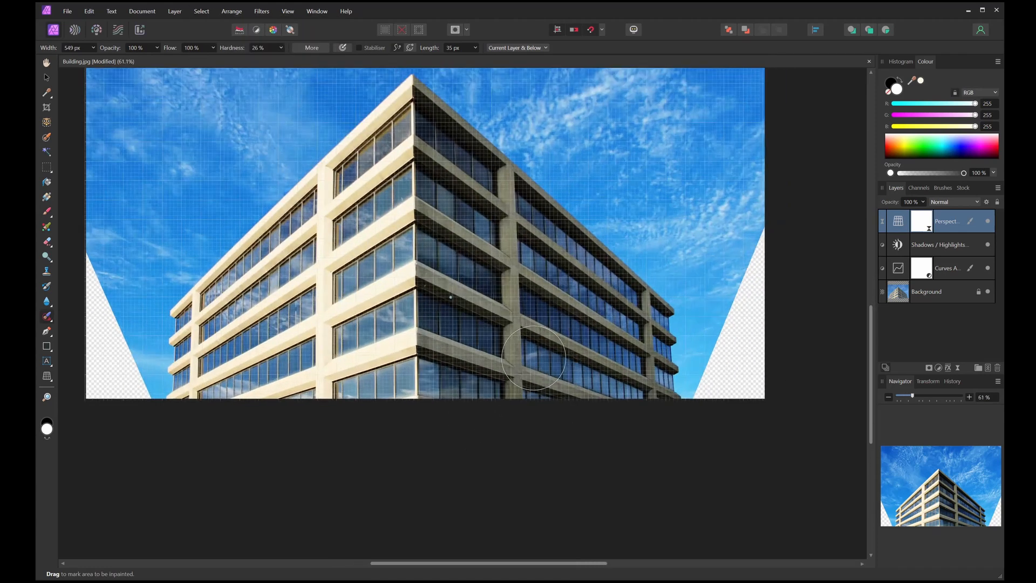
scroll(672, 331, "down", 1)
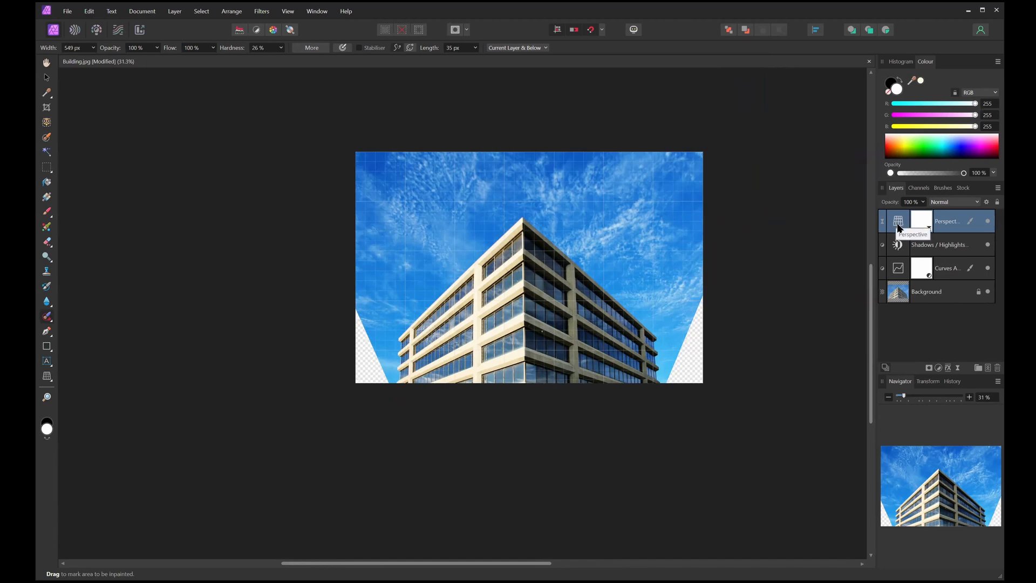
Step: Merge all visible layers into a new pixel layer above the Perspective filter layer
left_click_drag(670, 292, 623, 326)
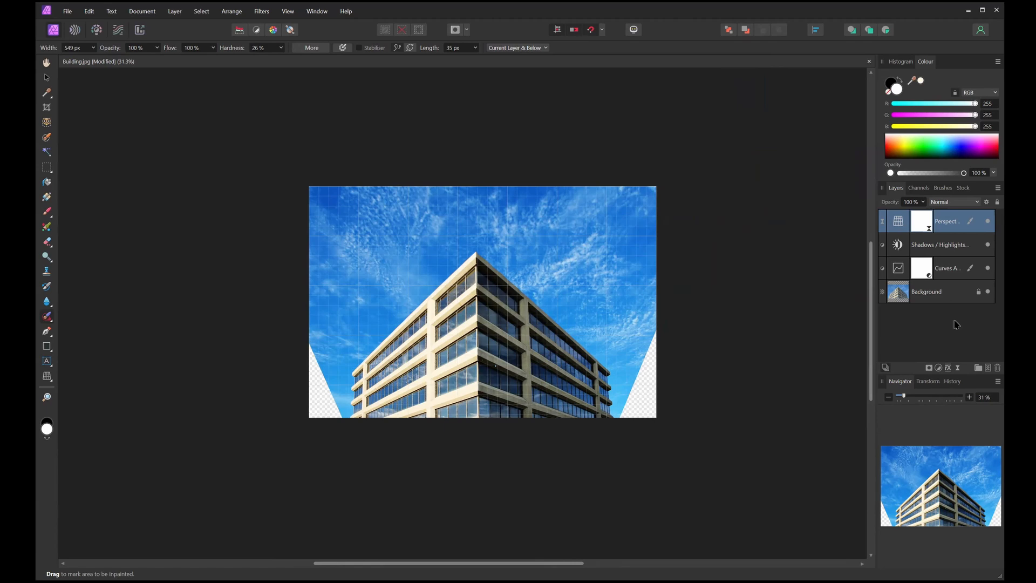
right_click(896, 225)
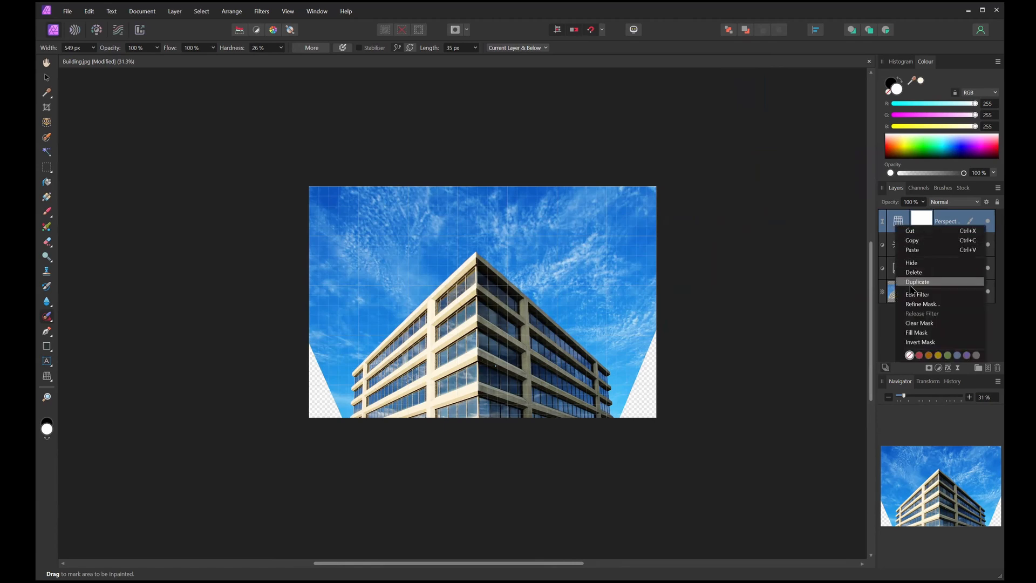
left_click(899, 332)
right_click(898, 225)
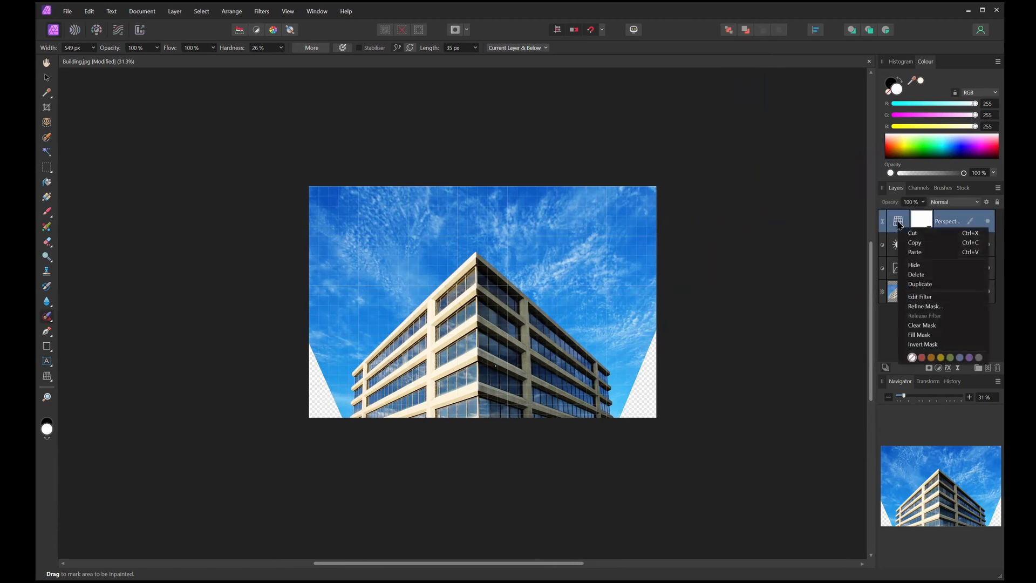
right_click(959, 221)
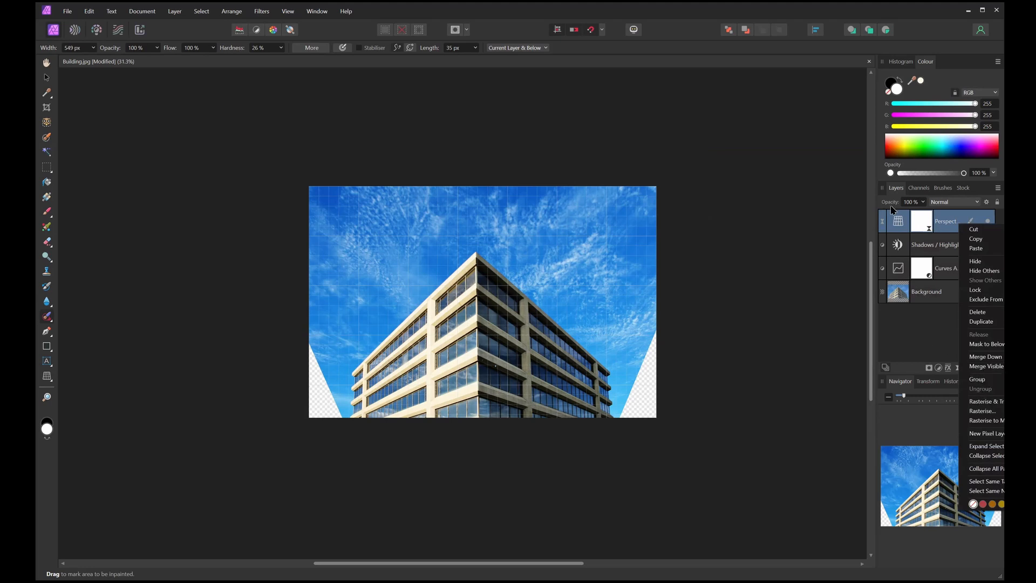
left_click(980, 367)
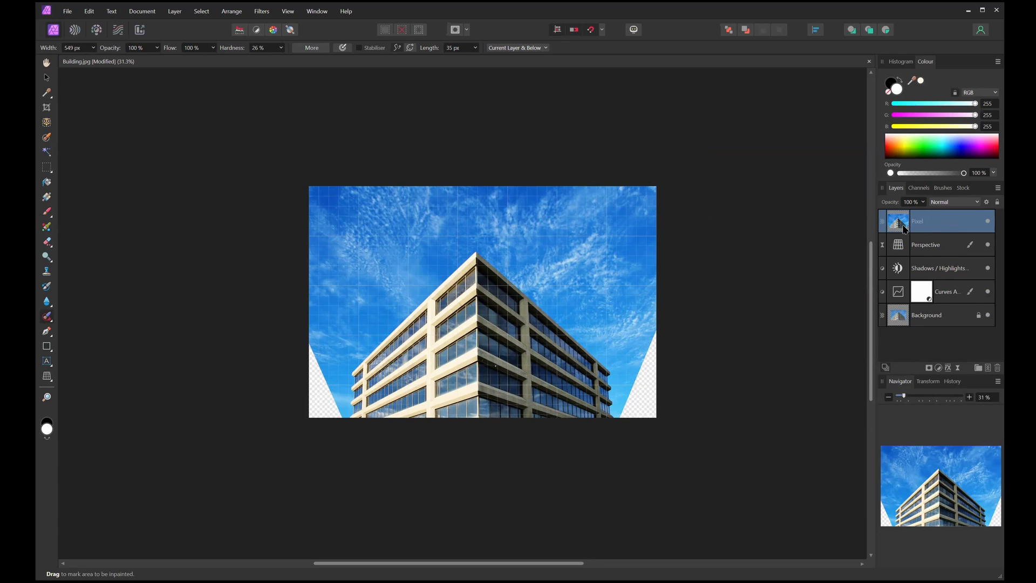
Step: Rasterise and trim the merged pixel layer, and activate the Move tool on it
right_click(894, 229)
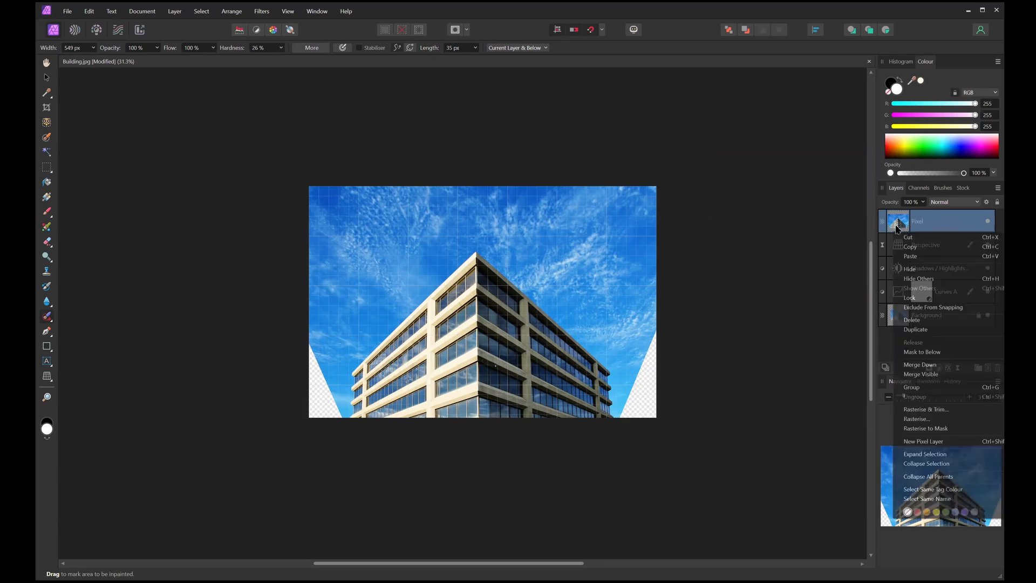
left_click(922, 409)
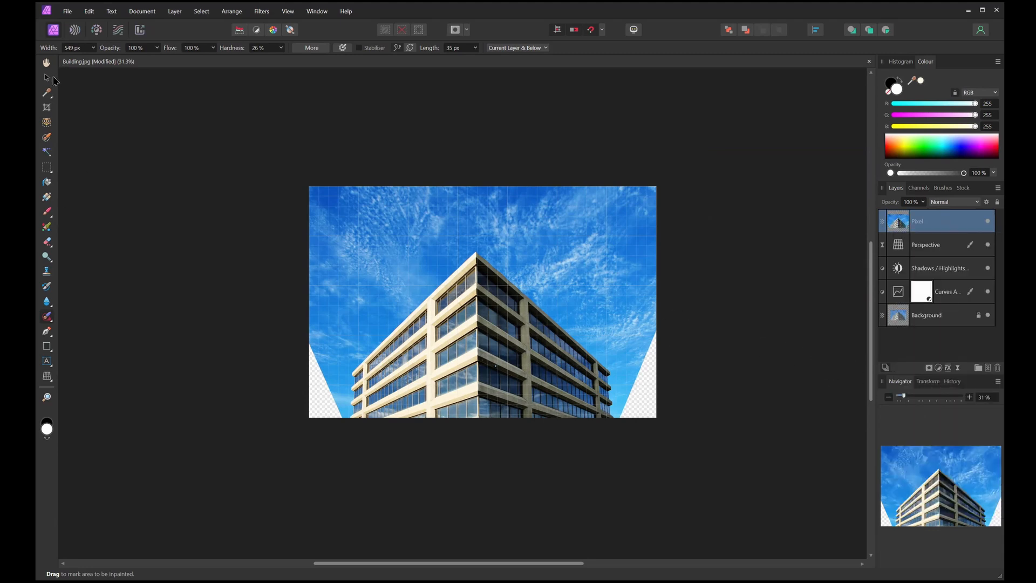
left_click(47, 78)
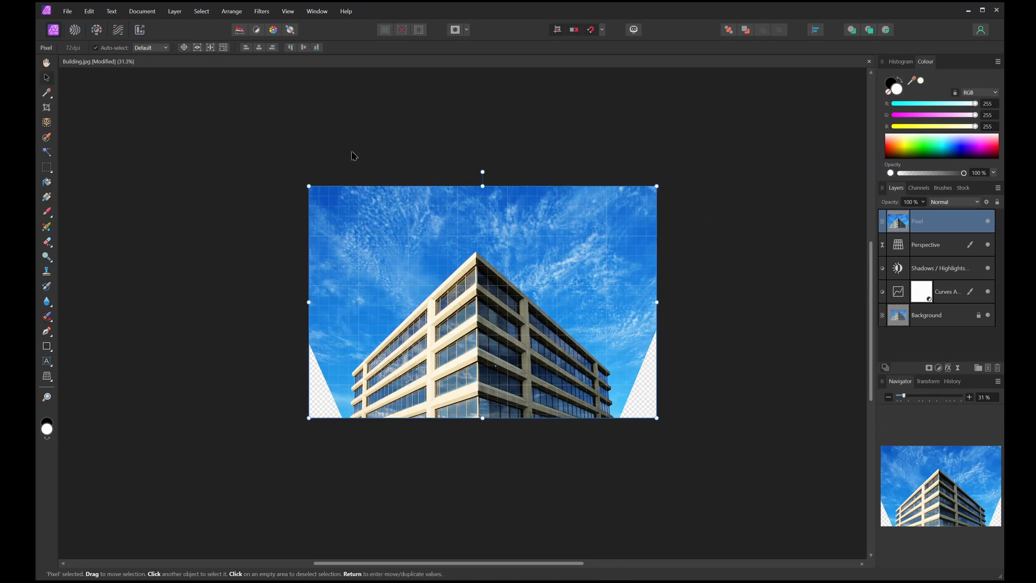
Step: Select the partially transparent pixels of the merged Pixel layer by alpha range
left_click(201, 11)
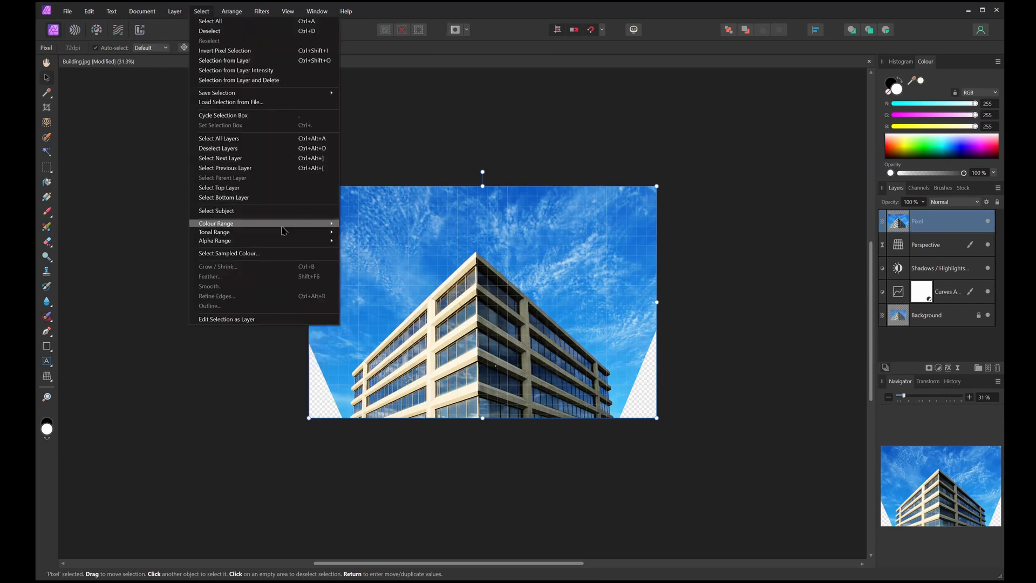
mouse_move(287, 241)
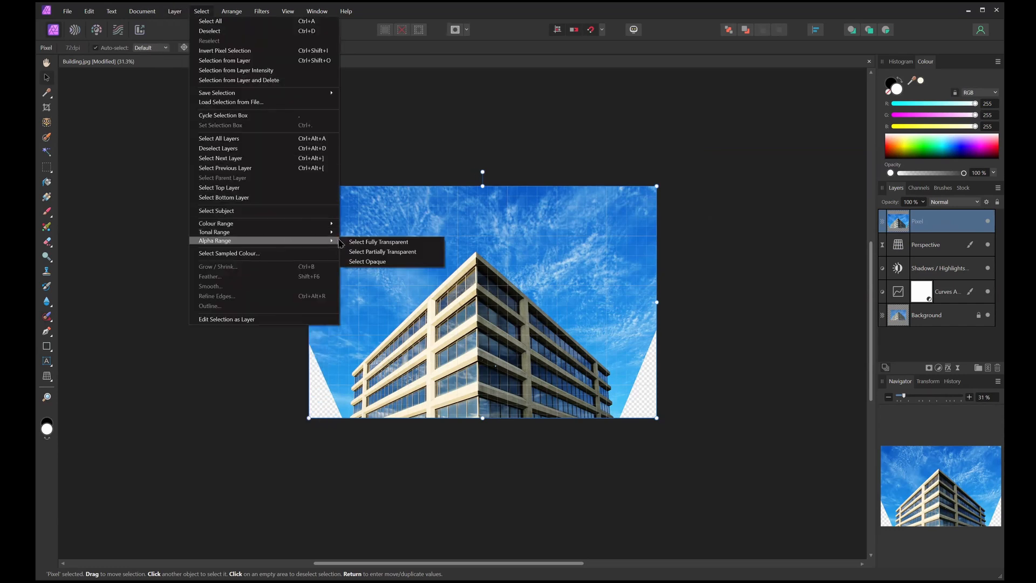
left_click(401, 252)
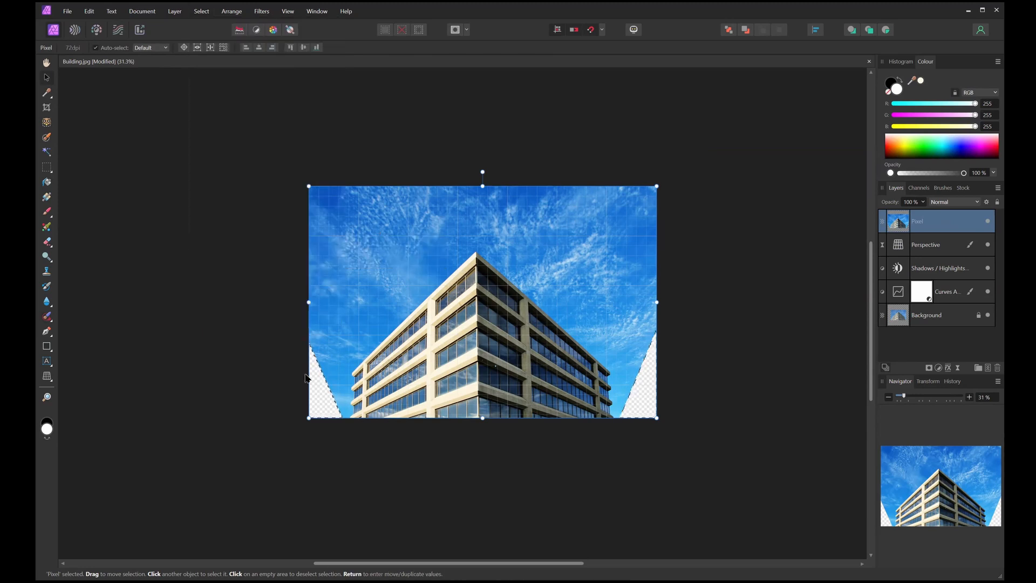
scroll(312, 365, "up", 6)
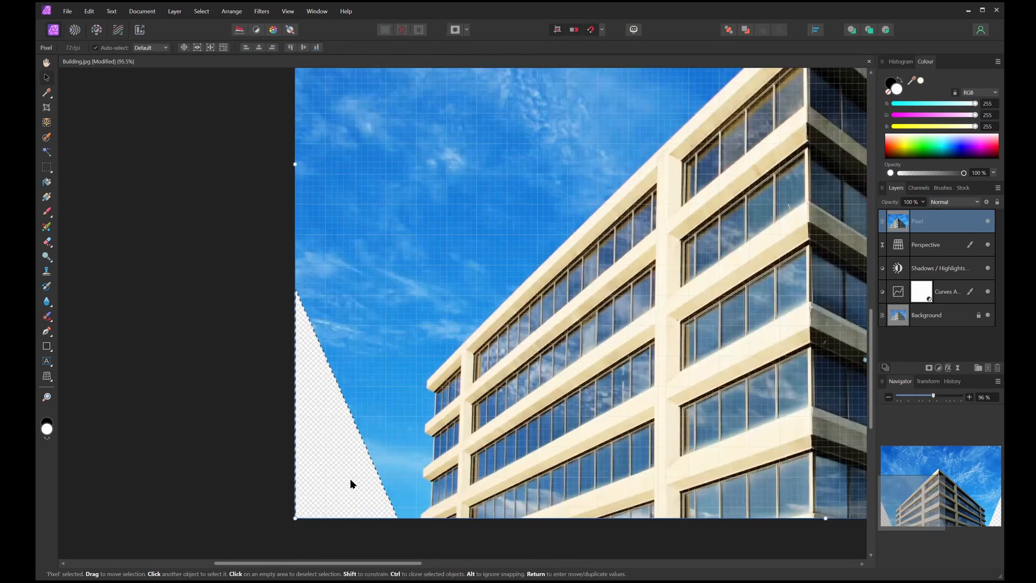
scroll(612, 328, "down", 5)
key("ctrl+0")
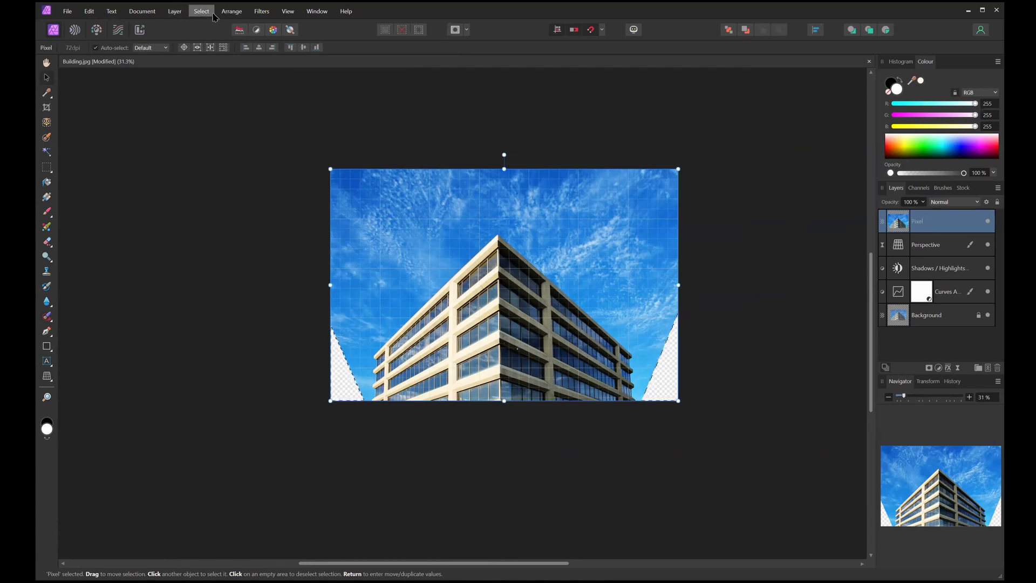
Step: Grow the selection around the transparent corners by a radius of 3 px
left_click(200, 11)
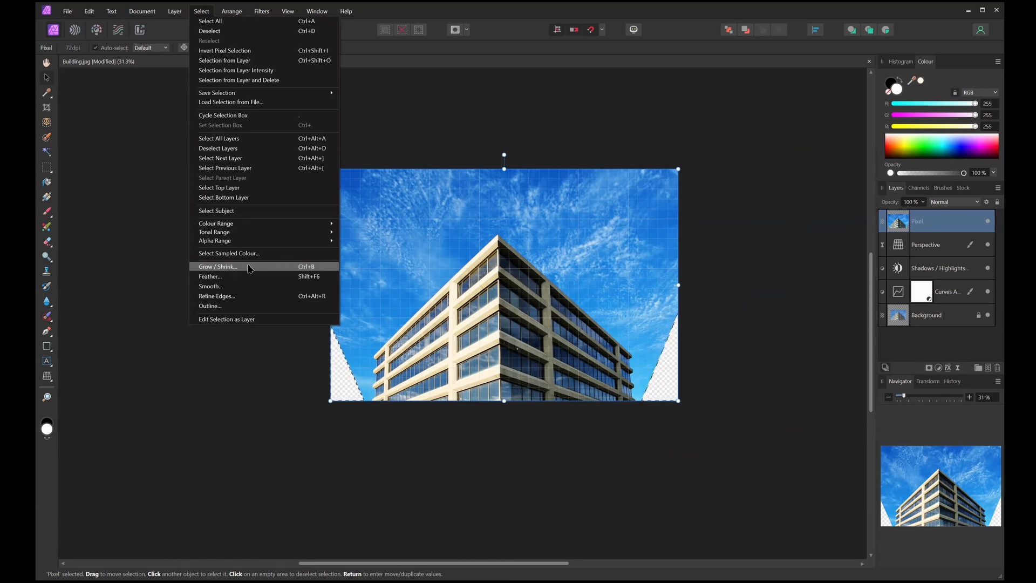
left_click(314, 266)
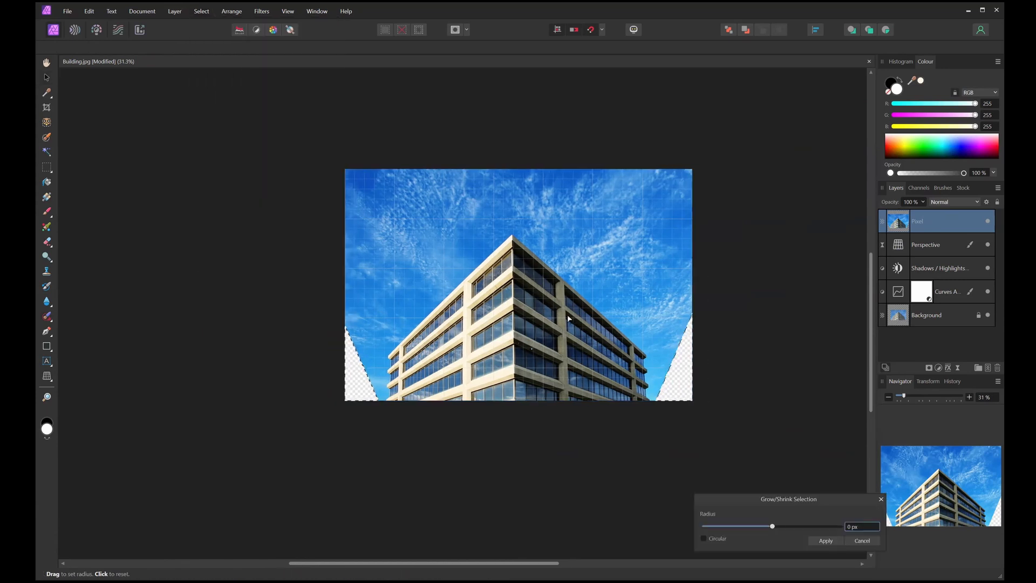
left_click(858, 527)
type("3")
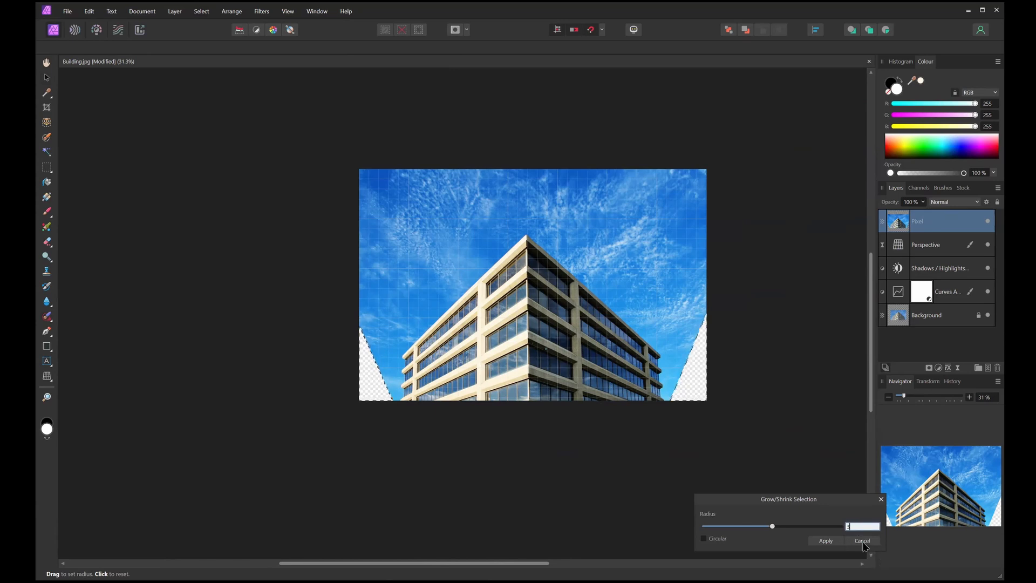
left_click_drag(696, 380, 466, 198)
left_click_drag(579, 224, 548, 222)
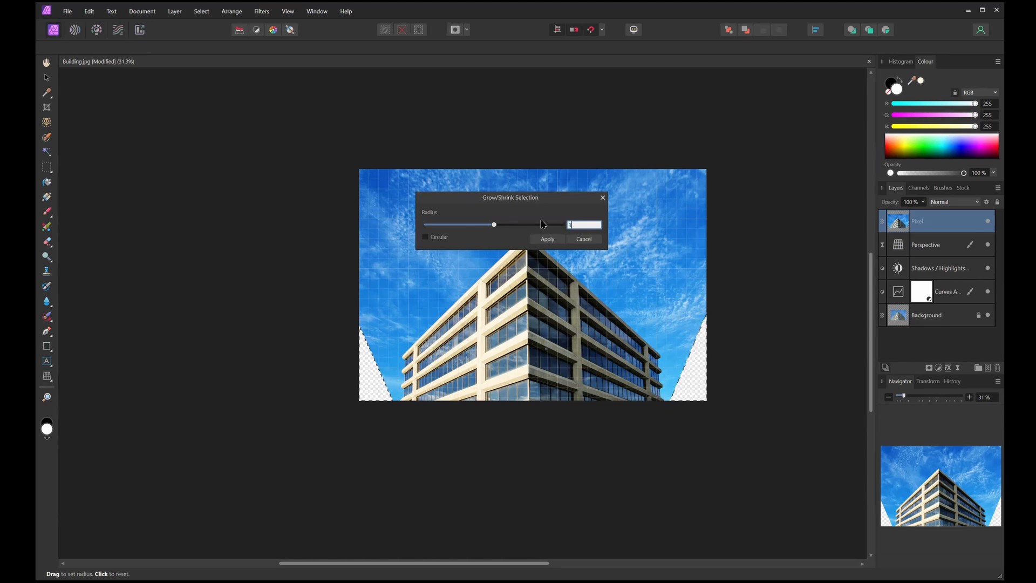
key("Return")
scroll(376, 362, "up", 2)
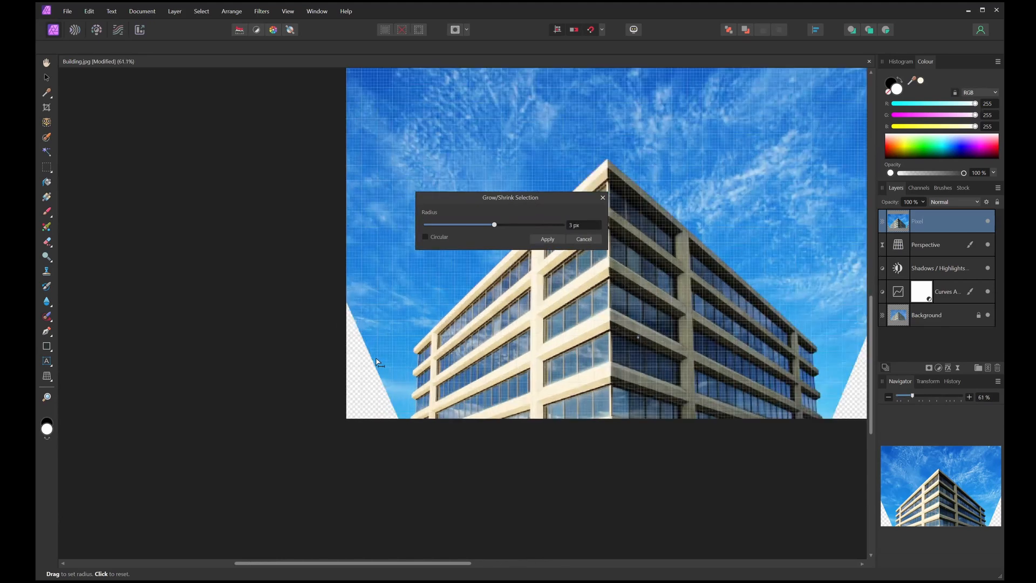
scroll(376, 361, "up", 8)
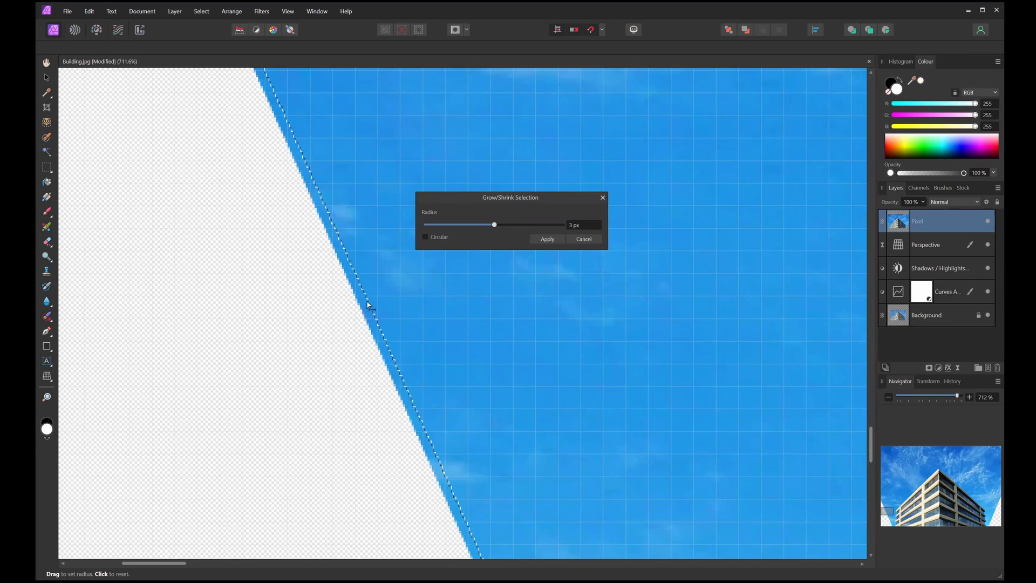
scroll(372, 306, "down", 8)
left_click(548, 239)
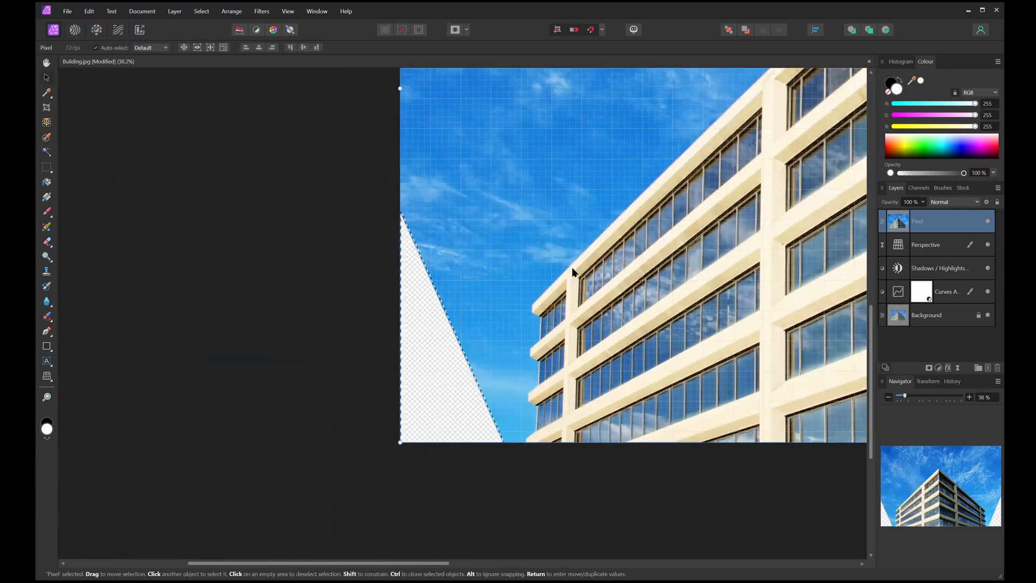
scroll(573, 273, "down", 5)
left_click_drag(458, 254, 411, 248)
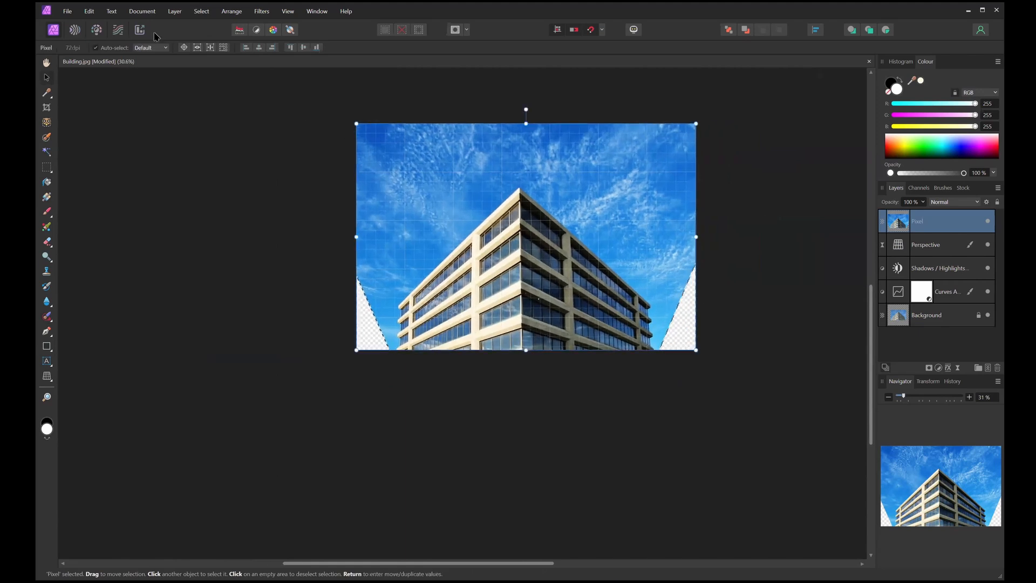
Step: Inpaint the selected transparent corners of the Pixel layer and clear the pixel selection
left_click(90, 14)
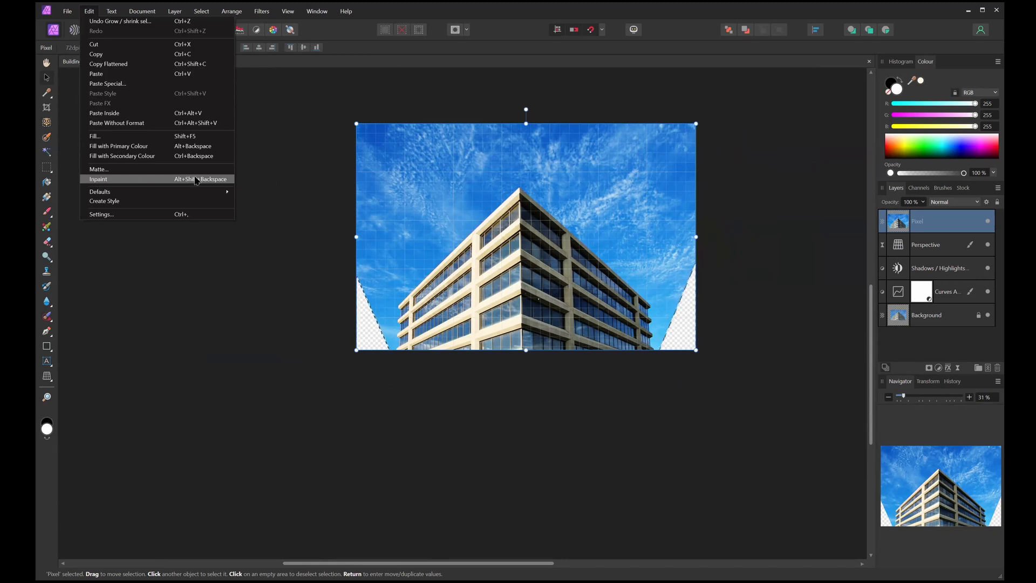
left_click(196, 180)
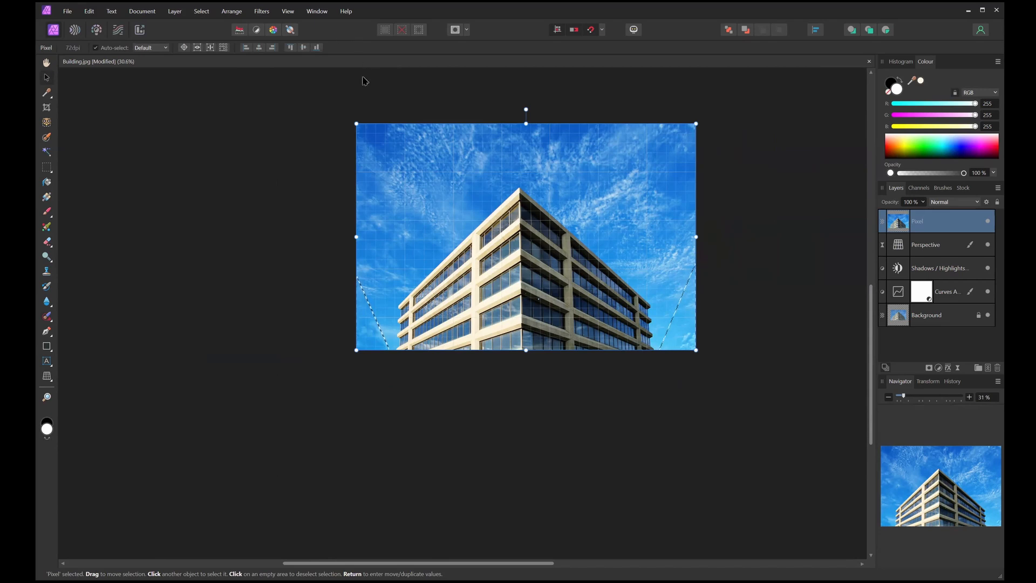
left_click(403, 30)
left_click_drag(513, 278, 490, 327)
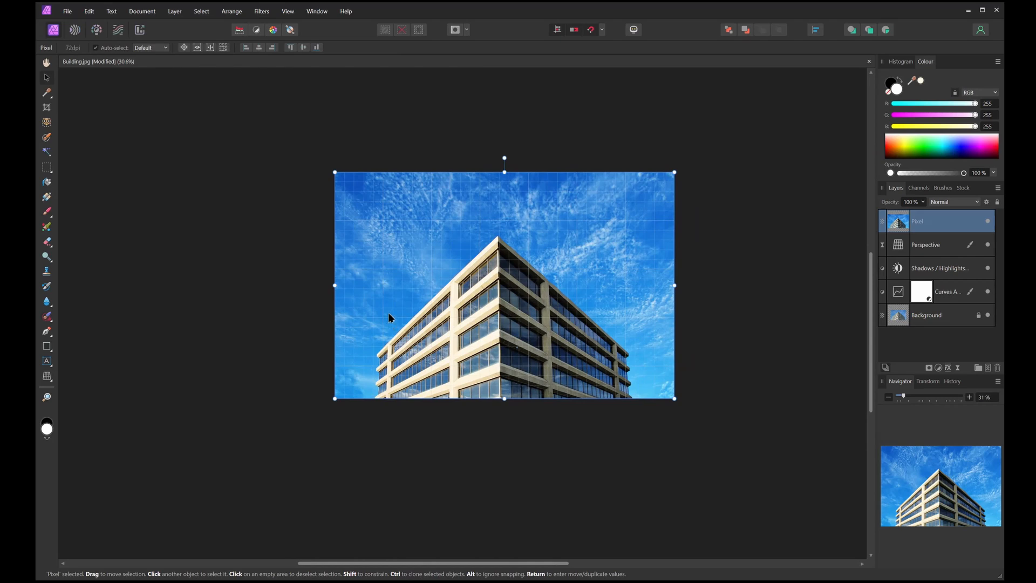
Step: Undo the inpainting, selection and rasterising back to the Merge visible state, and deselect the layer
key("ctrl+z")
key("ctrl+z")
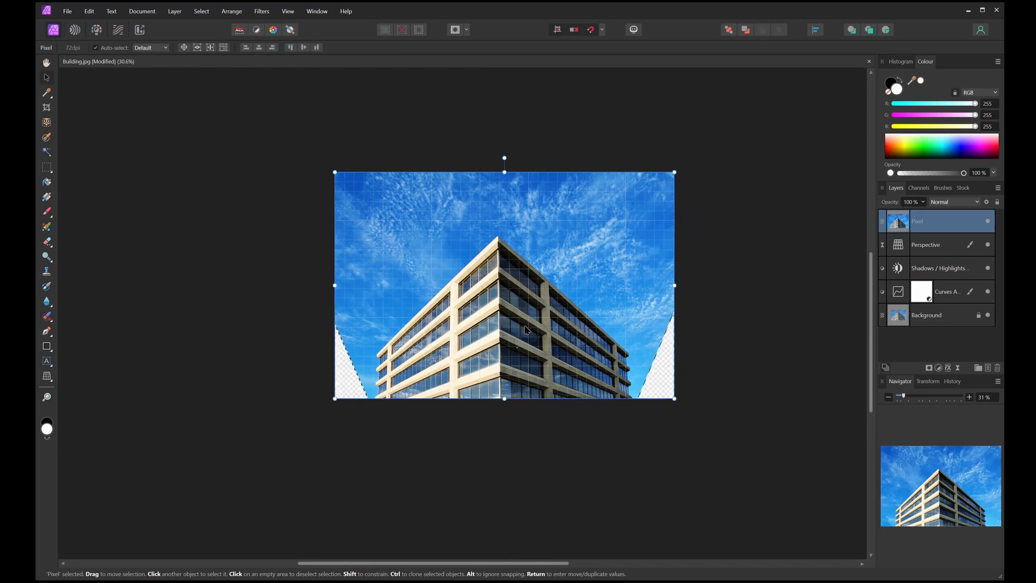
left_click(953, 381)
key("ctrl+z")
key("ctrl+z")
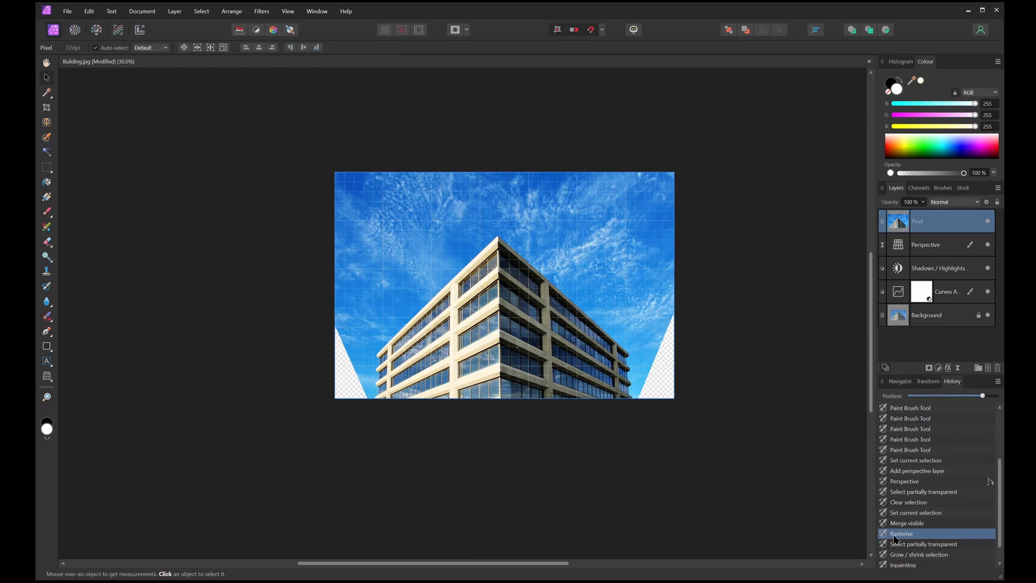
key("ctrl+z")
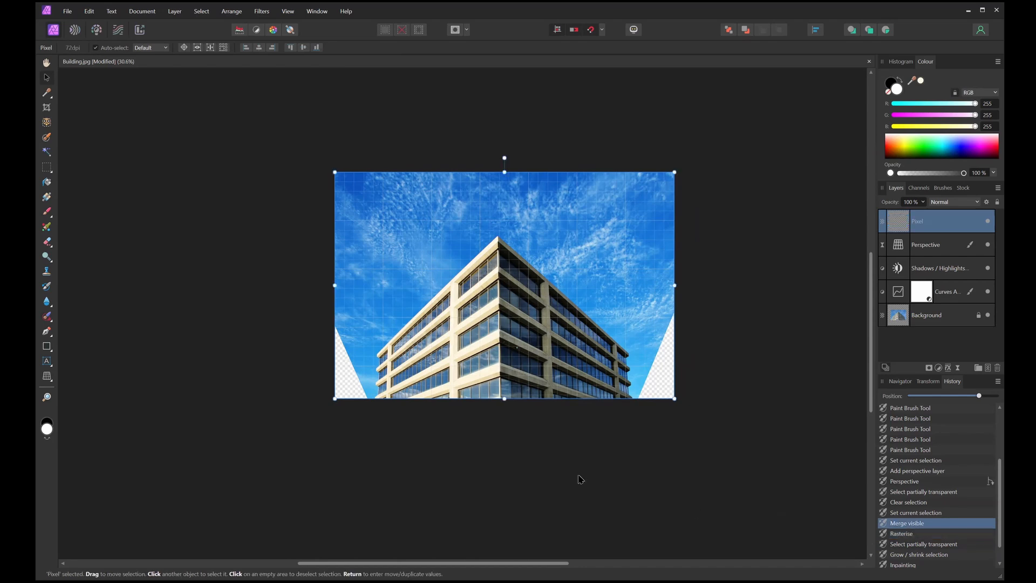
left_click(449, 151)
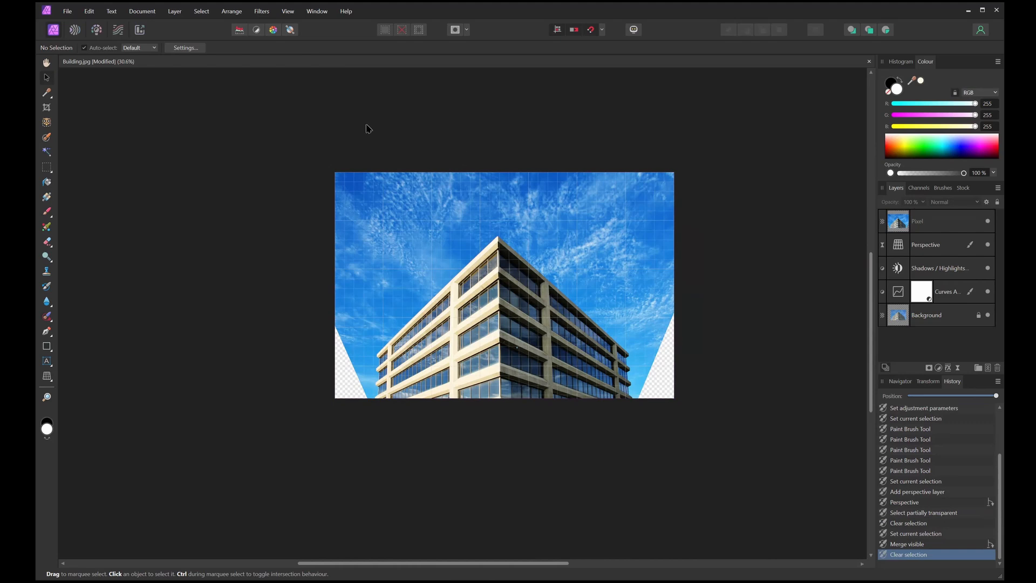
Step: Show the Macro and Library panels, arrange and enlarge them beside the photo, and browse the available macros
left_click(306, 14)
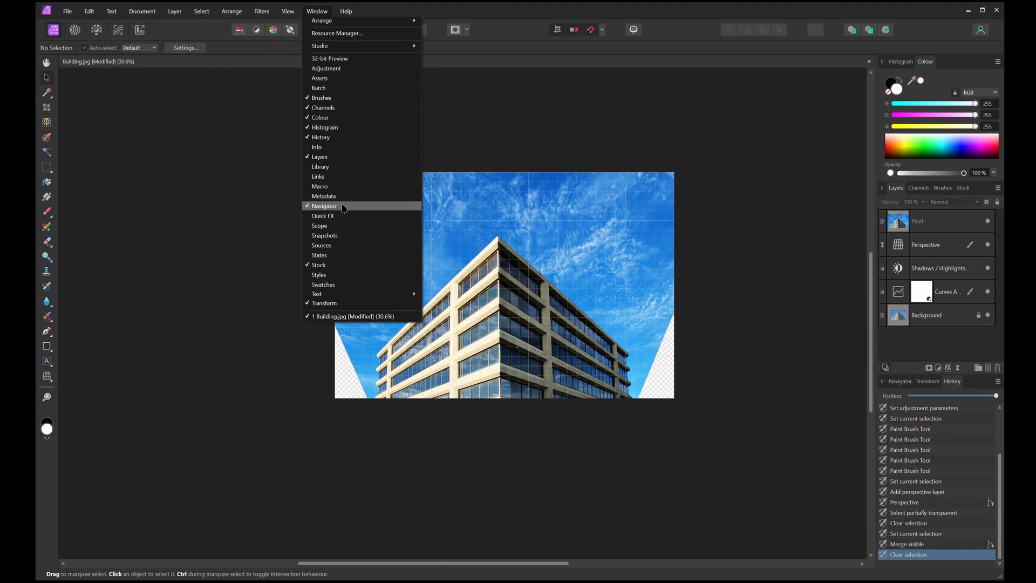
left_click(319, 187)
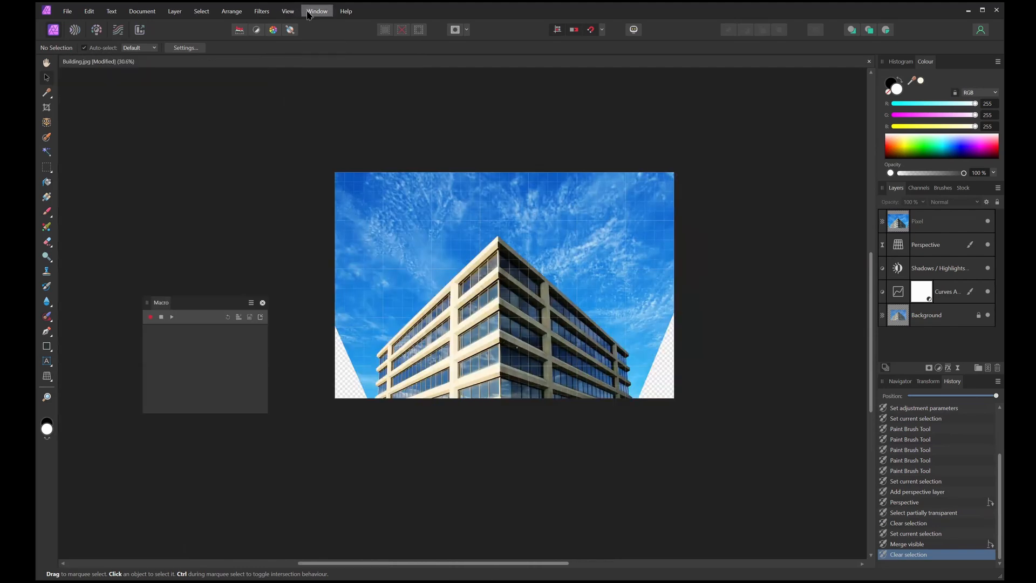
left_click(316, 11)
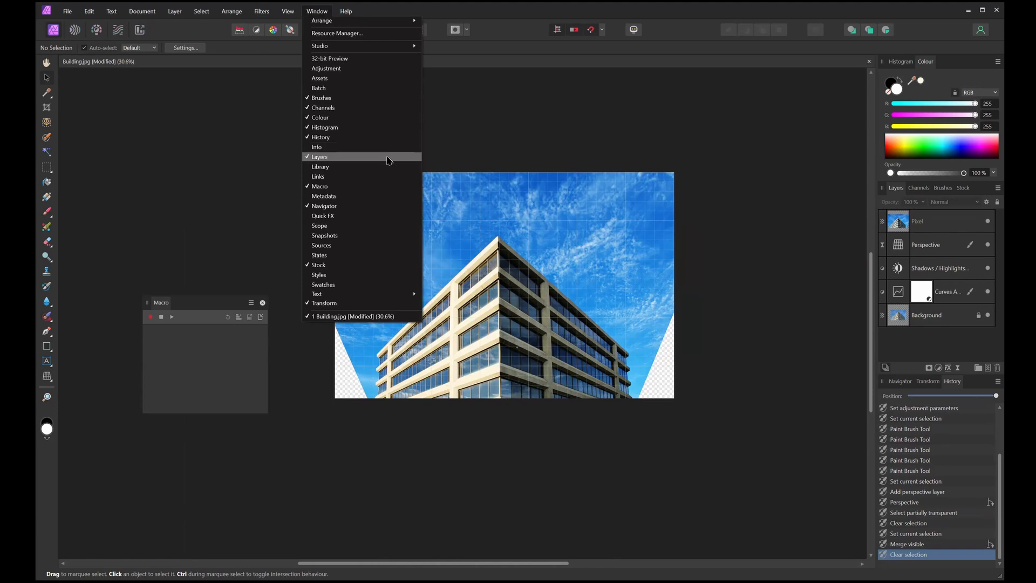
left_click(340, 168)
left_click_drag(183, 303, 223, 389)
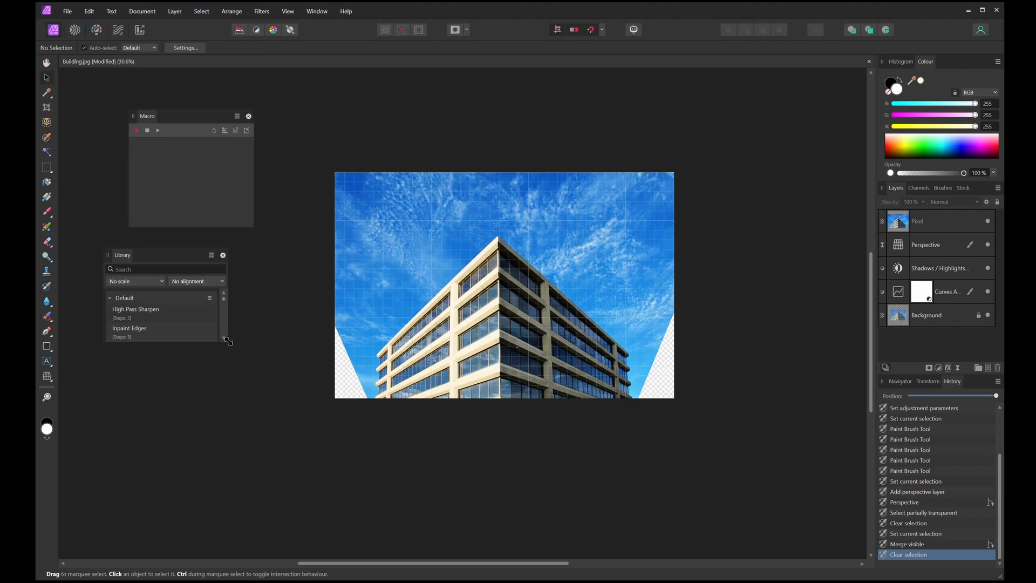
left_click_drag(227, 341, 274, 518)
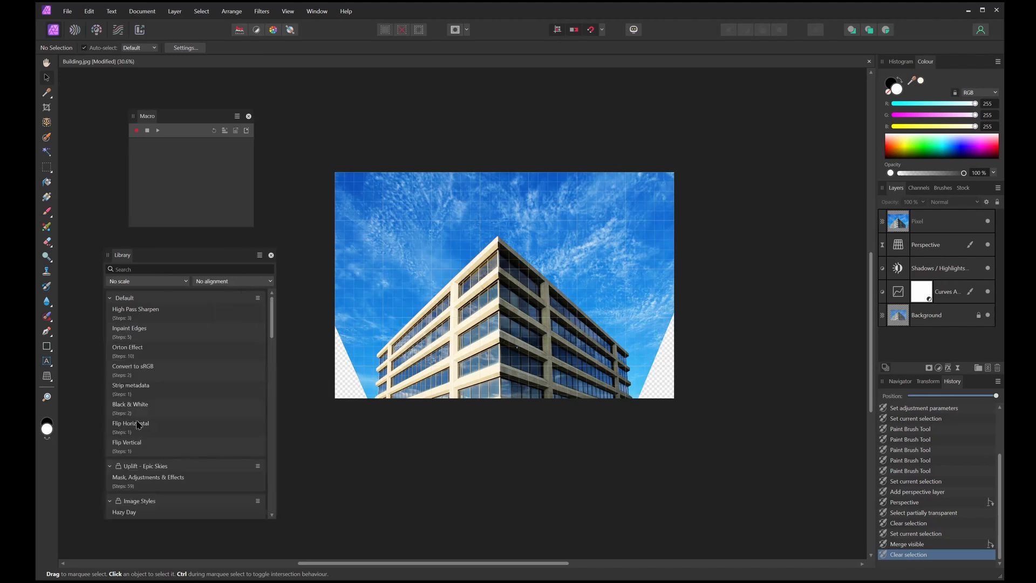
scroll(156, 367, "down", 3)
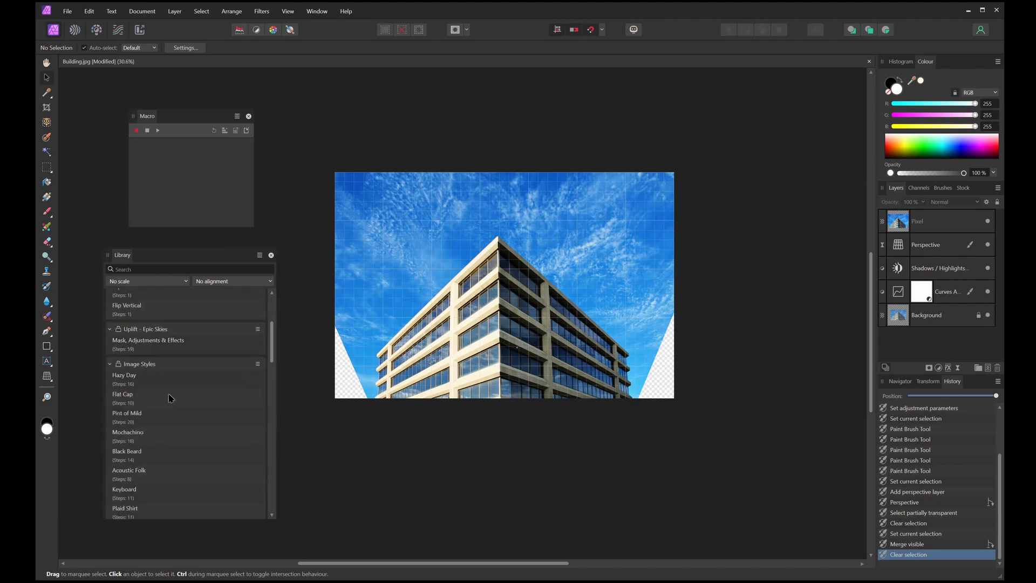
scroll(160, 399, "down", 1)
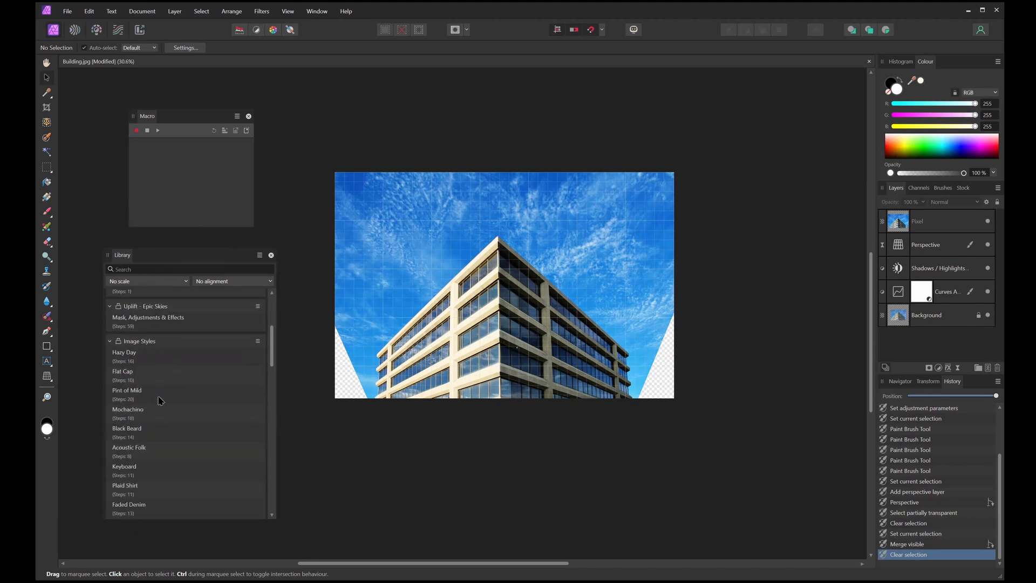
scroll(161, 399, "down", 4)
scroll(162, 424, "up", 8)
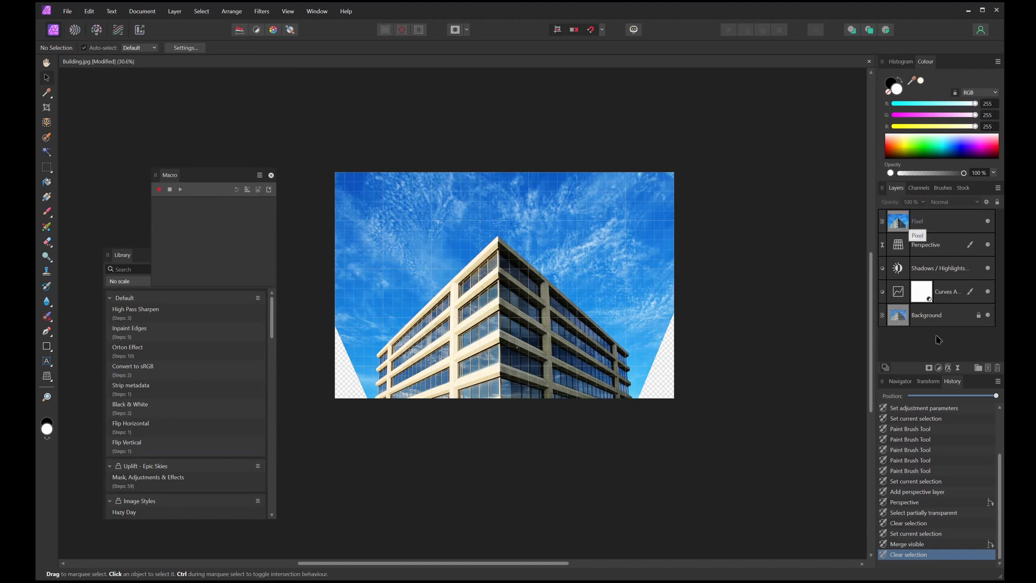
Step: Delete the merged Pixel layer above the Perspective filter layer
right_click(908, 225)
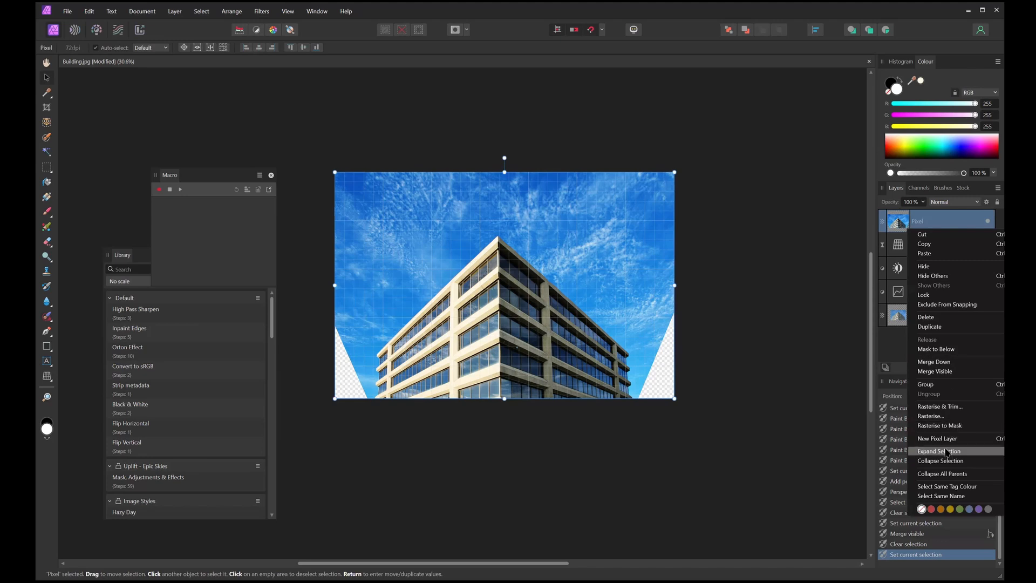
left_click(926, 318)
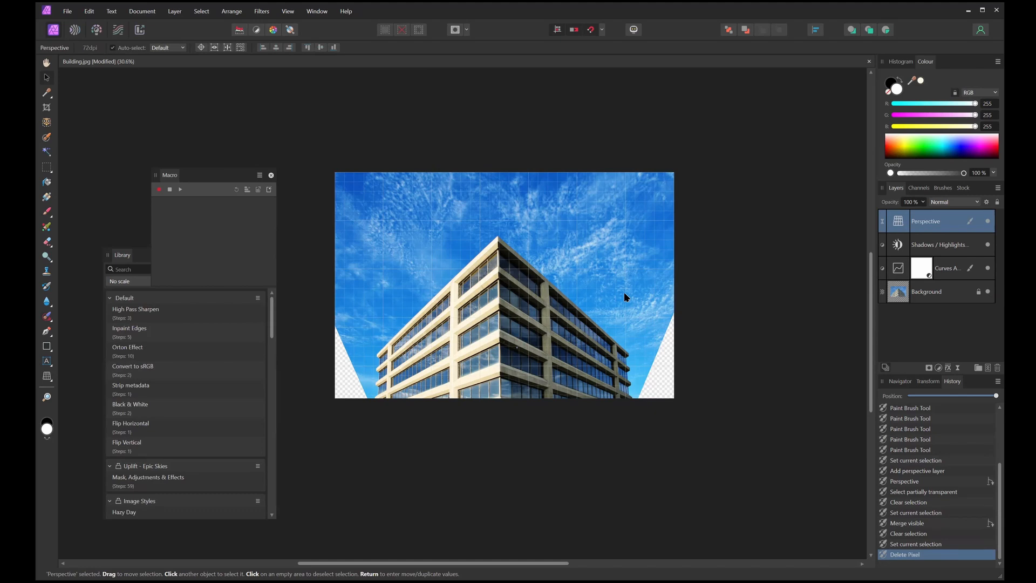
Step: Try recording a macro while reopening and closing the Perspective filter settings, and clear the recorded macro
left_click(159, 189)
double_click(900, 221)
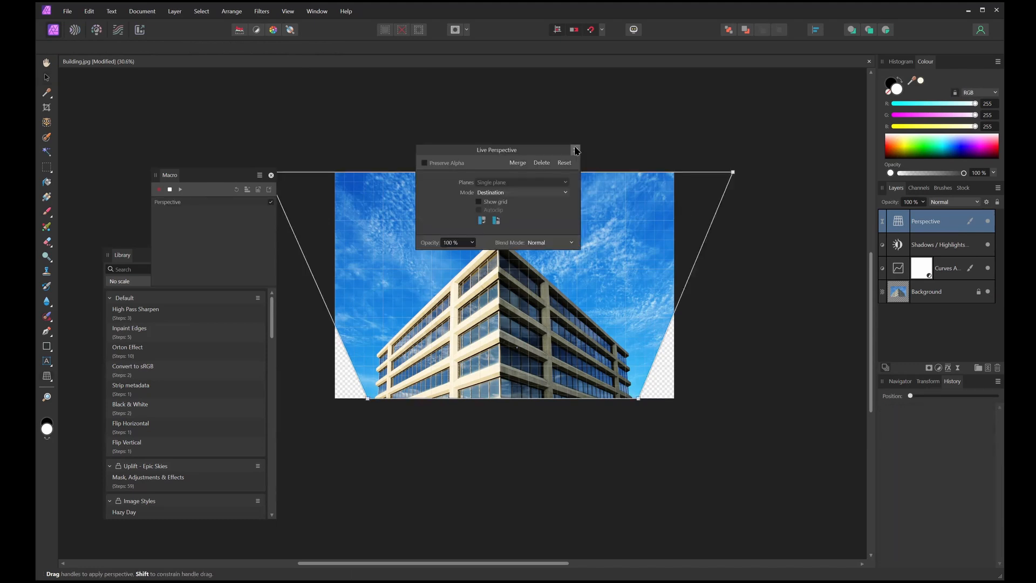
left_click(575, 150)
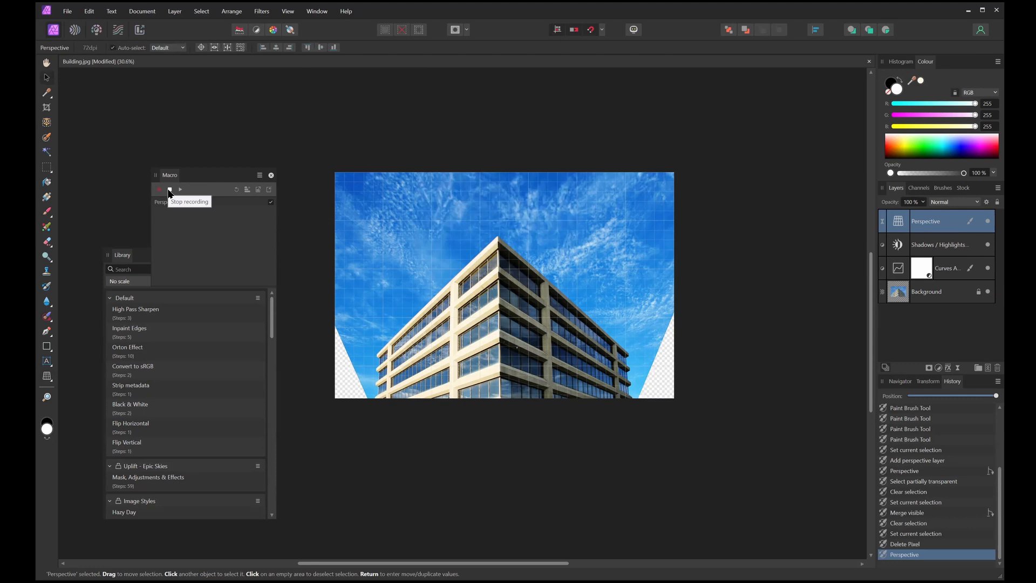
left_click(170, 190)
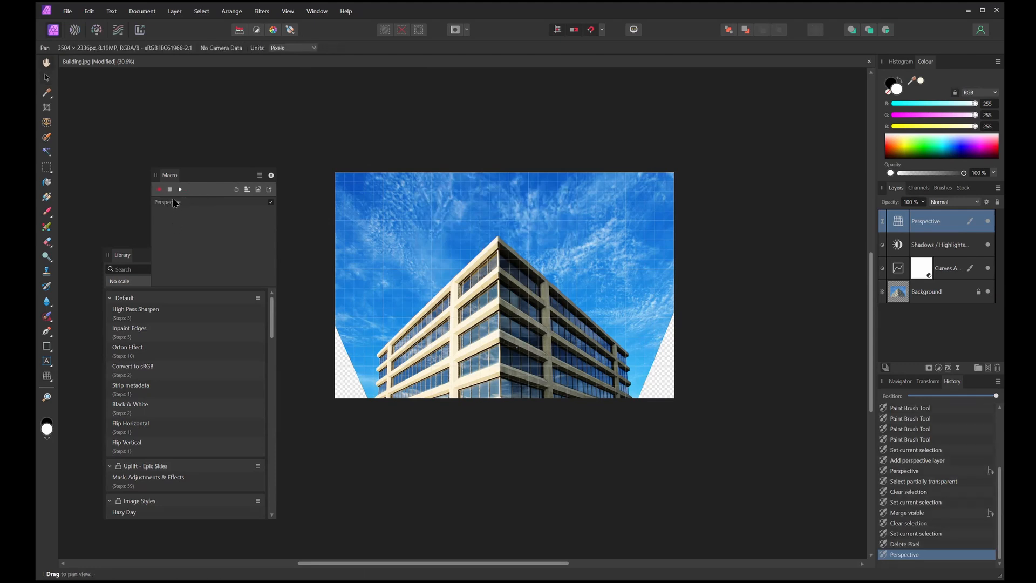
left_click(237, 190)
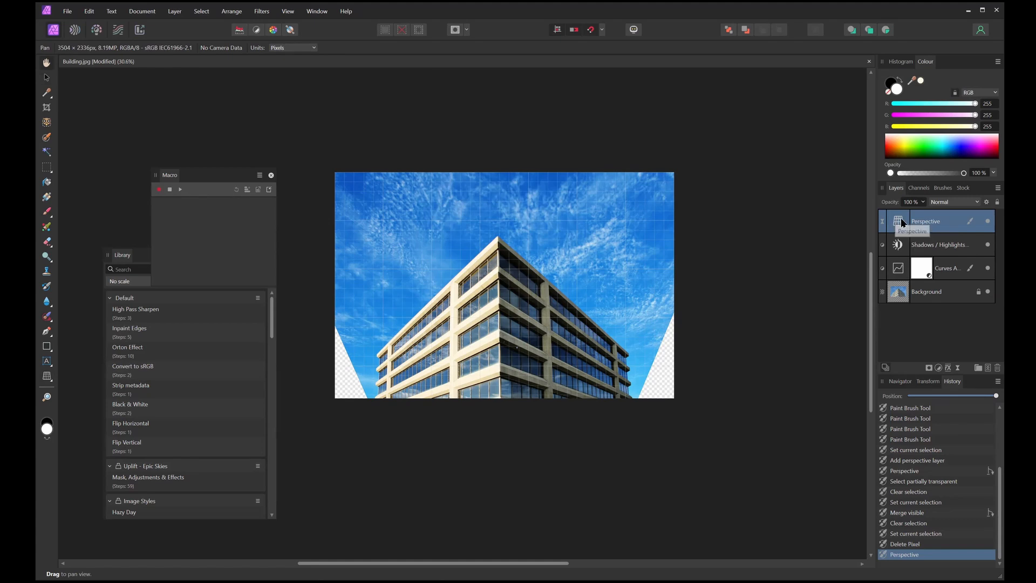
right_click(921, 224)
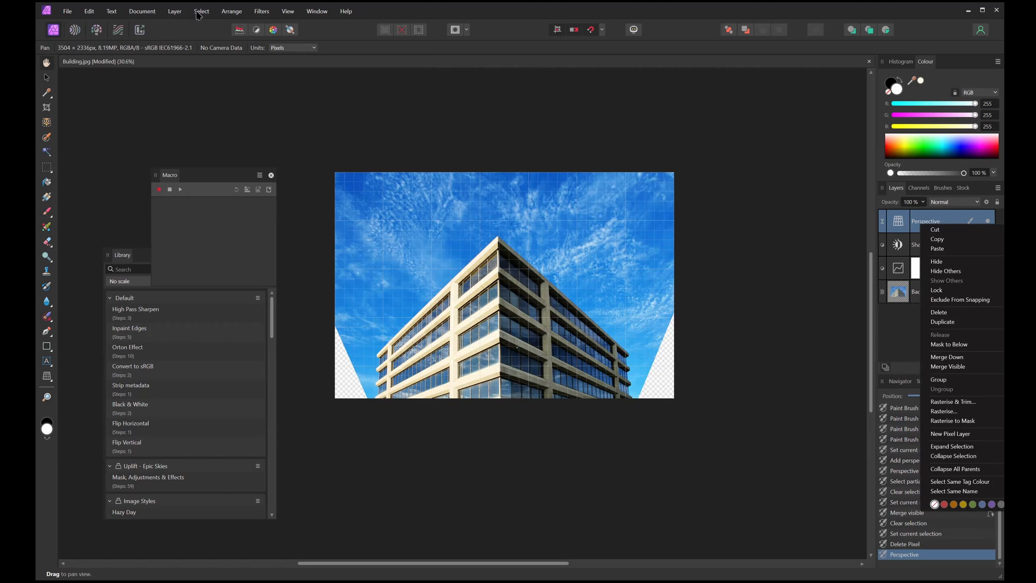
left_click(173, 12)
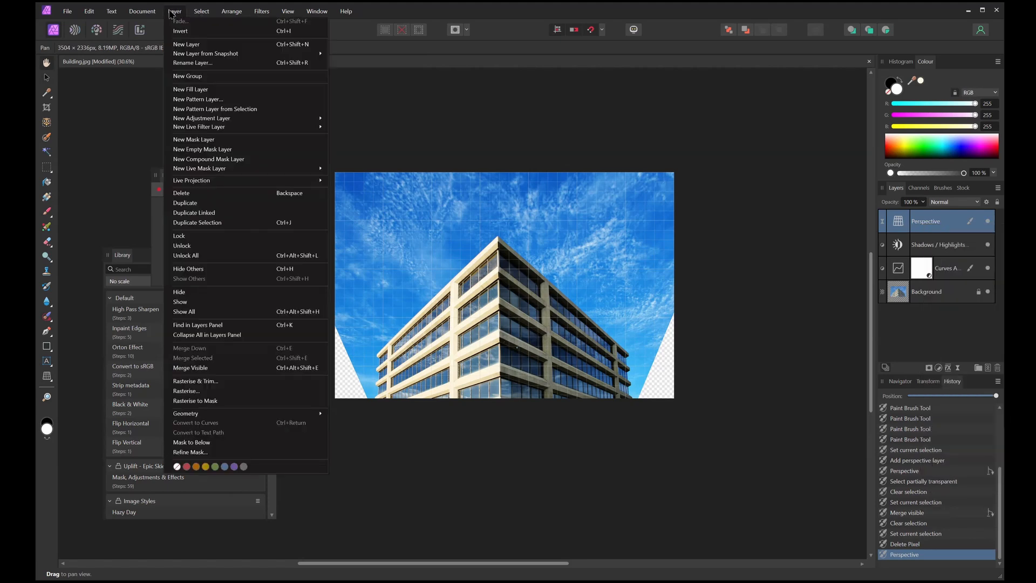
mouse_move(142, 12)
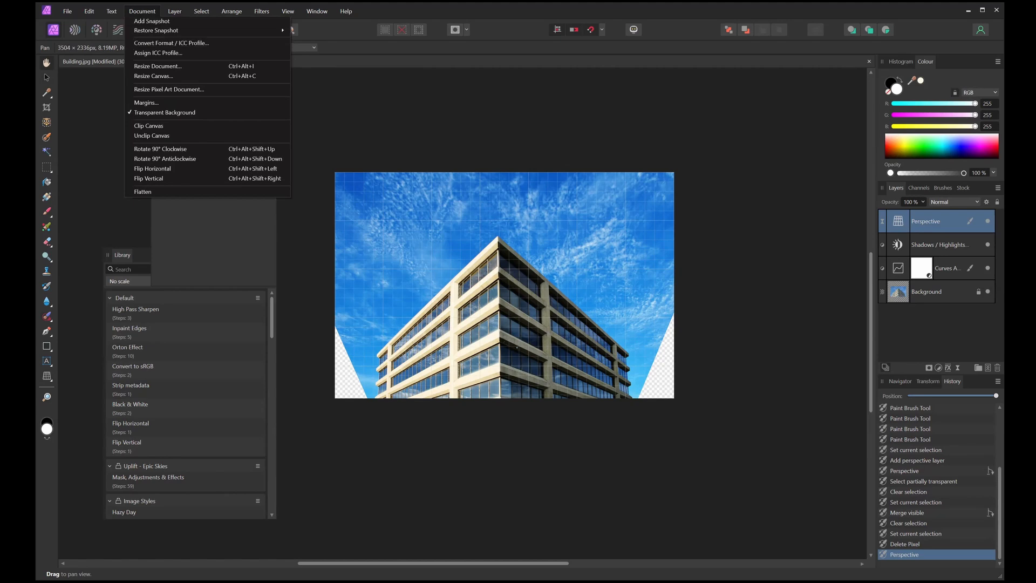
left_click(145, 12)
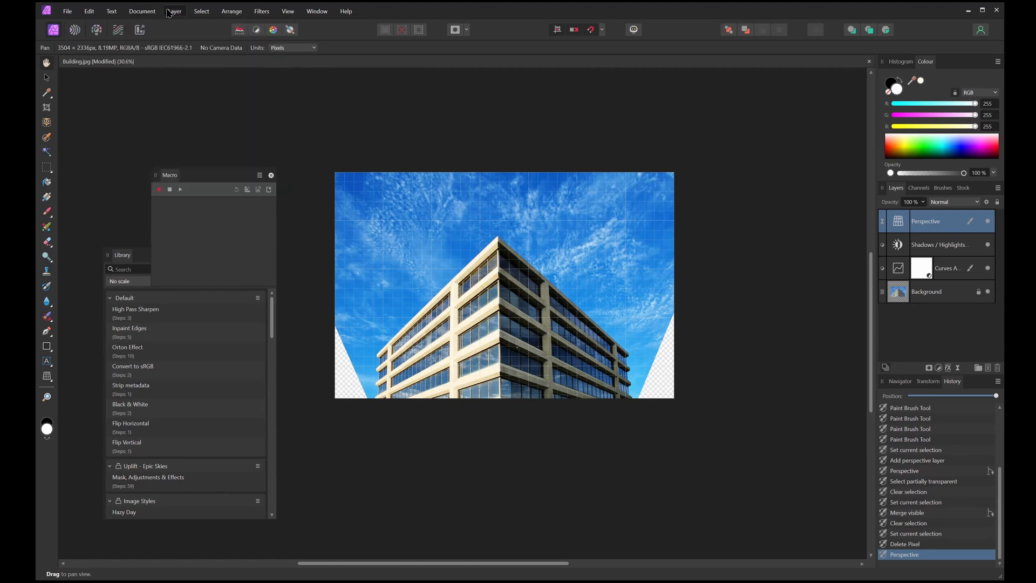
left_click(175, 12)
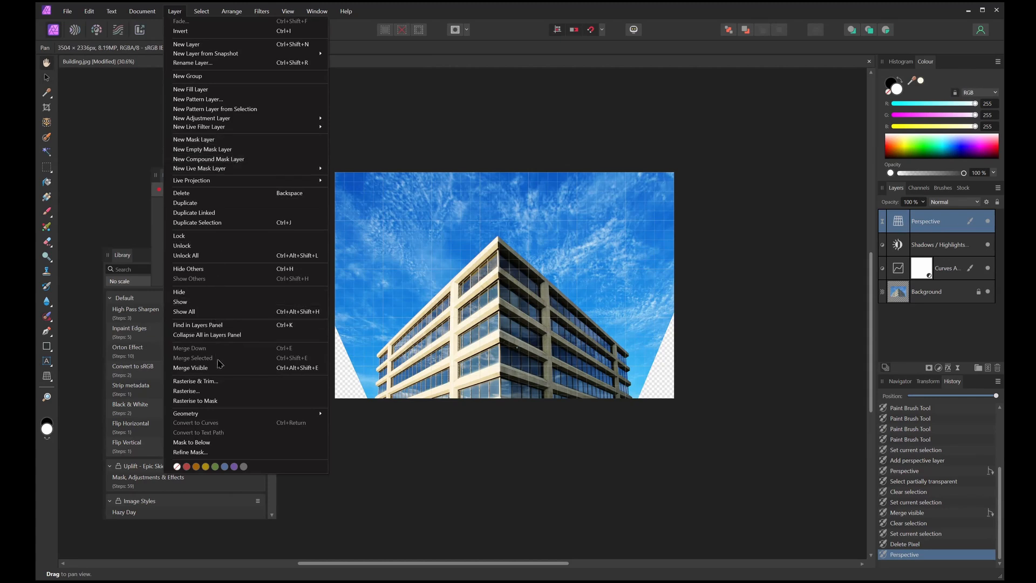
left_click(542, 96)
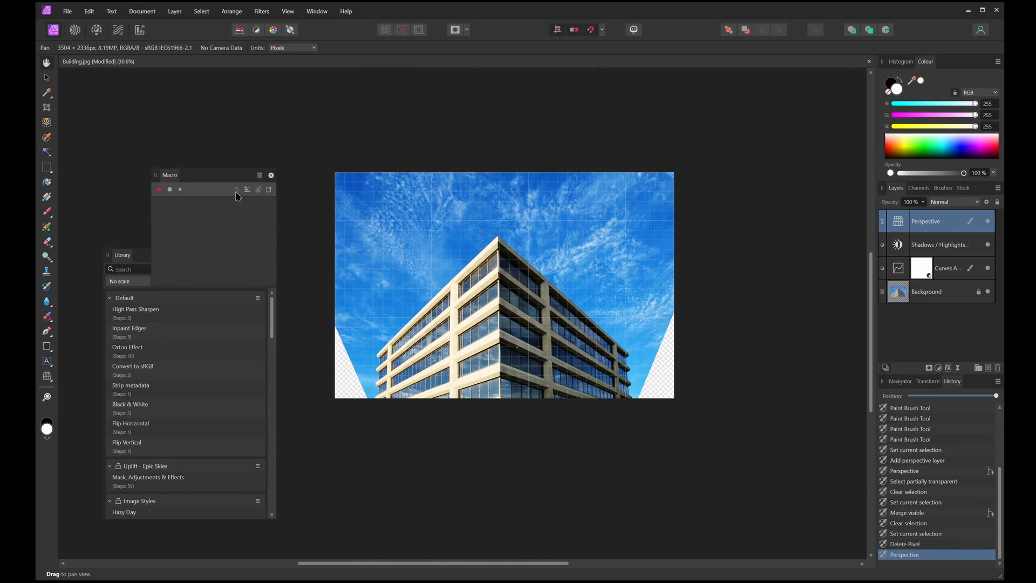
Step: Start recording a macro, merge the visible layers into a new pixel layer, and rasterise that layer
left_click(159, 189)
left_click(178, 12)
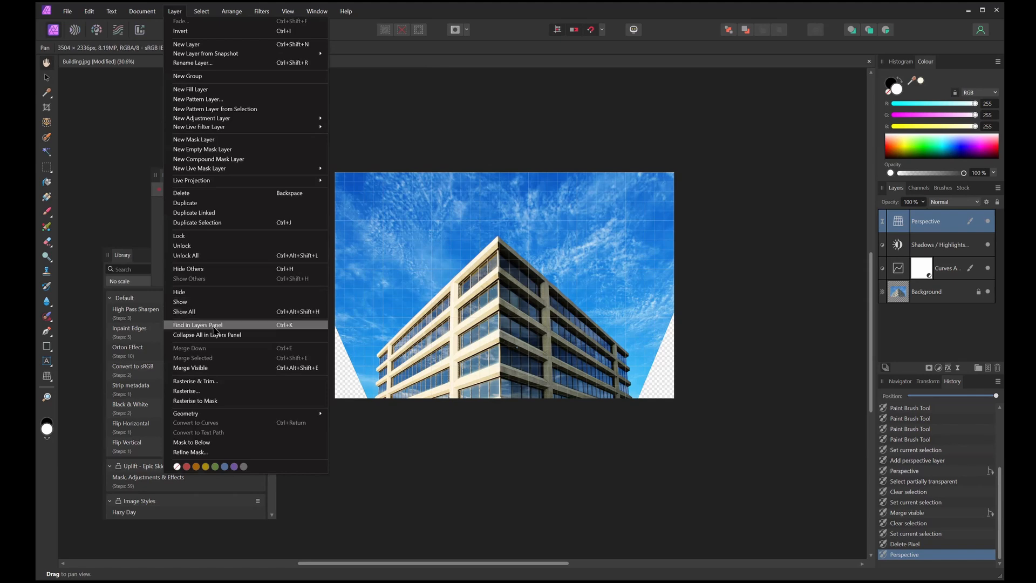
left_click(212, 369)
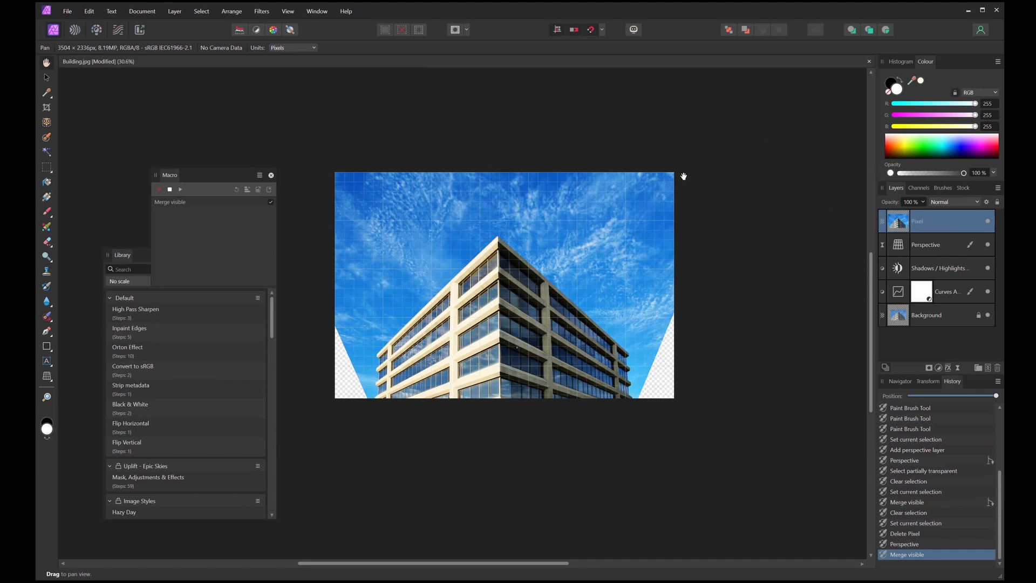
left_click(173, 12)
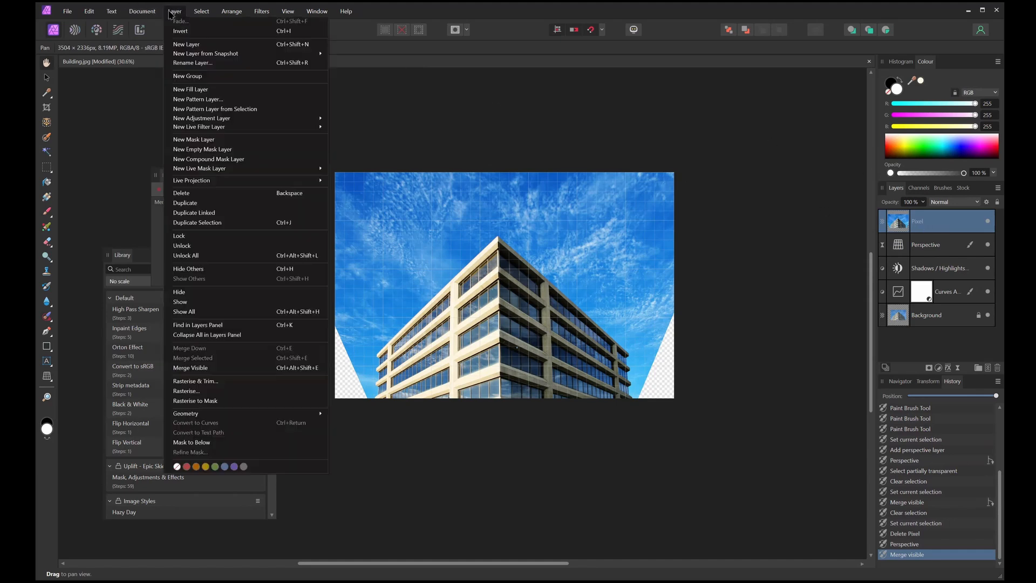
left_click(213, 382)
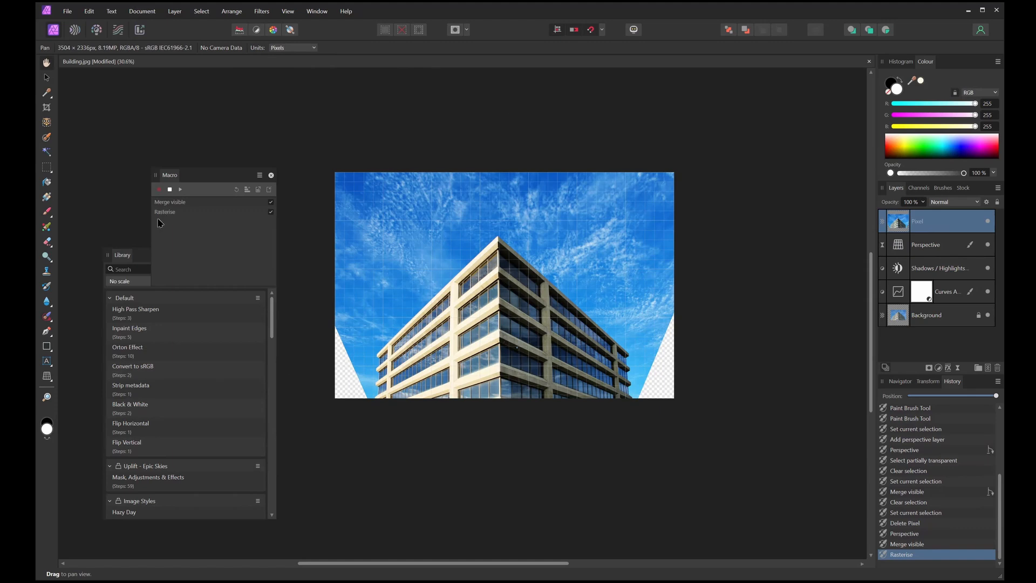
Step: Select the partially transparent areas of the merged layer and grow the selection by 3 px
left_click(201, 15)
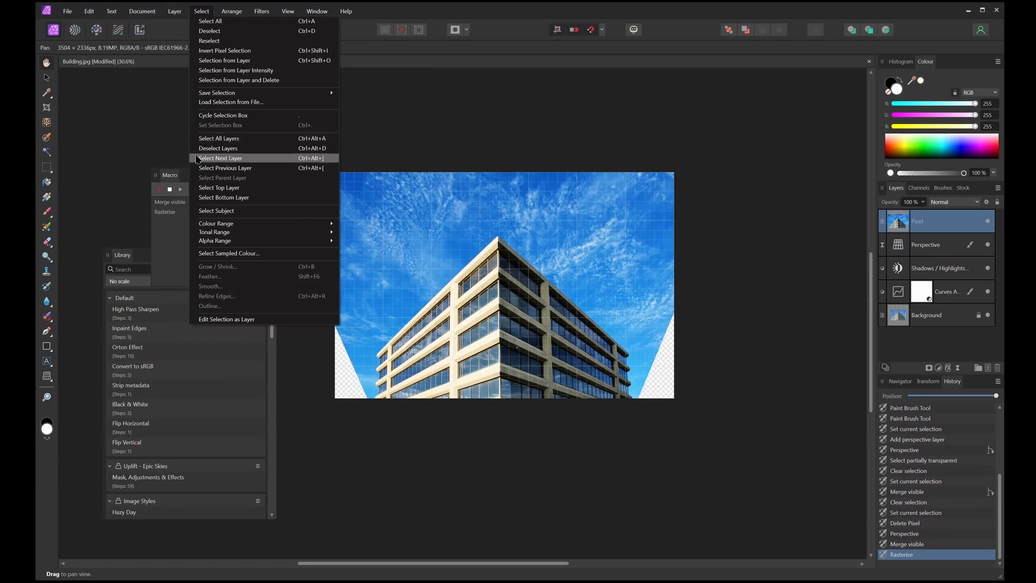
mouse_move(221, 244)
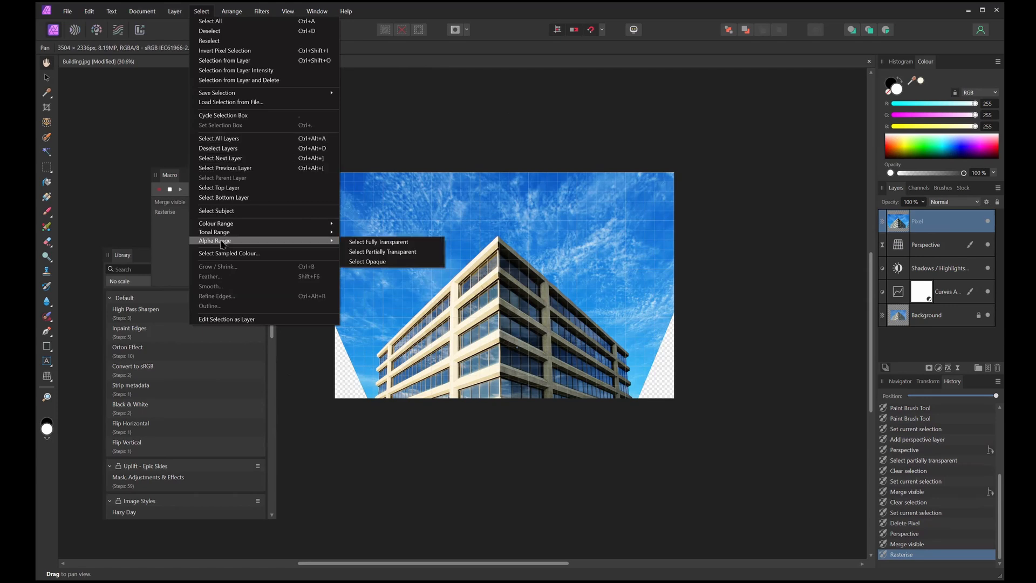
left_click(395, 252)
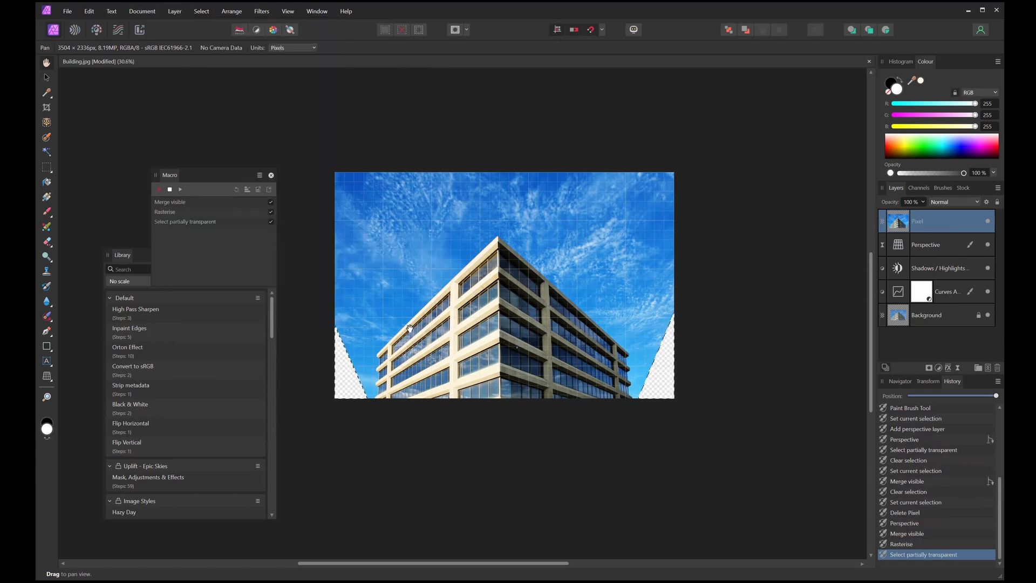
left_click(202, 12)
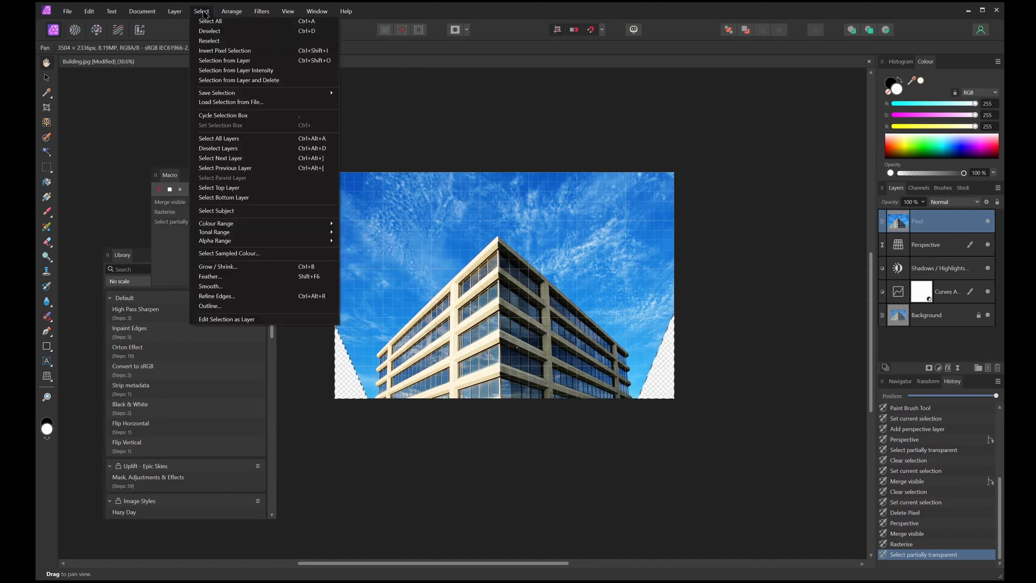
left_click(221, 268)
left_click(573, 227)
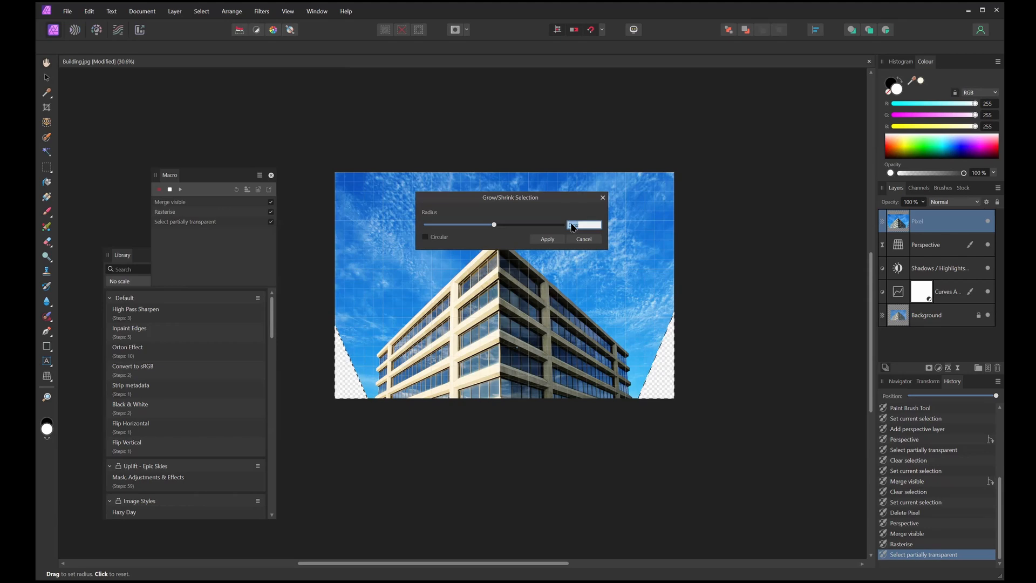
type("3")
key("Return")
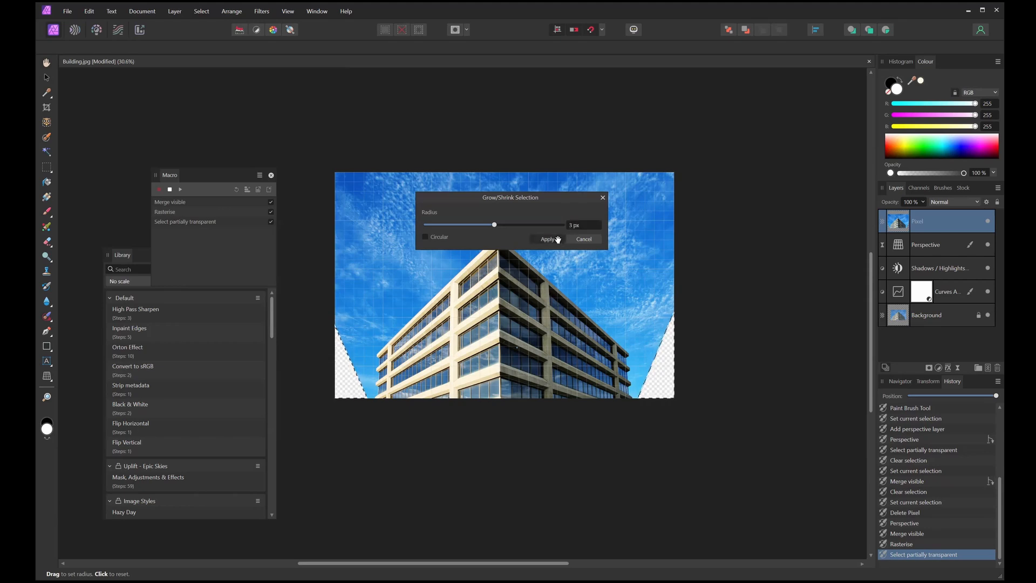
key("Return")
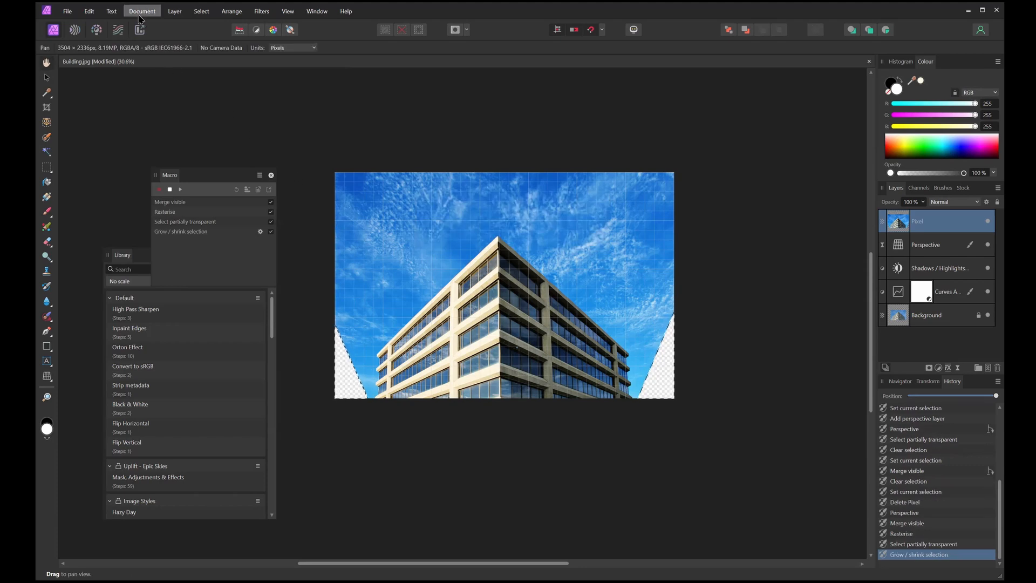
Step: Inpaint the selected transparent corners and deselect the selection
left_click(95, 15)
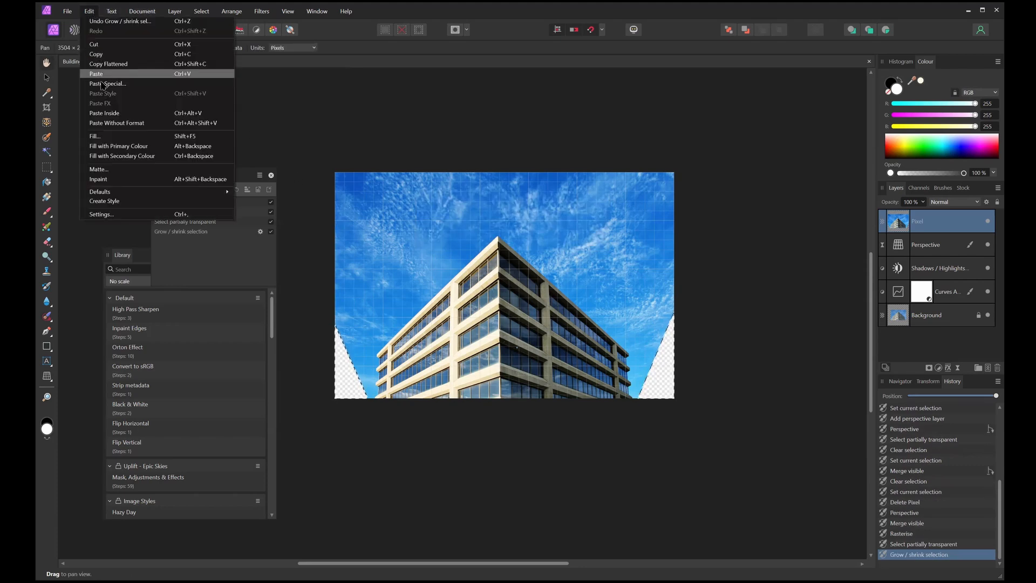
left_click(126, 180)
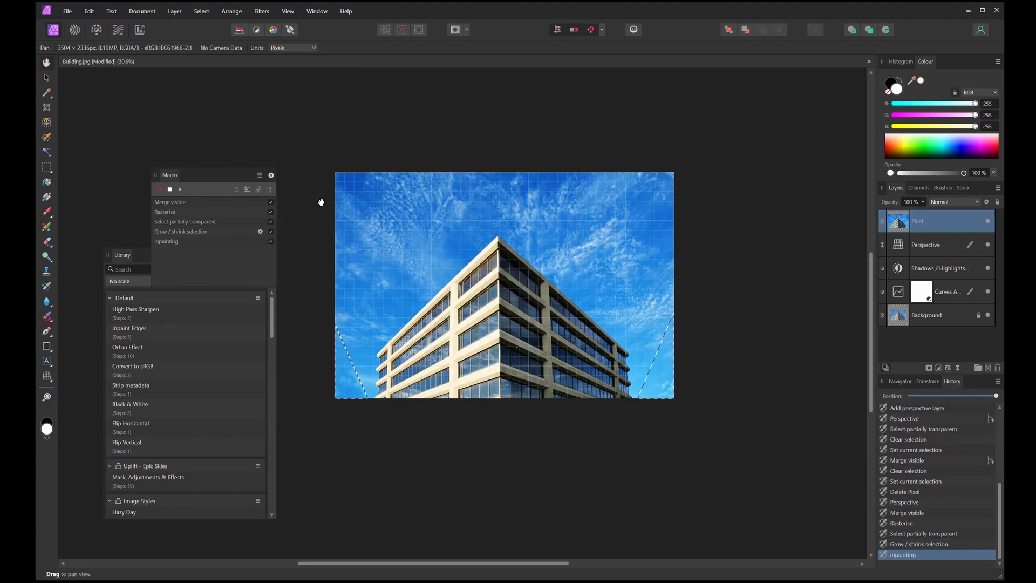
left_click(402, 31)
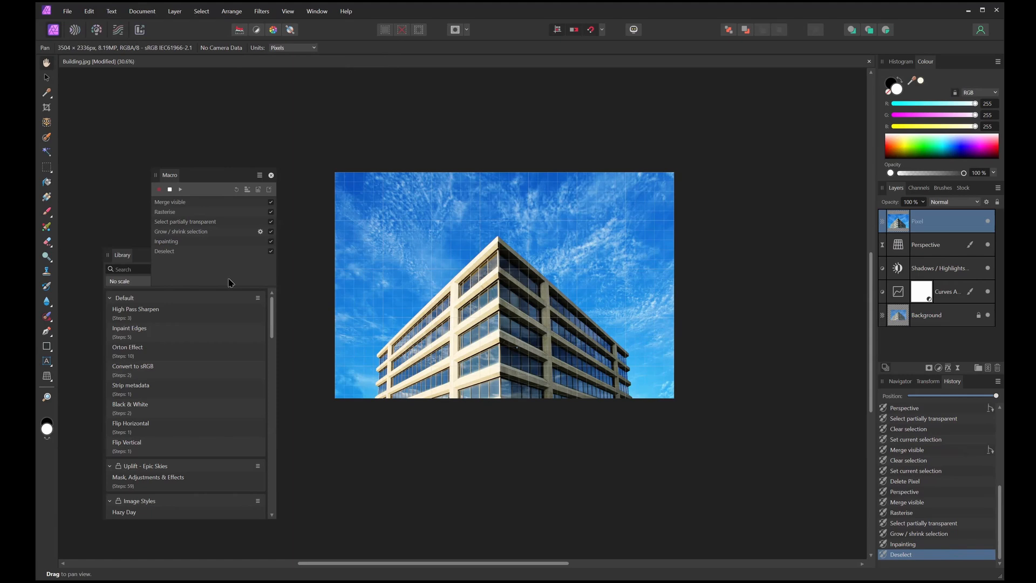
Step: Stop the recording and add the macro to the library as "Paint in the Edges" in the Default category
left_click(170, 190)
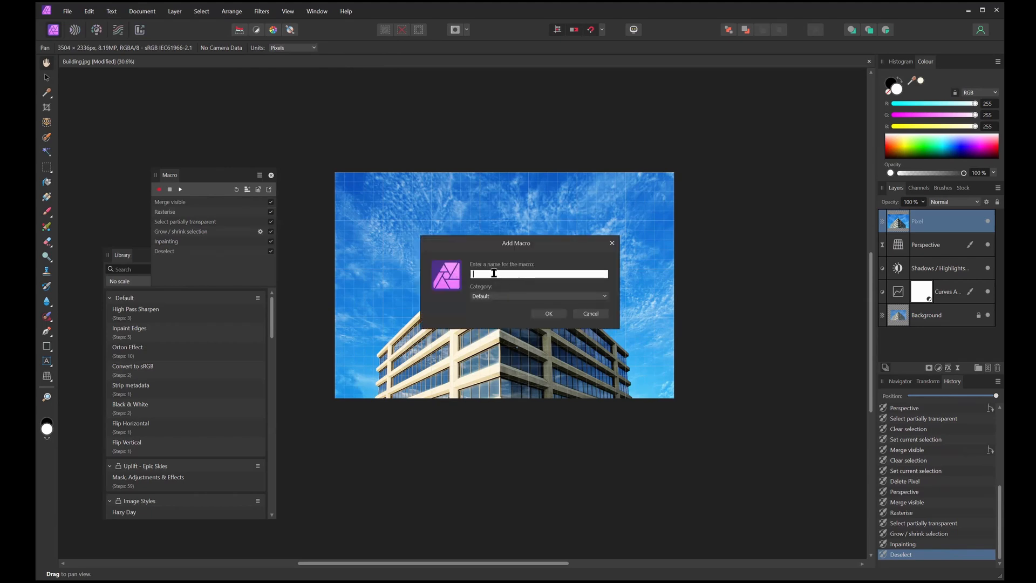
type("F")
left_click(489, 296)
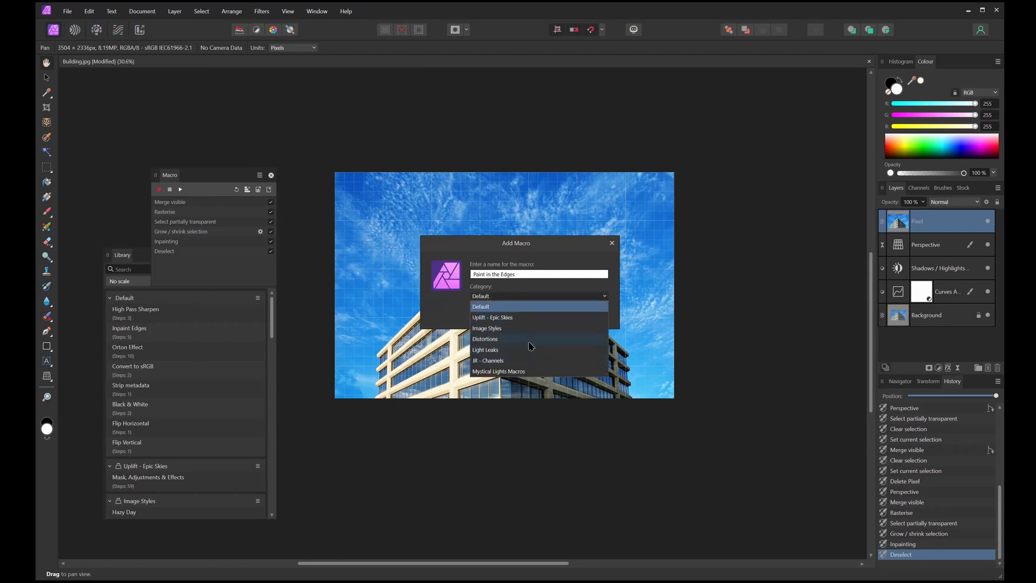
left_click(494, 306)
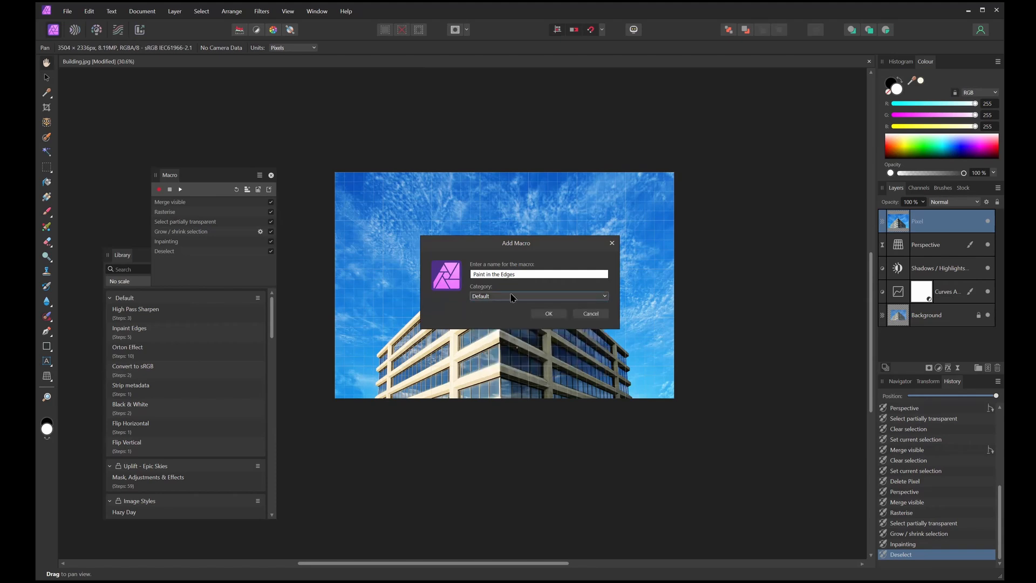
left_click(548, 314)
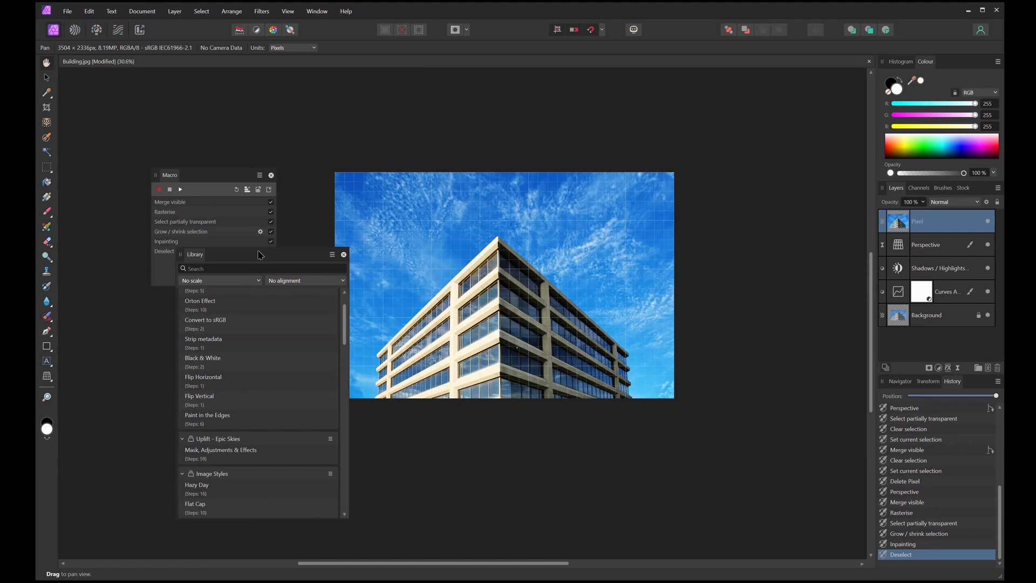
Step: Revert the history to the Perspective state before Merge visible and run the Paint in the Edges macro from the library
left_click_drag(260, 255, 170, 262)
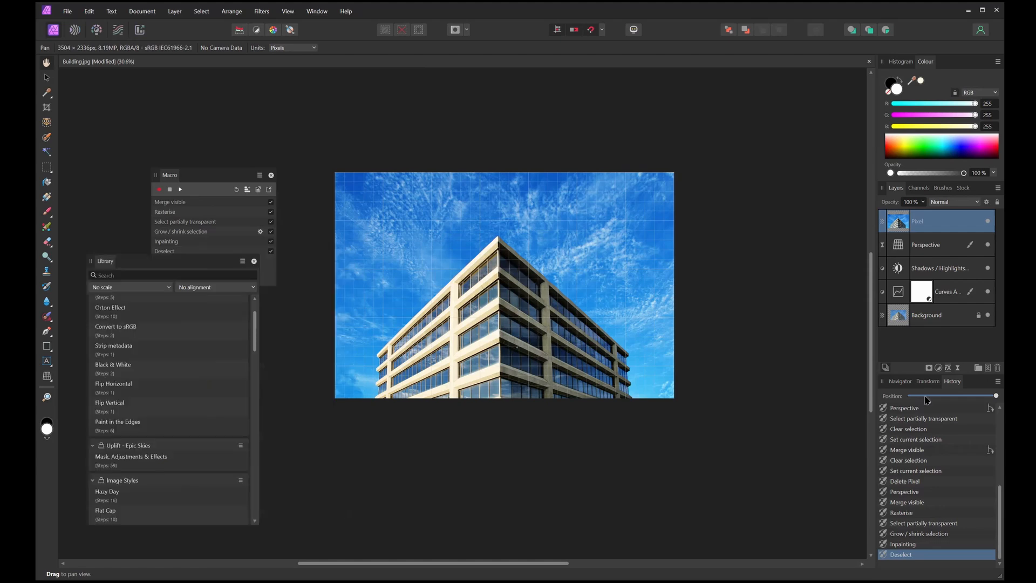
left_click(912, 504)
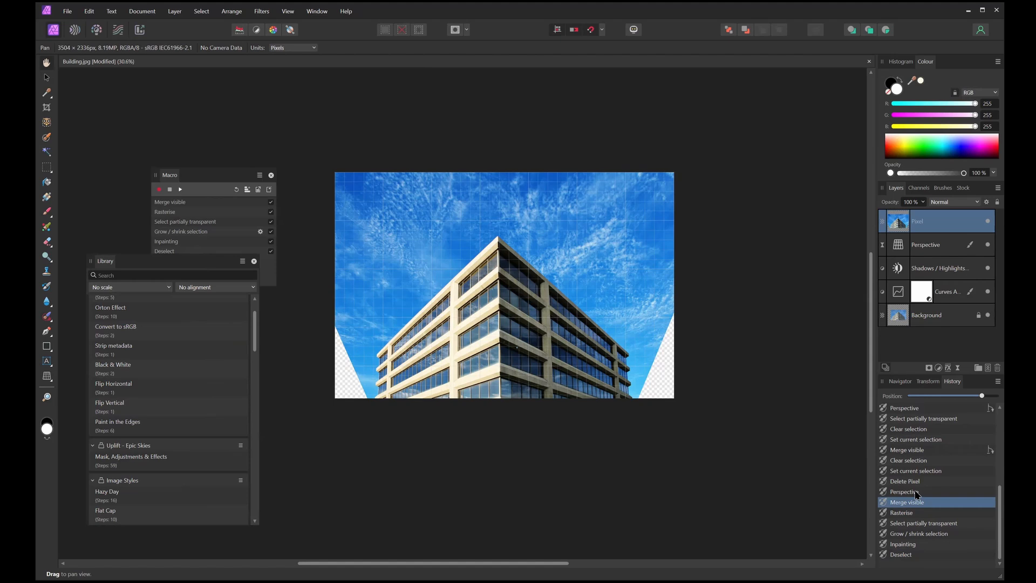
left_click(916, 492)
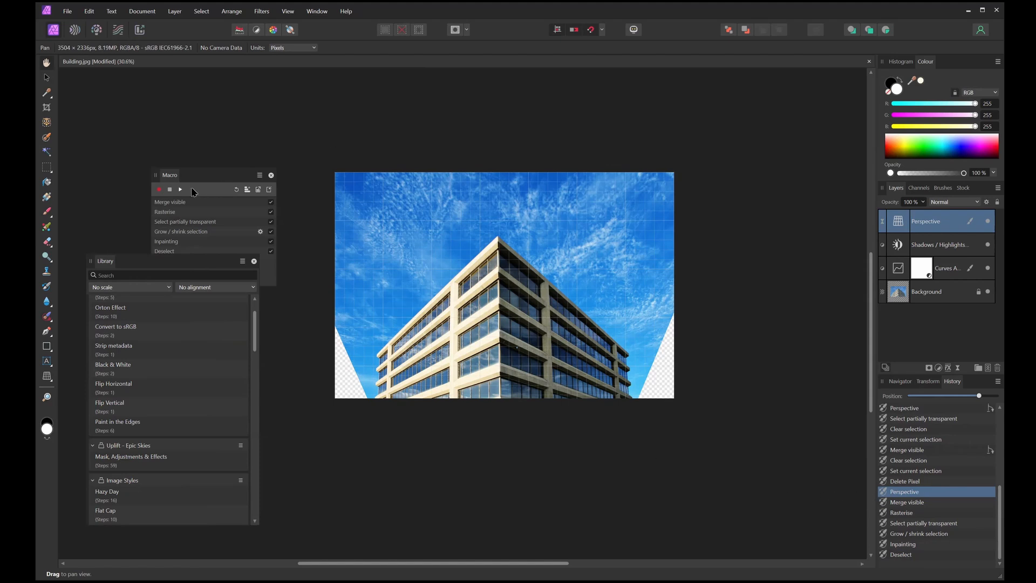
left_click(130, 426)
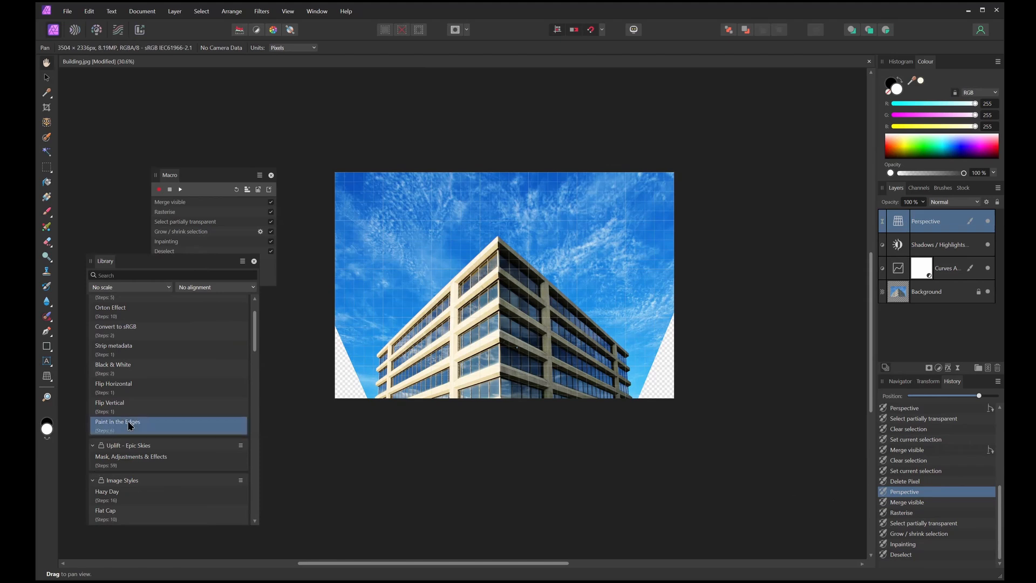
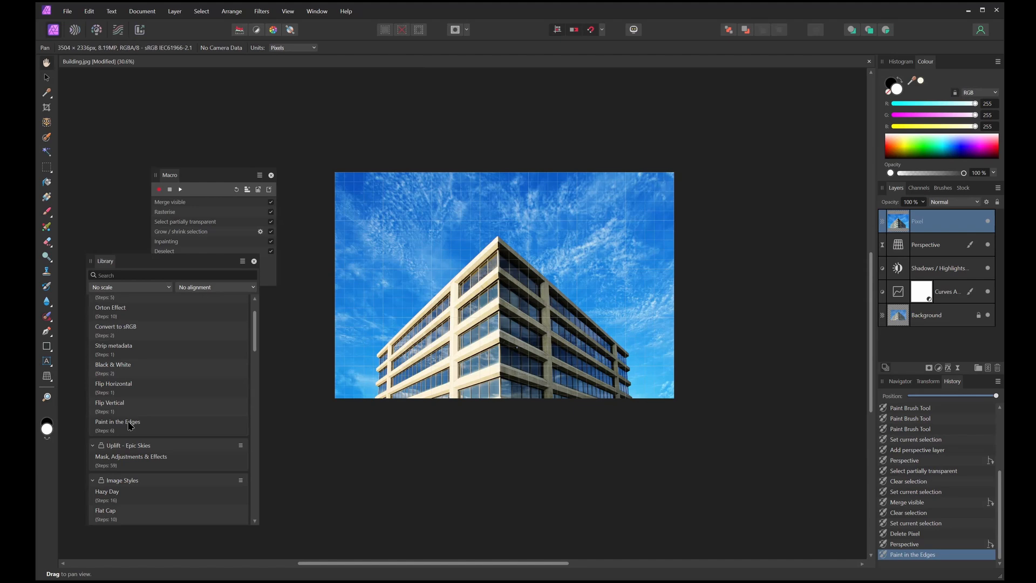
left_click(247, 190)
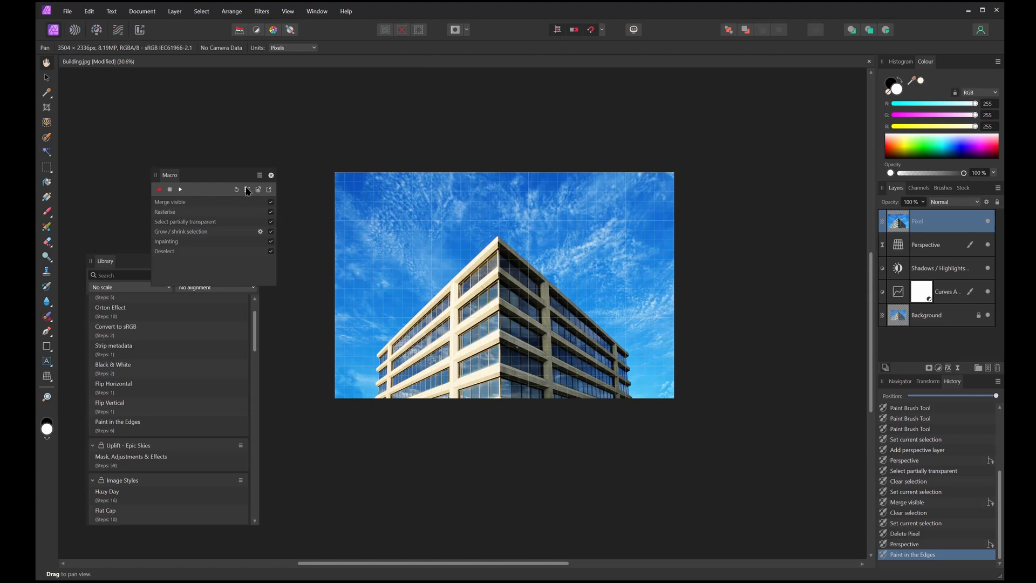
left_click(248, 190)
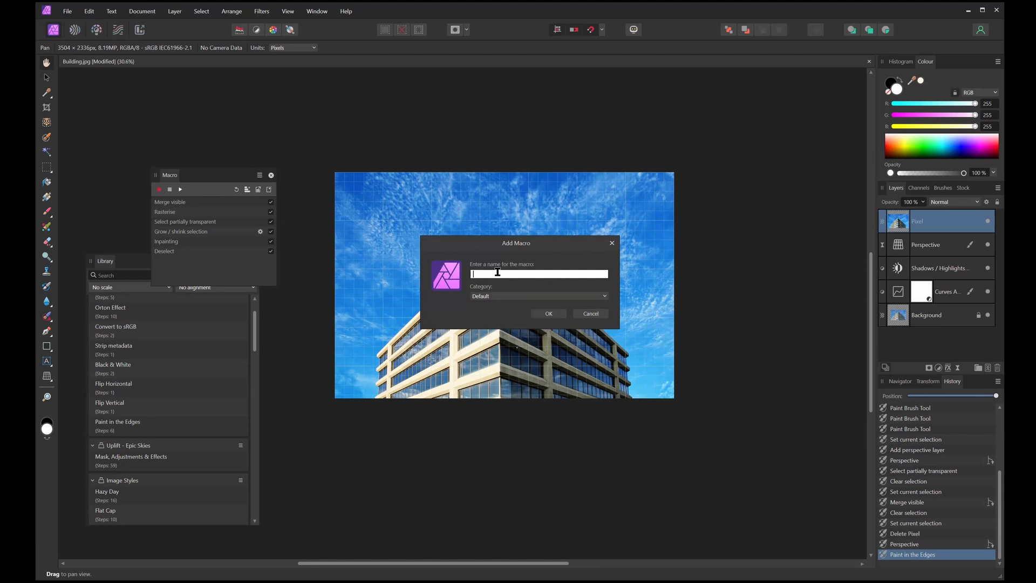
left_click(590, 314)
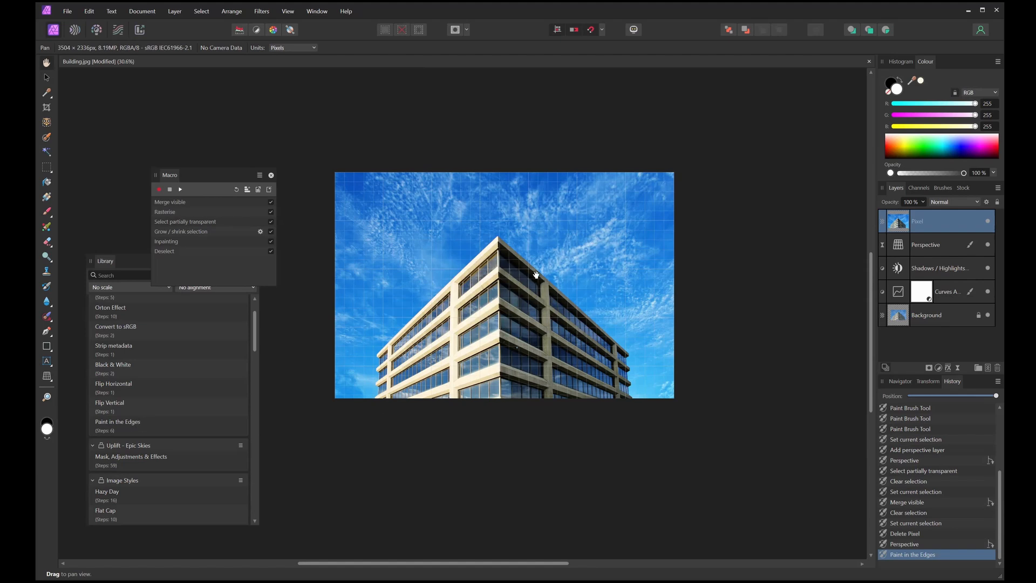
left_click_drag(535, 274, 572, 270)
scroll(172, 352, "up", 2)
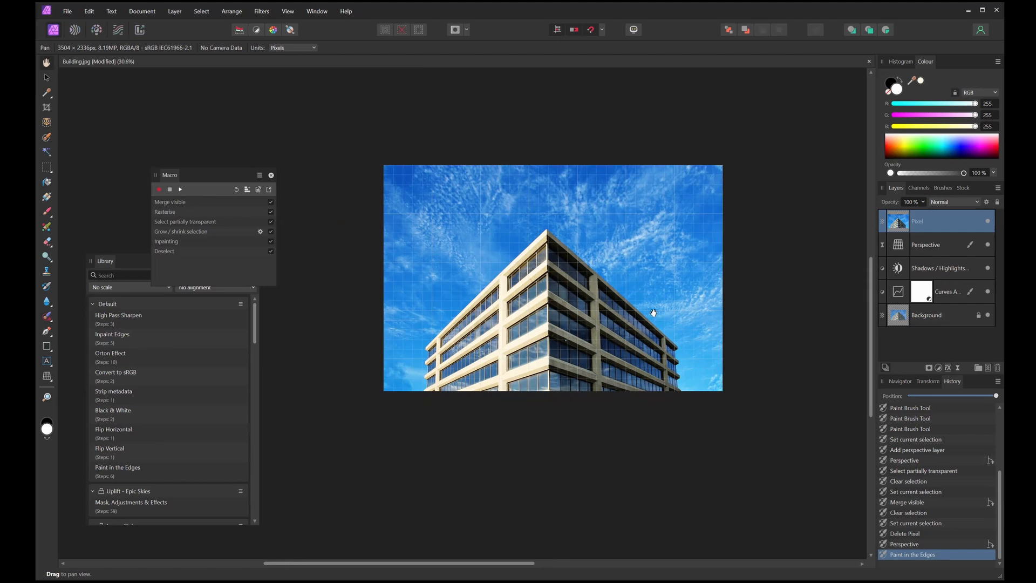
left_click_drag(599, 302, 573, 304)
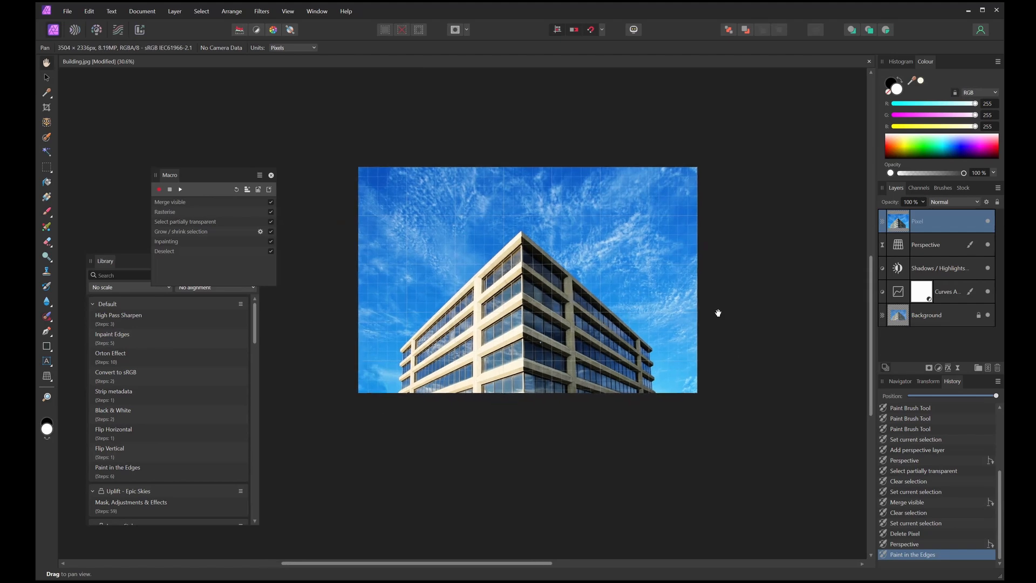
scroll(526, 286, "up", 2)
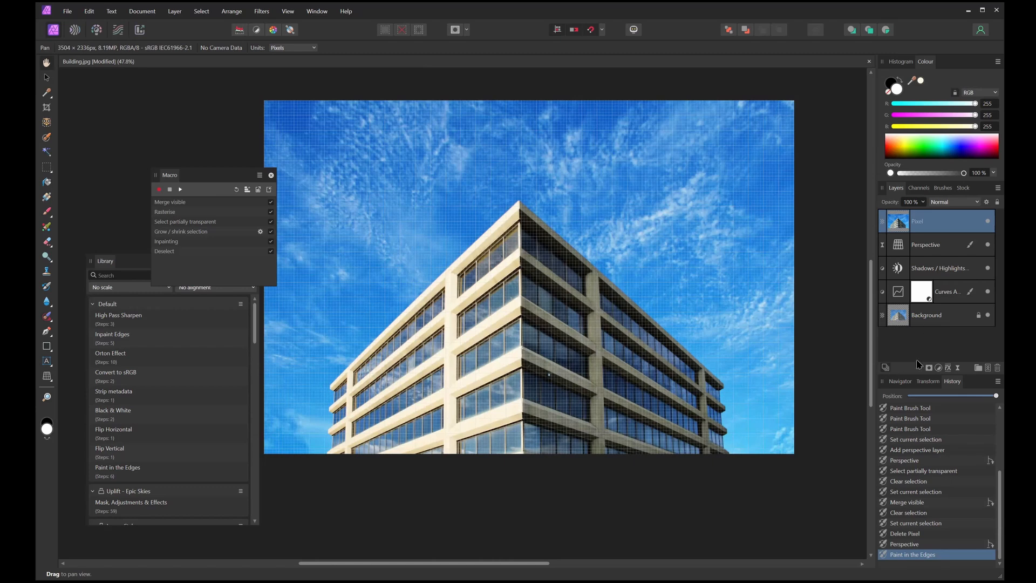
Step: Hide the grid displayed over the building image
left_click(957, 371)
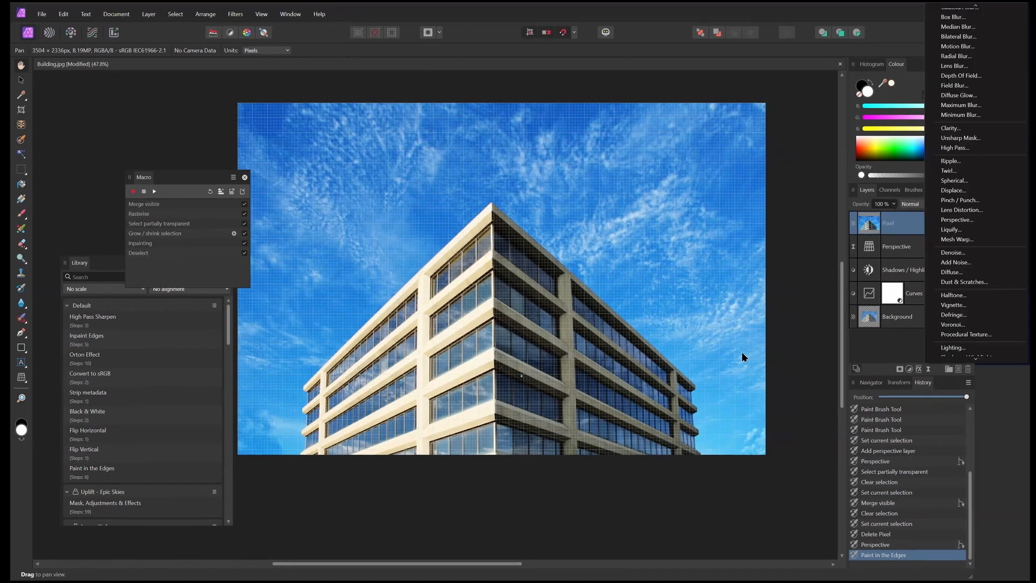
left_click(266, 18)
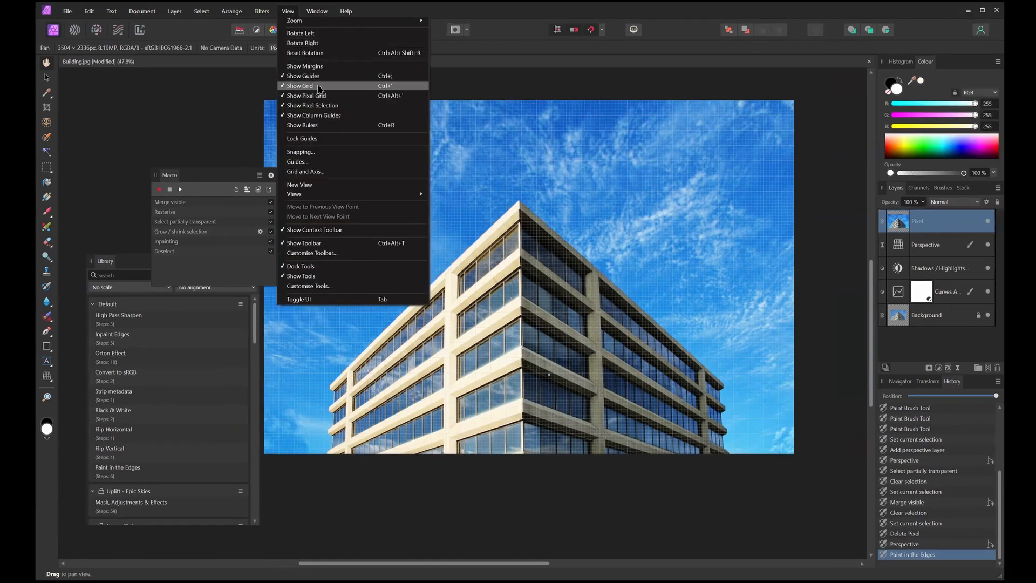
left_click(320, 89)
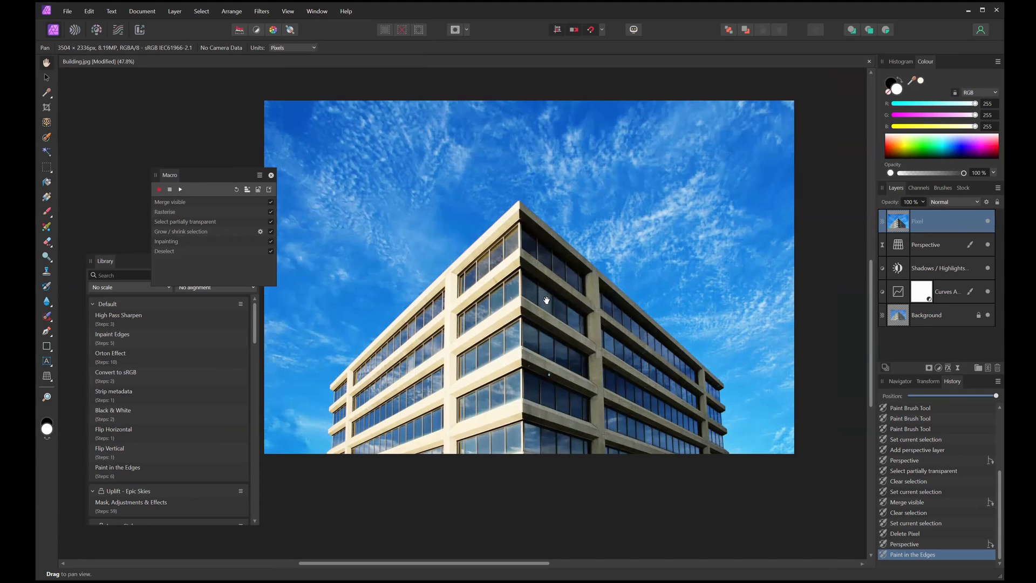
Step: Add a live High Pass filter with a radius of 0.7 px to the merged pixel layer
scroll(547, 300, "up", 3)
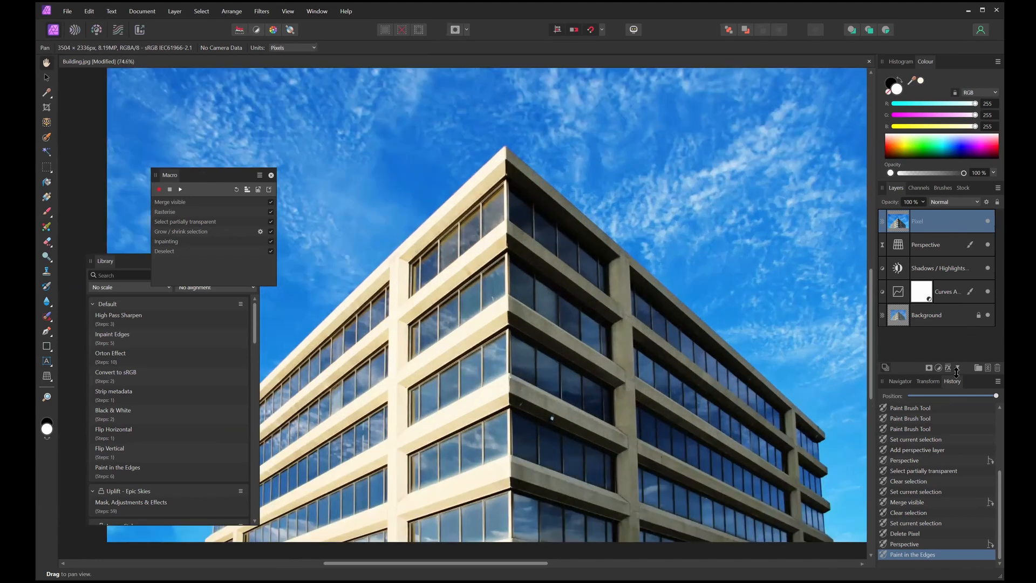
left_click(957, 368)
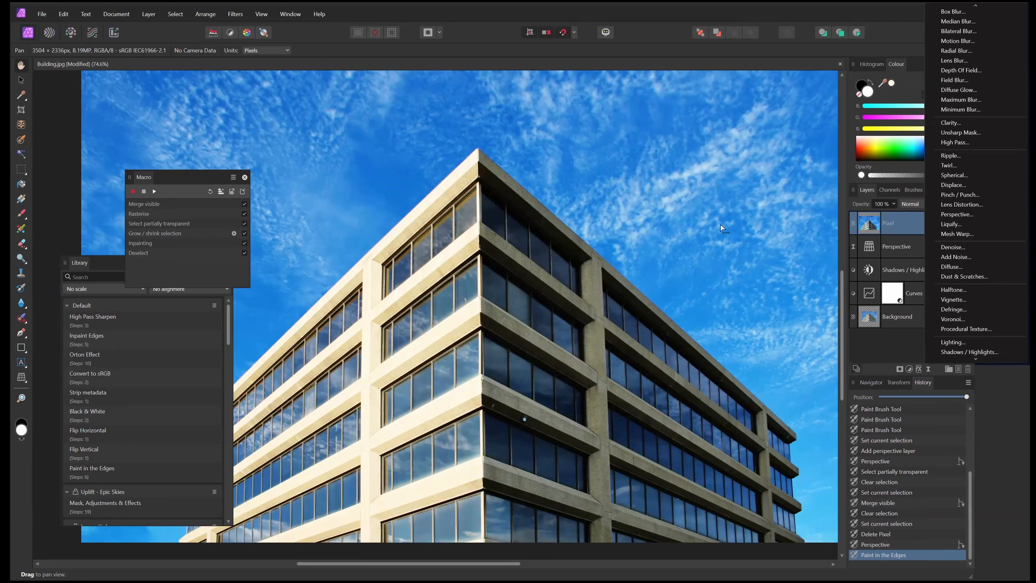
left_click(954, 144)
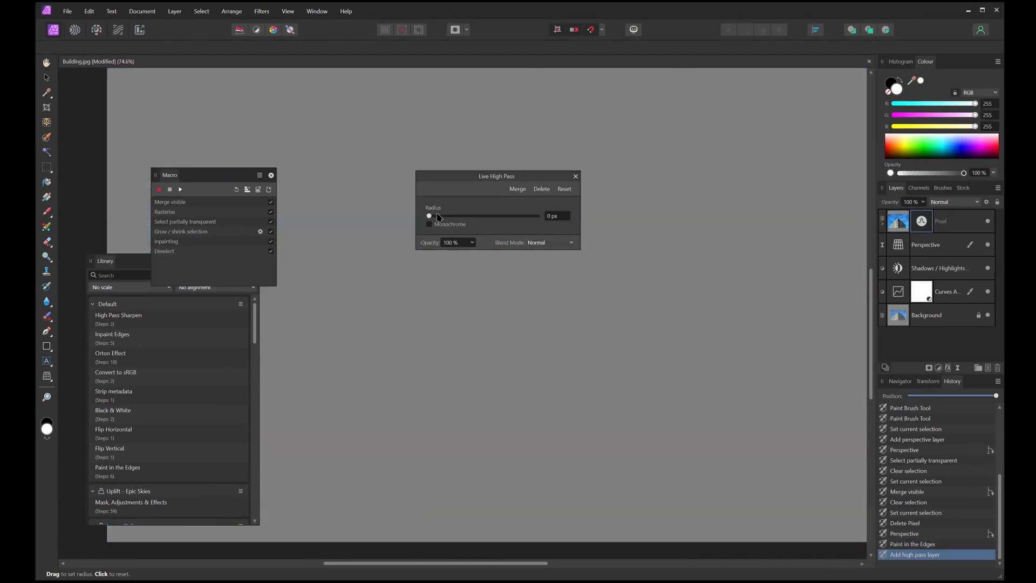
left_click_drag(429, 215, 446, 216)
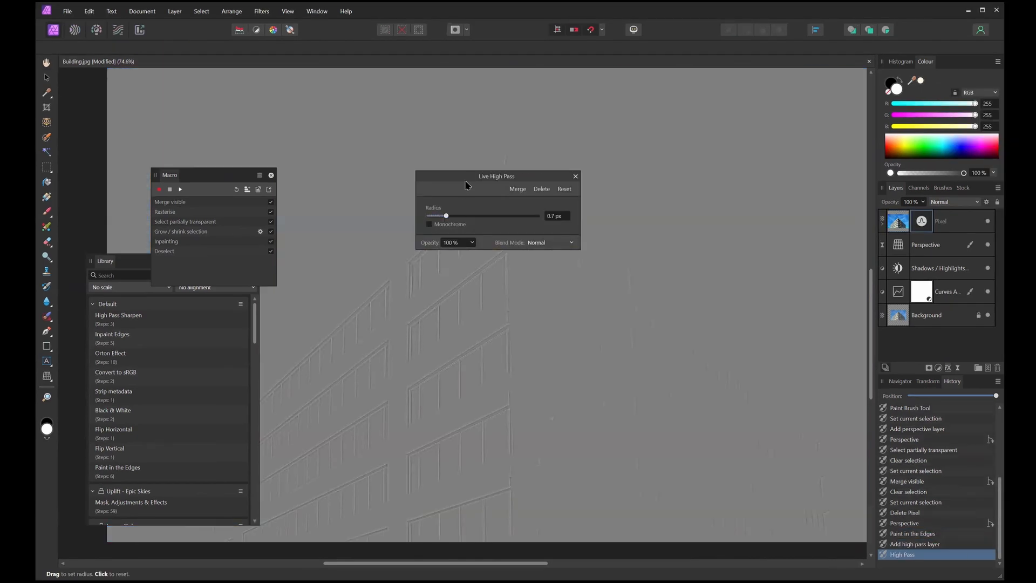
left_click_drag(470, 176, 690, 140)
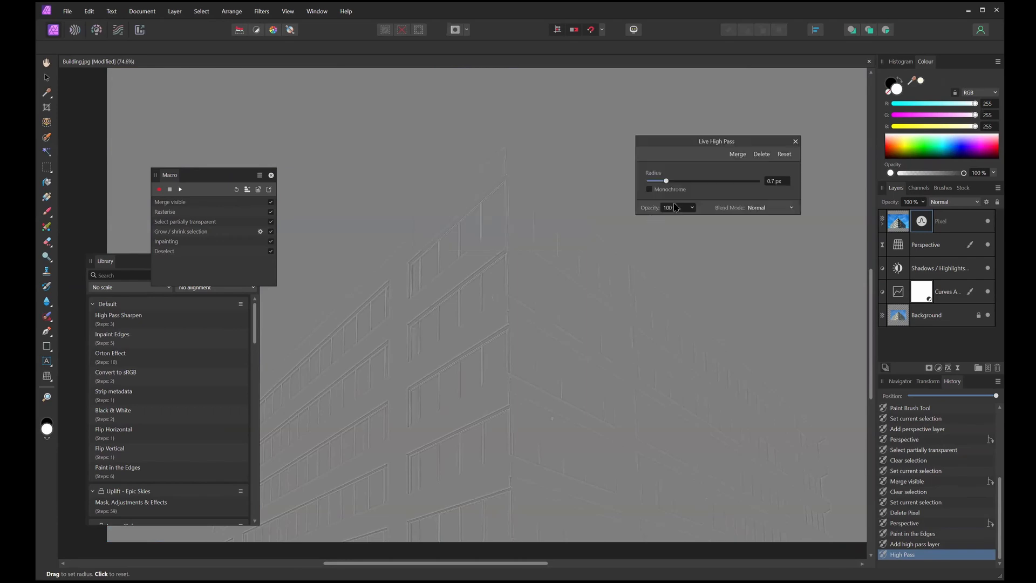
mouse_move(667, 182)
left_mouse_down()
mouse_move(687, 184)
mouse_move(666, 182)
left_mouse_up()
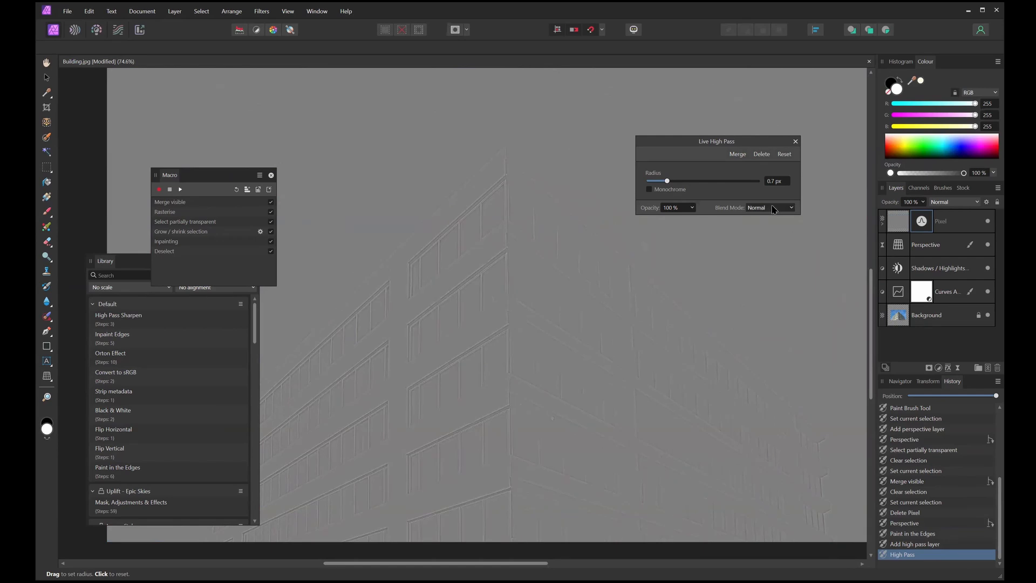
Step: Set the High Pass filter's blend mode to Linear Light and move its settings dialog clear of the building
left_click(756, 209)
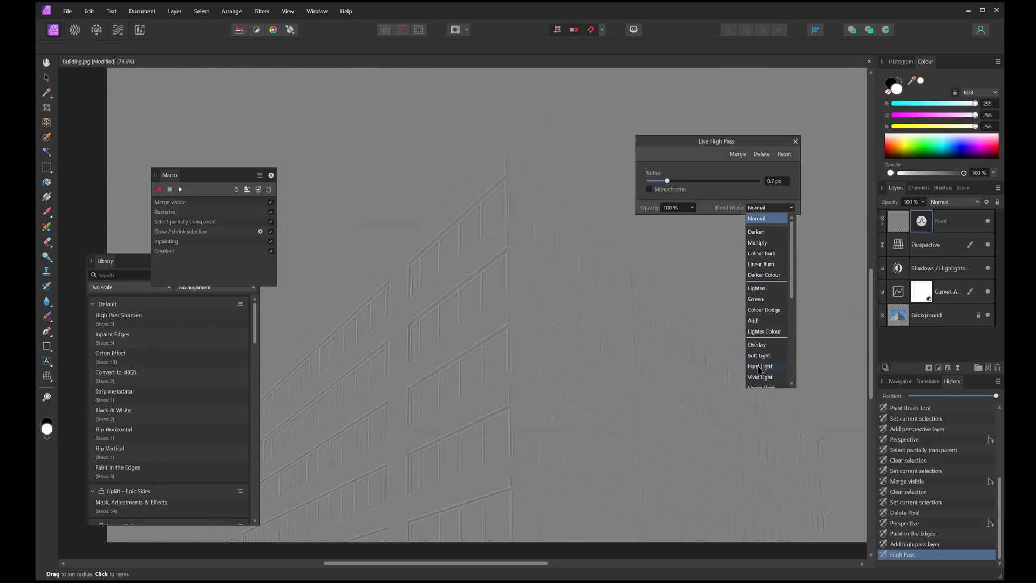
scroll(761, 367, "down", 1)
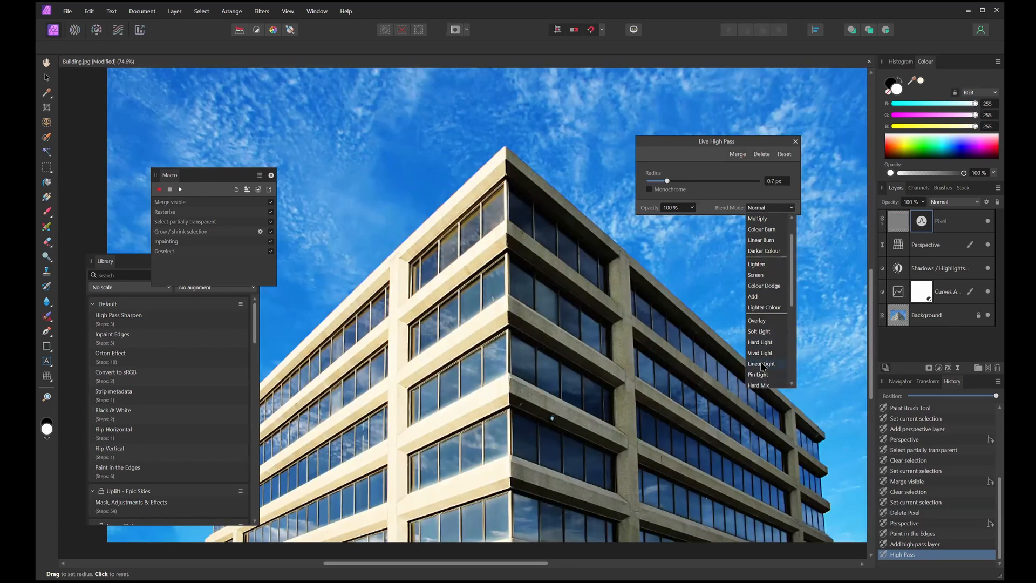
left_click(761, 365)
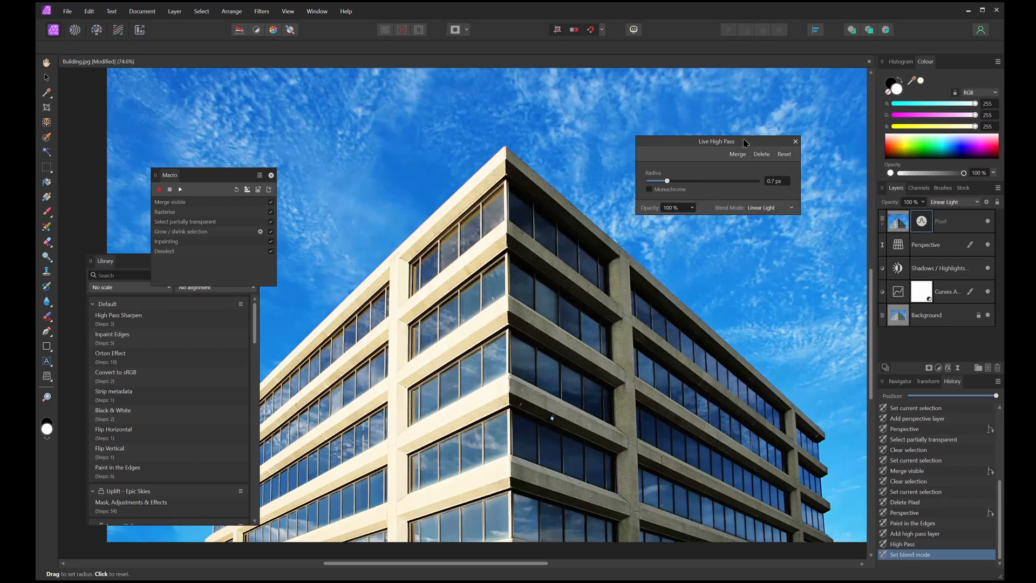
left_click_drag(792, 187, 804, 199)
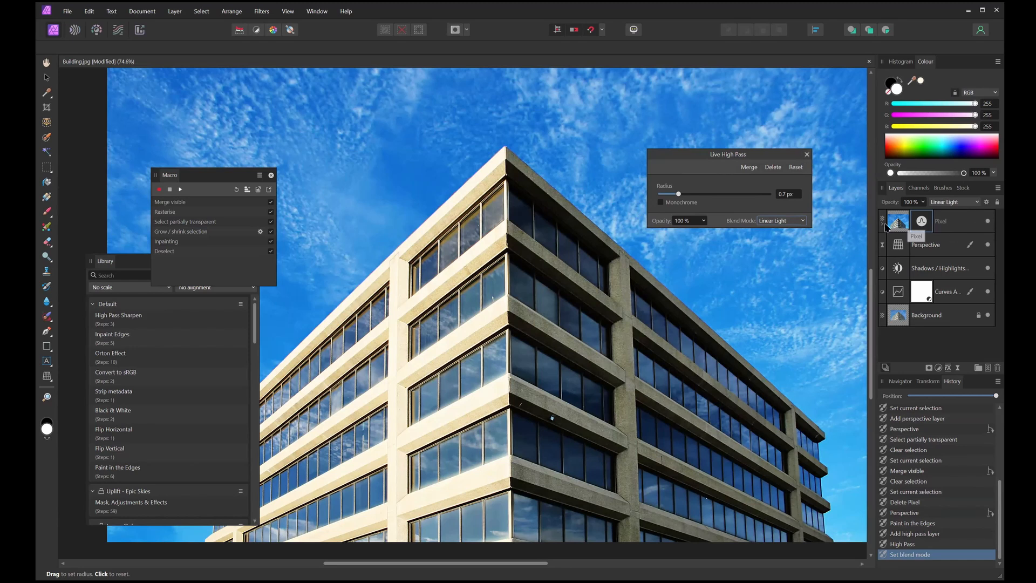
Step: Hide the High Pass layer nested under the merged layer, compare the building's edges close up, and delete that layer
left_click(928, 224)
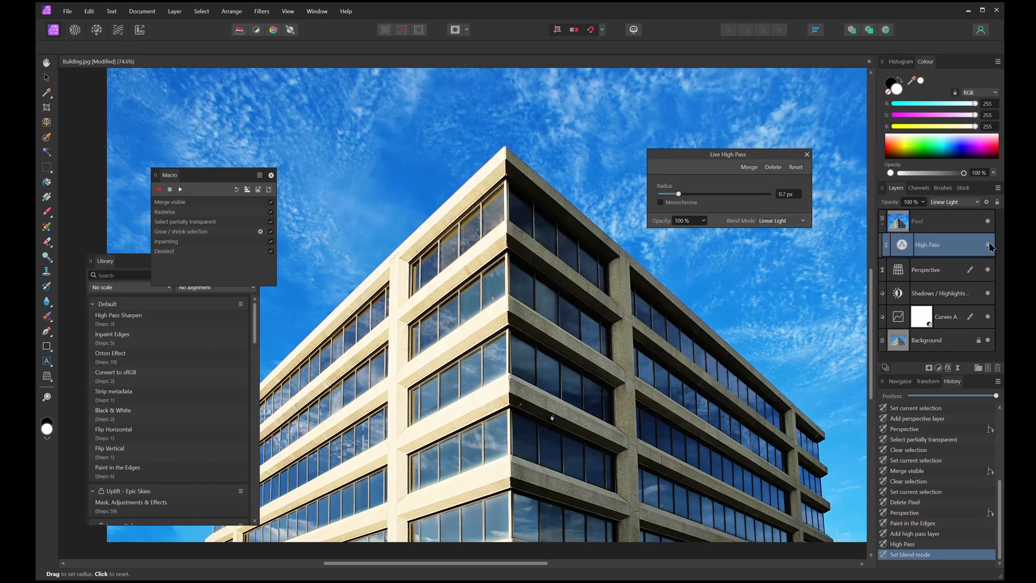
left_click(987, 245)
scroll(703, 279, "up", 6)
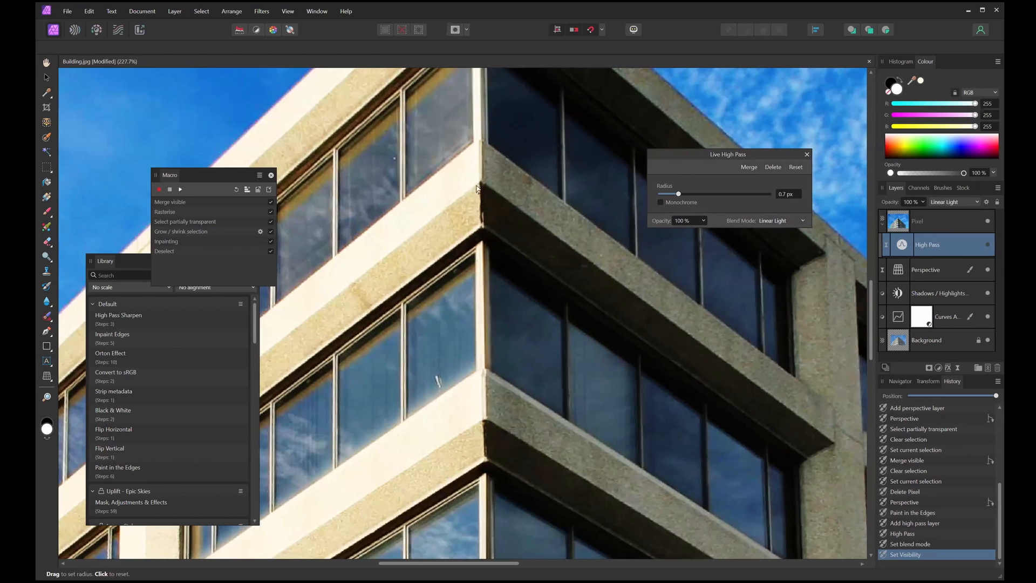
scroll(476, 188, "up", 4)
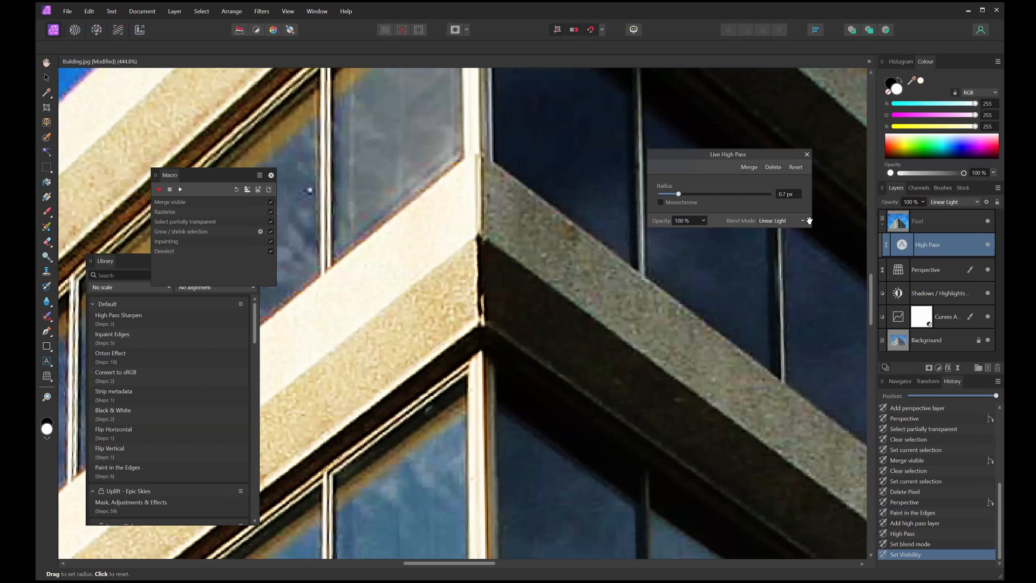
key("Delete")
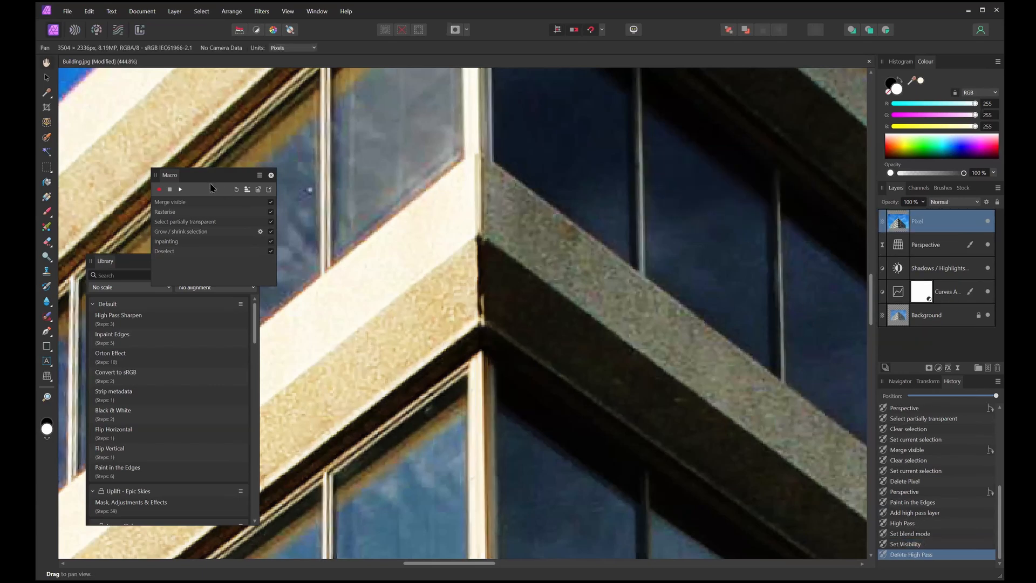
Step: Run the High Pass Sharpen macro from the library and try larger radius values in the resulting High Pass layer's settings
left_click_drag(206, 179, 332, 408)
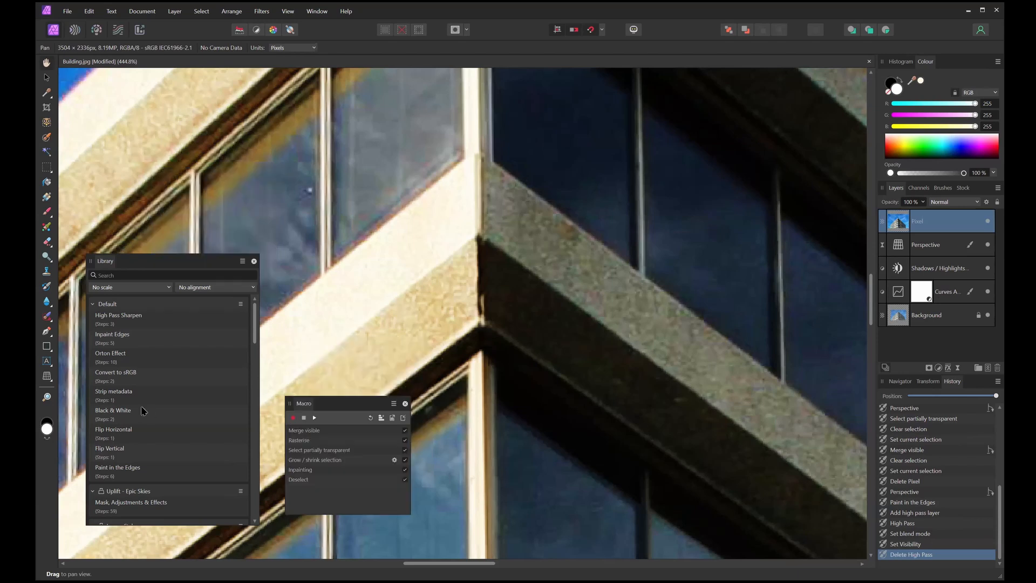
left_click(123, 317)
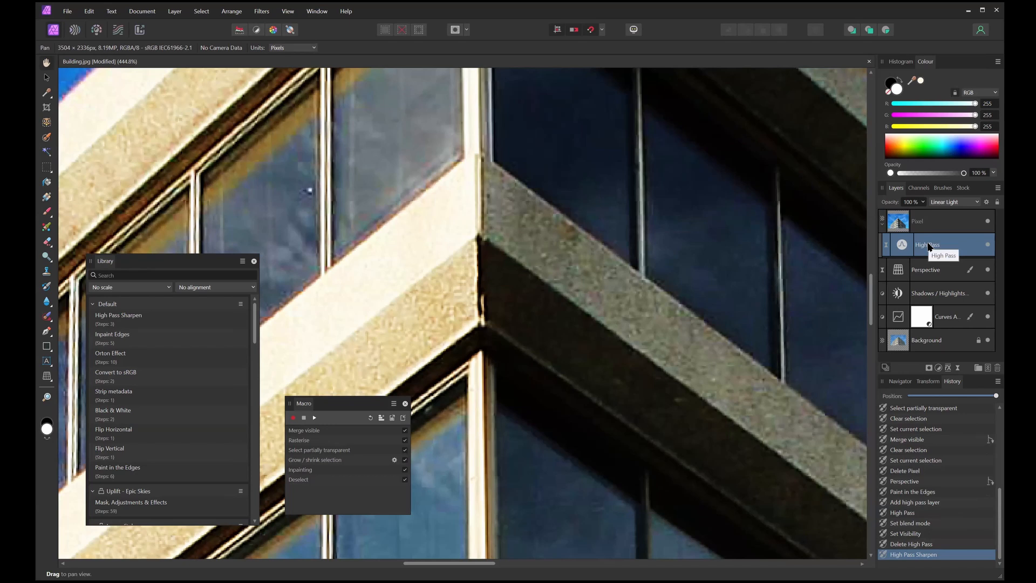
left_click(900, 248)
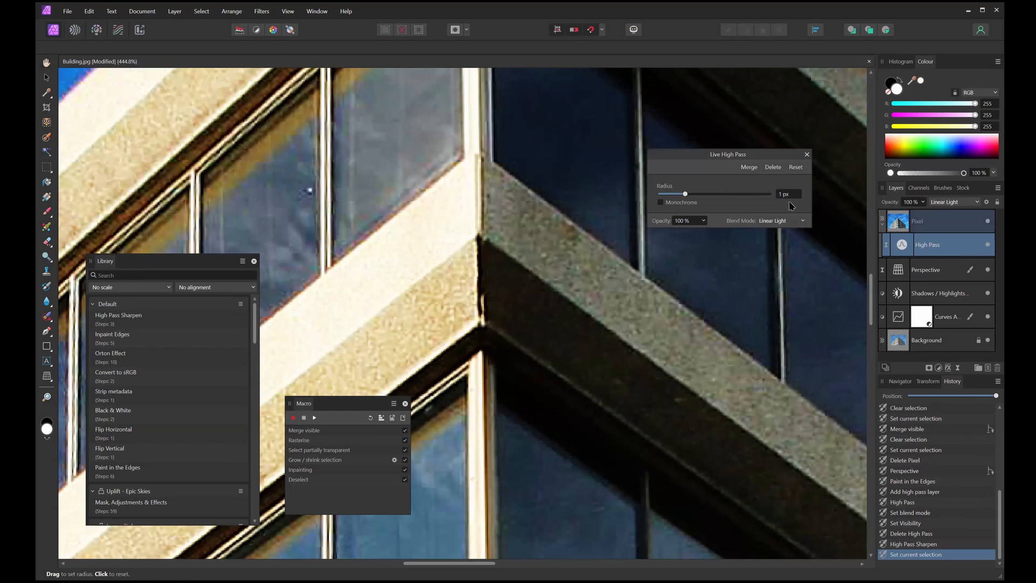
mouse_move(688, 198)
left_mouse_down()
mouse_move(674, 198)
mouse_move(698, 201)
mouse_move(687, 198)
left_mouse_up()
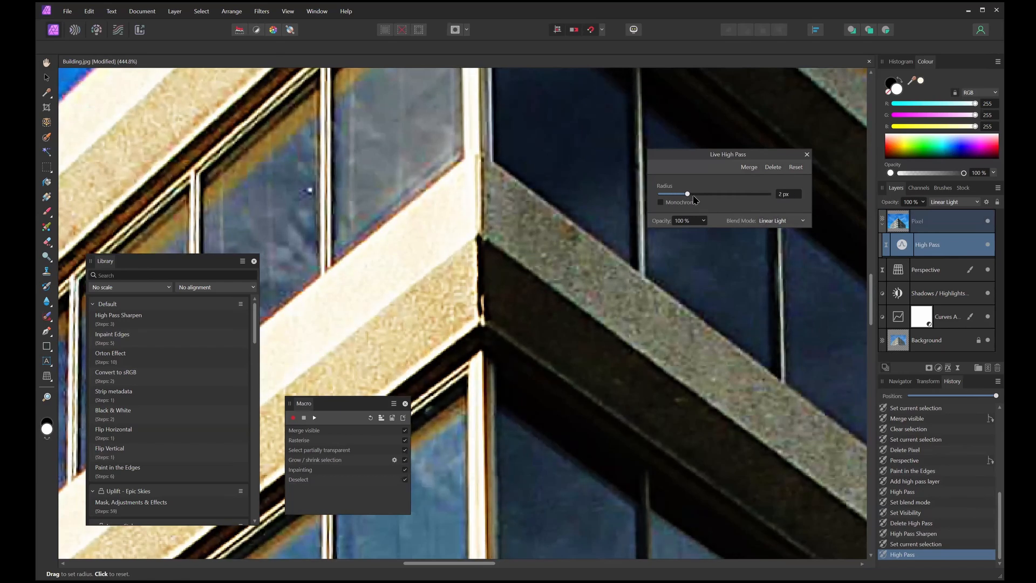
mouse_move(689, 197)
left_mouse_down()
mouse_move(671, 197)
mouse_move(694, 197)
left_mouse_up()
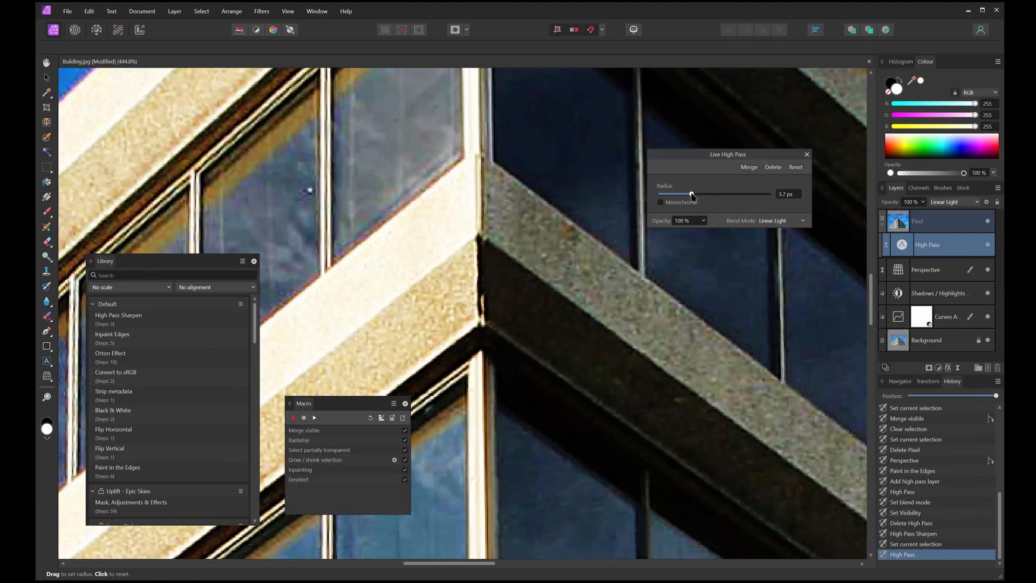
Step: Reset the High Pass filter and revert the history to the Delete High Pass state before the High Pass Sharpen macro
left_click(798, 169)
left_click(807, 155)
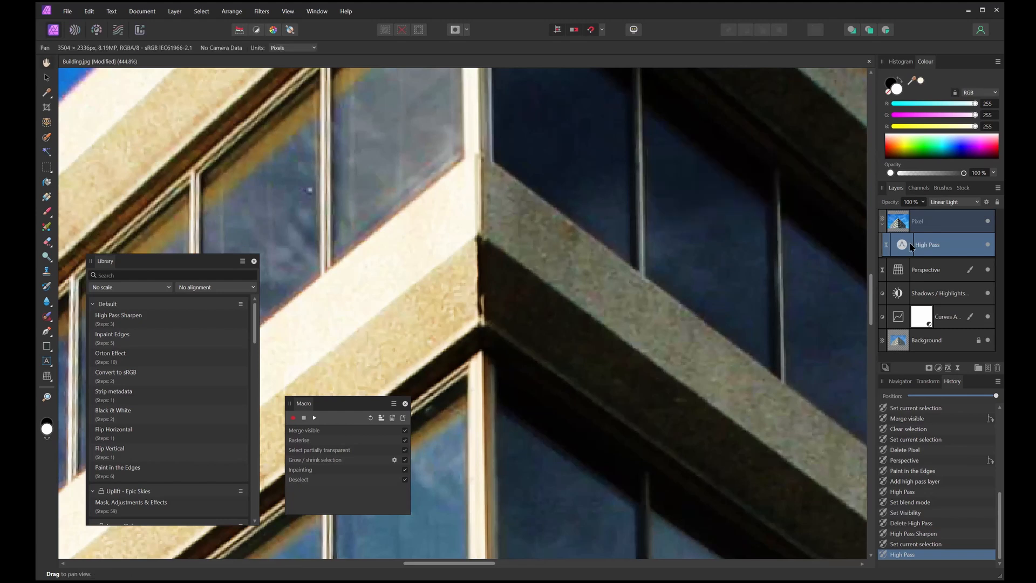
double_click(907, 246)
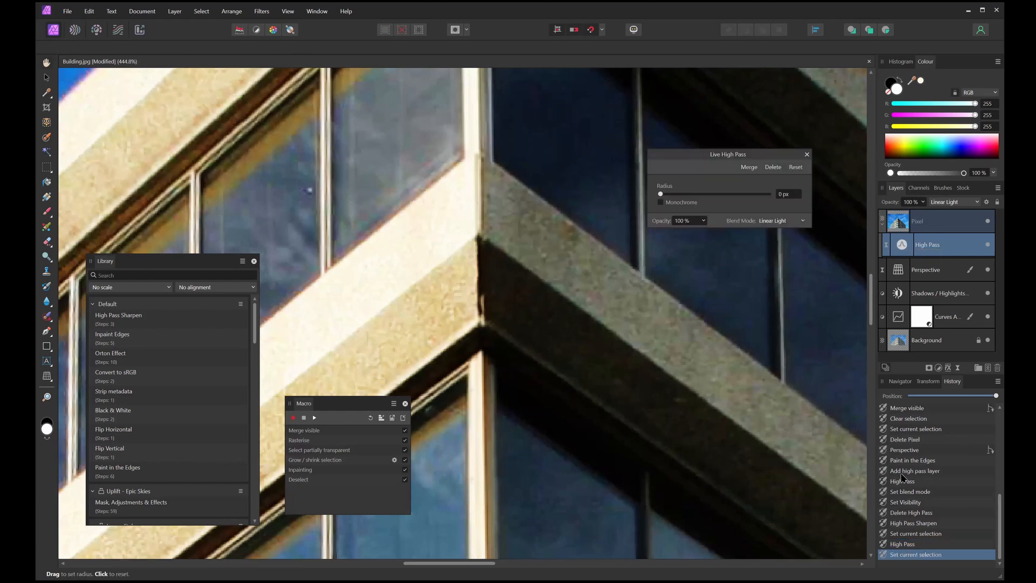
left_click(914, 534)
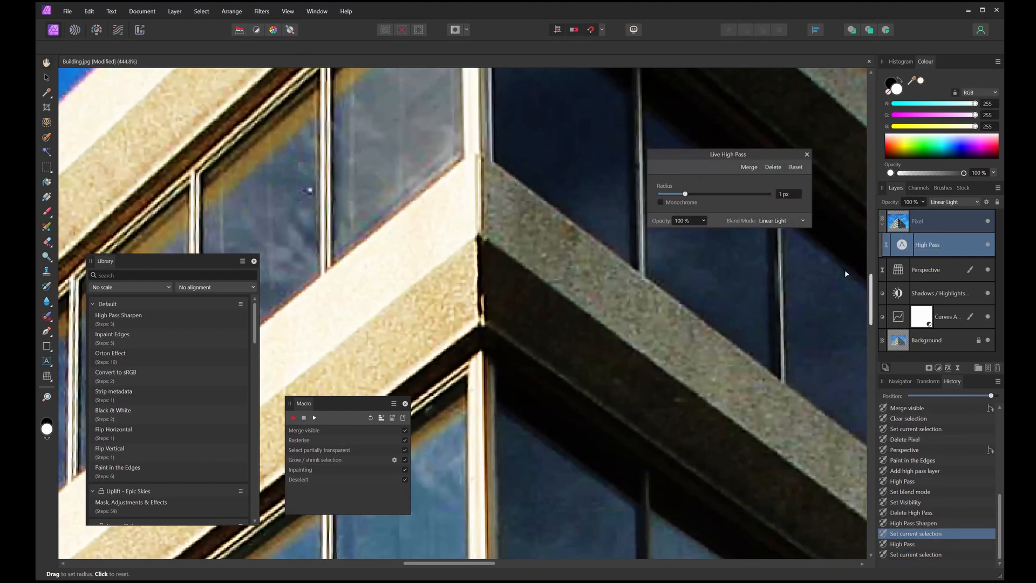
left_click(807, 155)
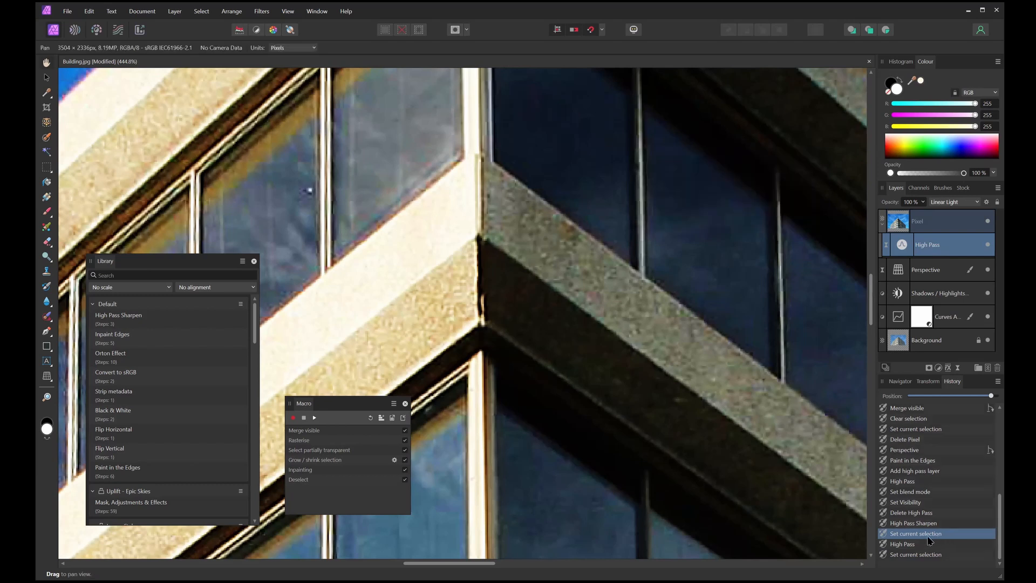
left_click(918, 513)
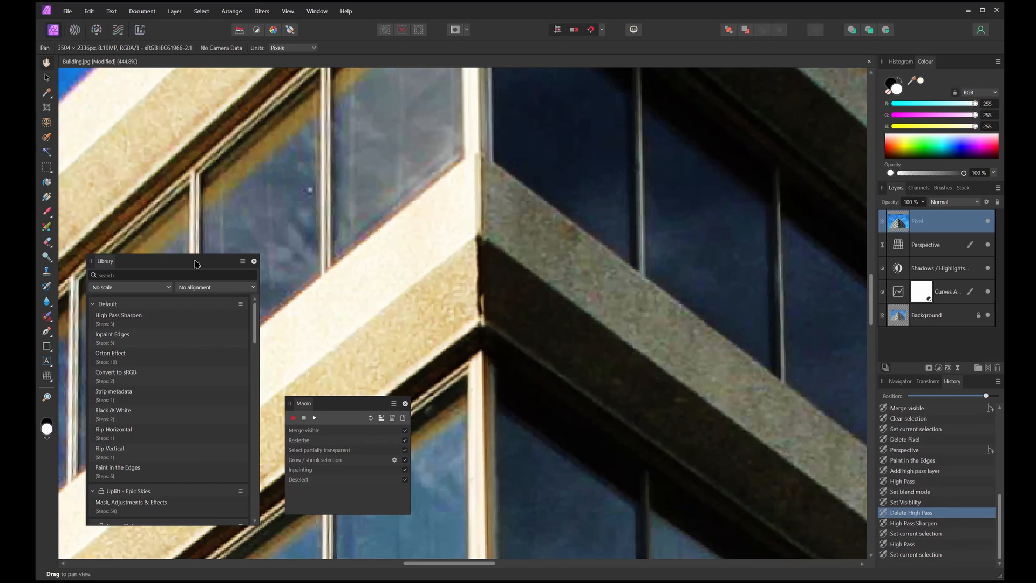
left_click_drag(196, 263, 216, 211)
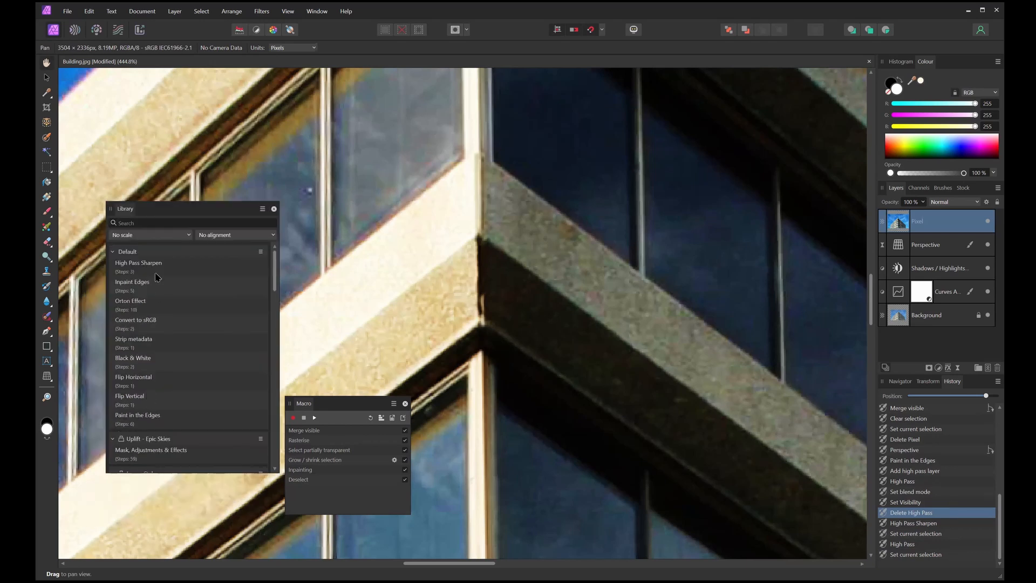
scroll(164, 318, "down", 2)
scroll(163, 338, "up", 2)
scroll(413, 300, "down", 10)
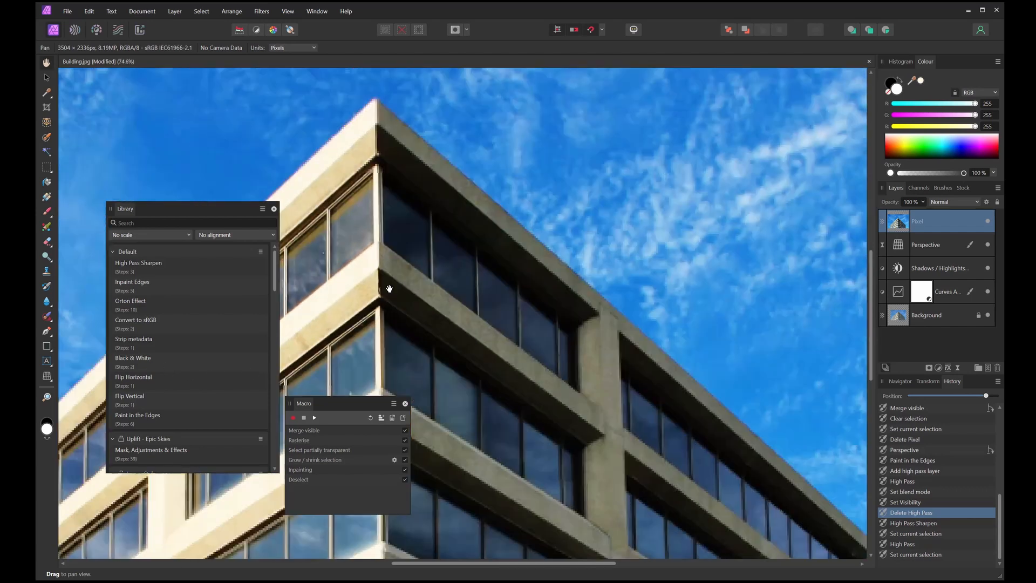
left_click_drag(571, 224, 751, 171)
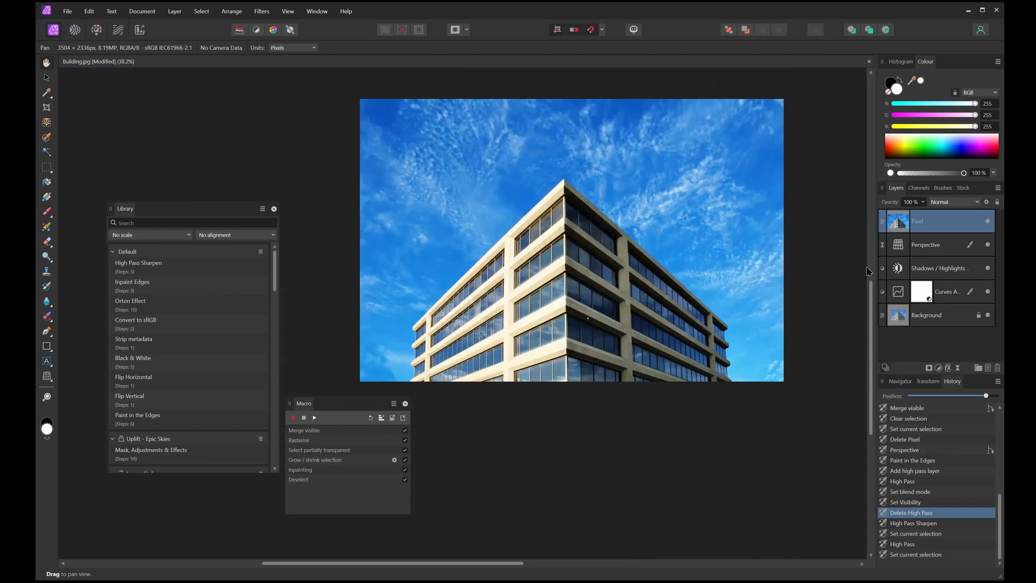
left_click_drag(592, 255, 543, 277)
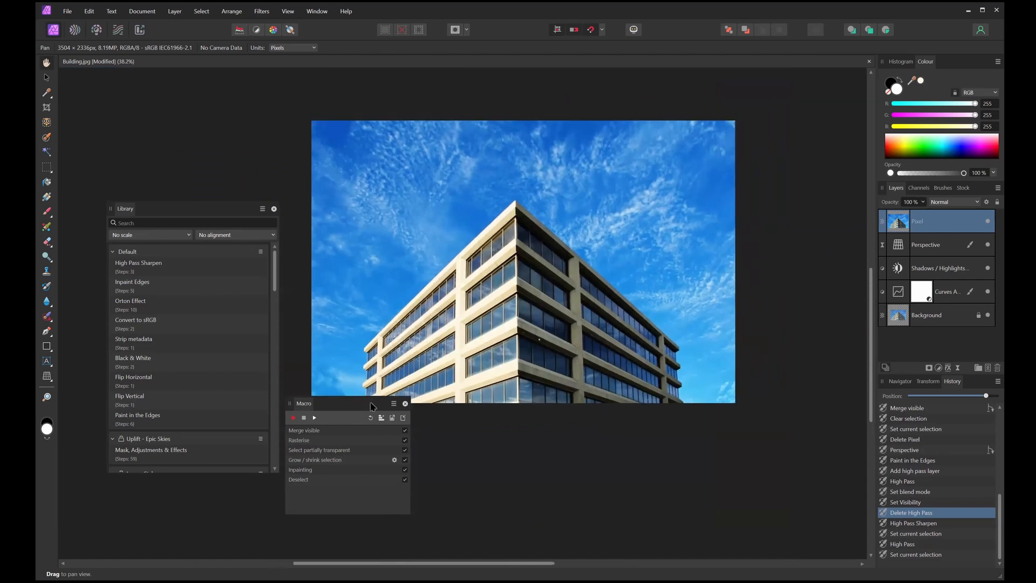
Step: Dock the Macro panel into the Library panel group as a tab and separate the two panels again
left_click_drag(367, 405, 195, 396)
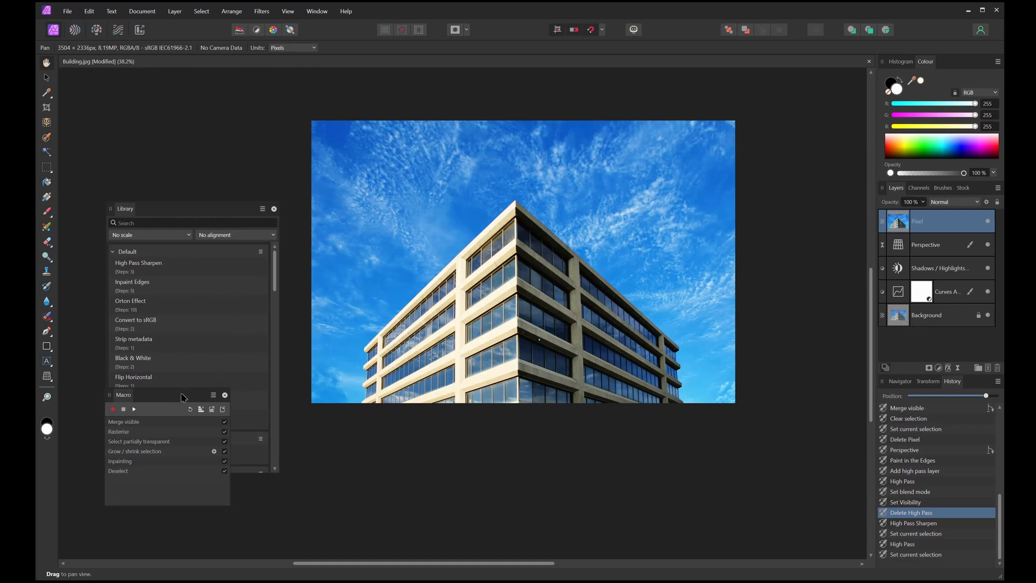
left_click_drag(183, 397, 243, 406)
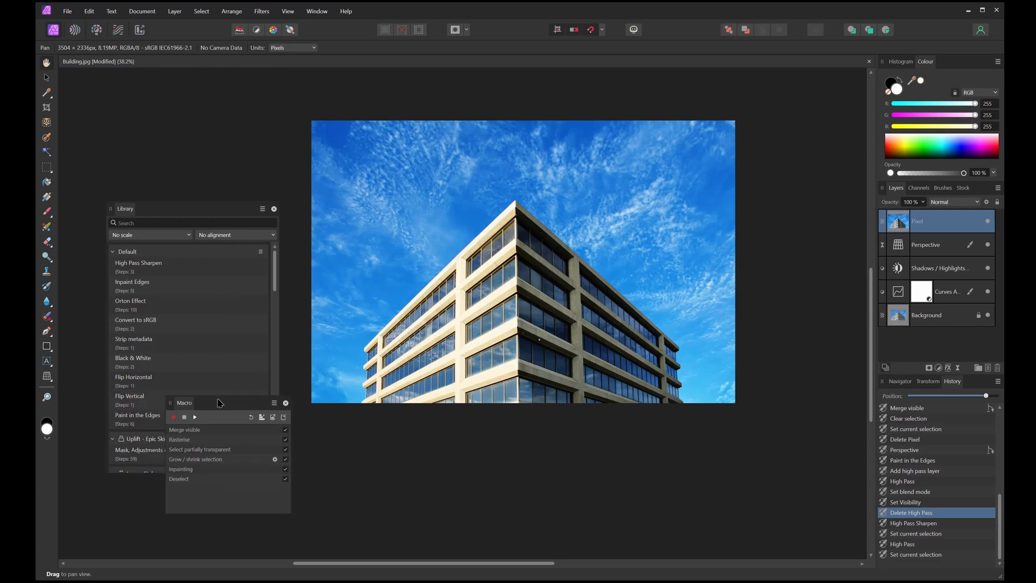
left_click_drag(219, 403, 172, 210)
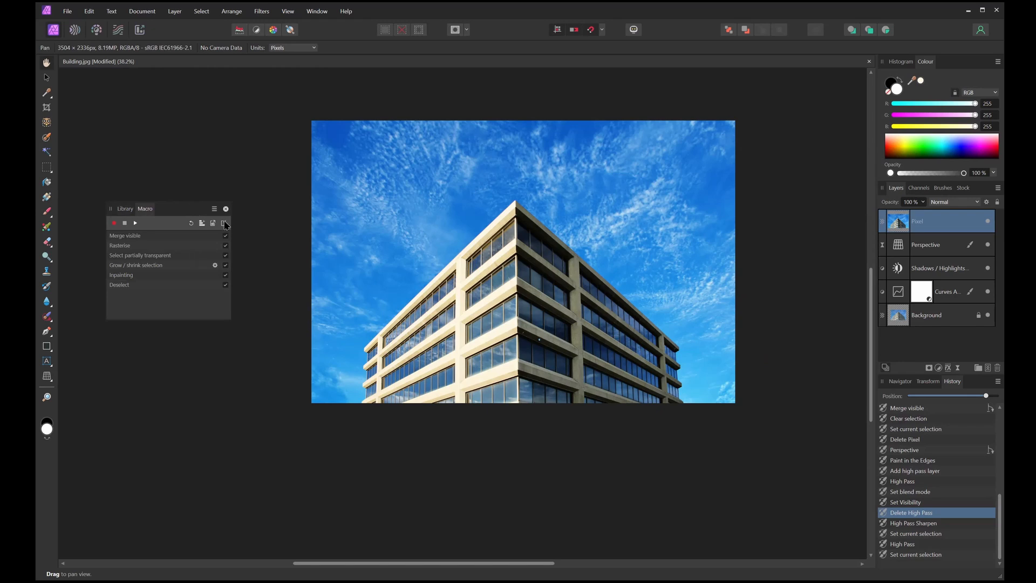
left_click_drag(181, 209, 239, 189)
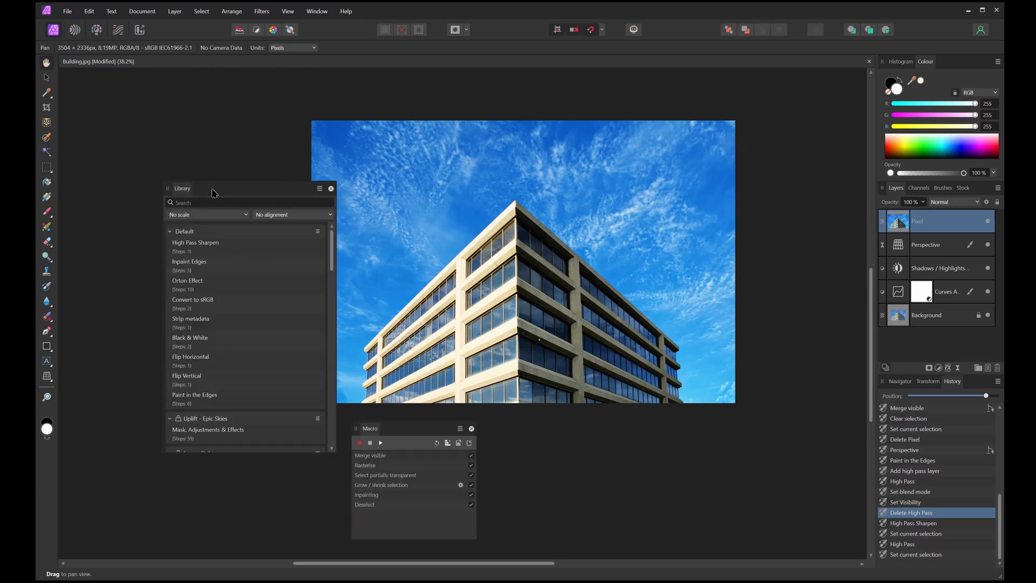
Step: Move the floating Library panel aside, and examine the image's histogram, the colour sliders and the navigator preview
left_click_drag(213, 193, 173, 192)
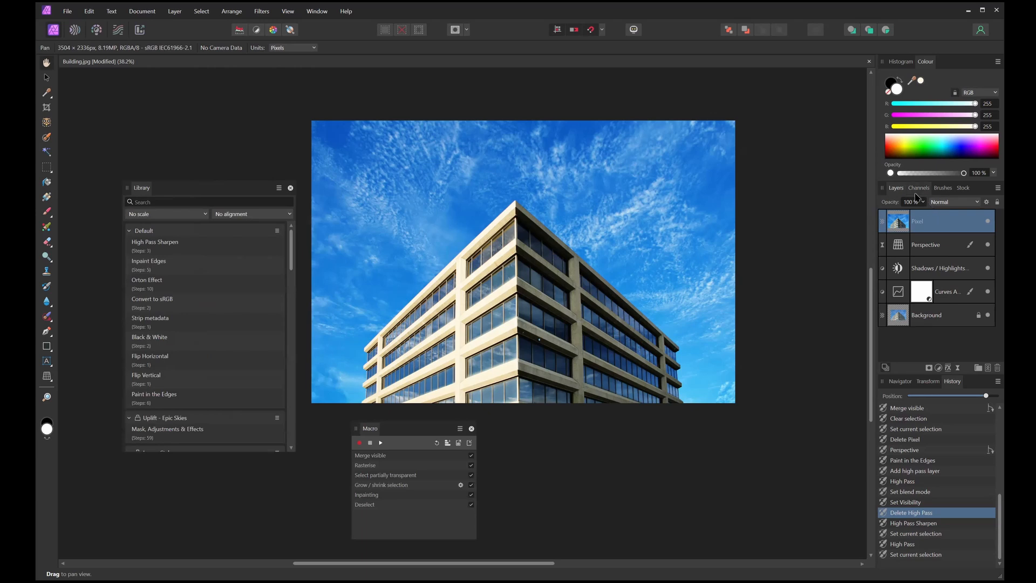
left_click(900, 62)
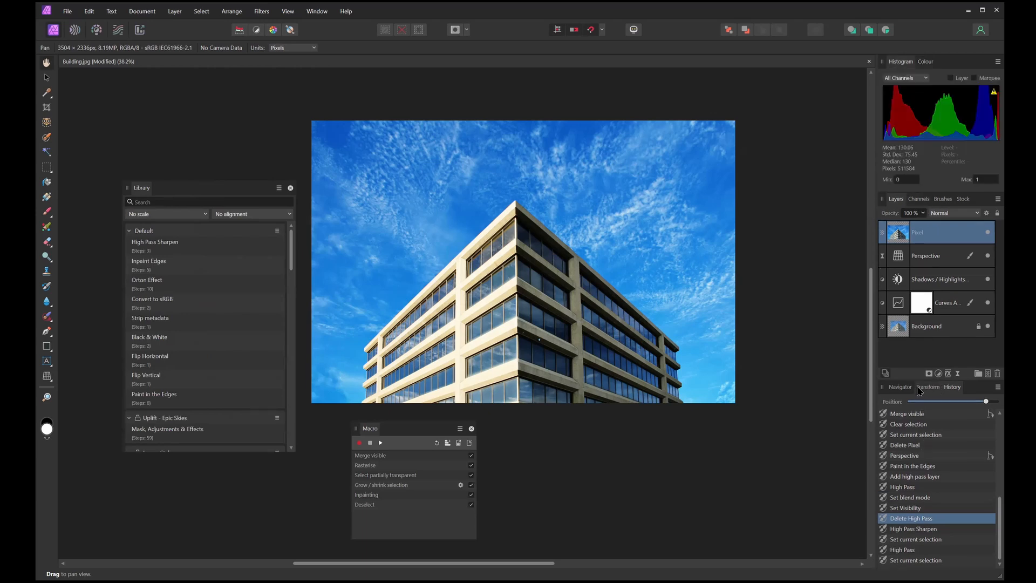
left_click(900, 387)
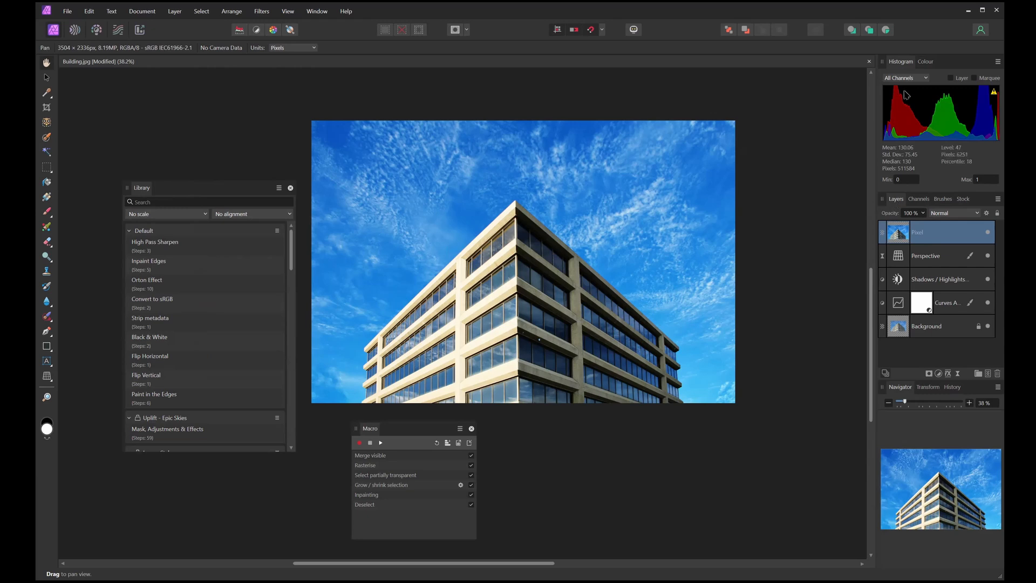
left_click(923, 62)
left_click(897, 63)
left_click(924, 63)
left_click(909, 62)
left_click(926, 62)
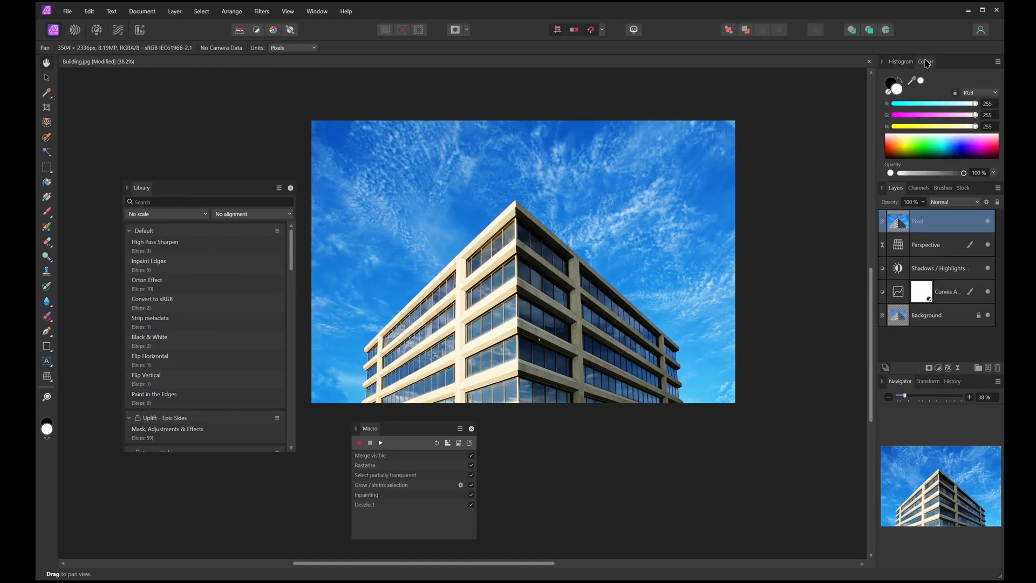
left_click(902, 65)
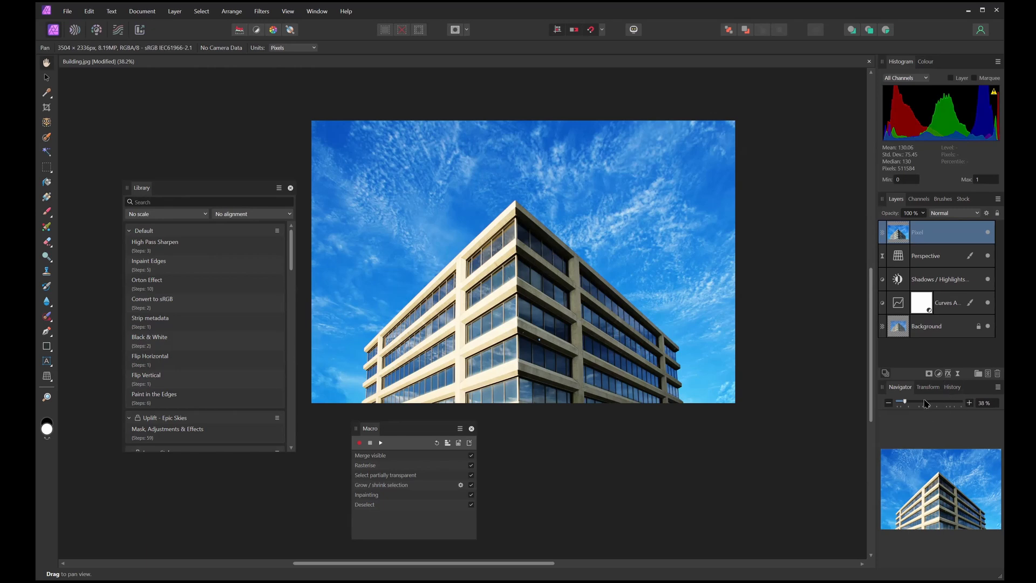
Step: Look through the document's edit history, transform values and navigator preview
left_click(952, 387)
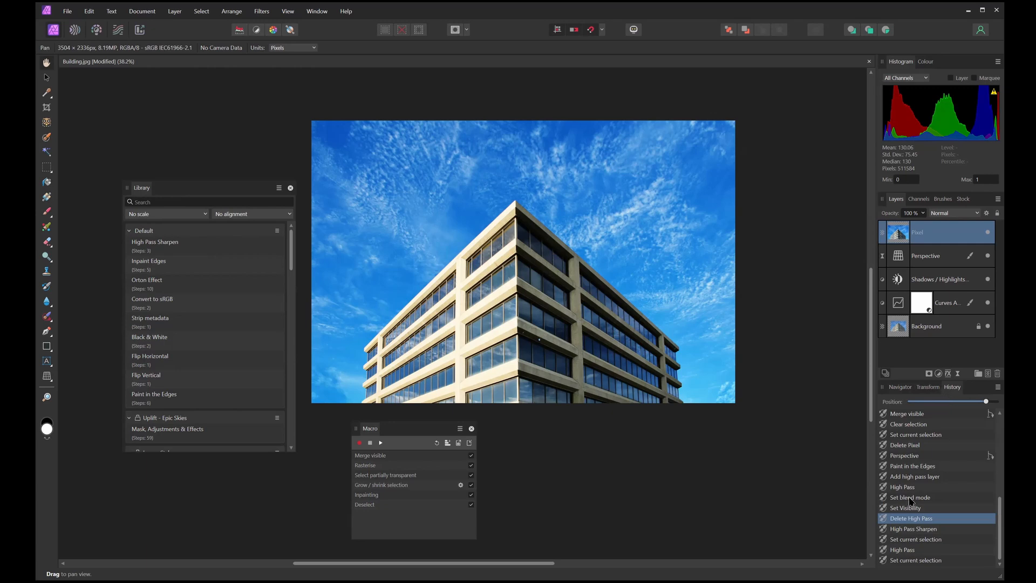
scroll(919, 488, "up", 5)
scroll(918, 488, "down", 5)
left_click(898, 387)
left_click(929, 387)
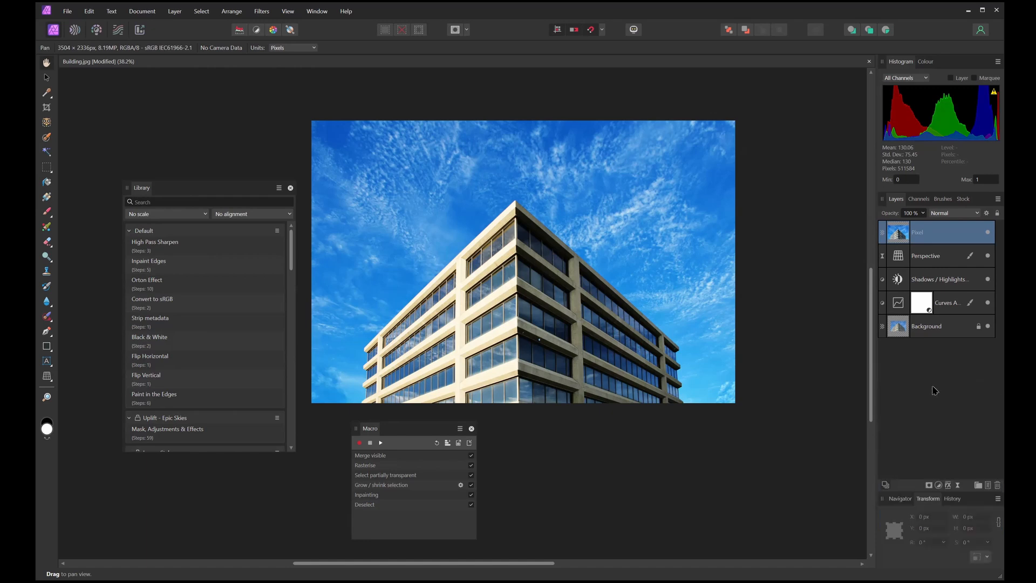
left_click(908, 496)
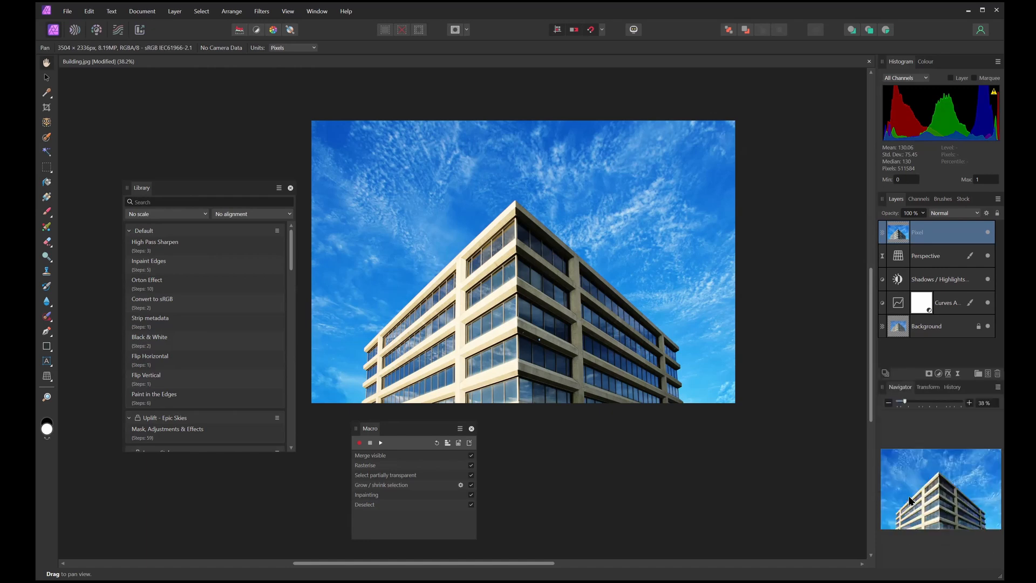
Step: Look through the image's colour channels and the Acrylics brushes
left_click(927, 200)
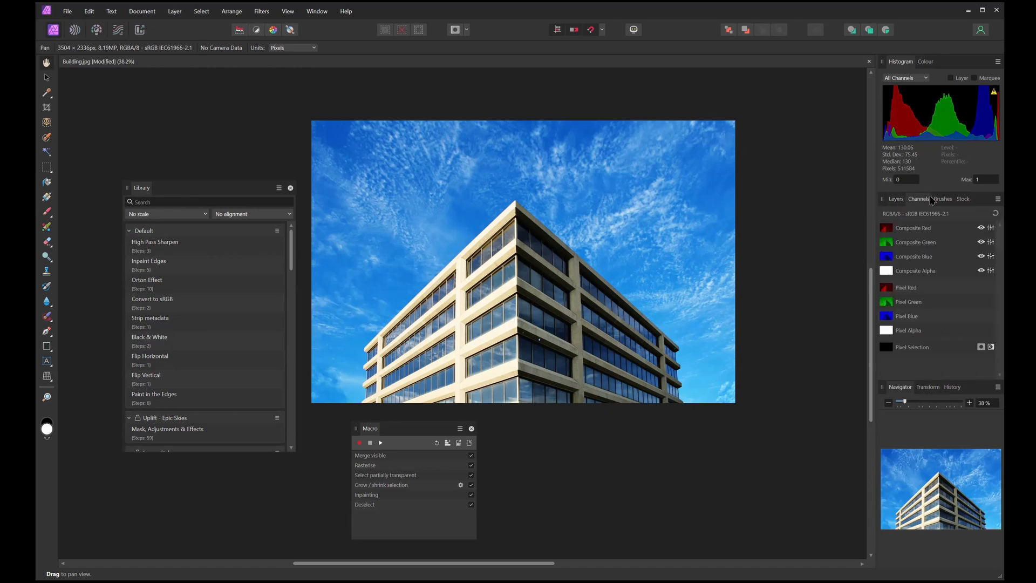
left_click(963, 199)
left_click(944, 199)
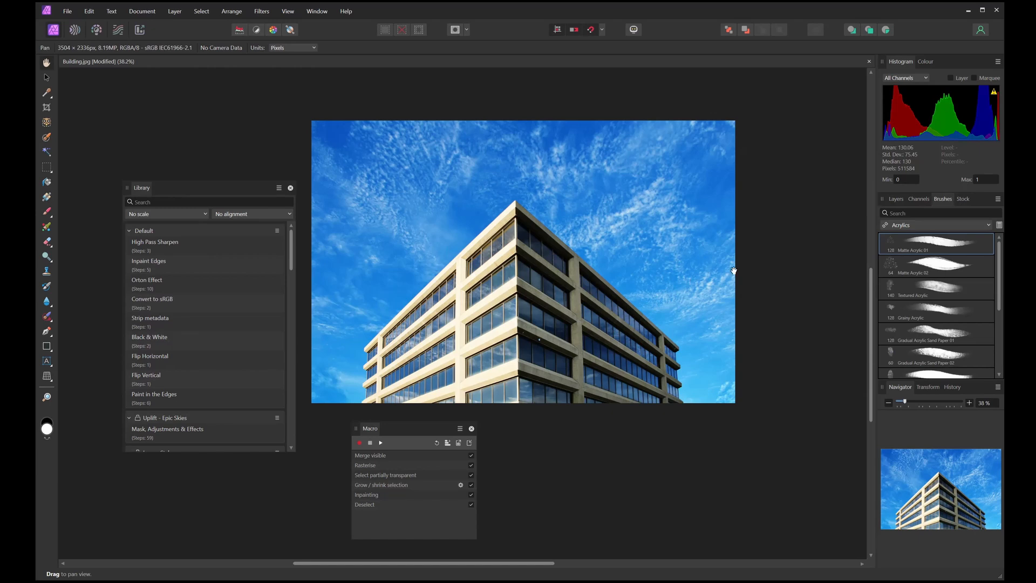
Step: Search the Pexels stock library for "building" and browse the resulting photos
left_click(963, 199)
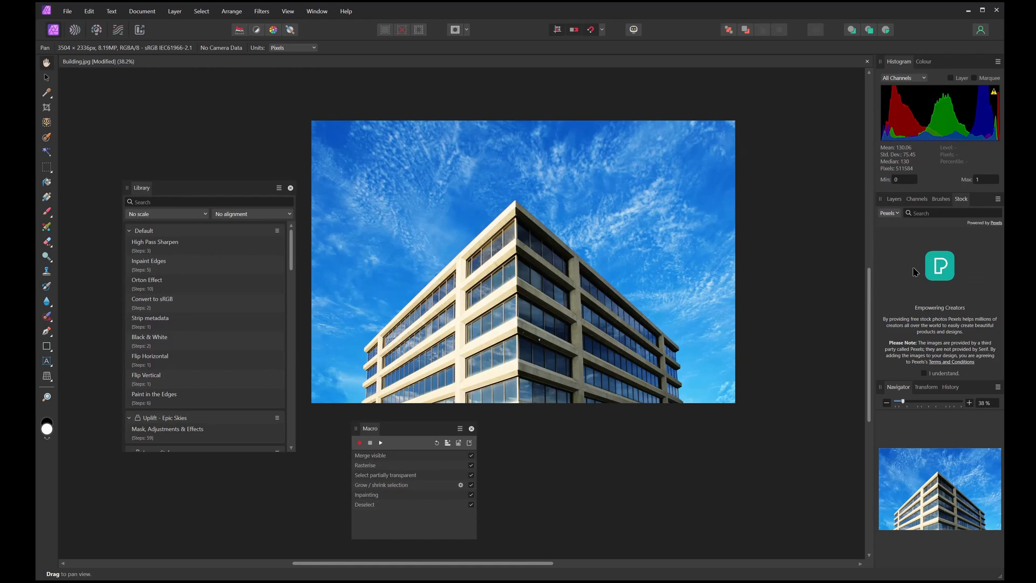
left_click(928, 213)
type("building")
key("Return")
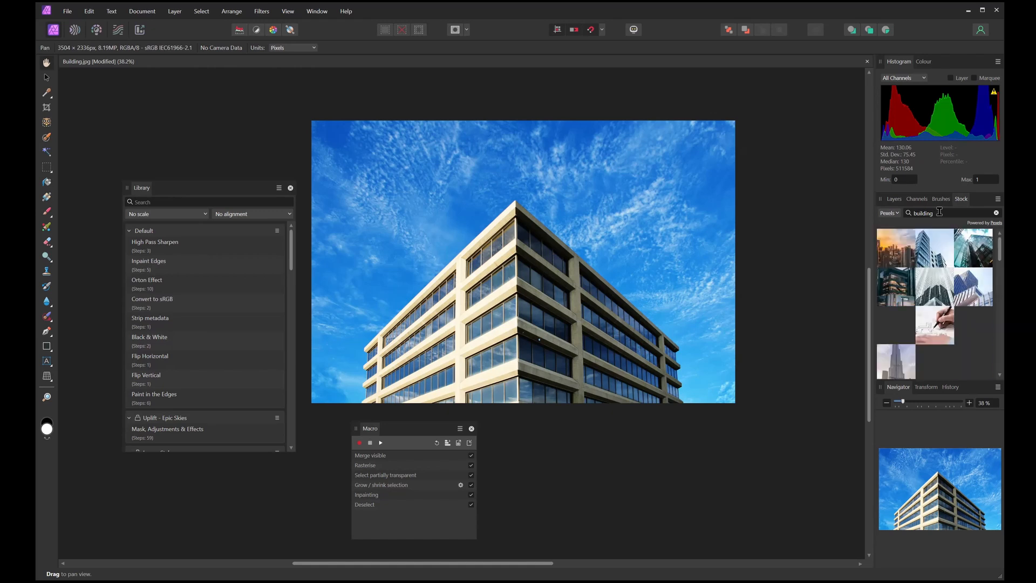
scroll(934, 291, "down", 5)
scroll(935, 299, "down", 3)
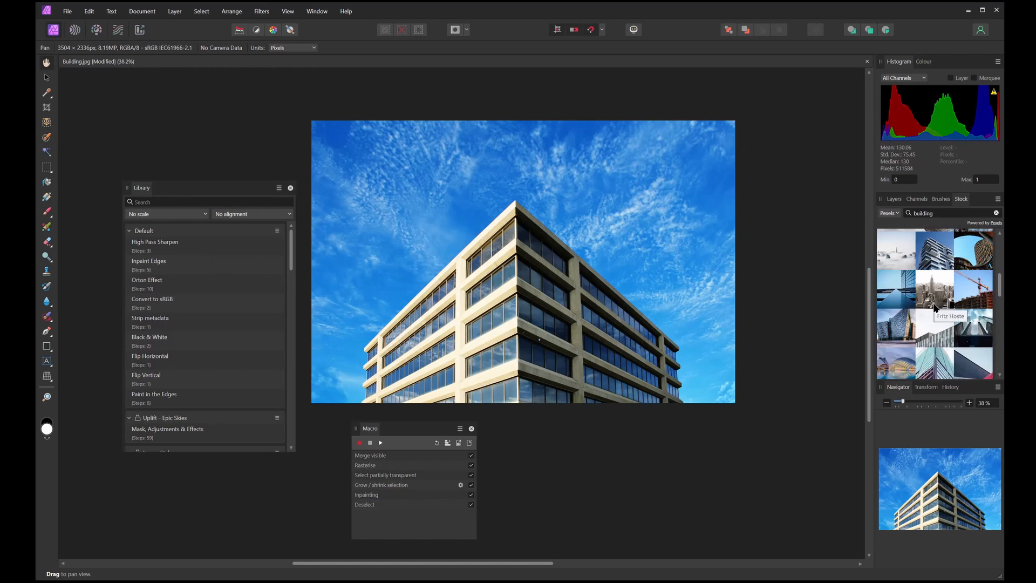
scroll(935, 303, "down", 5)
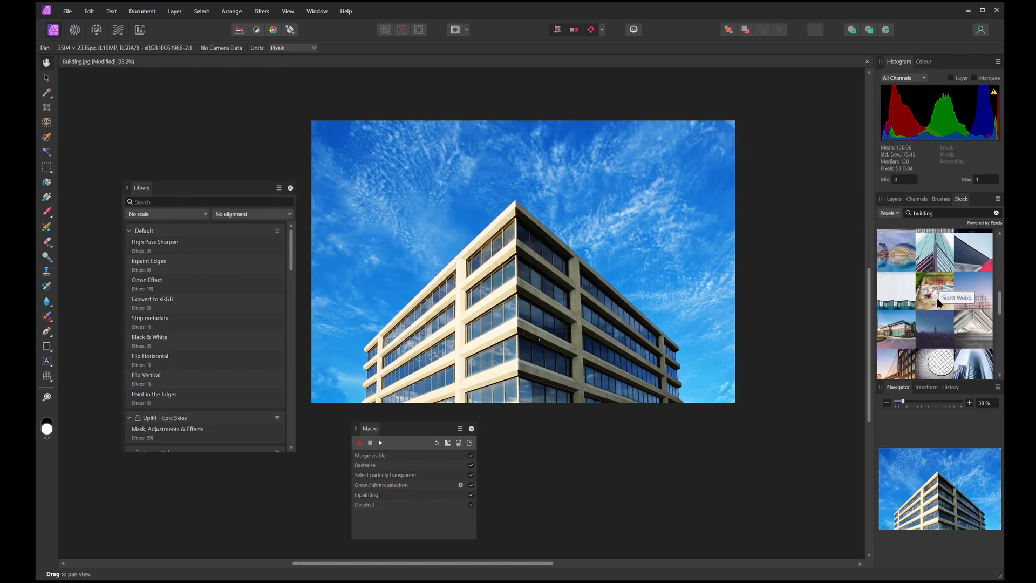
scroll(941, 333, "down", 3)
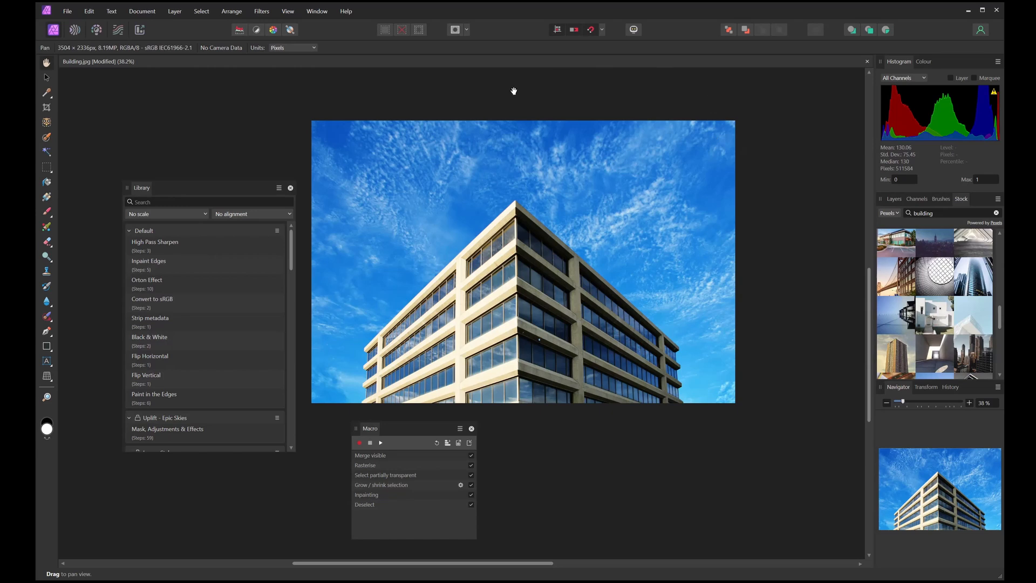
Step: Close Building.jpg without saving its changes and widen the stock photo area to fit more thumbnails per row
left_click(867, 63)
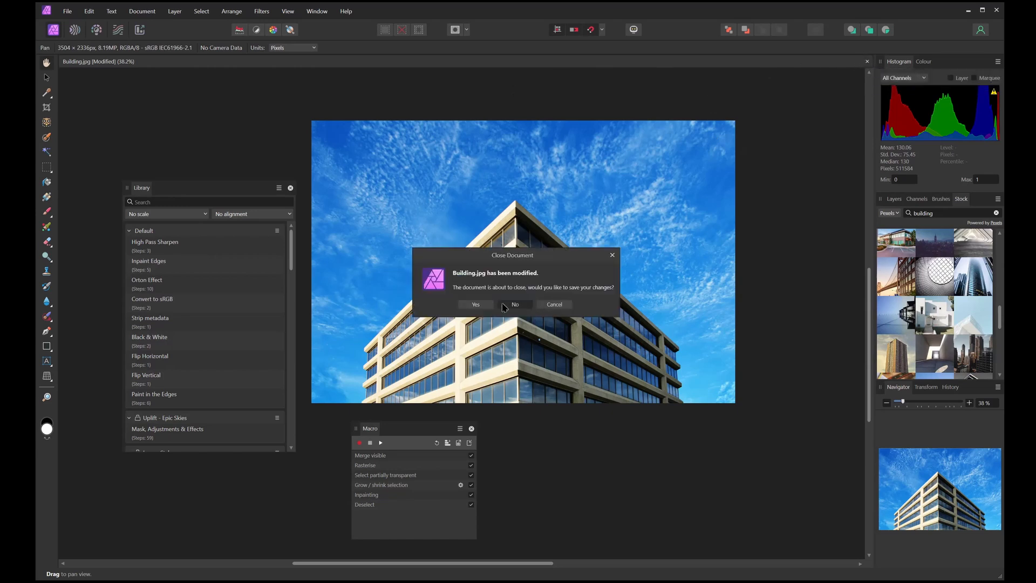
left_click(504, 306)
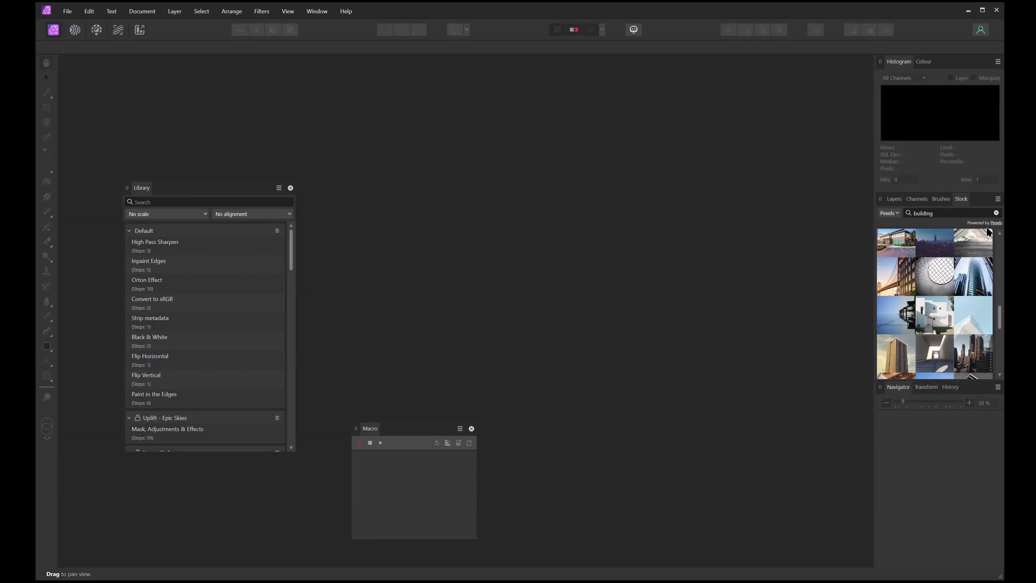
left_click_drag(998, 318, 998, 301)
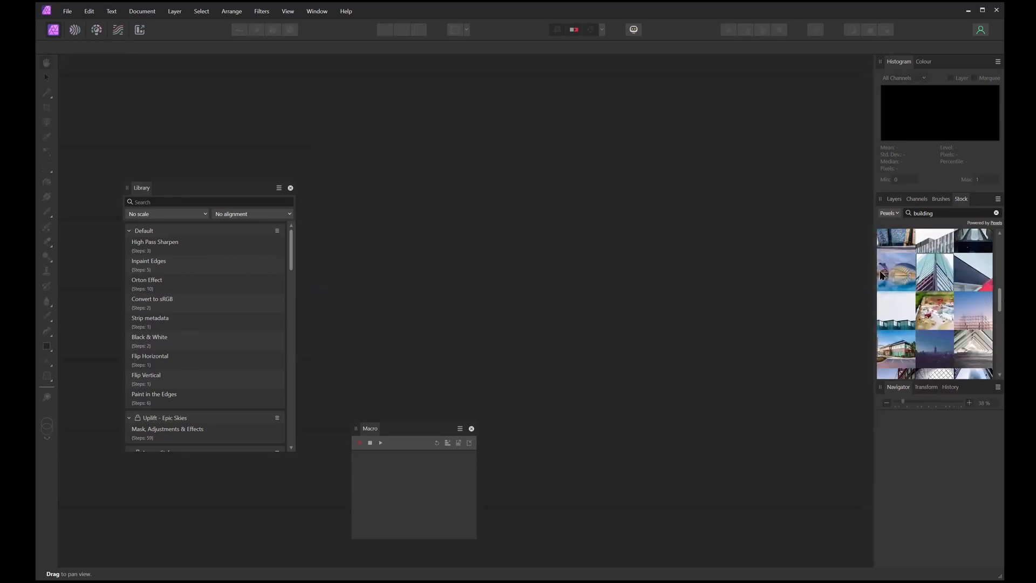
left_click_drag(874, 272, 774, 281)
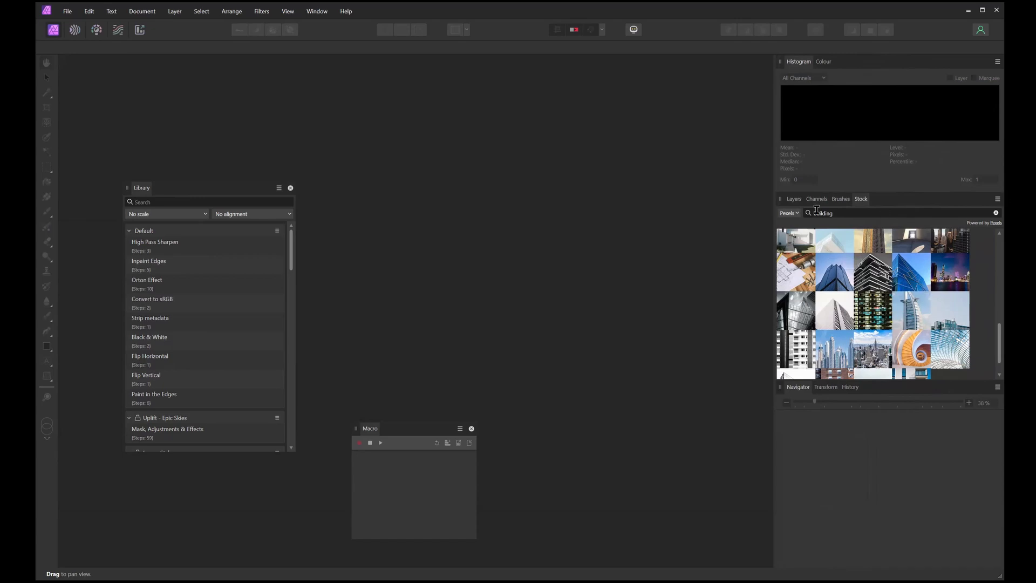
Step: Open the blue glass skyscraper photo from Pexels as a new document, accepting the stock disclaimer and dismissing the photo credit
left_click(791, 215)
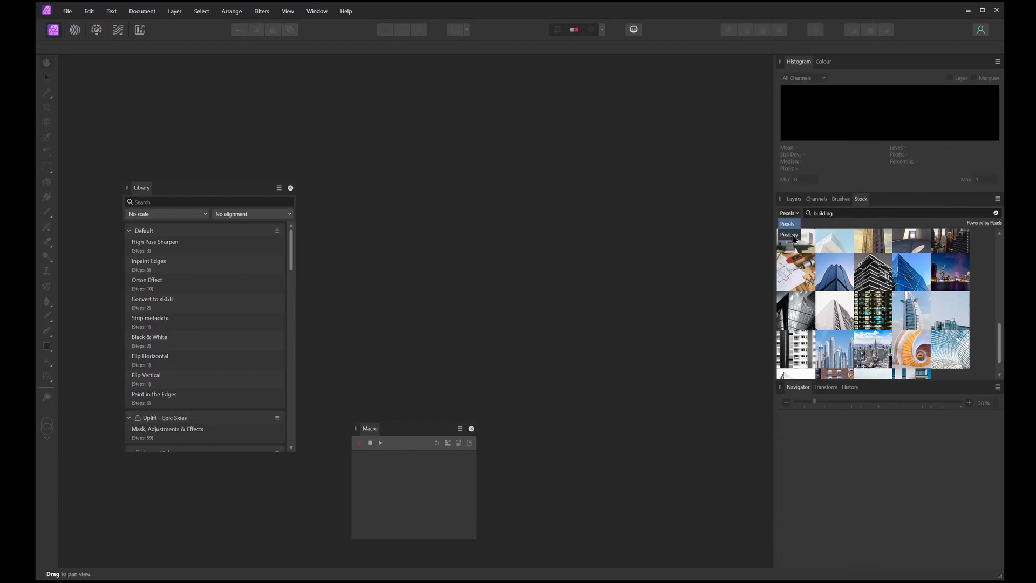
left_click(854, 212)
left_click_drag(838, 282, 659, 301)
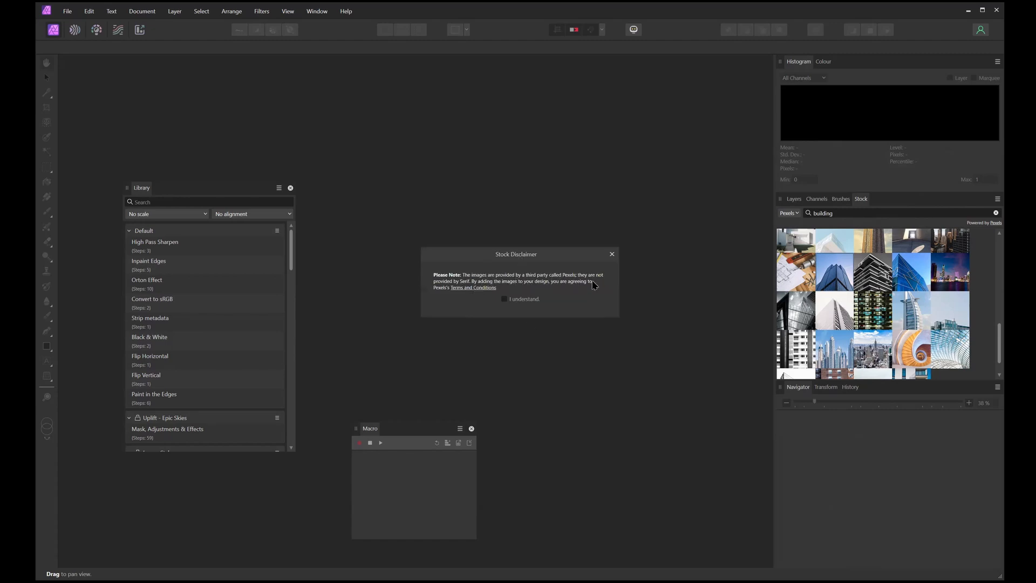
left_click(505, 299)
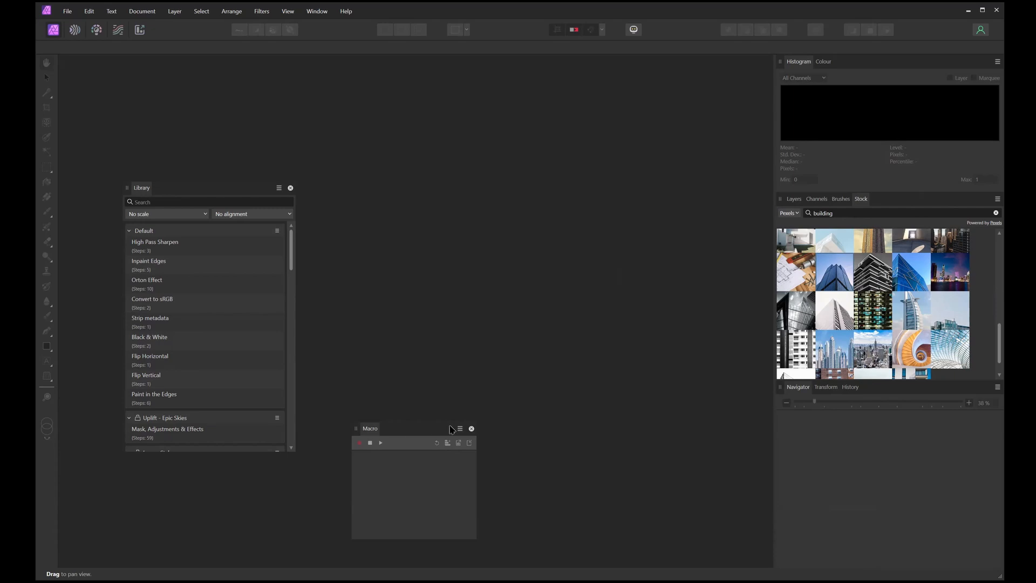
left_click_drag(453, 430, 375, 443)
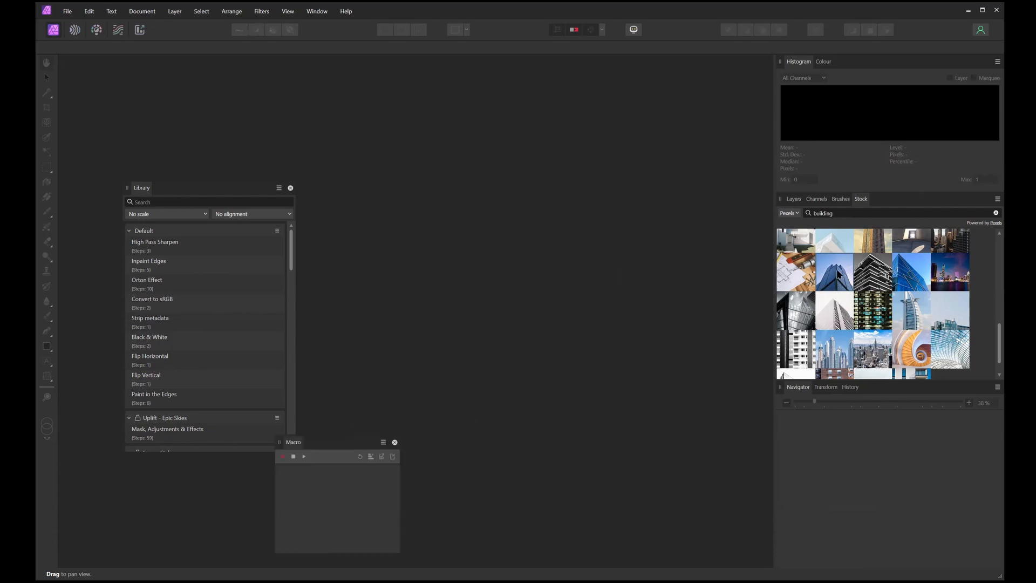
left_click_drag(515, 222, 516, 222)
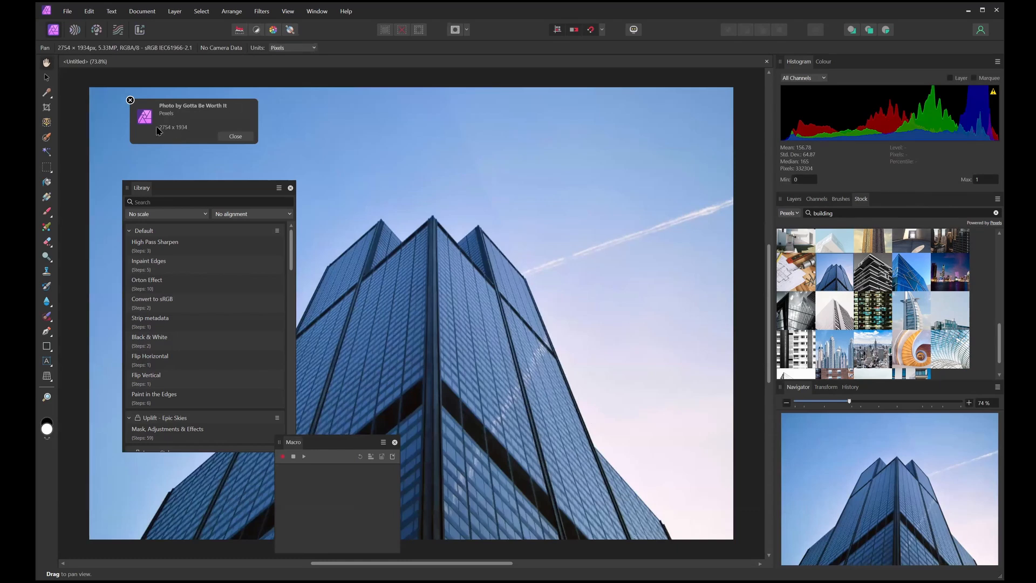
left_click(235, 137)
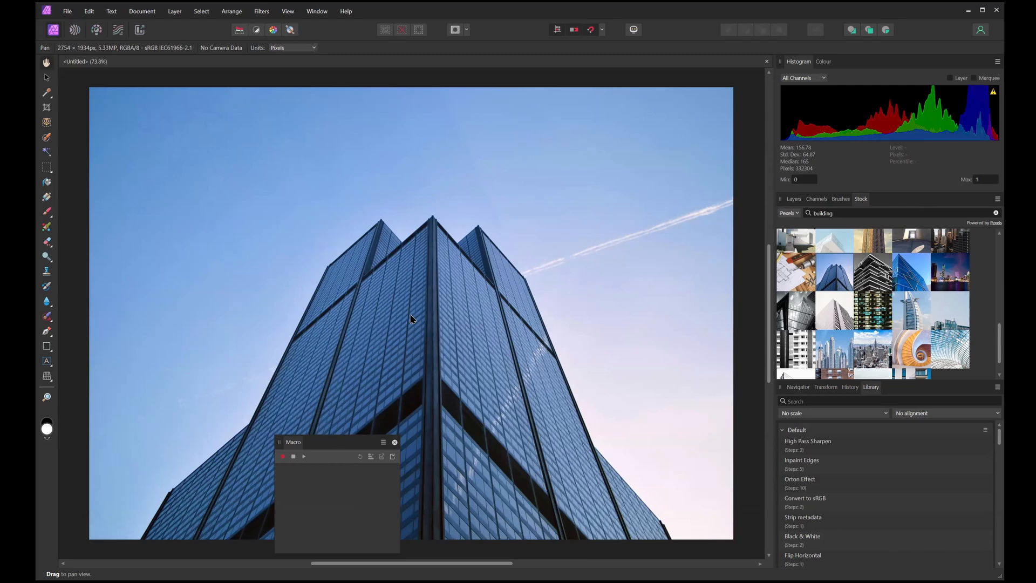
Step: Dock the Library and Macro panels into the Navigator and History group and check their contents
left_click_drag(411, 315, 893, 389)
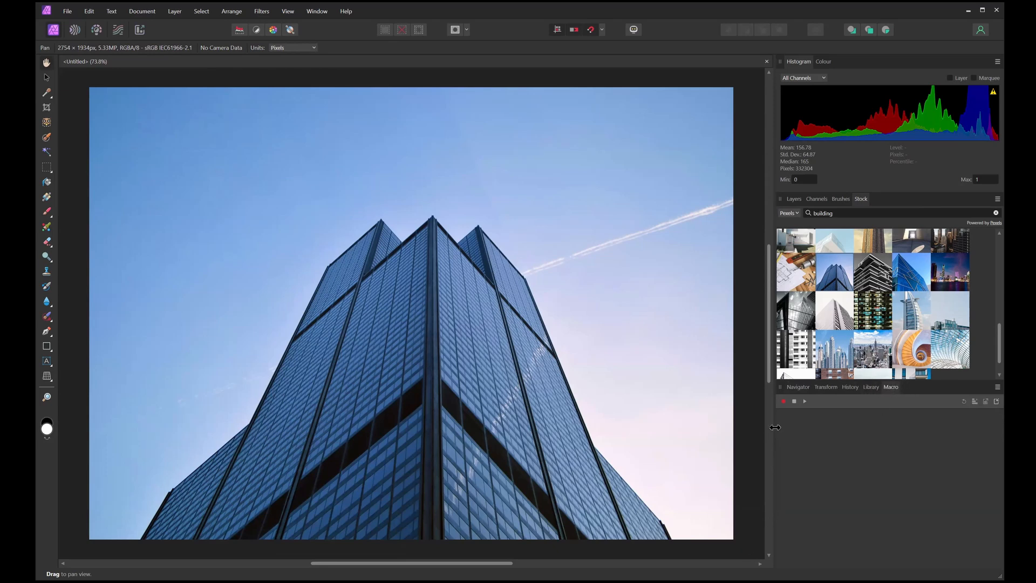
left_click(850, 386)
left_click(797, 388)
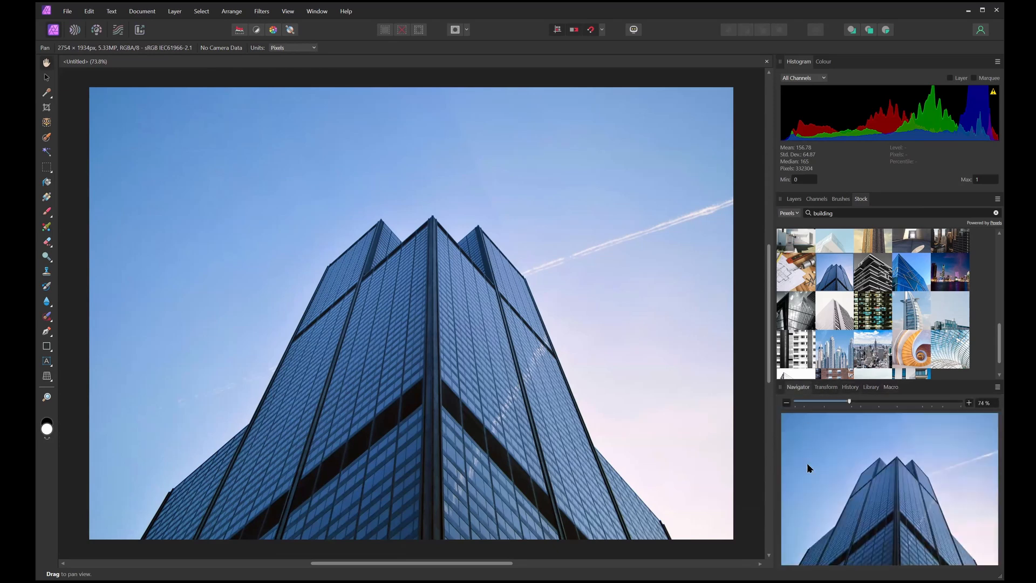
left_click(871, 388)
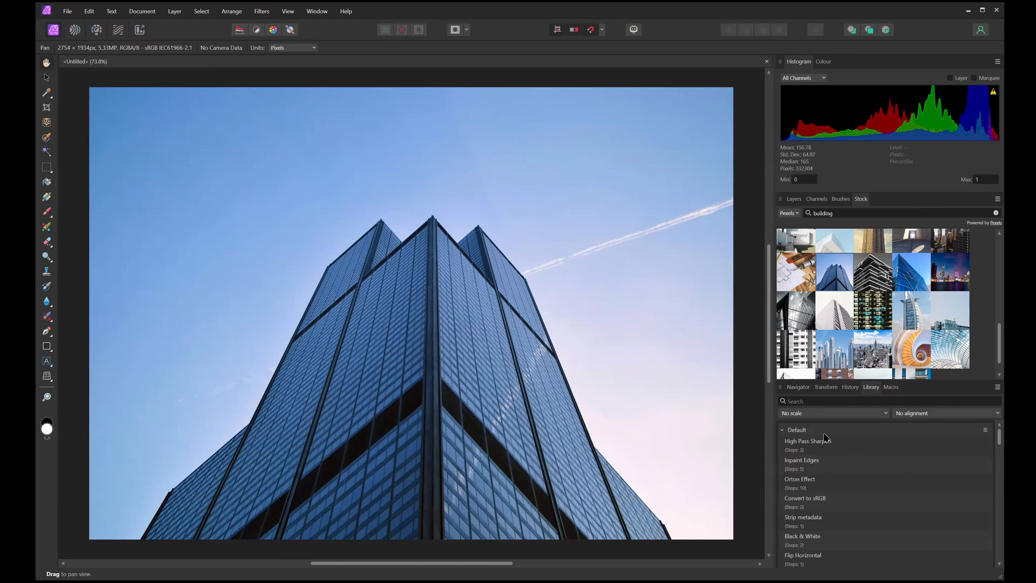
left_click(890, 388)
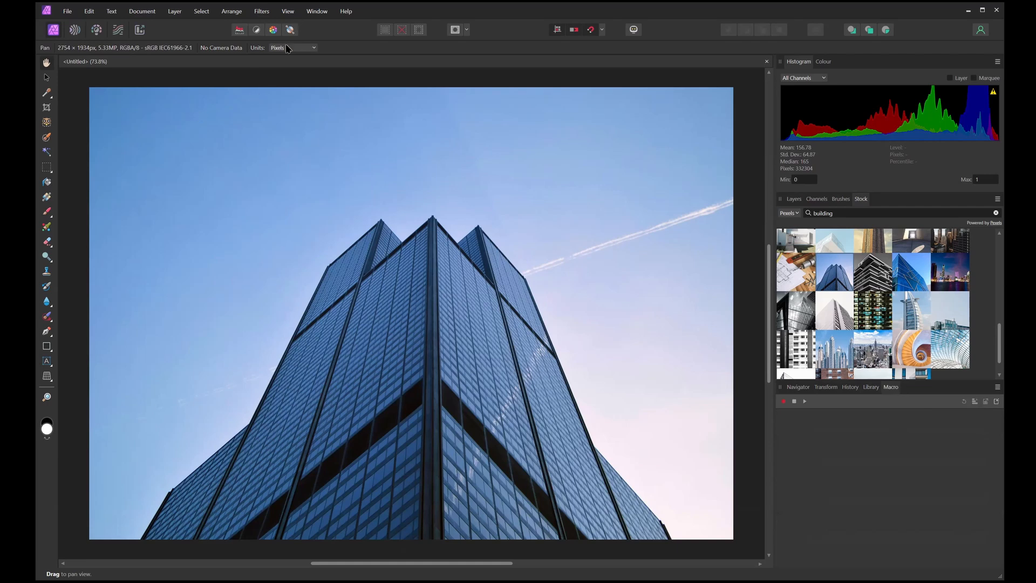
left_click(871, 387)
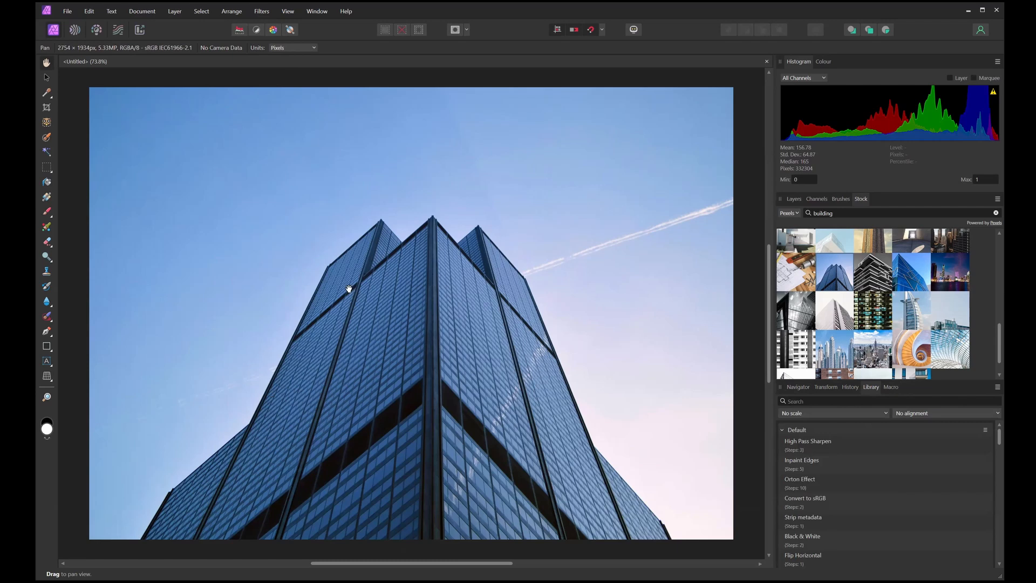
scroll(342, 289, "down", 3)
scroll(413, 344, "up", 2)
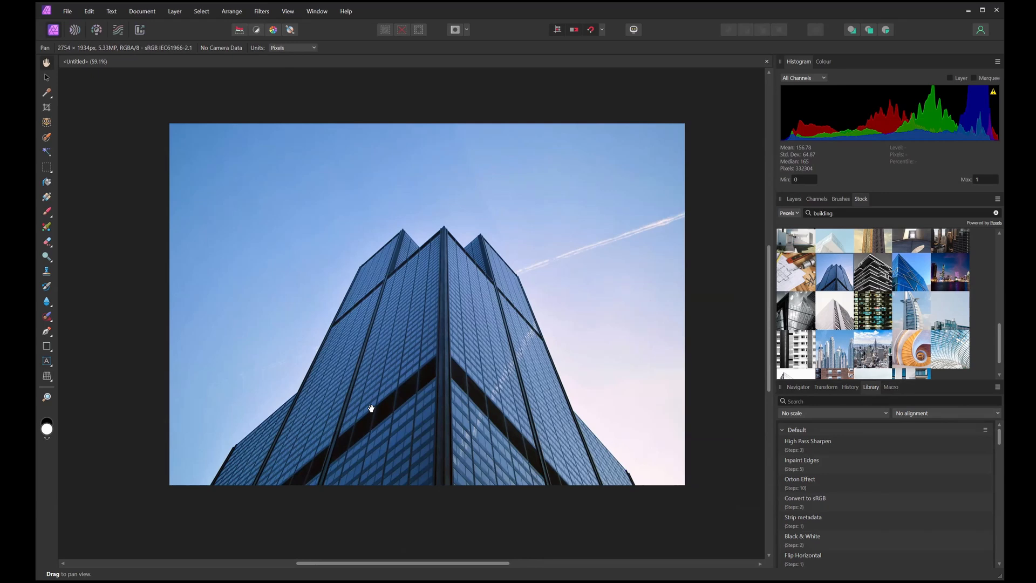
scroll(413, 380, "down", 2)
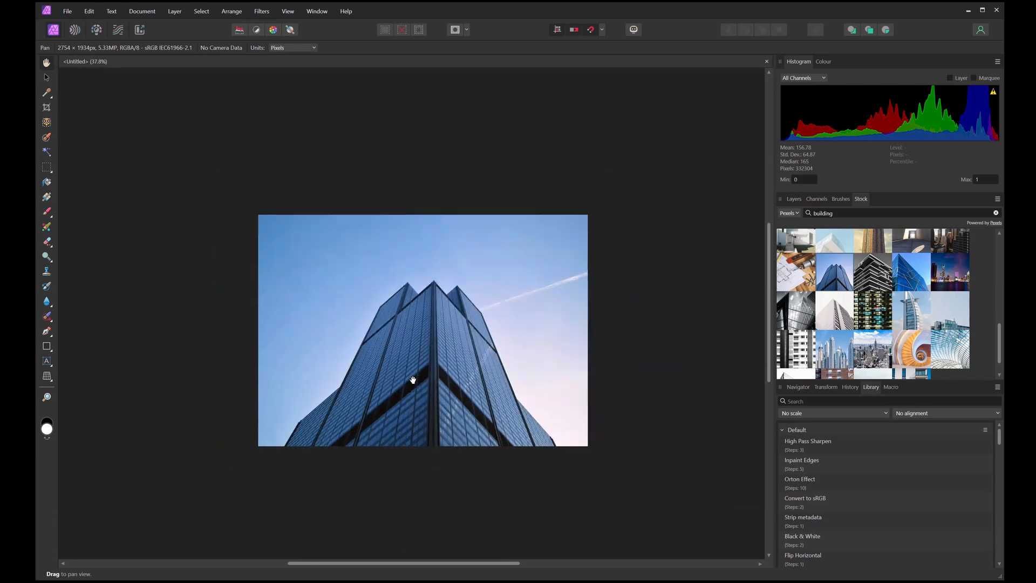
scroll(392, 313, "up", 1)
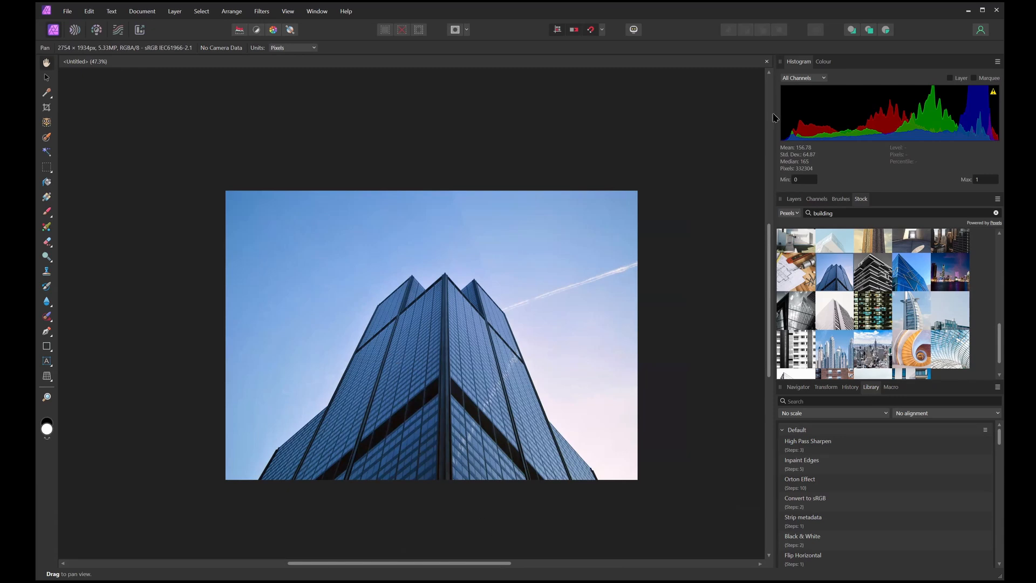
Step: Close the untitled skyscraper document and display the layers of the Perspective TV image
left_click(765, 63)
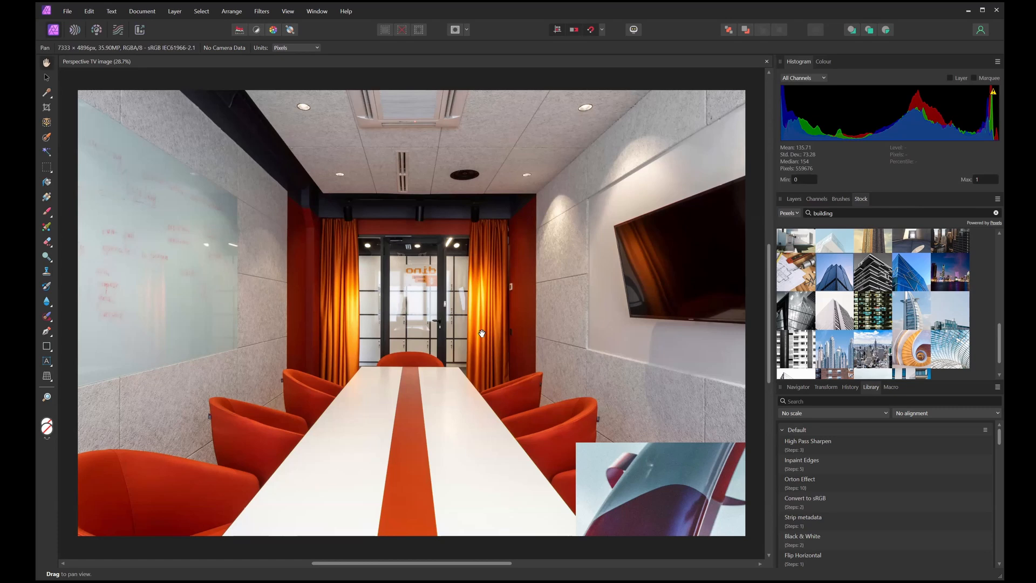
left_click(793, 199)
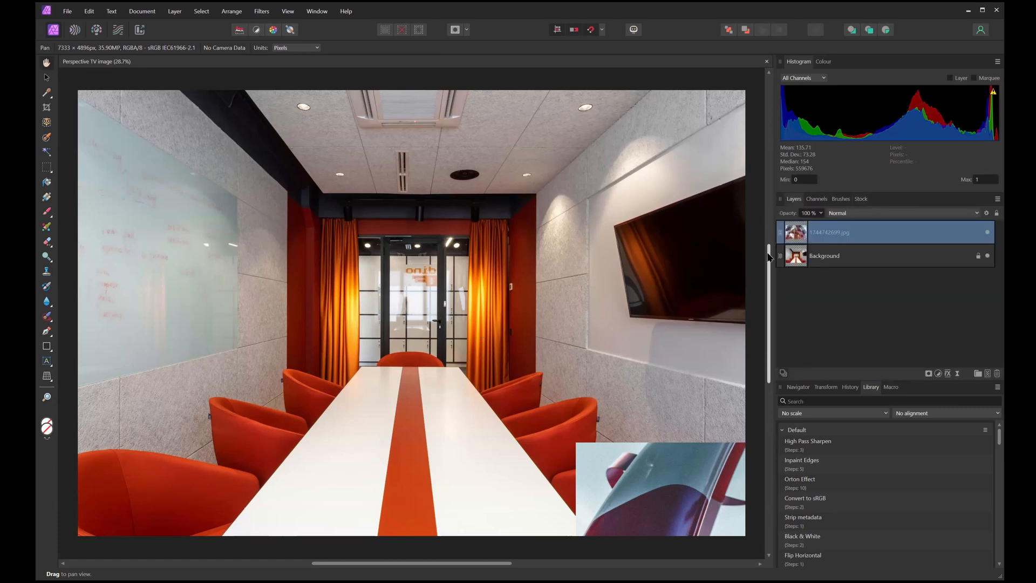
right_click(861, 233)
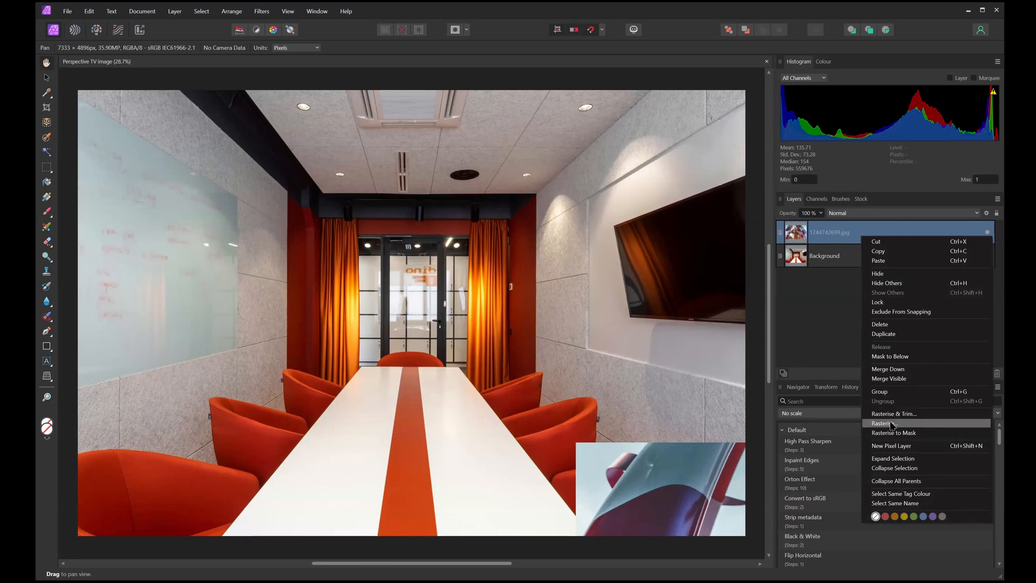
left_click(828, 317)
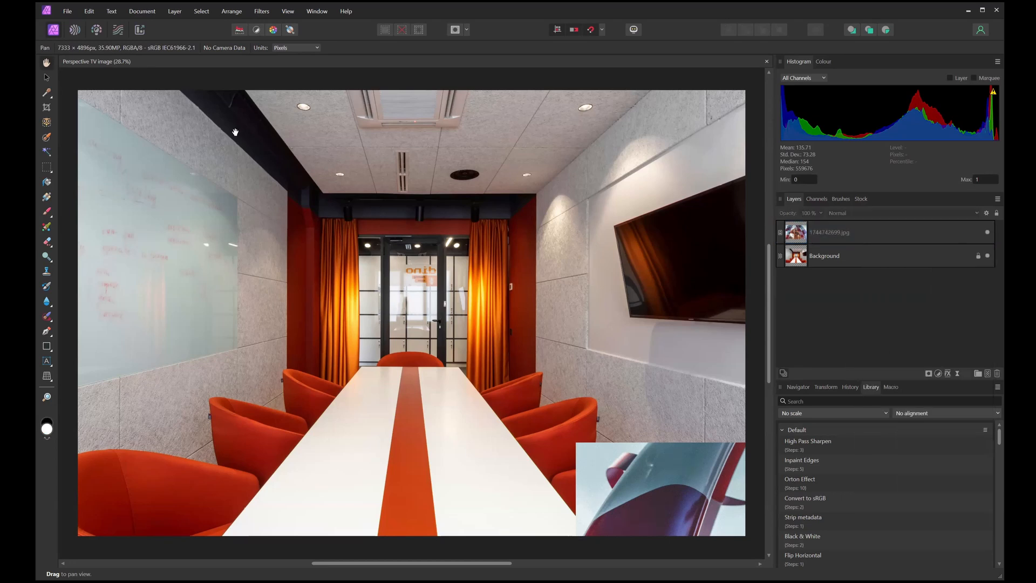
left_click(174, 12)
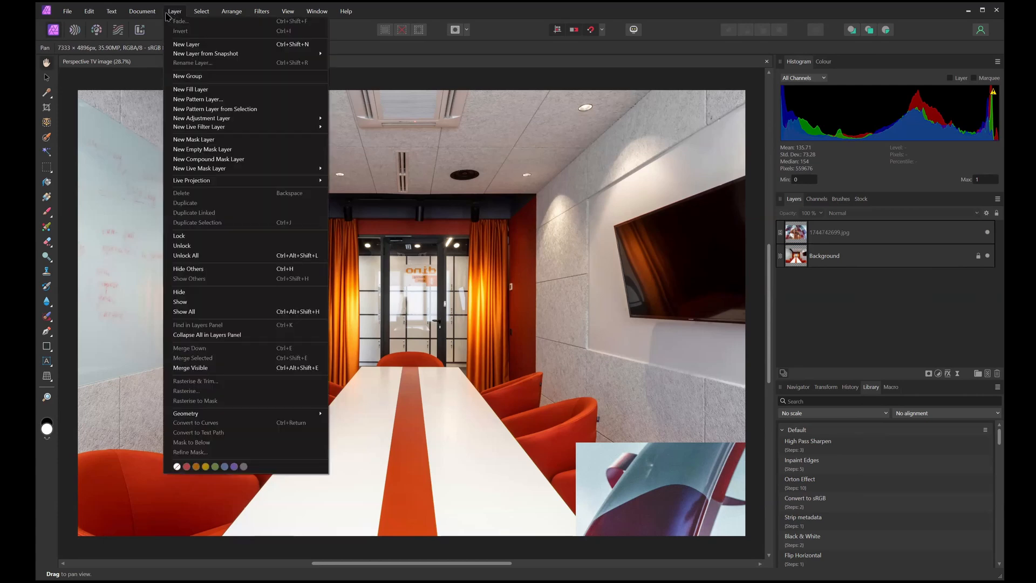
scroll(551, 194, "down", 3)
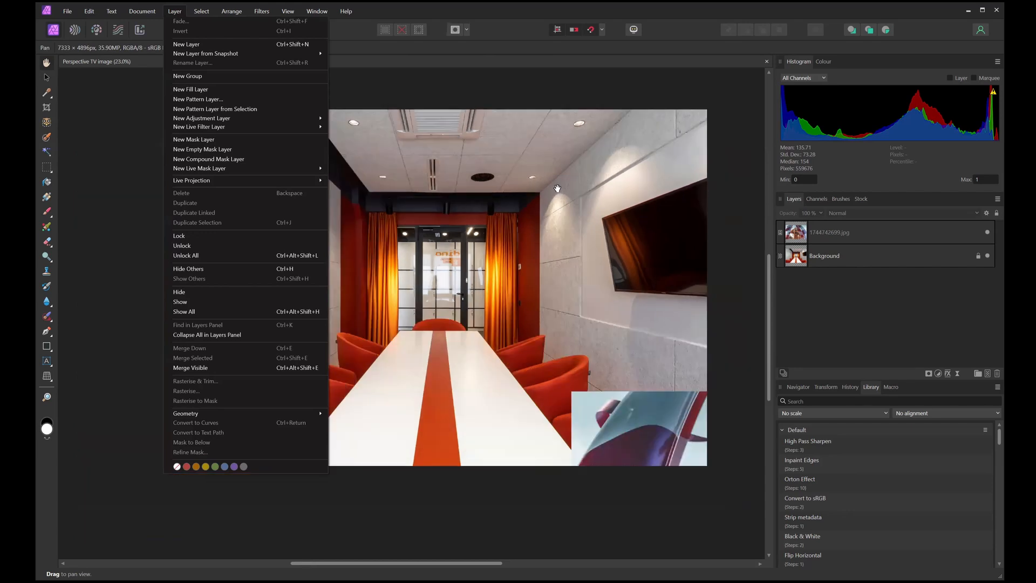
left_click(513, 104)
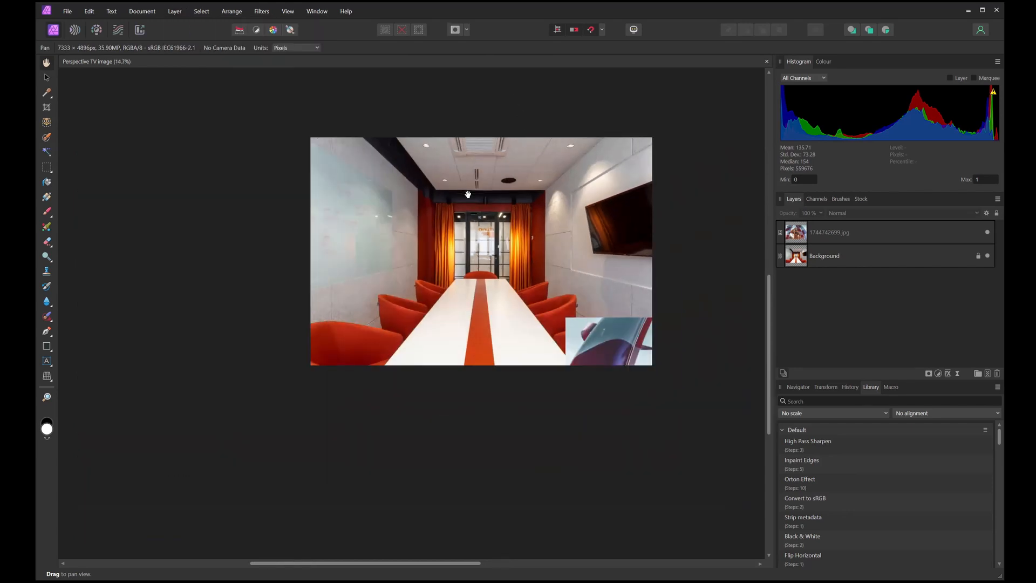
left_click_drag(368, 208, 294, 218)
left_click(151, 13)
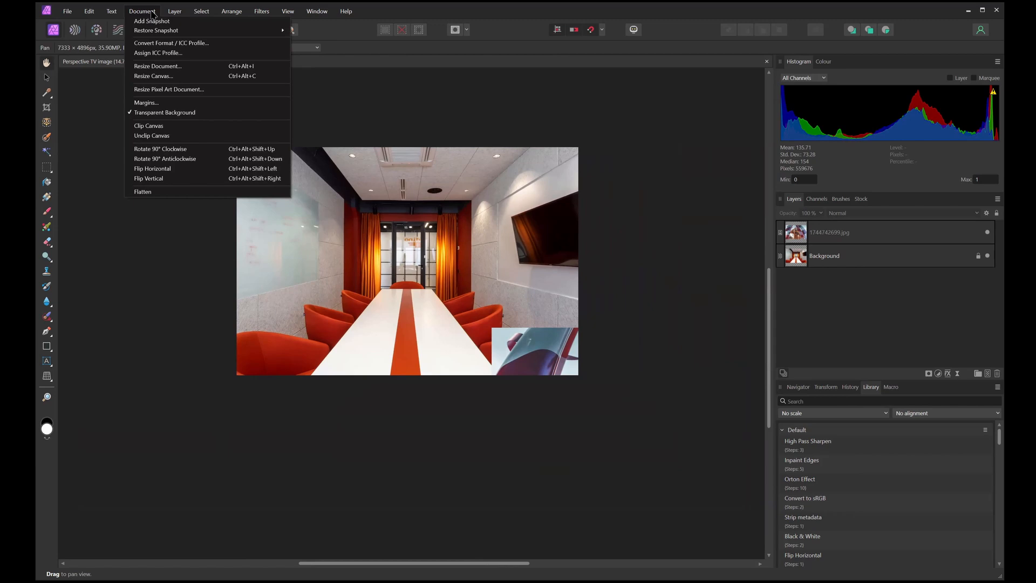
left_click(288, 385)
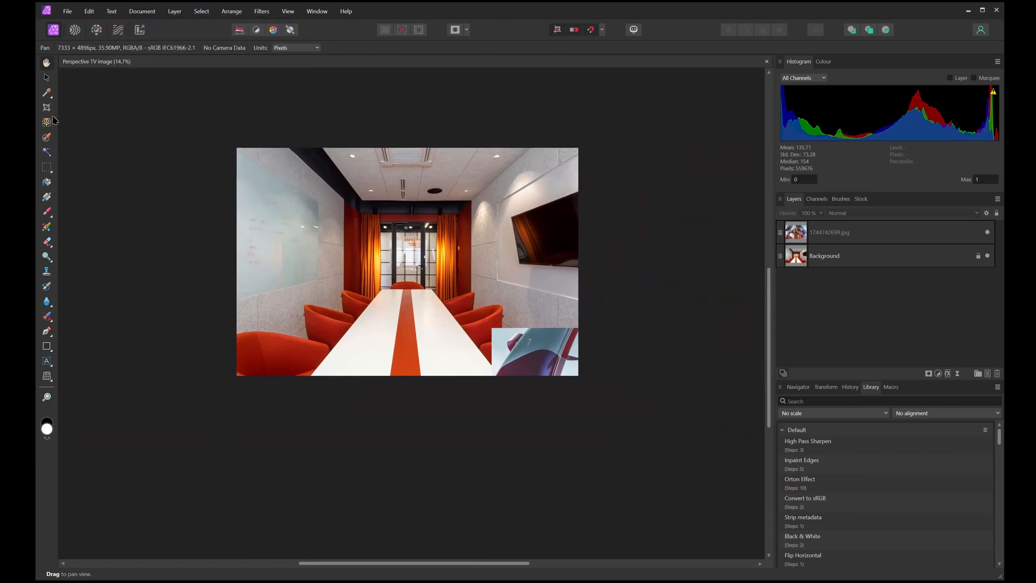
Step: Use the Move tool to shift the placed 1744742699.jpg image slightly up and farther onto the meeting-room canvas
left_click(47, 78)
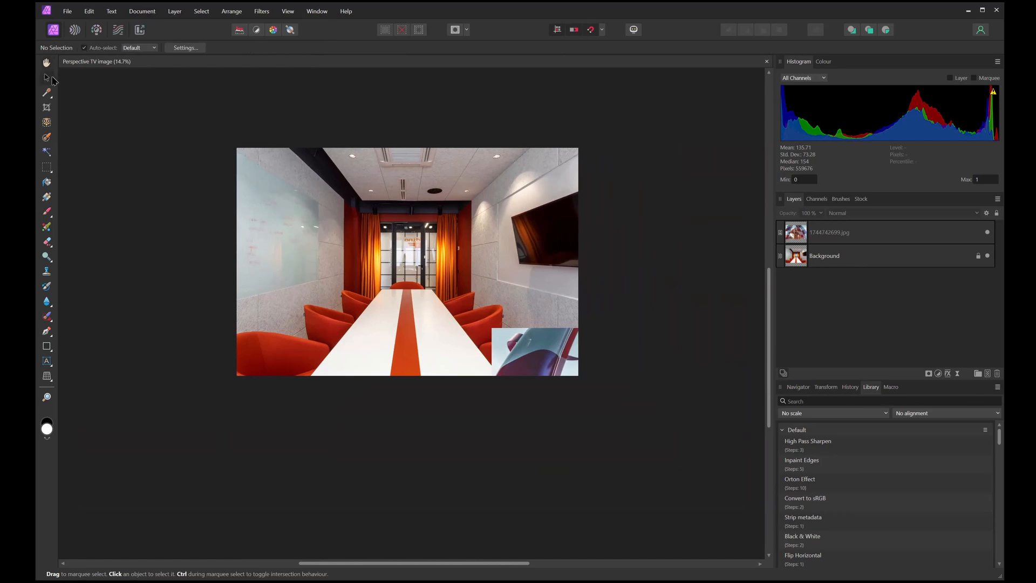
left_click(538, 346)
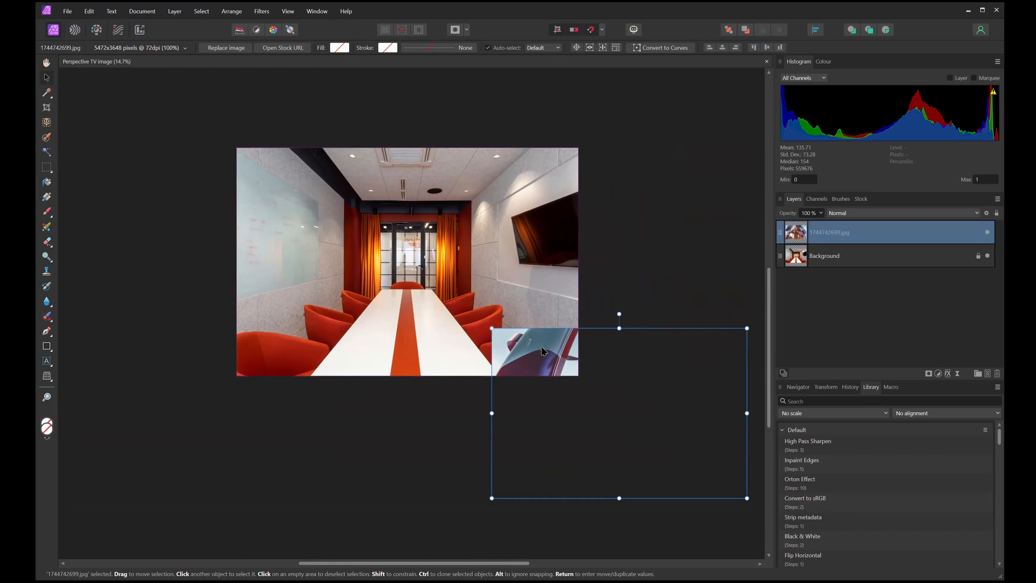
left_click_drag(546, 357, 529, 305)
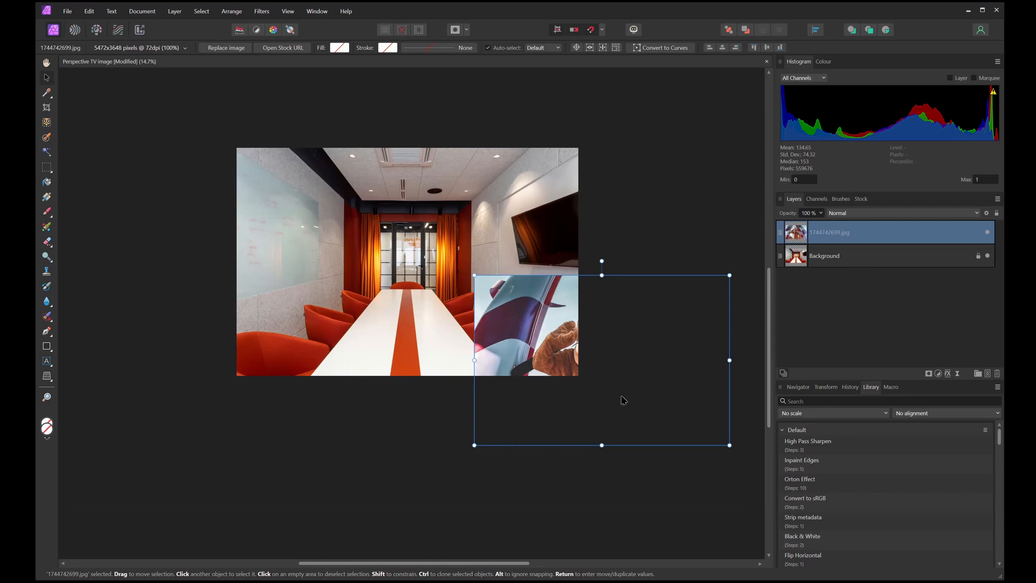
Step: Rasterise the 1744742699.jpg image layer and move it farther left over the meeting-room table
mouse_move(827, 236)
left_mouse_down()
mouse_move(831, 270)
mouse_move(823, 245)
left_mouse_up()
right_click(822, 247)
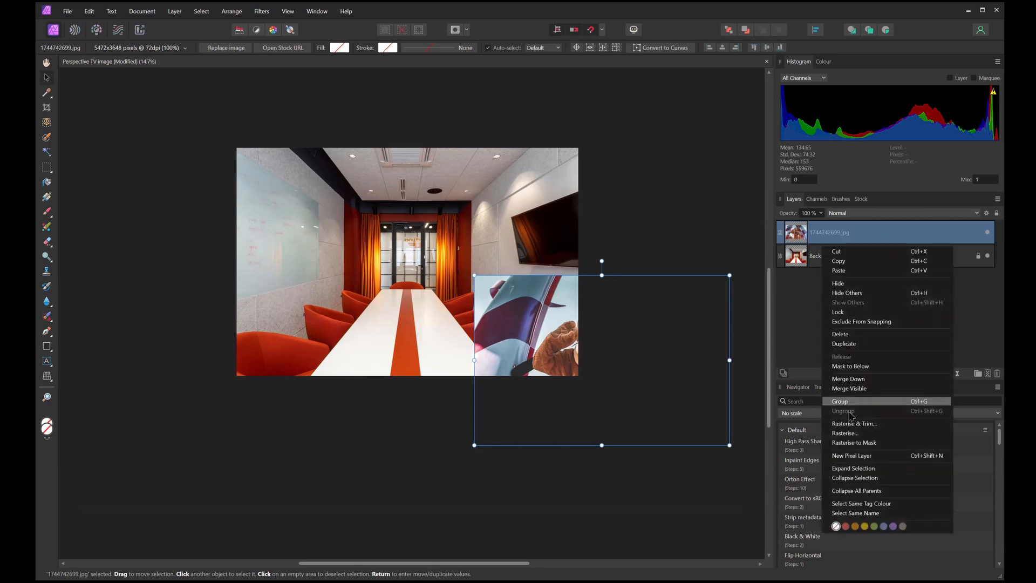
left_click(849, 433)
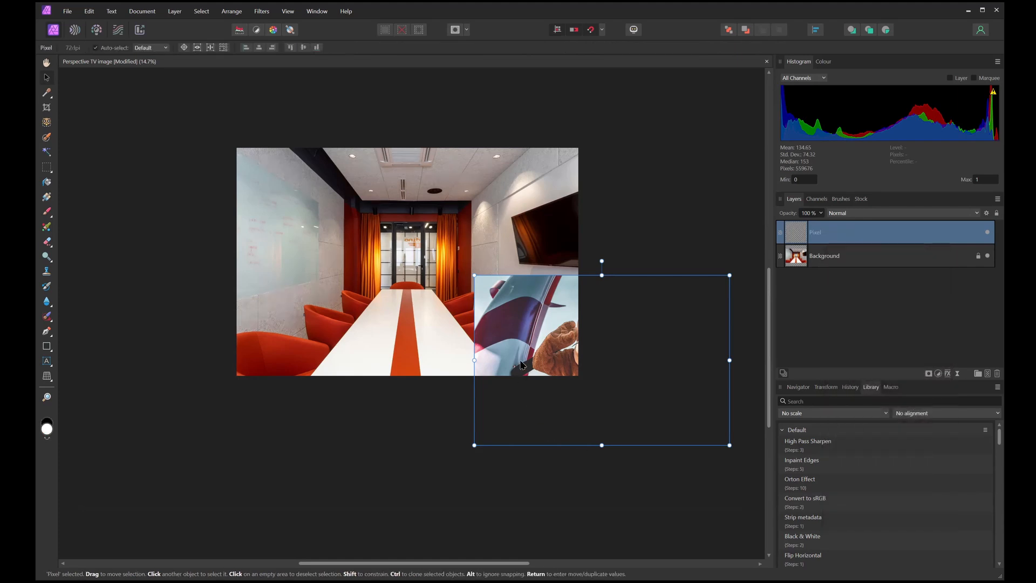
left_click_drag(545, 351, 508, 346)
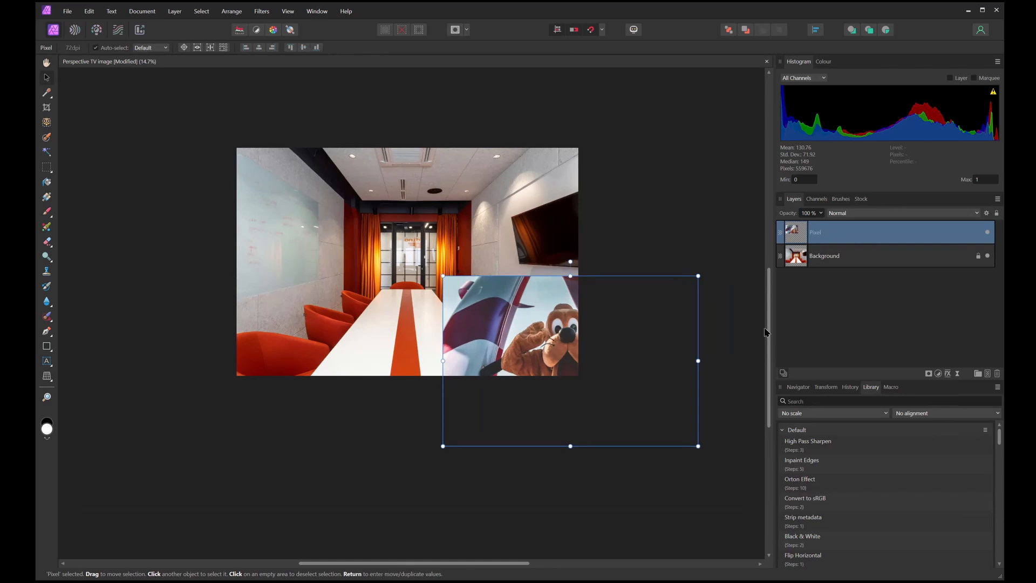
Step: Try rasterising and trimming the Background layer and moving both layers, and undo these changes
right_click(830, 259)
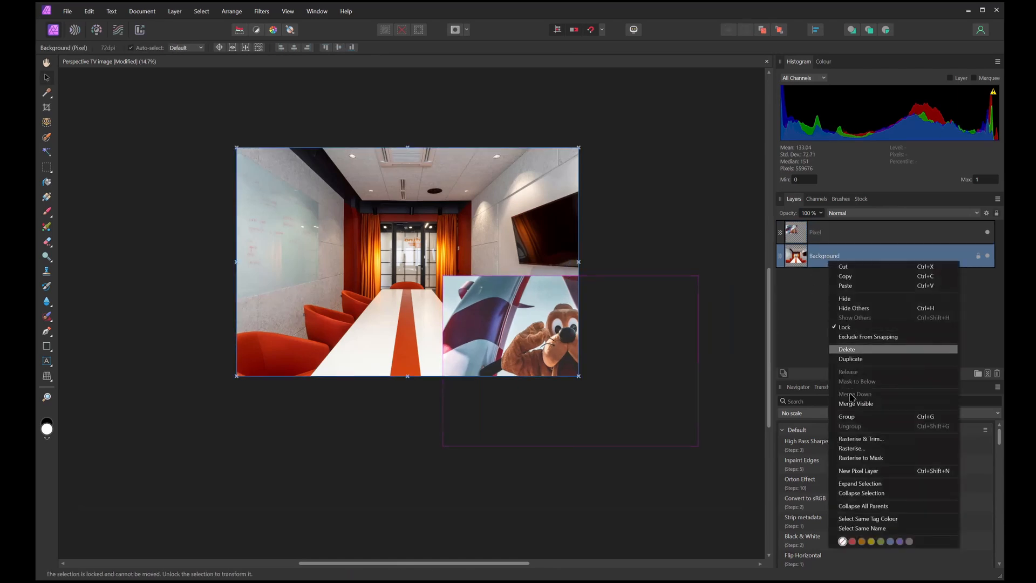
left_click(866, 440)
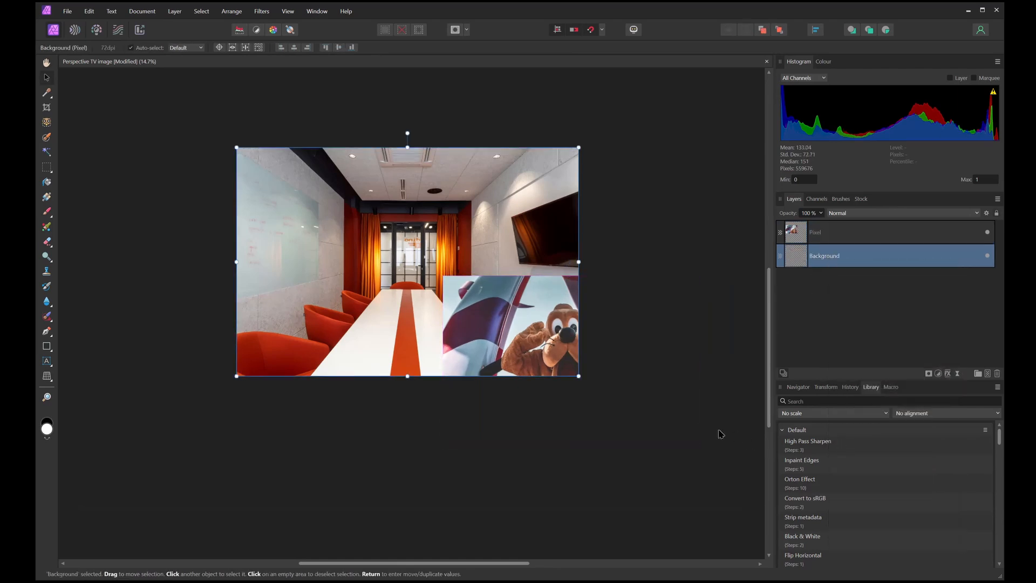
left_click_drag(514, 320, 484, 306)
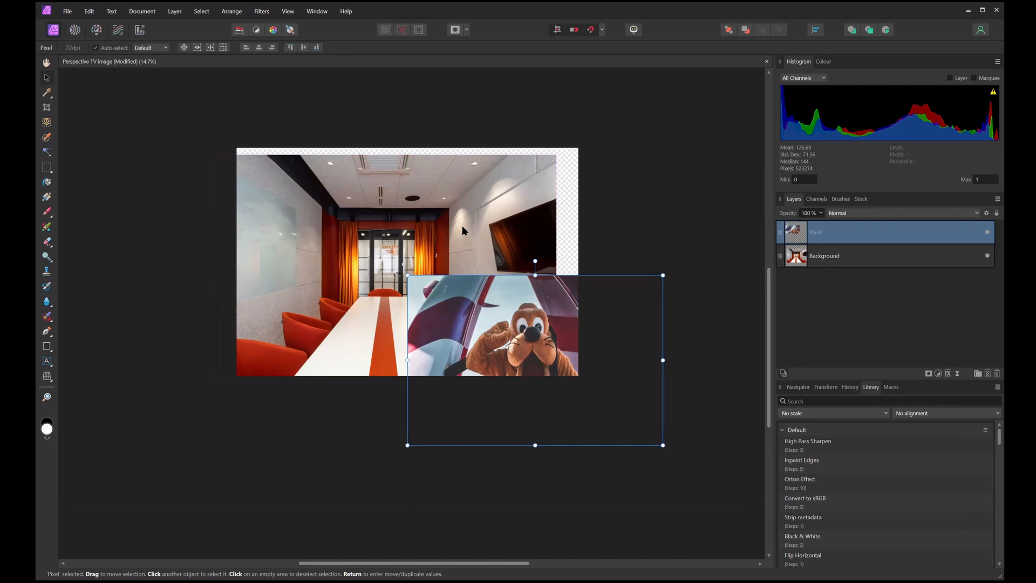
key("ctrl+z")
key("ctrl+z")
key("ctrl+z")
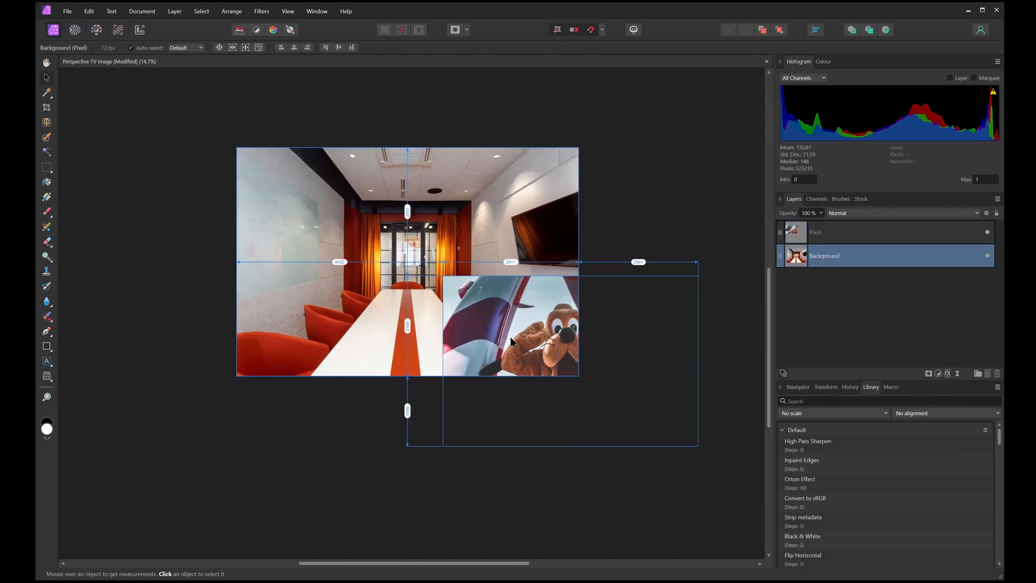
key("ctrl+z")
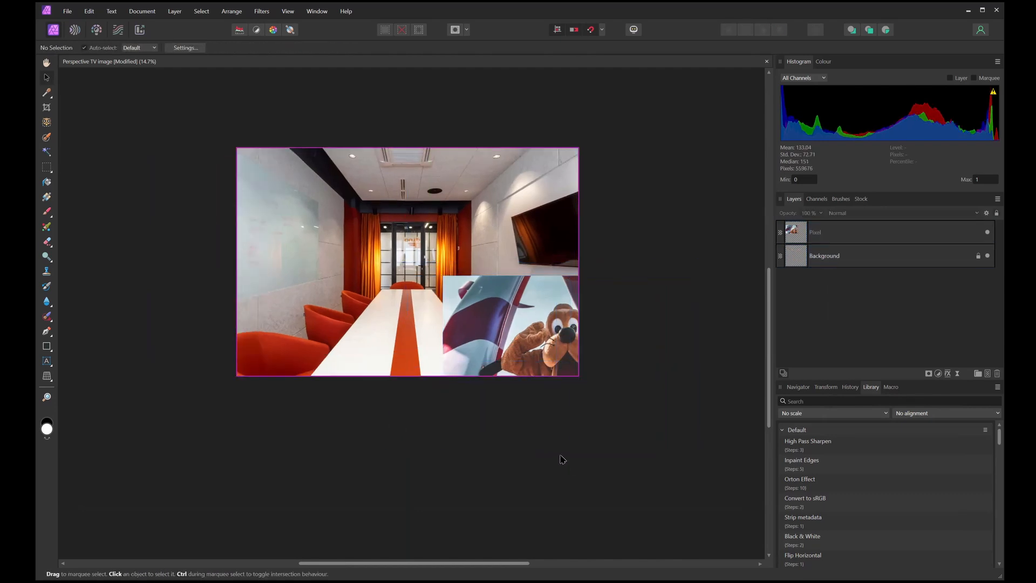
Step: Rasterise and trim the Background layer, and move the dog mascot photo slightly up and left over the meeting room
left_click(523, 356)
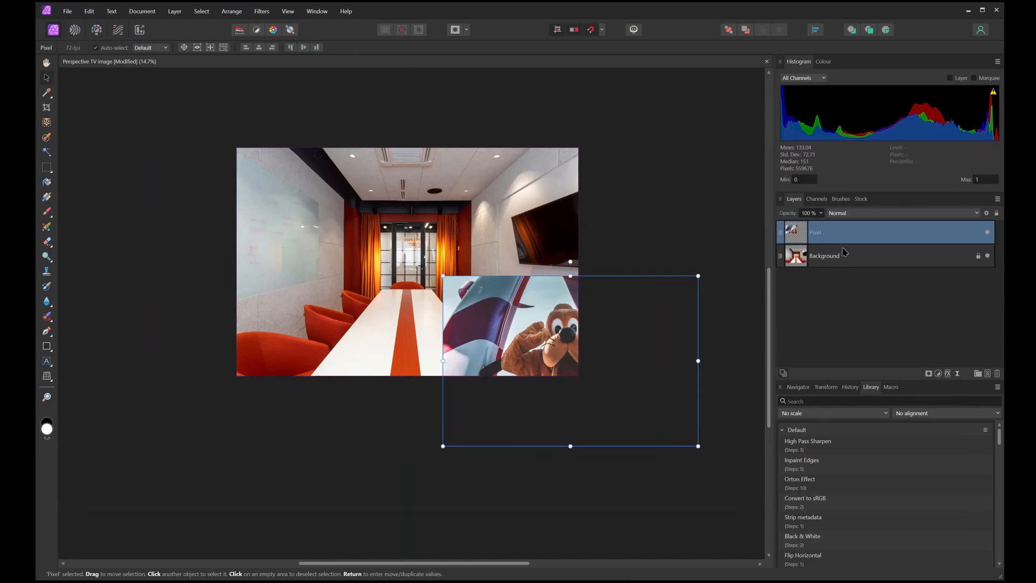
right_click(802, 258)
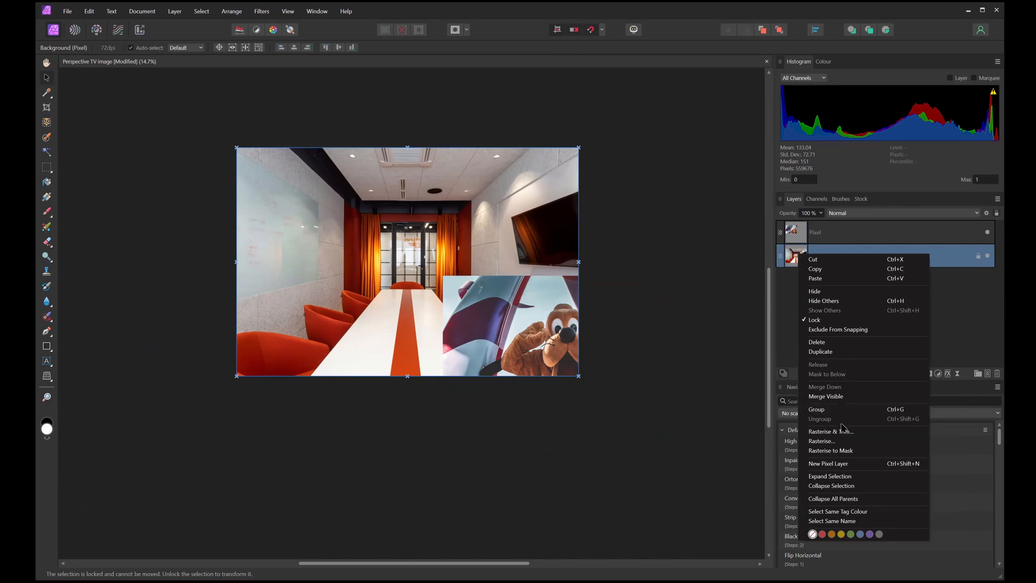
left_click(843, 431)
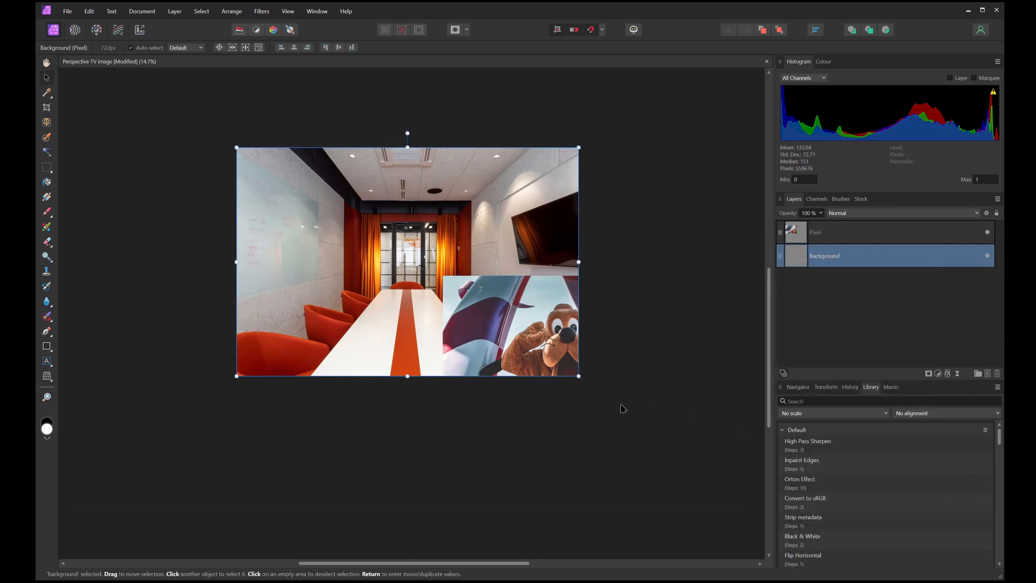
left_click(554, 335)
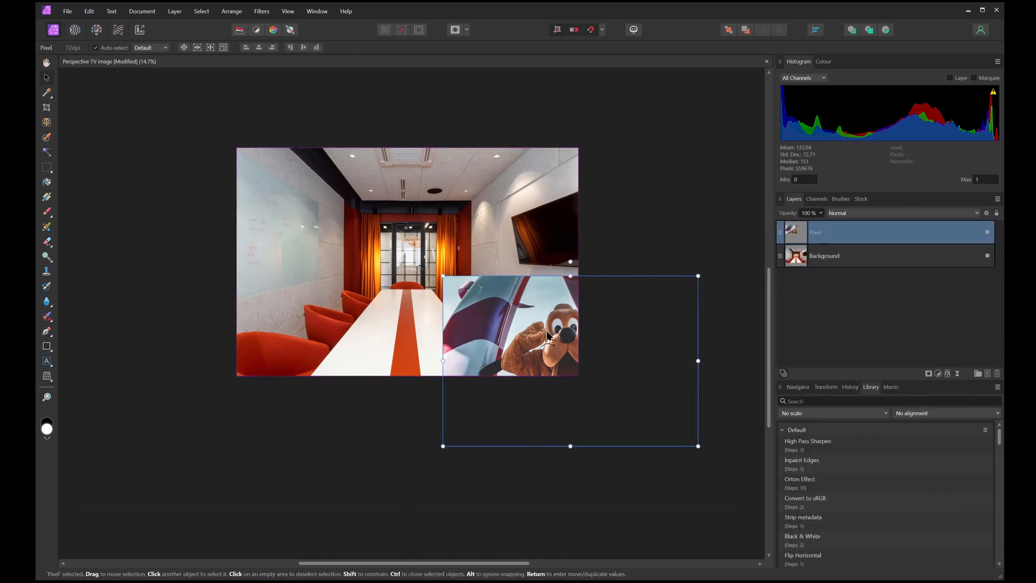
mouse_move(548, 335)
left_mouse_down()
mouse_move(479, 306)
mouse_move(448, 264)
mouse_move(545, 330)
mouse_move(535, 323)
left_mouse_up()
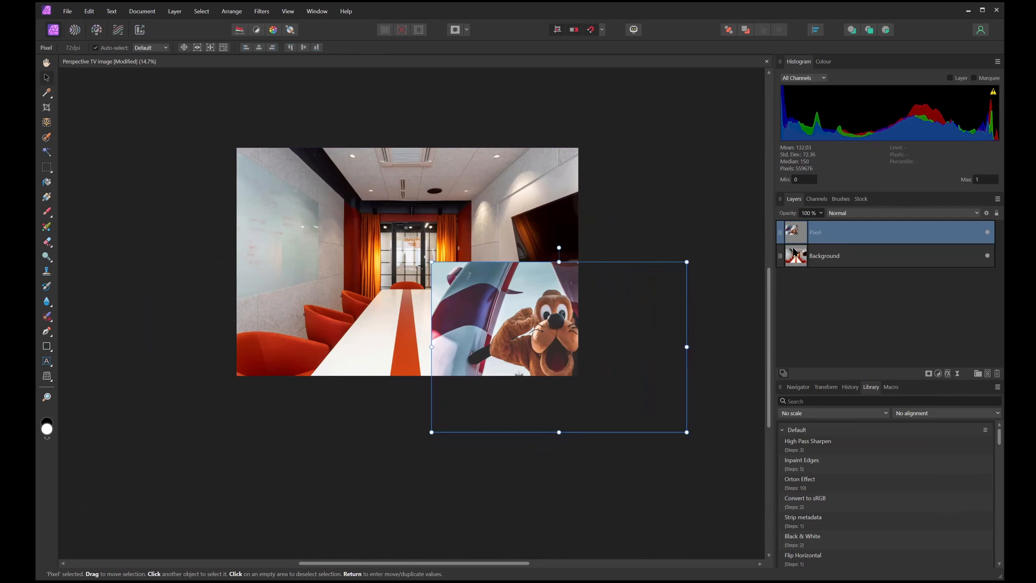
double_click(825, 233)
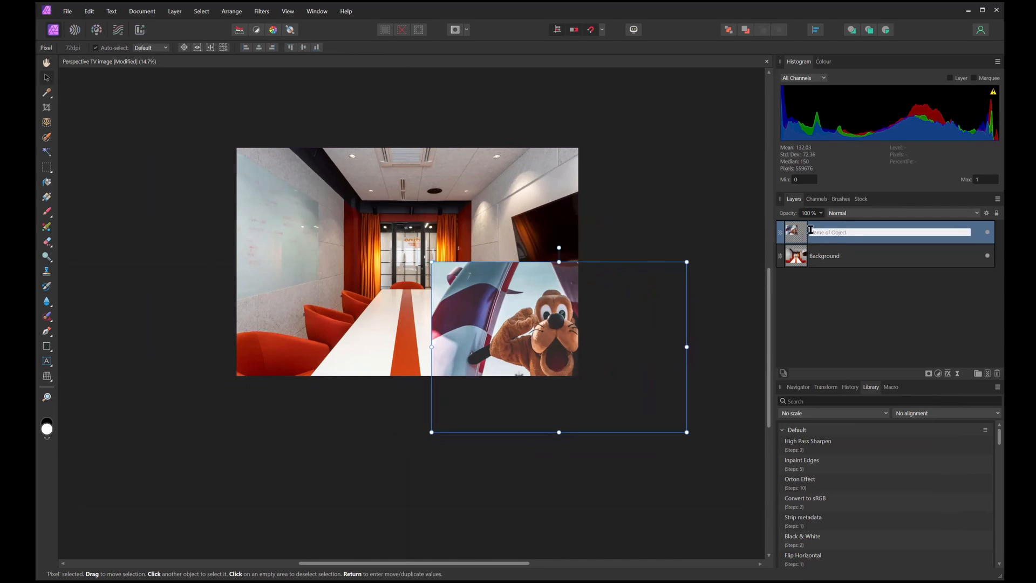
right_click(803, 239)
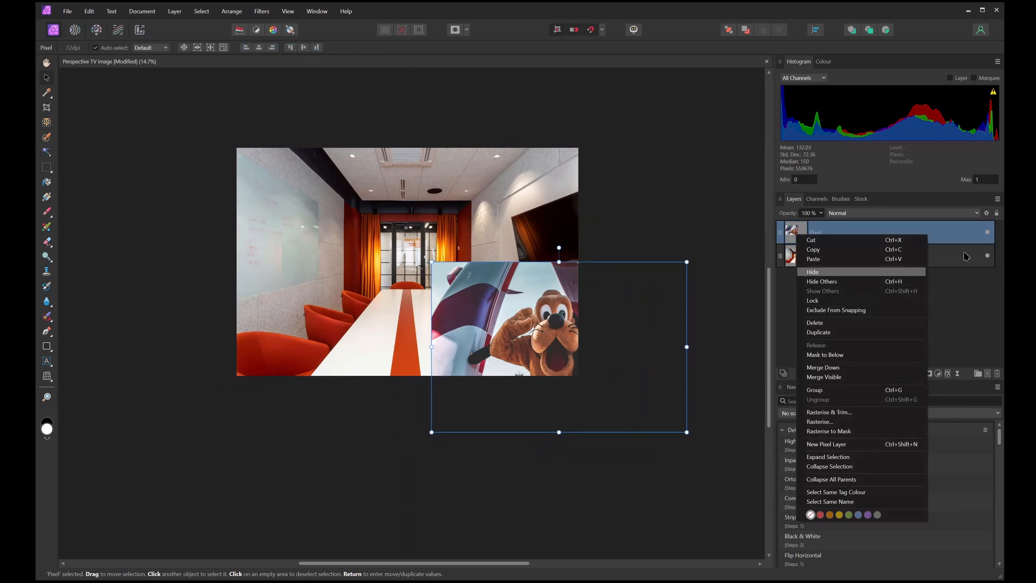
left_click(798, 267)
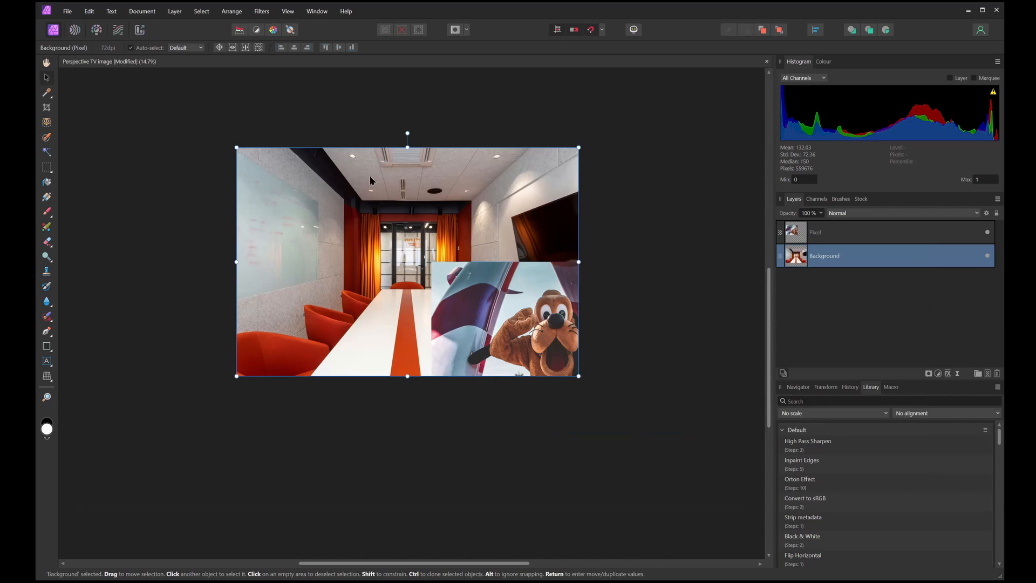
left_click(798, 232)
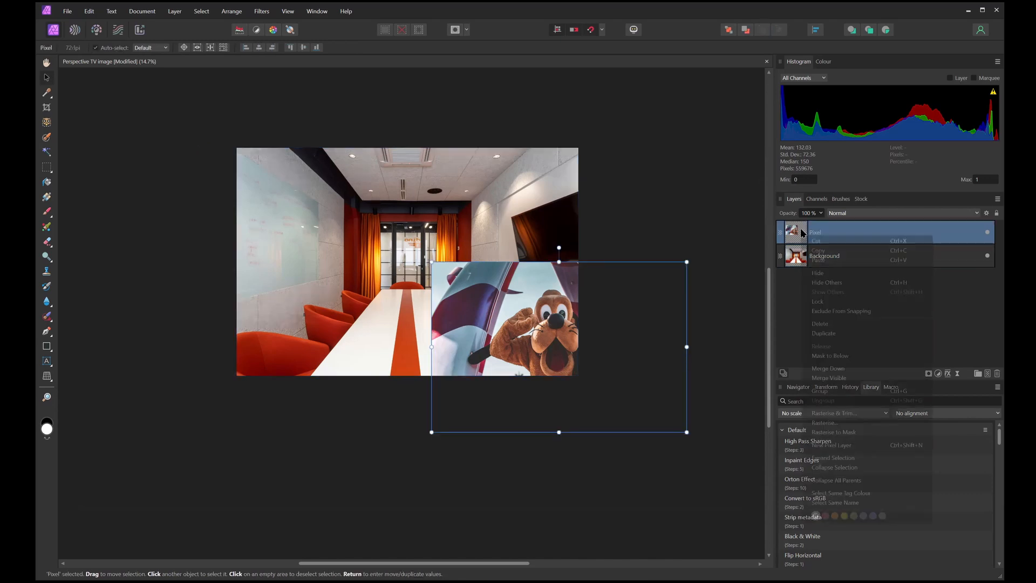
Step: Try rasterising and trimming the dog mascot layer, and undo the trim
right_click(802, 236)
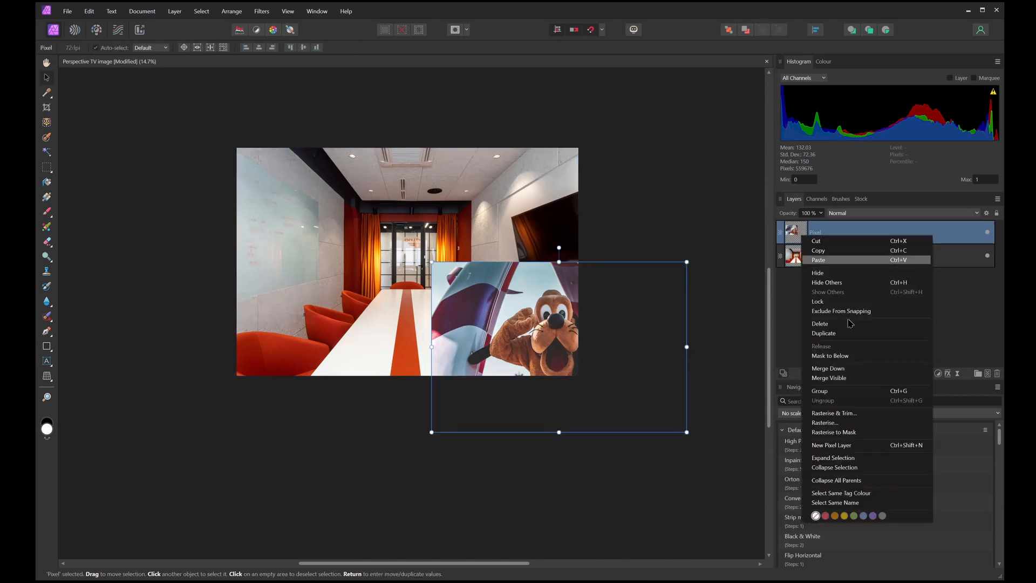
left_click(849, 413)
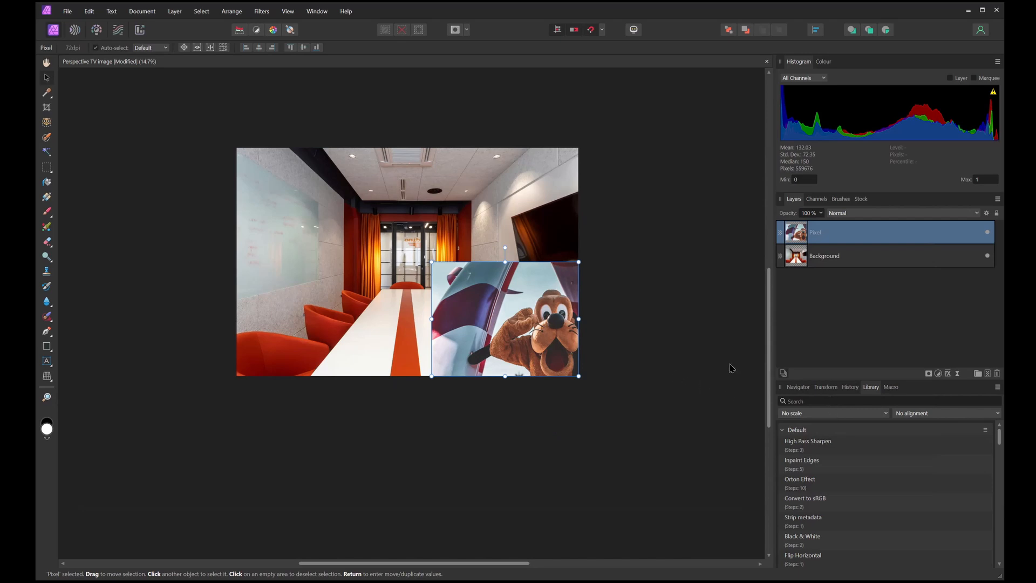
key("ctrl+z")
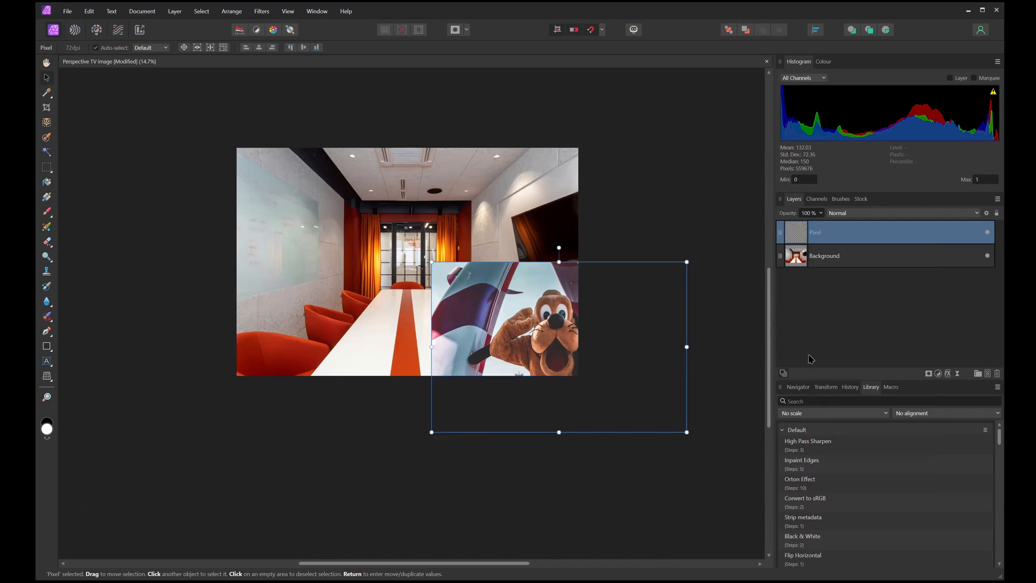
Step: Move the dog mascot photo farther left across the table, try deleting its layer, and undo the deletion
left_click_drag(590, 398, 566, 398)
right_click(846, 236)
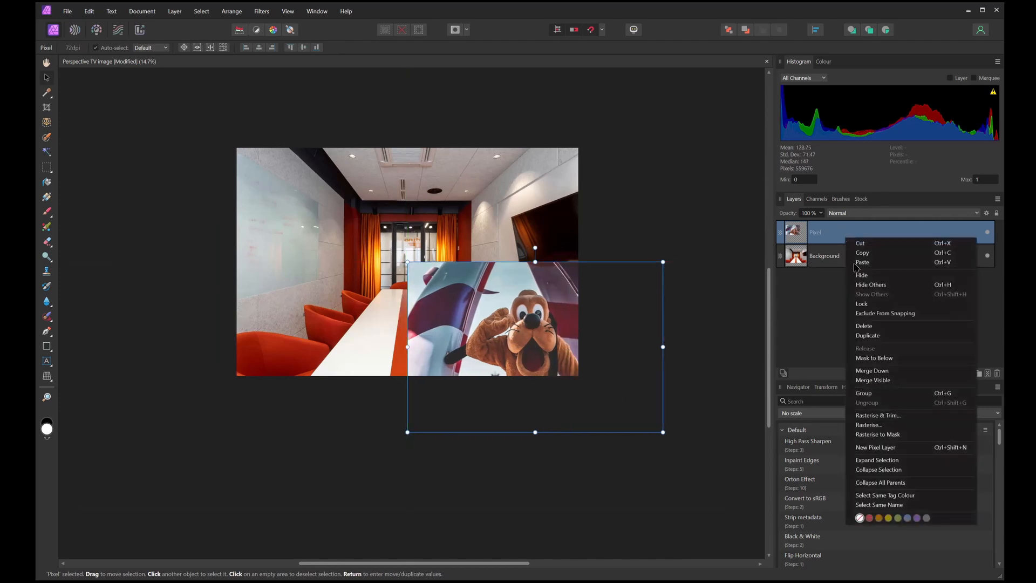
left_click(857, 338)
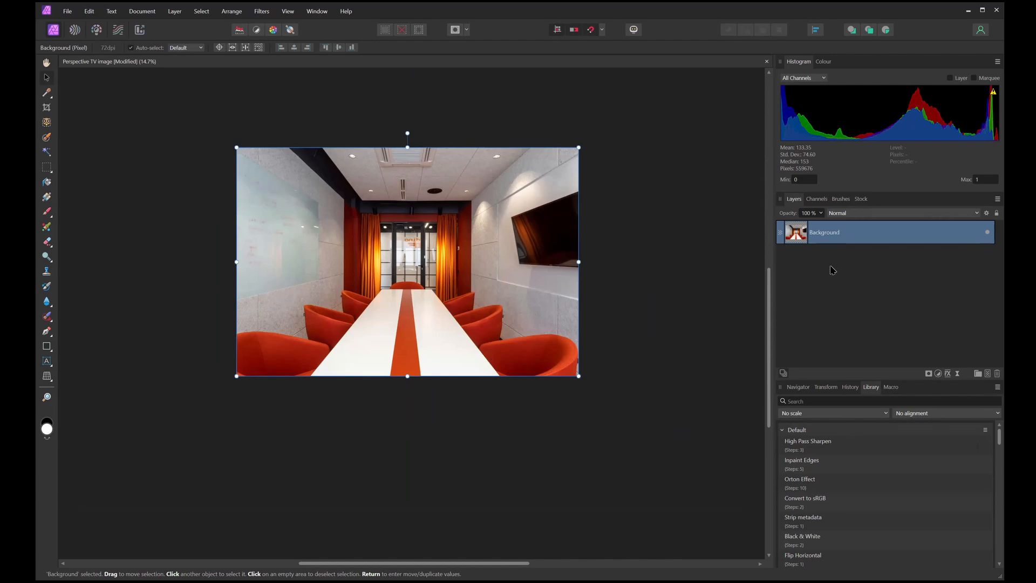
key("ctrl+z")
right_click(838, 239)
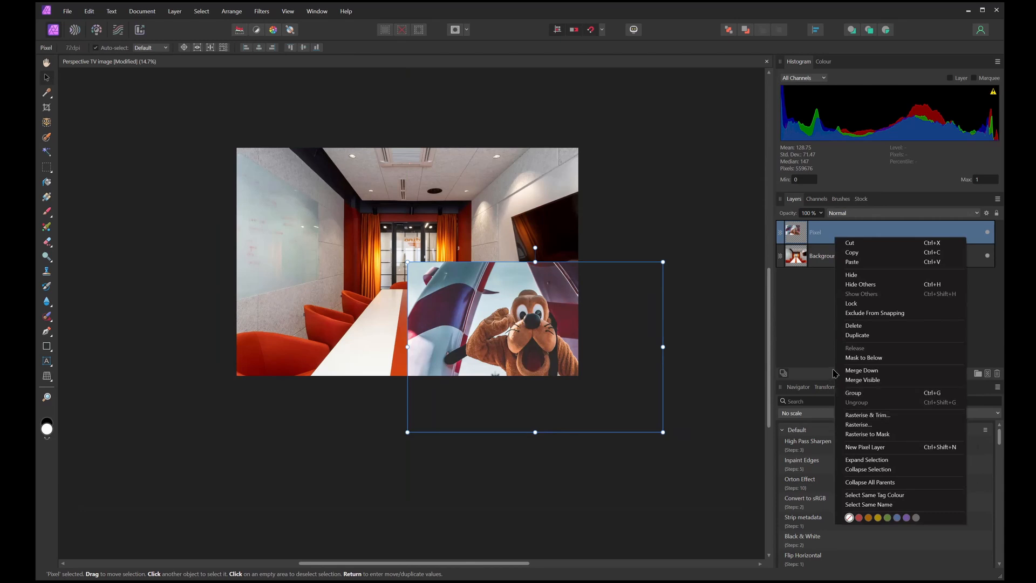
left_click(820, 333)
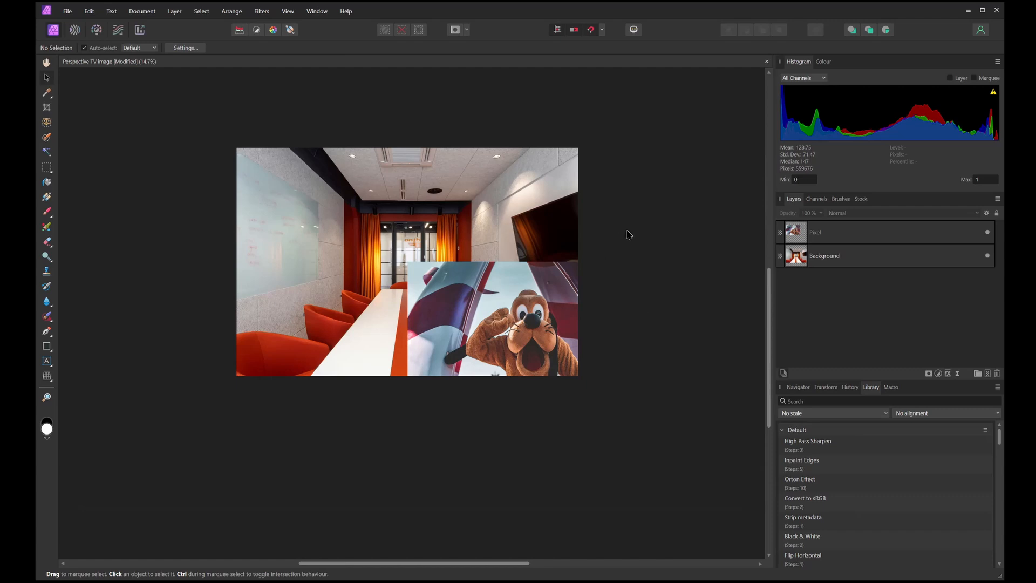
Step: Move the dog mascot photo completely off the canvas, to the right of the meeting-room picture
left_click_drag(630, 230, 636, 232)
left_click(505, 308)
left_click_drag(505, 308, 686, 333)
left_click_drag(450, 335, 411, 339)
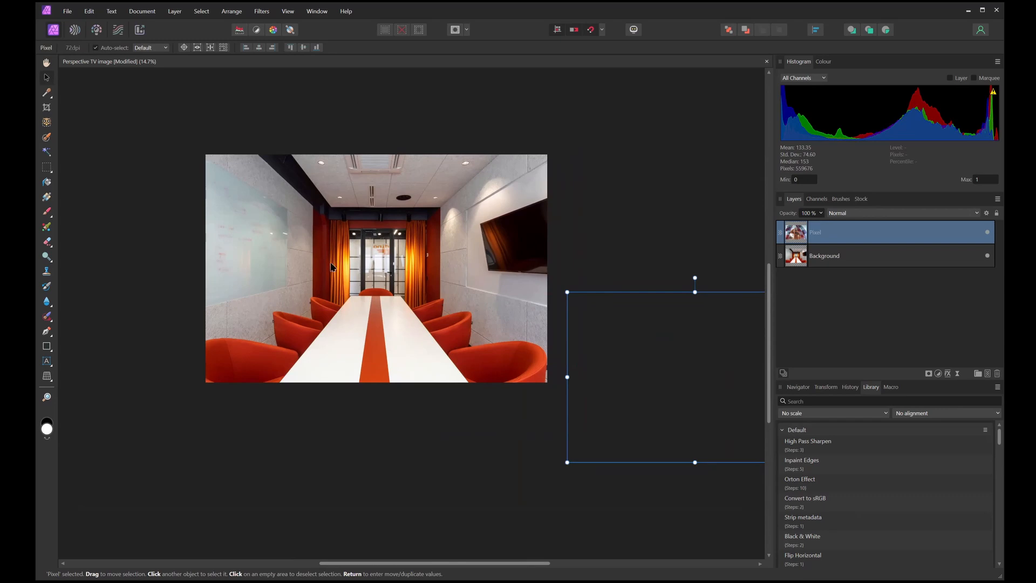
Step: Move the dog mascot photo back onto the meeting room, scale it down and place it over the wall TV
left_click_drag(371, 258, 393, 265)
scroll(518, 232, "up", 3)
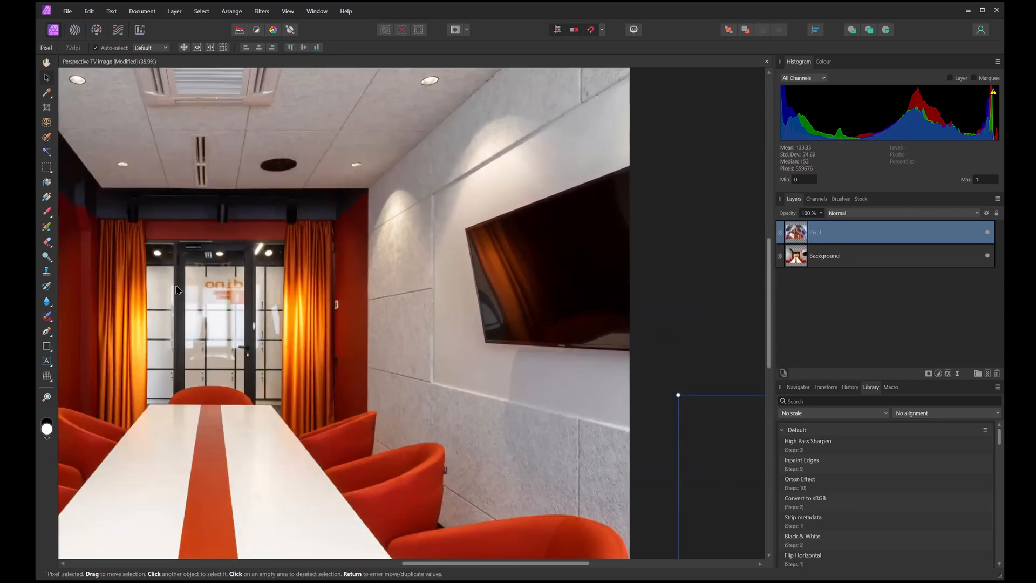
scroll(231, 313, "down", 4)
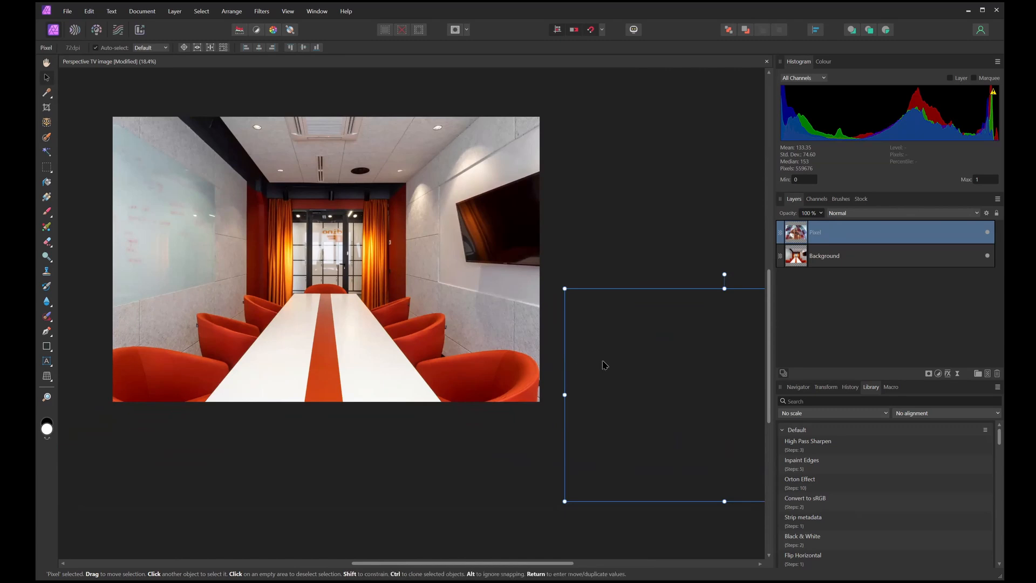
left_click_drag(640, 377, 226, 231)
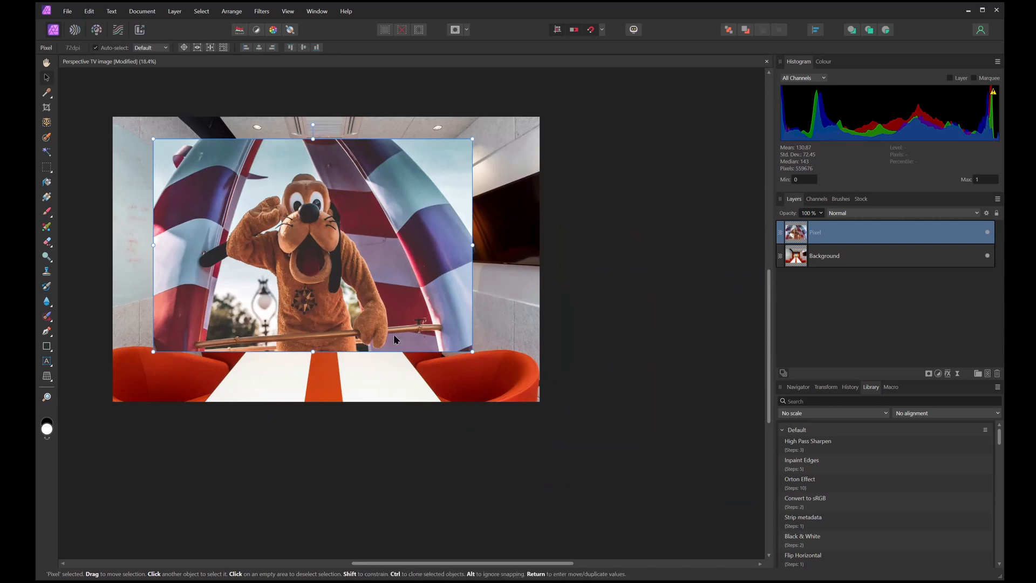
left_click_drag(473, 352, 275, 241)
left_click_drag(261, 203, 458, 224)
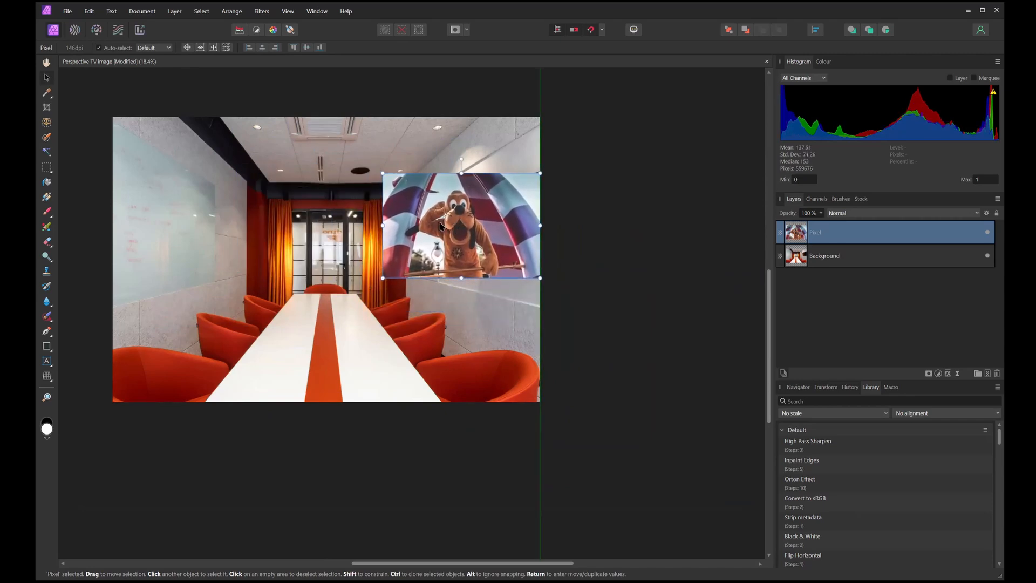
left_click_drag(382, 173, 479, 212)
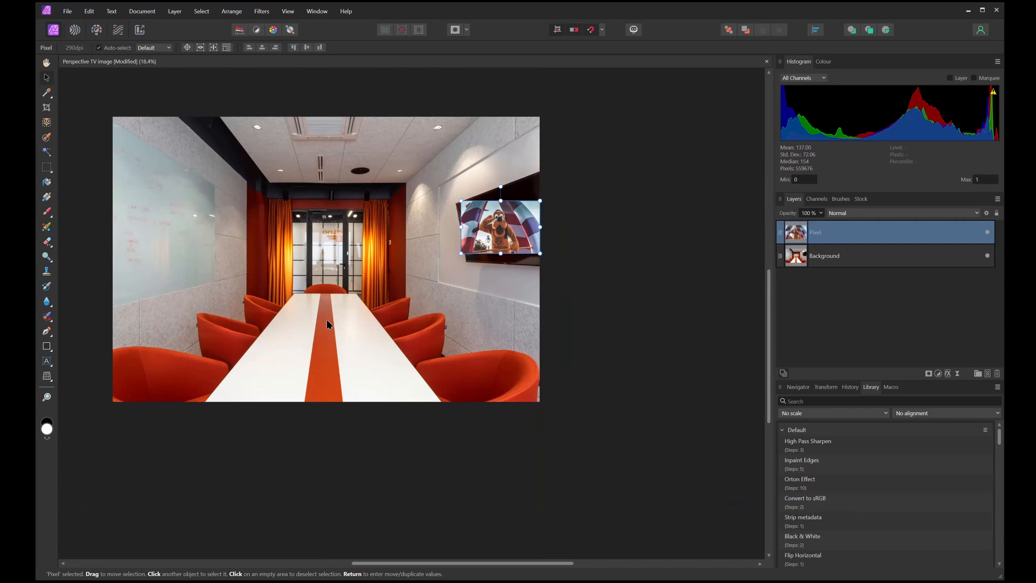
Step: Add a Live Perspective filter to the dog mascot layer and move its settings window clear of the TV
scroll(327, 323, "right", 2)
scroll(464, 275, "left", 4)
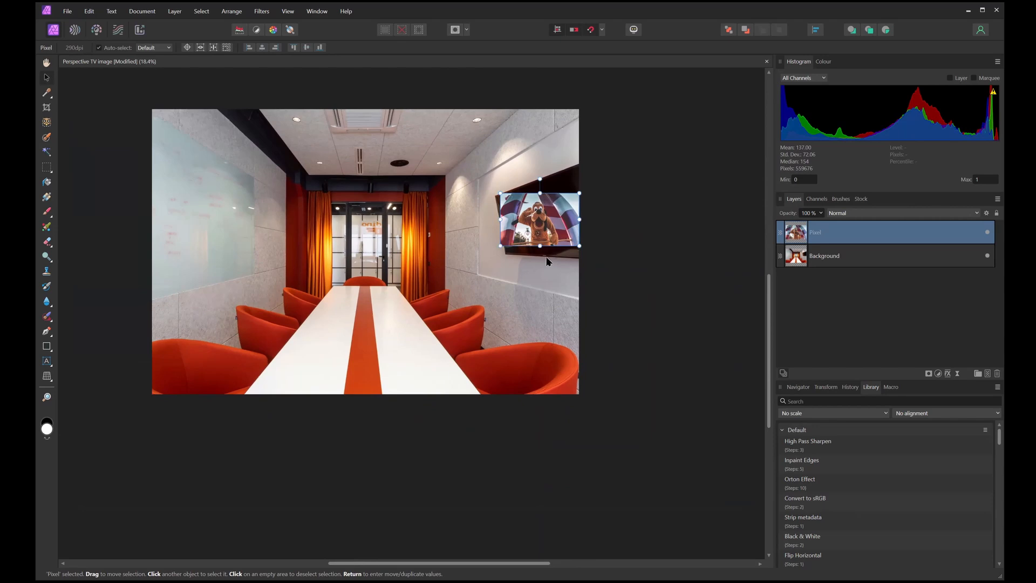
right_click(802, 235)
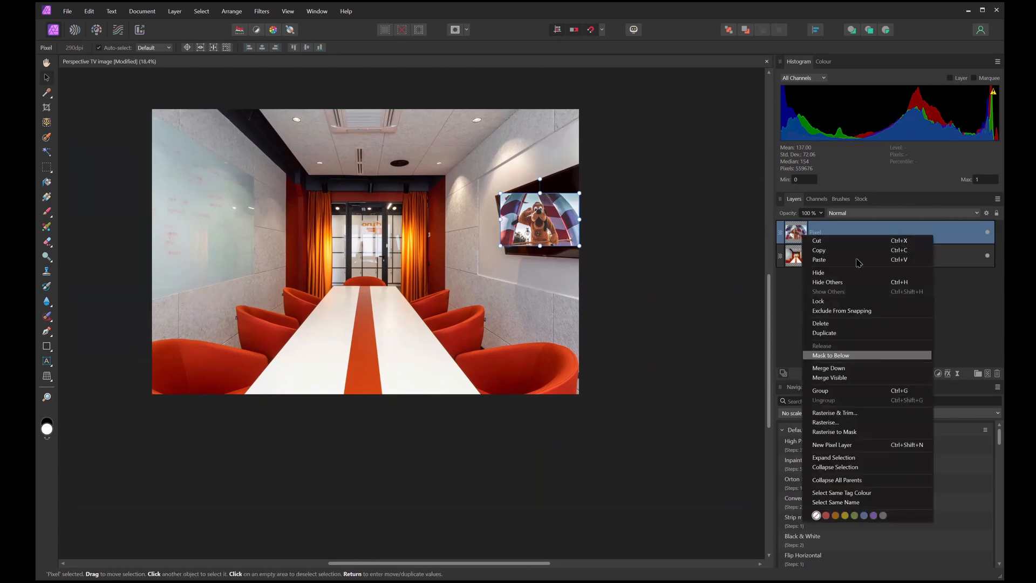
left_click(941, 226)
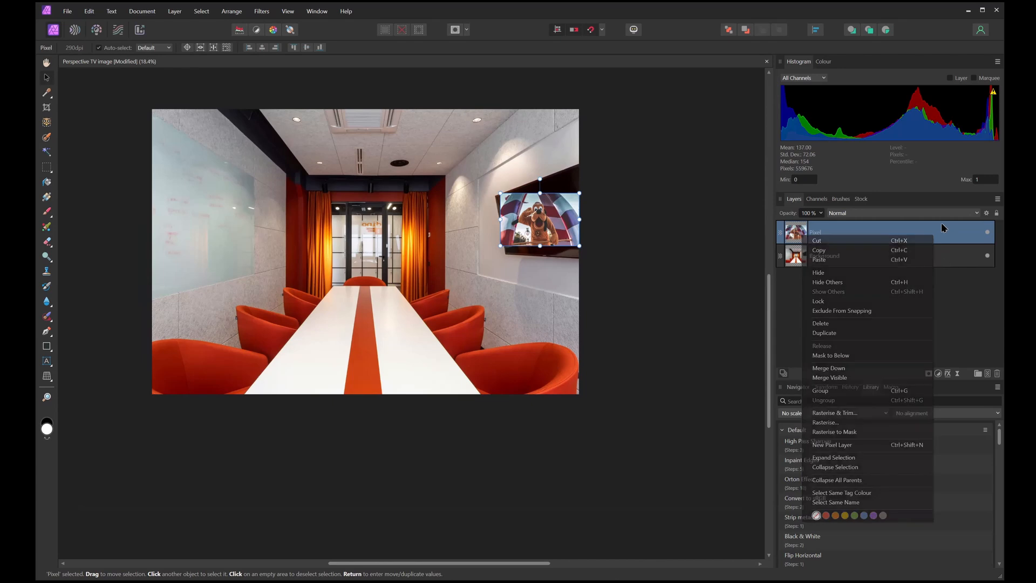
left_click(957, 373)
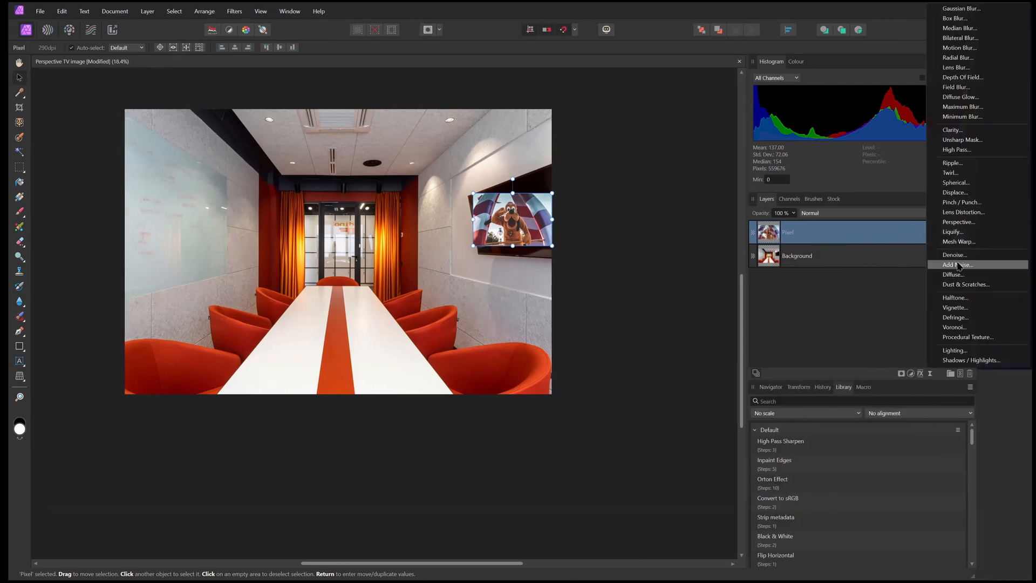
left_click(951, 226)
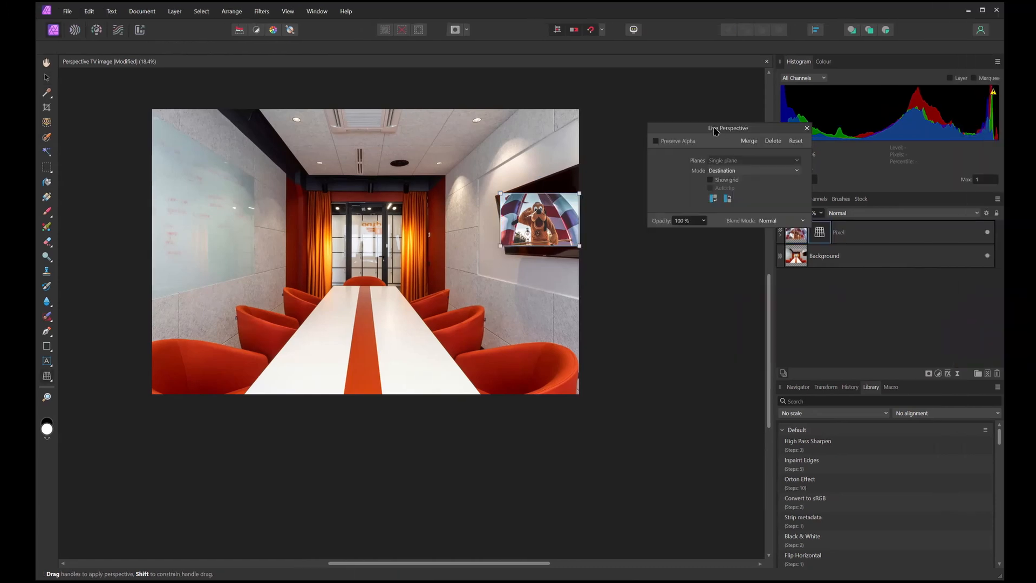
left_click_drag(715, 131, 680, 267)
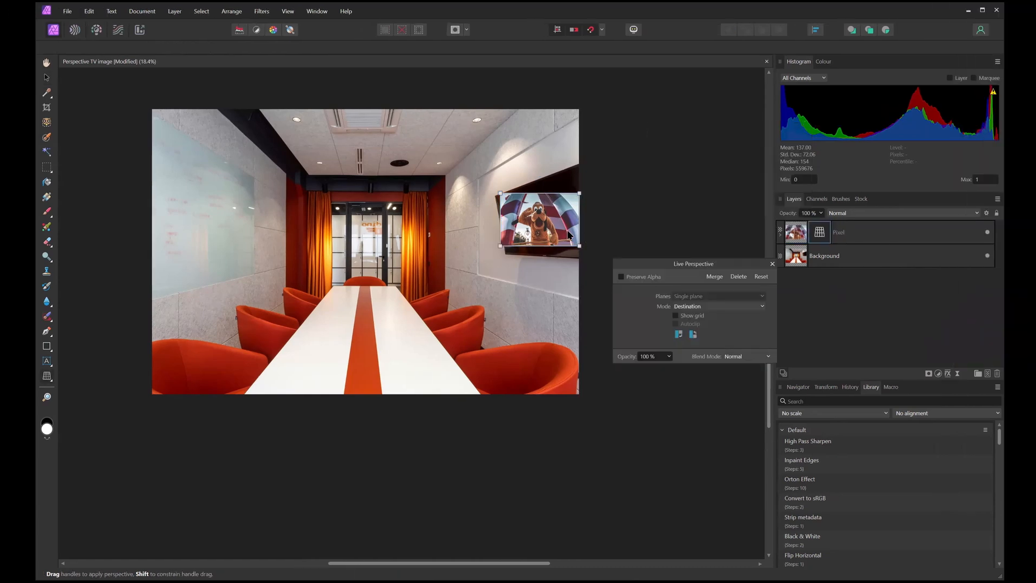
Step: Pull the photo's two lower perspective corners onto the lower edge of the TV screen
scroll(566, 233, "up", 2)
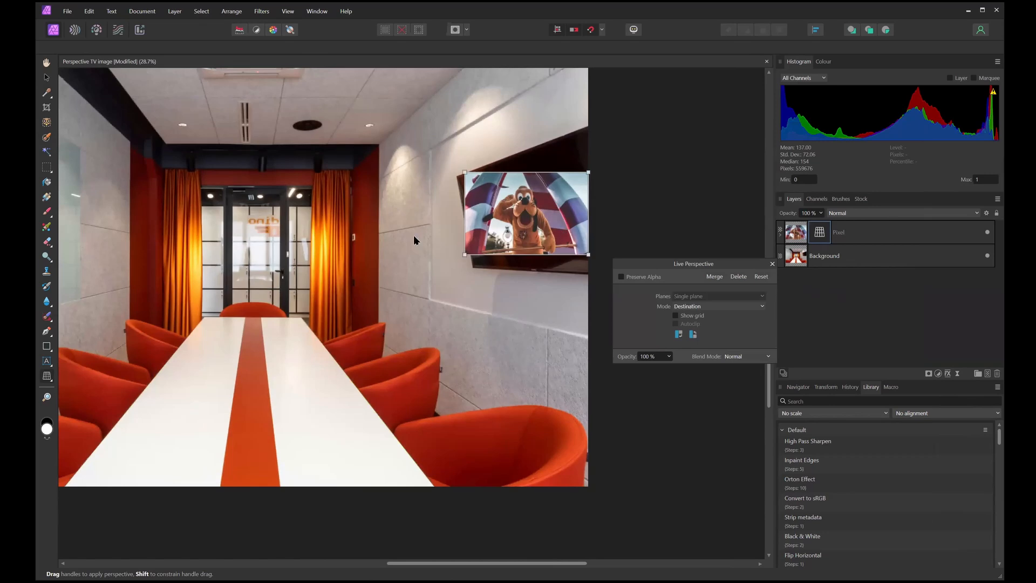
left_click_drag(564, 359, 456, 372)
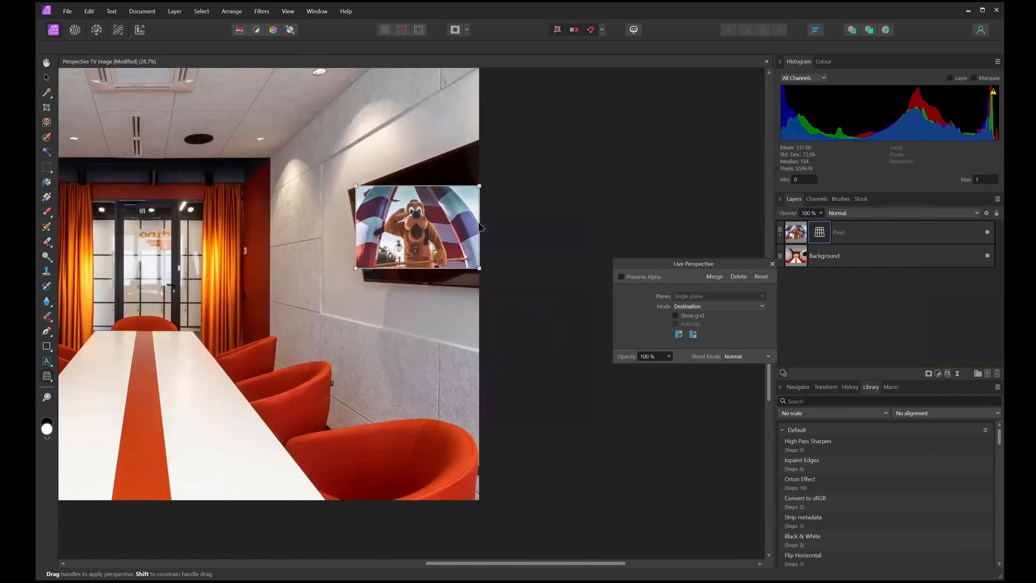
scroll(419, 219, "up", 1)
scroll(415, 222, "up", 1)
scroll(416, 221, "up", 2)
left_click_drag(636, 364, 511, 433)
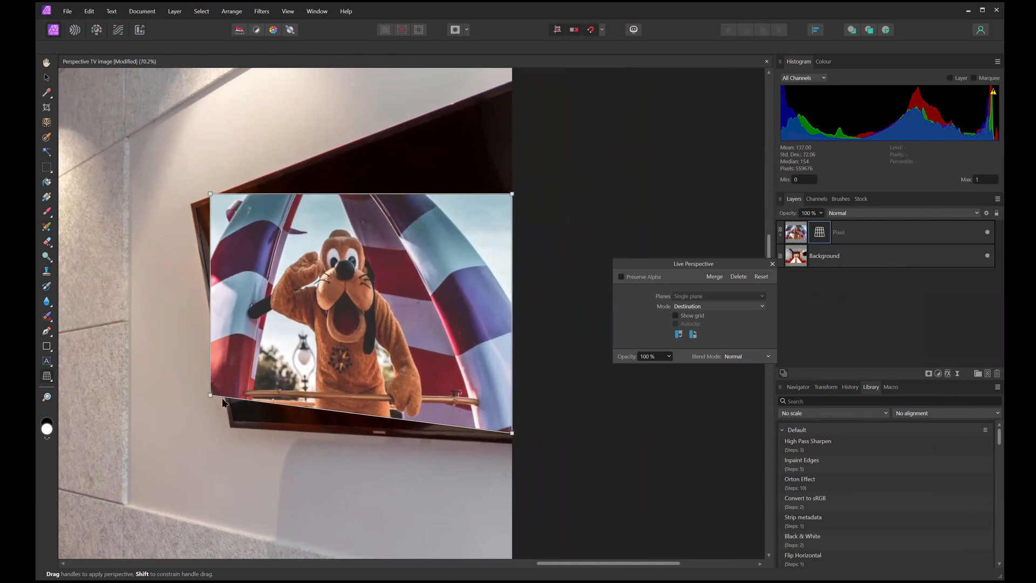
left_click_drag(210, 396, 233, 424)
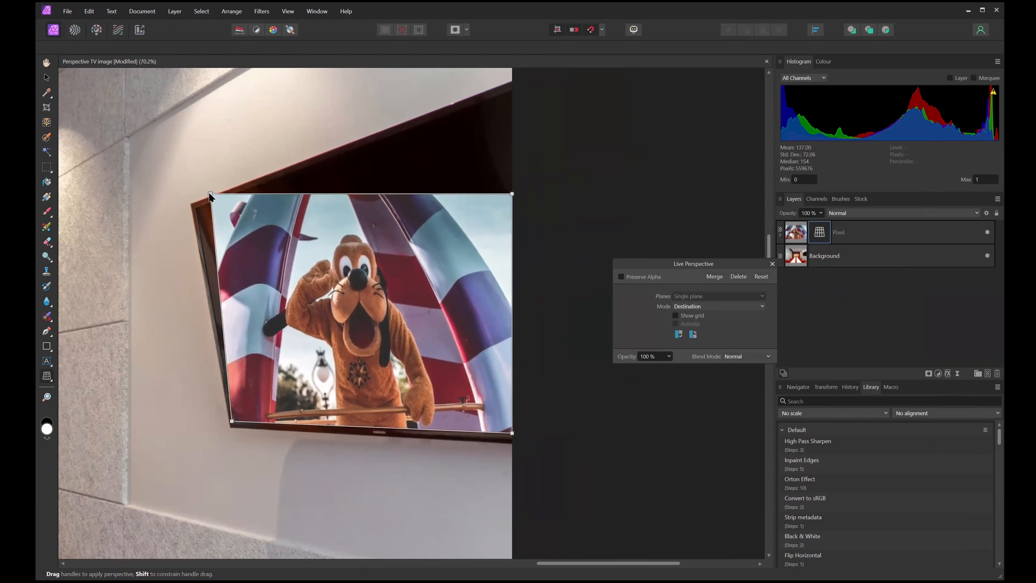
Step: Fit the photo's upper perspective corners to the TV screen and extend both right corners slightly past the picture's edge
left_click_drag(210, 196, 197, 209)
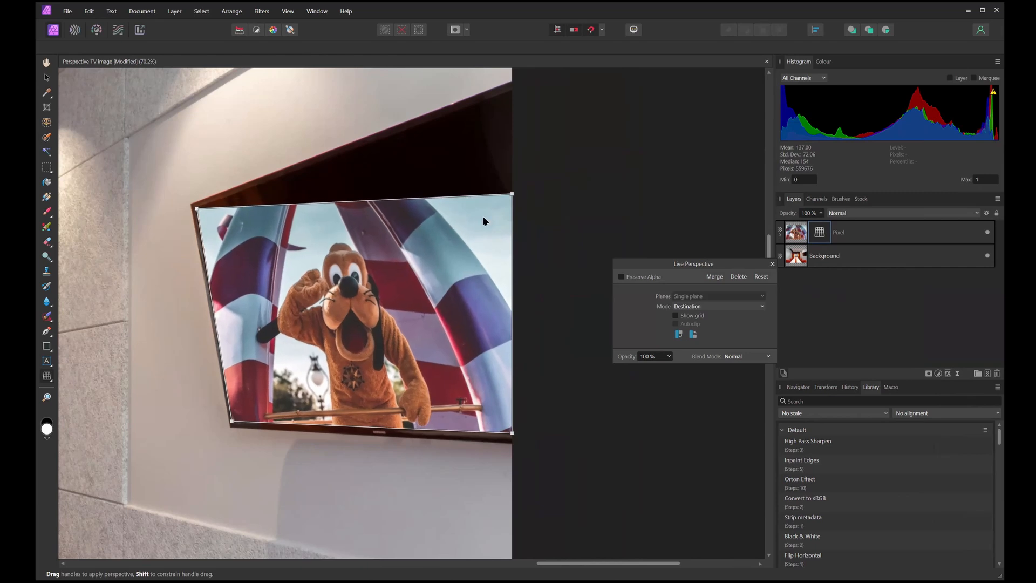
left_click_drag(512, 193, 515, 89)
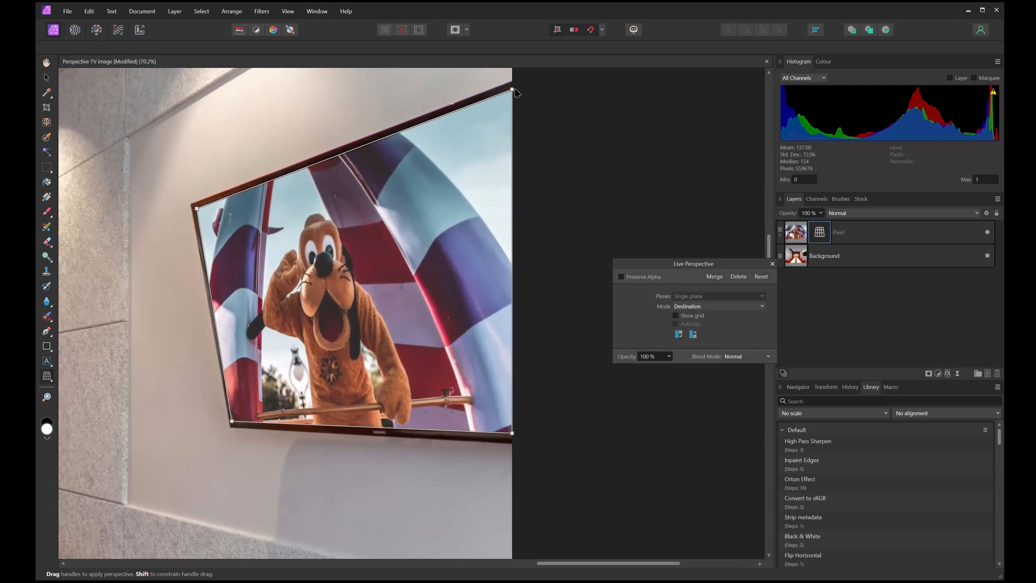
left_click_drag(514, 89, 519, 90)
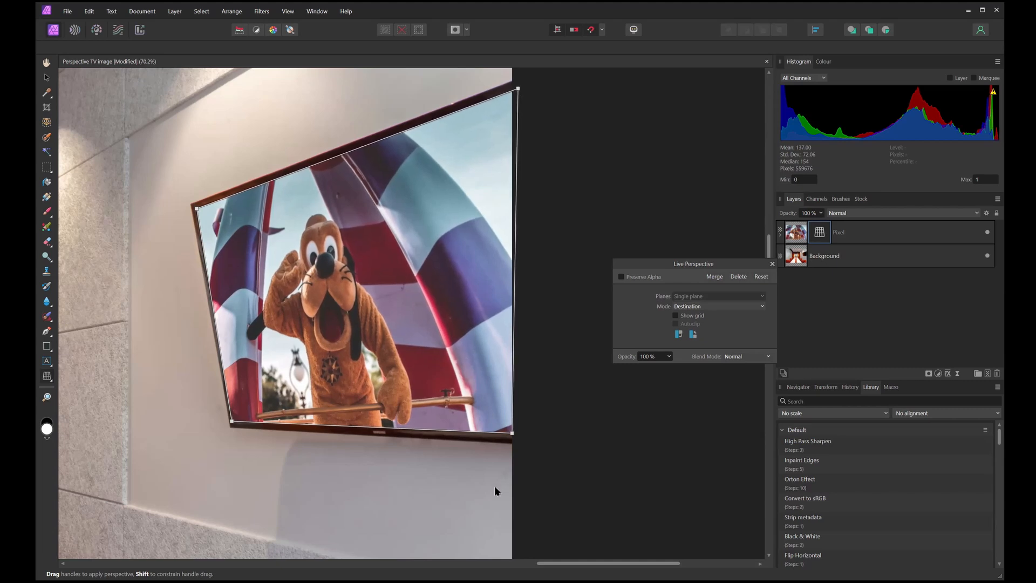
left_click_drag(512, 433, 528, 436)
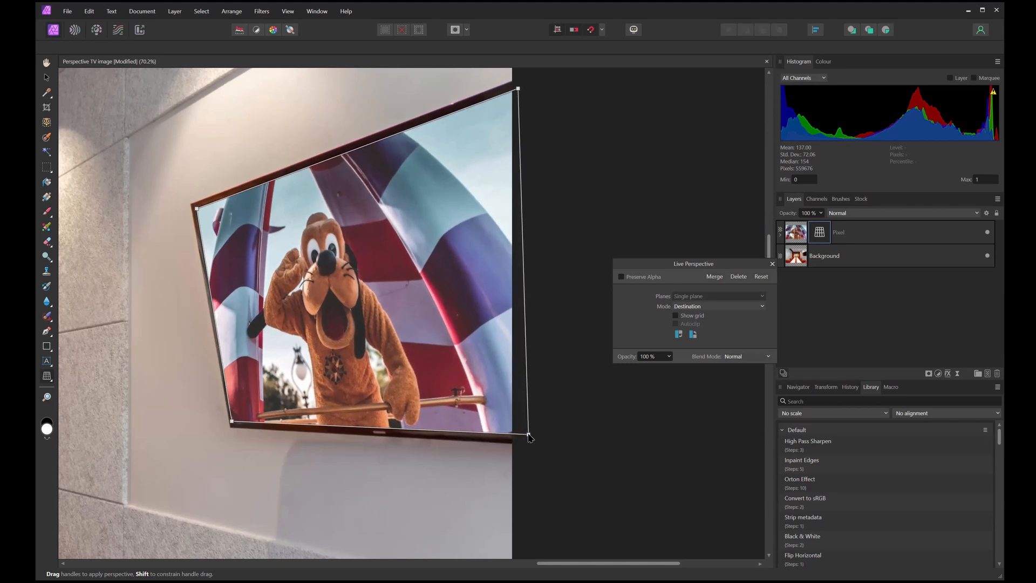
Step: Refine the photo's upper-left perspective corner so it meets the inner edge of the TV frame
left_click_drag(448, 471, 496, 384)
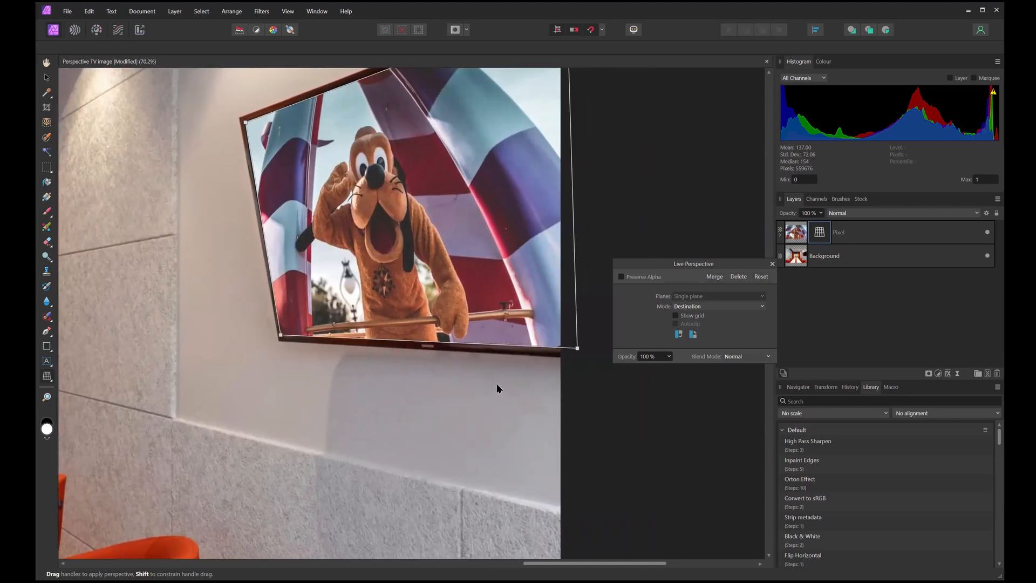
left_click_drag(298, 363, 348, 461)
scroll(266, 178, "up", 10)
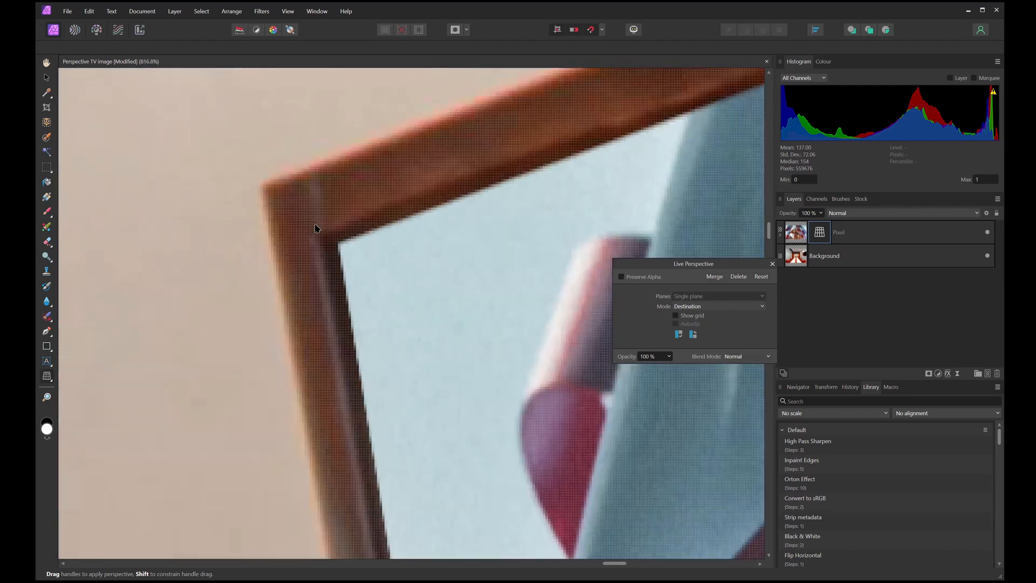
left_click_drag(339, 246, 325, 248)
Step: Check the photo's lower-left perspective corner and nudge the upper-right corner up to the TV frame's inner edge
scroll(286, 391, "down", 10)
left_click_drag(266, 501, 357, 194)
scroll(403, 301, "up", 10)
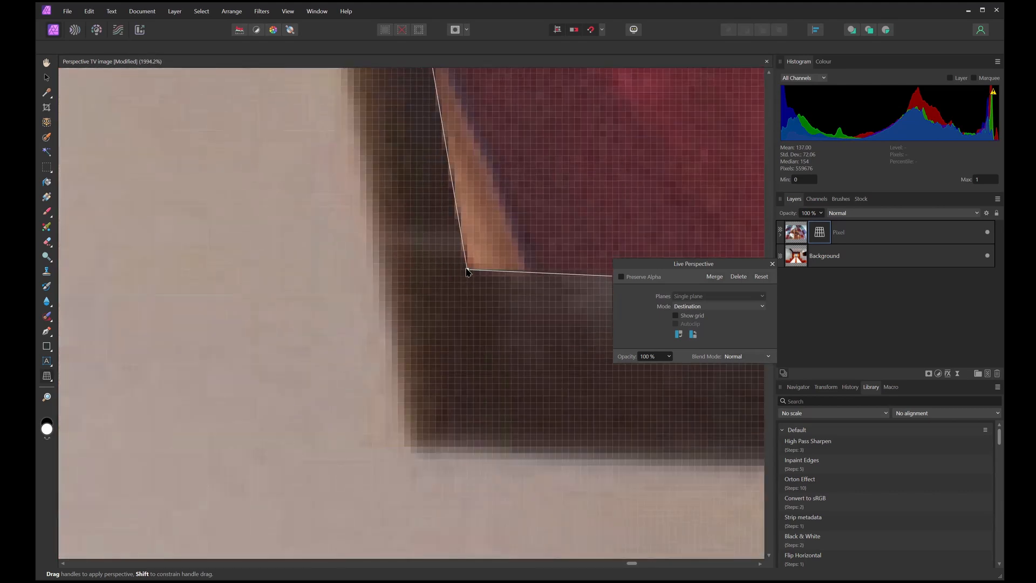
scroll(427, 304, "down", 4)
scroll(504, 278, "down", 4)
left_click_drag(601, 169, 337, 283)
left_click_drag(696, 78, 413, 474)
scroll(462, 254, "down", 1)
scroll(426, 270, "up", 7)
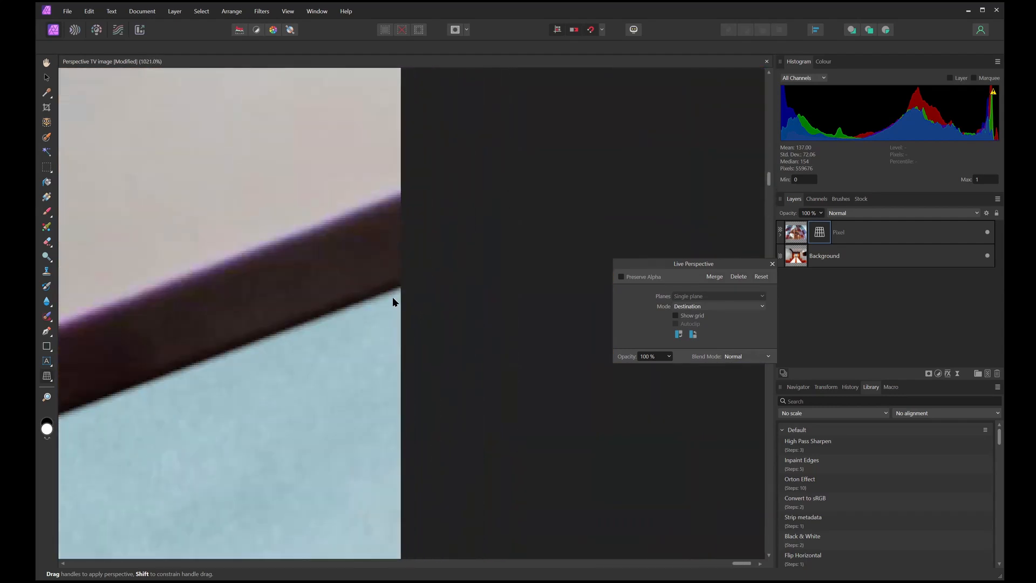
left_click_drag(493, 249, 493, 244)
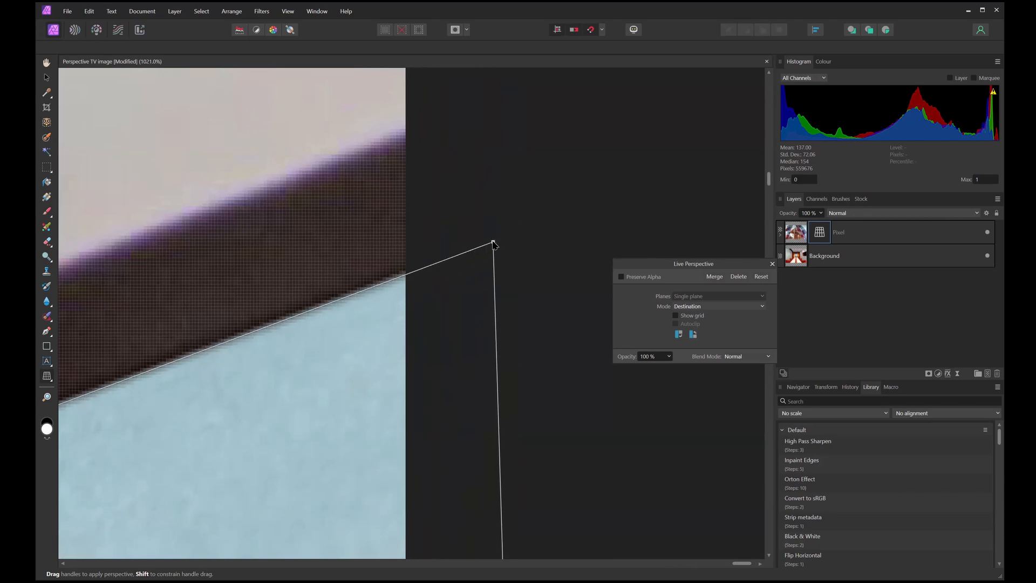
Step: Examine how the photo's lower-right corner fits the TV frame, and finish editing the live perspective
scroll(432, 387, "down", 10)
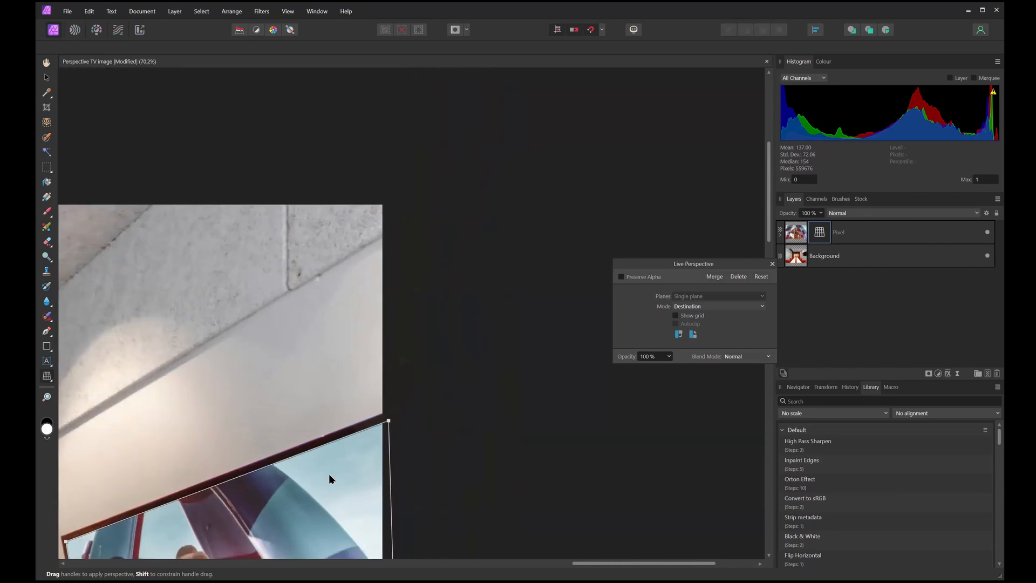
left_click_drag(333, 402, 479, 111)
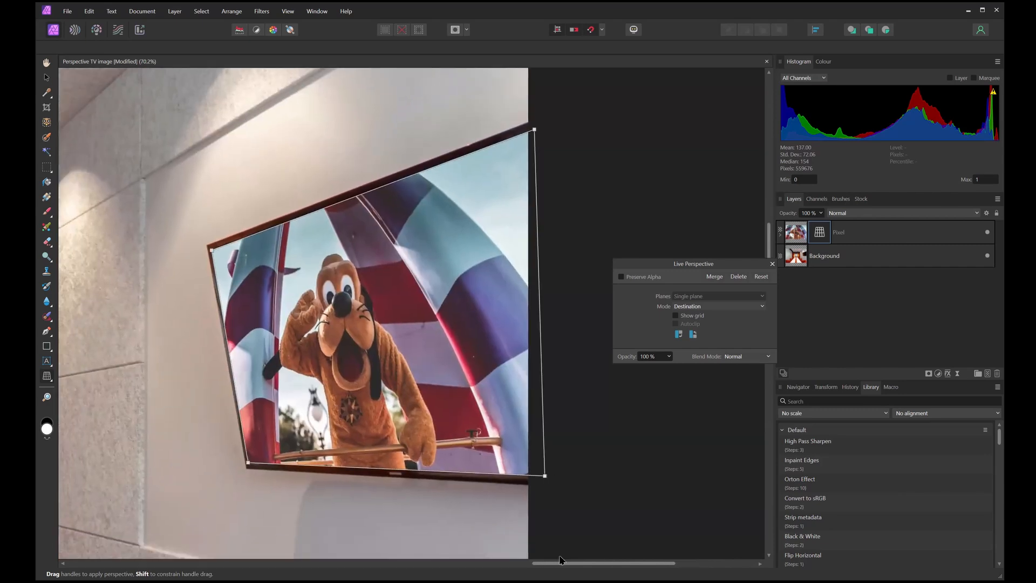
scroll(539, 520, "up", 6)
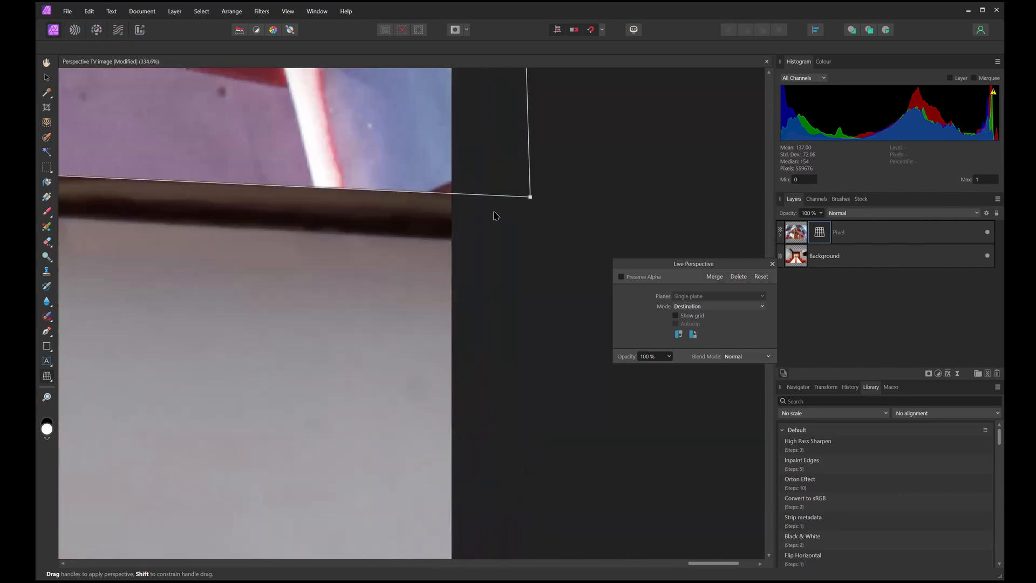
scroll(496, 216, "up", 2)
scroll(482, 254, "down", 7)
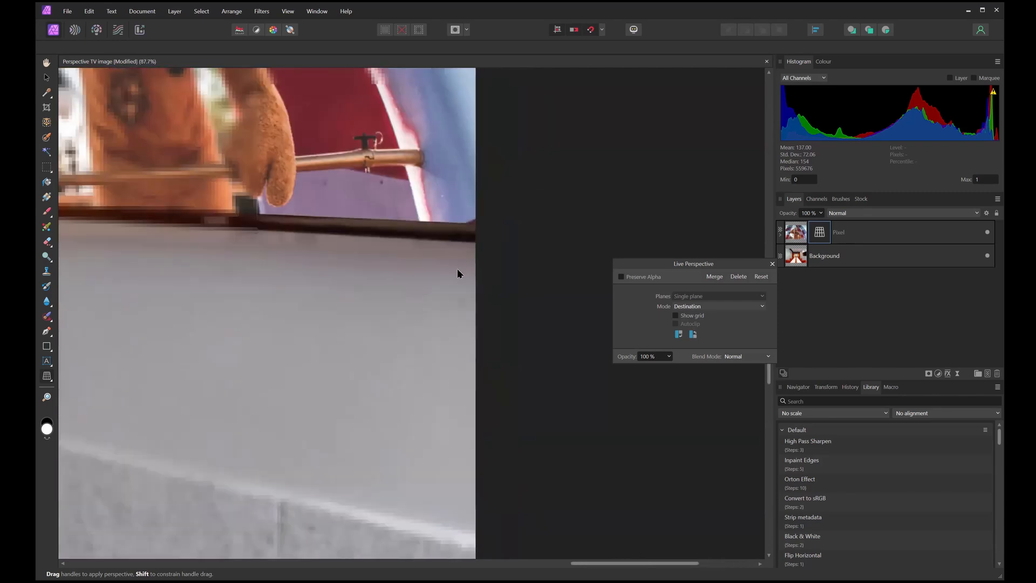
scroll(457, 273, "down", 5)
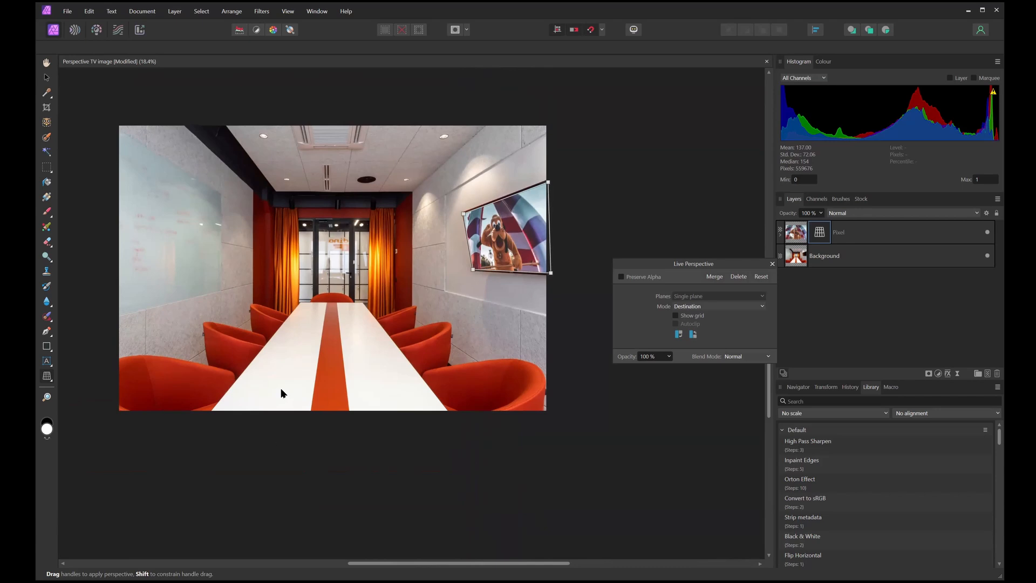
left_click(46, 63)
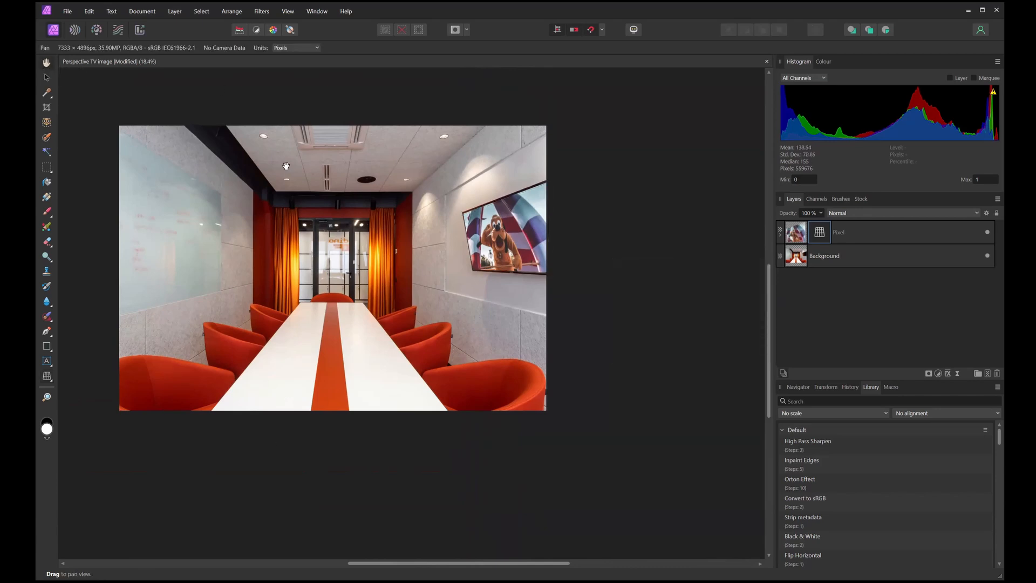
Step: Review the fitted photo in the whole meeting room and select it on the TV with the Move tool
left_click_drag(429, 266, 443, 270)
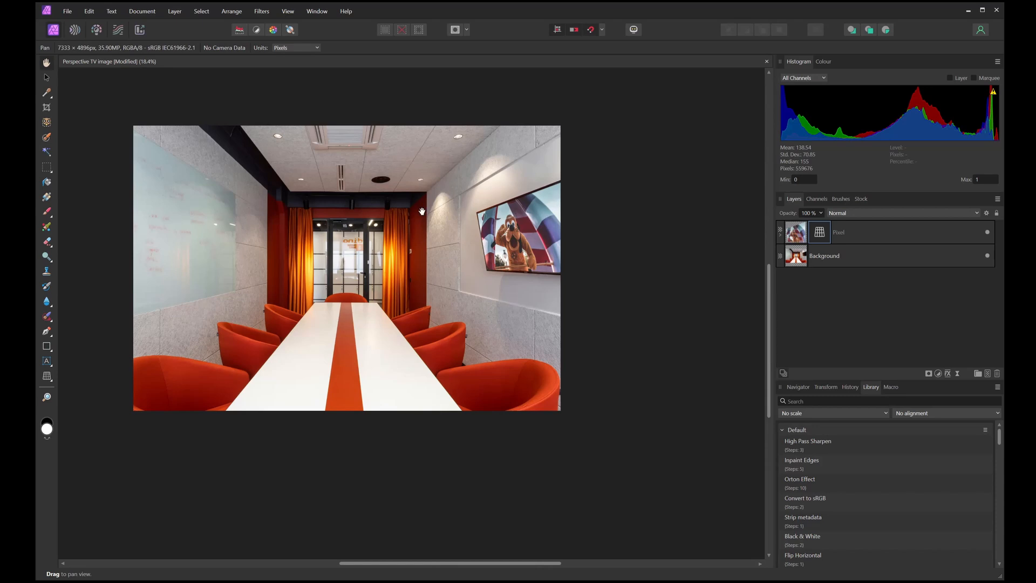
scroll(421, 223, "down", 2)
left_click_drag(422, 222, 498, 257)
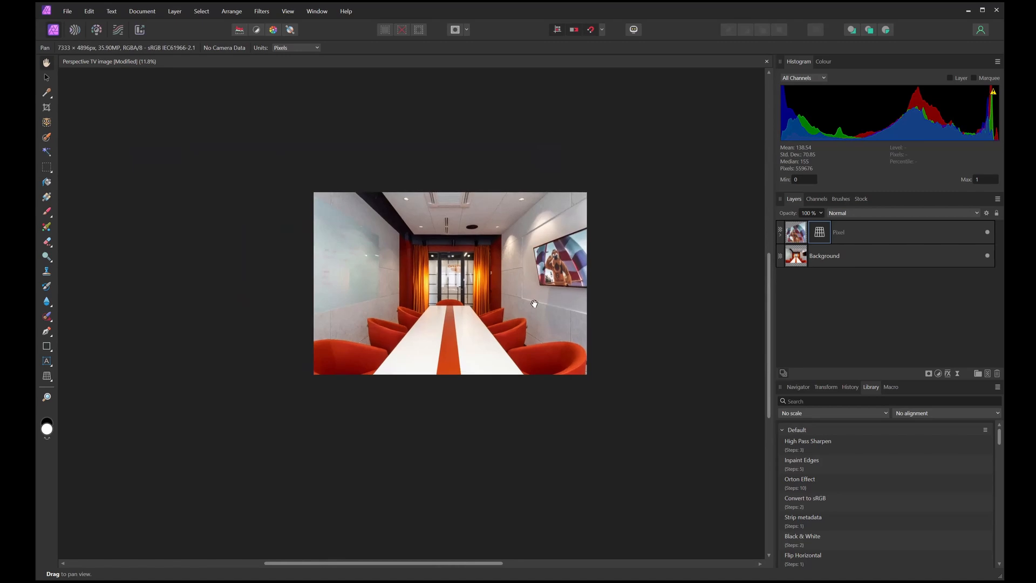
scroll(533, 299, "up", 3)
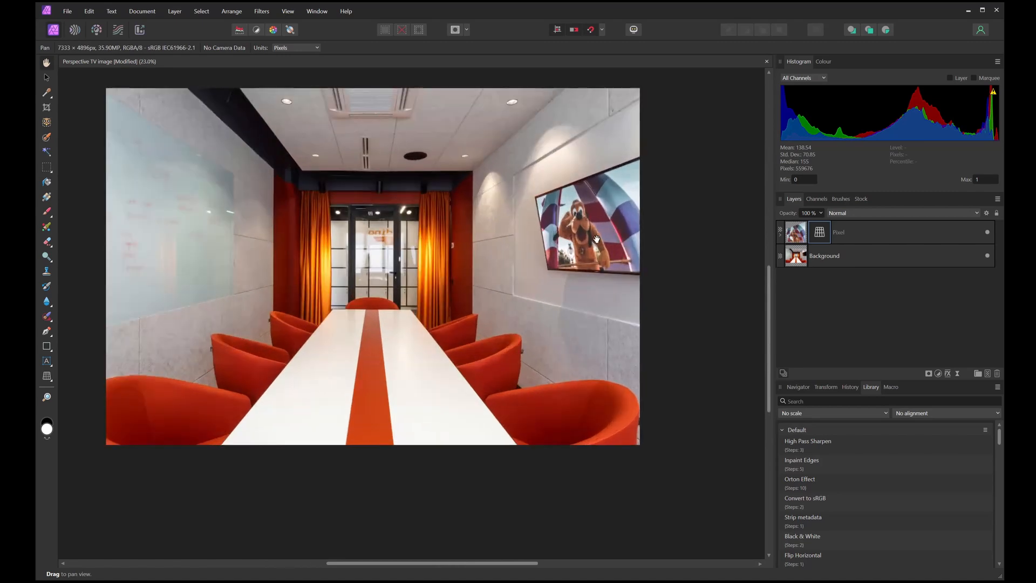
left_click(46, 77)
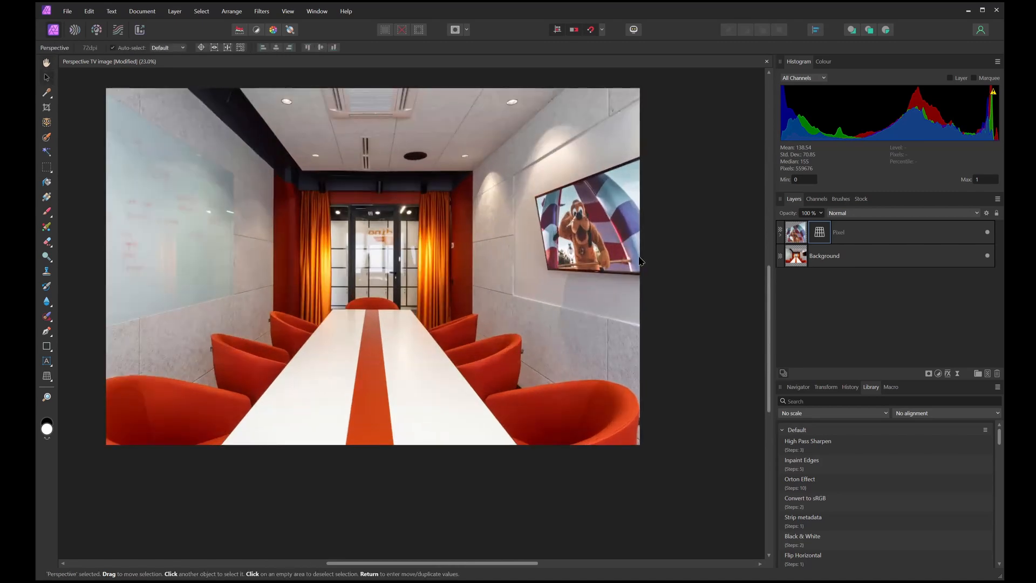
left_click(609, 226)
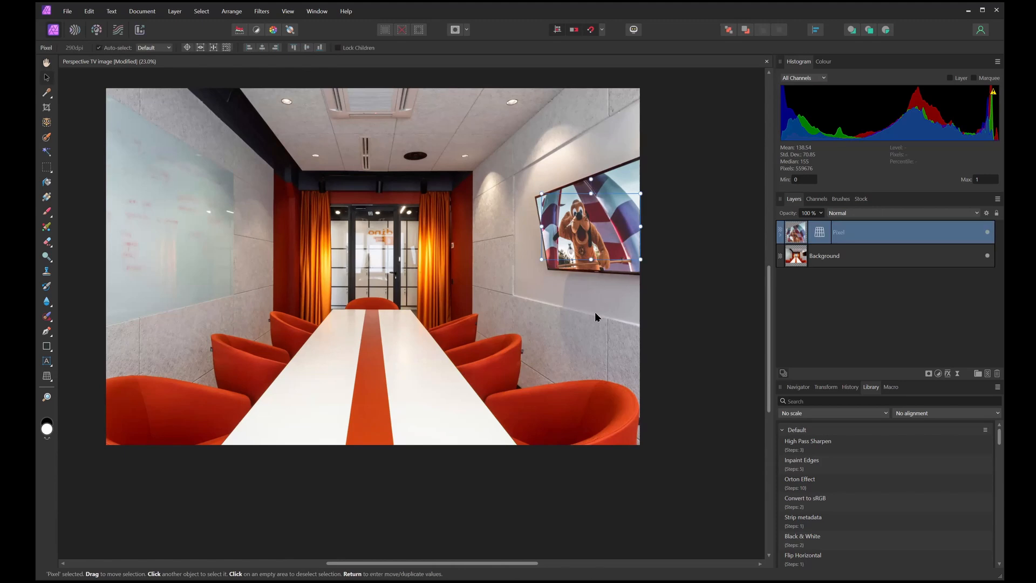
Step: Try rasterising and trimming the photo layer that carries the Perspective filter, and undo it
left_click(634, 172)
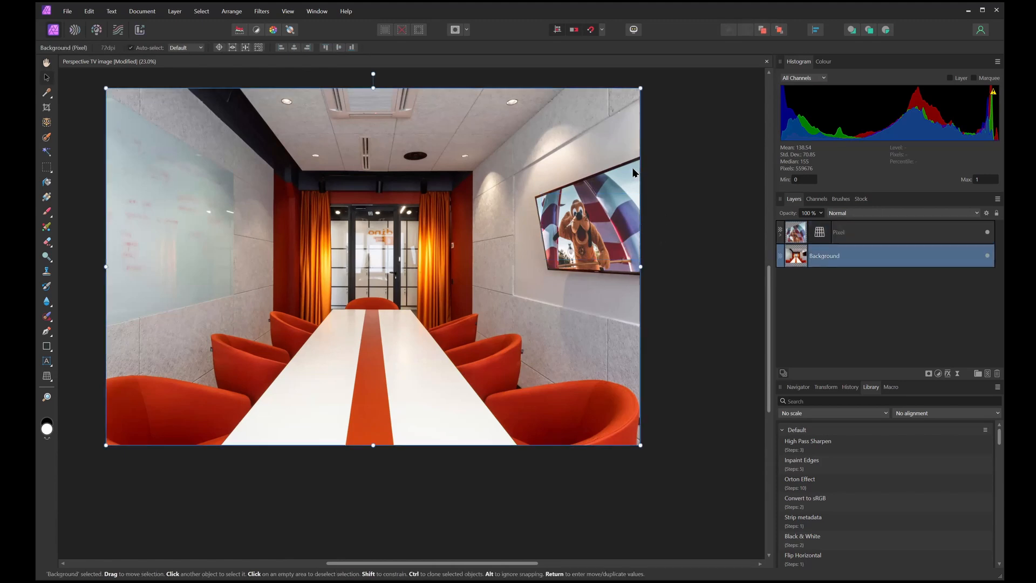
left_click(693, 297)
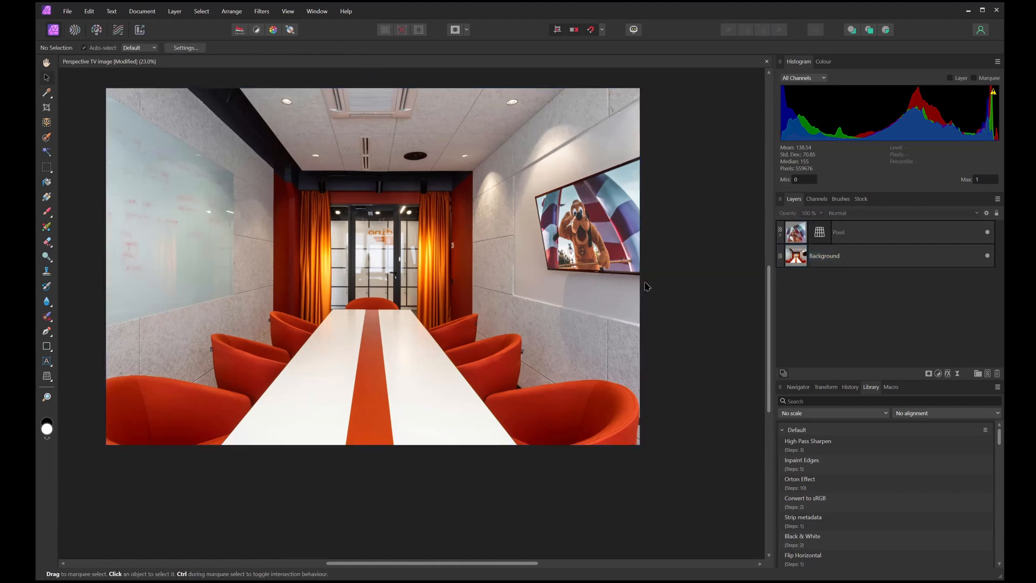
right_click(797, 235)
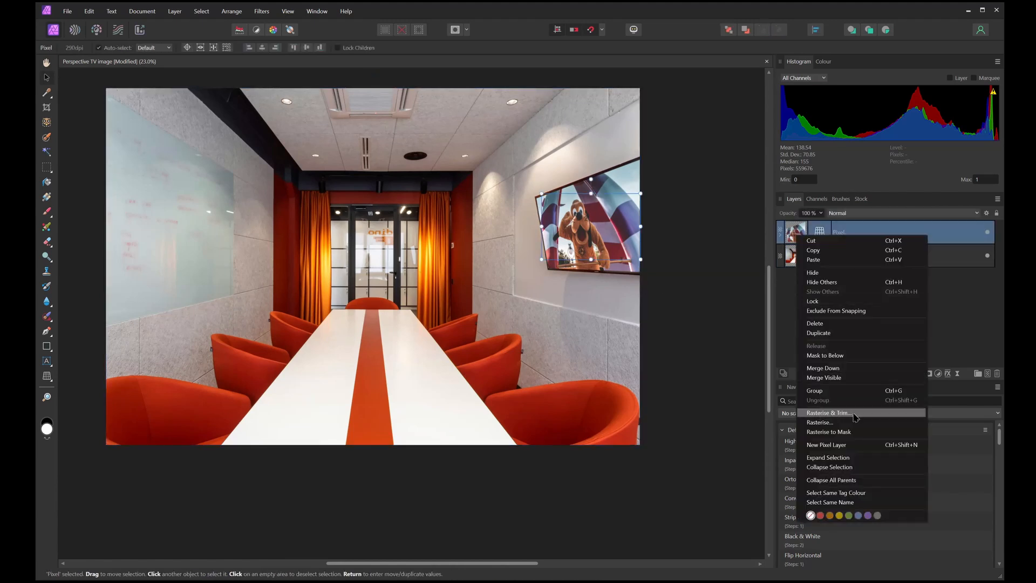
left_click(854, 414)
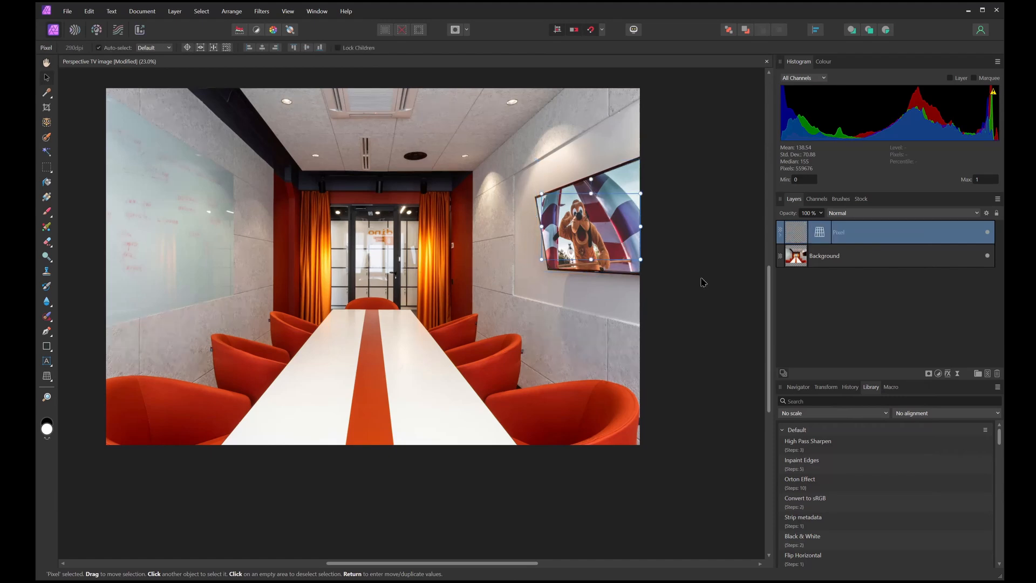
key("ctrl+z")
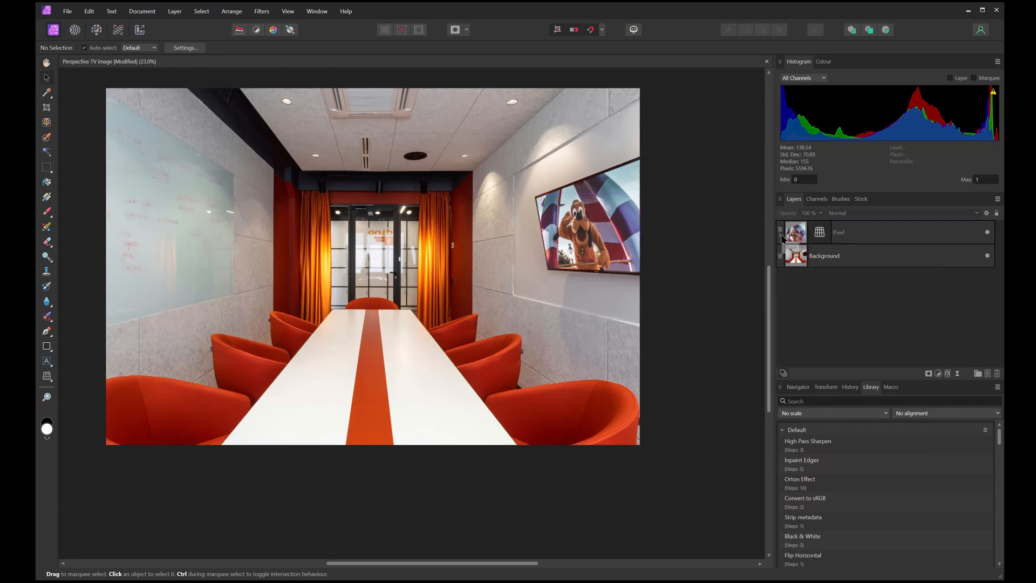
Step: Inspect the photo layer's nested filter, and try placing the Background layer above the photo before restoring the layer order
left_click(781, 236)
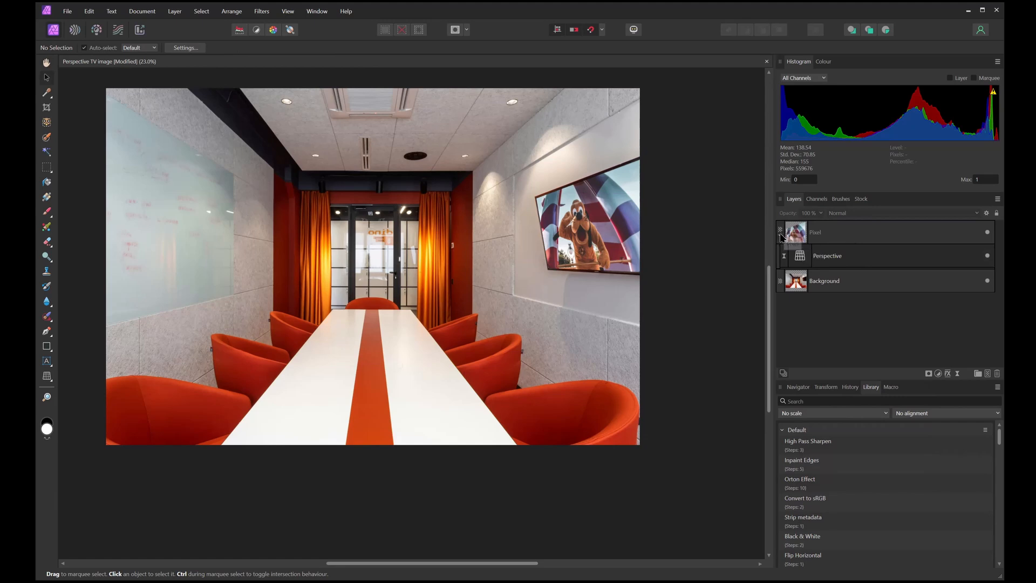
left_click(777, 236)
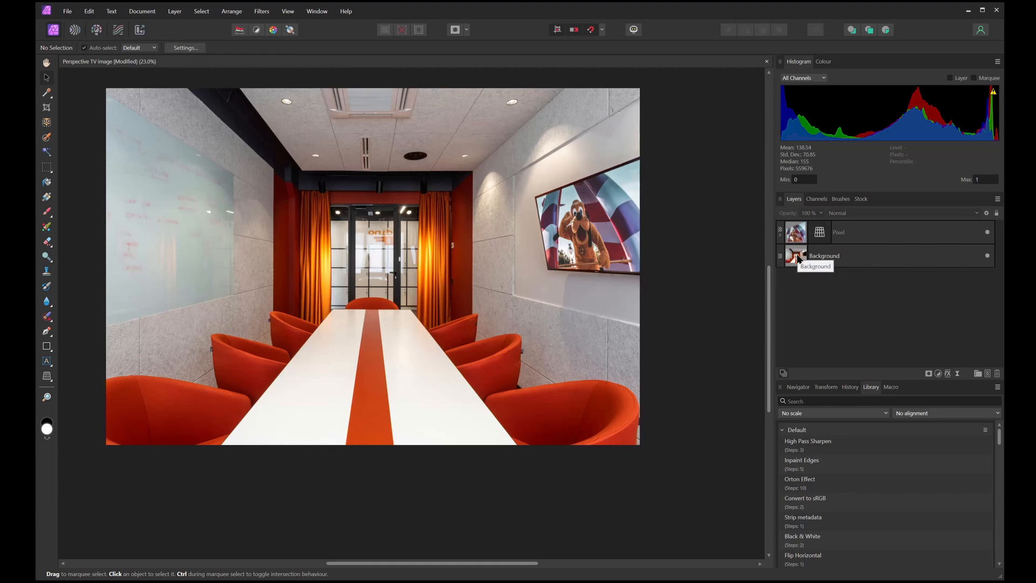
left_click_drag(799, 259, 803, 225)
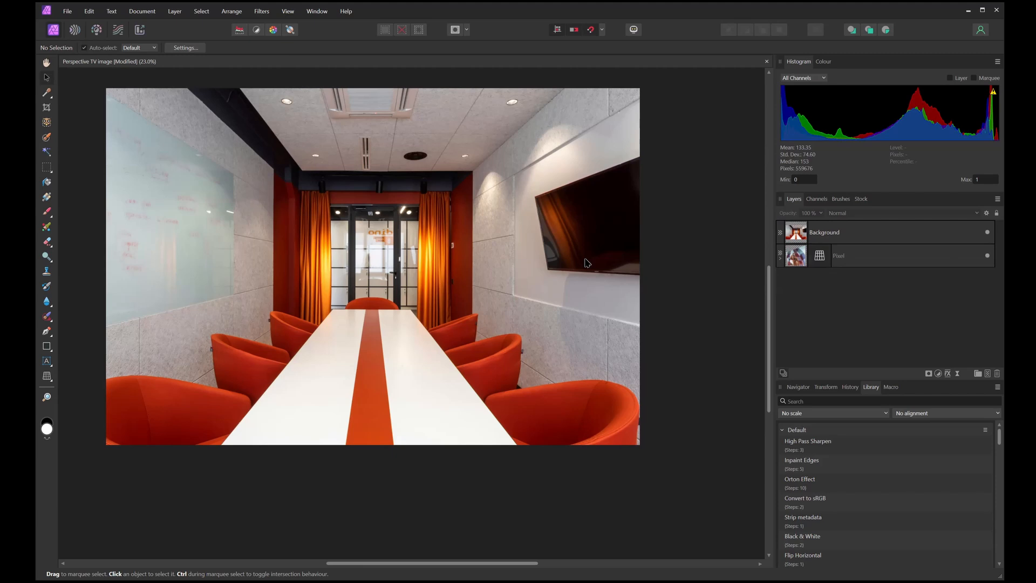
left_click(790, 265)
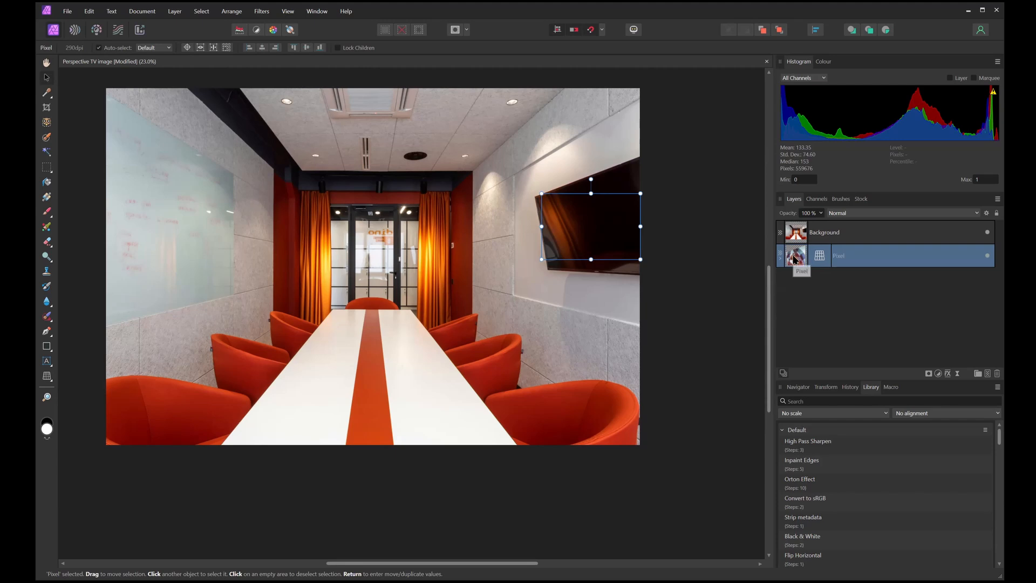
left_click_drag(795, 258, 793, 223)
left_click(816, 292)
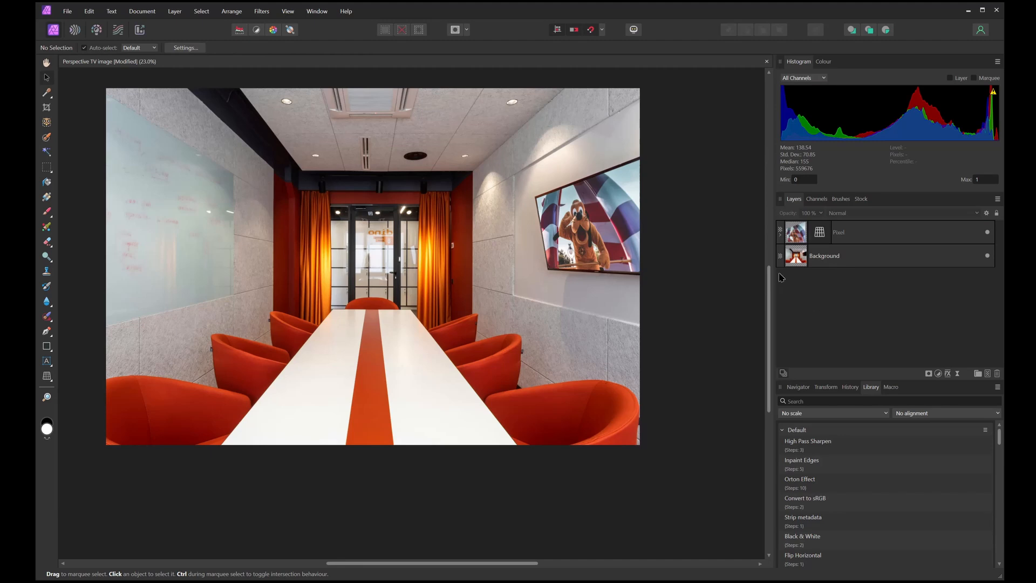
left_click(577, 231)
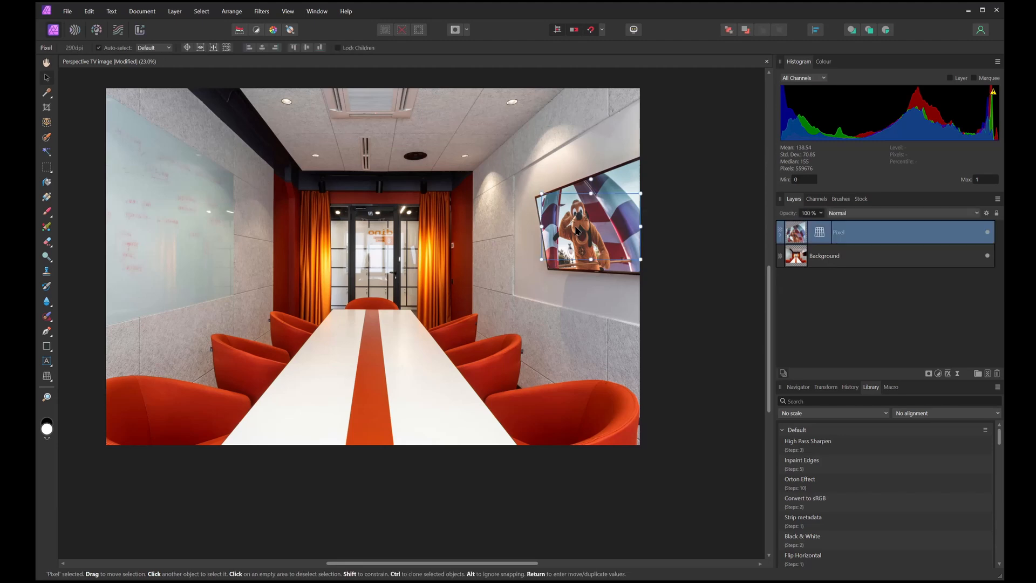
right_click(801, 234)
left_click(792, 286)
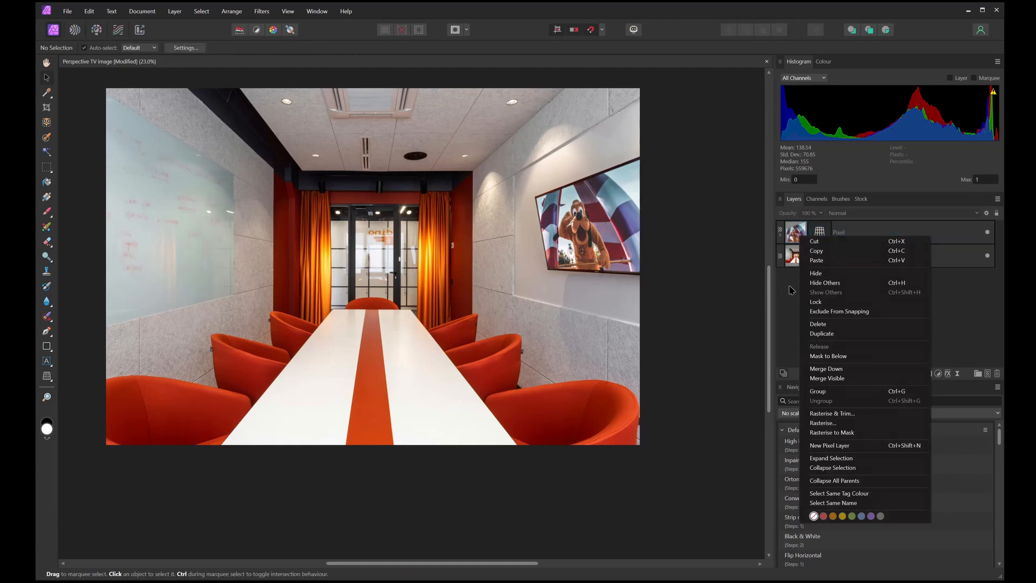
Step: Add a Curves adjustment above the photo layer, shaping an S-curve through about (0.345, 0.13) and (0.763, 0.827)
left_click(801, 238)
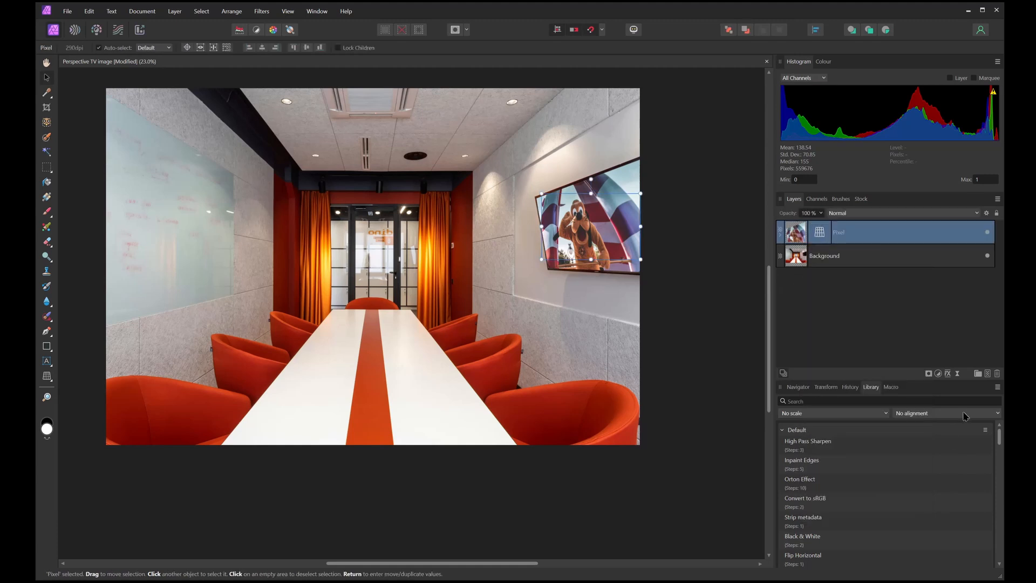
left_click(957, 374)
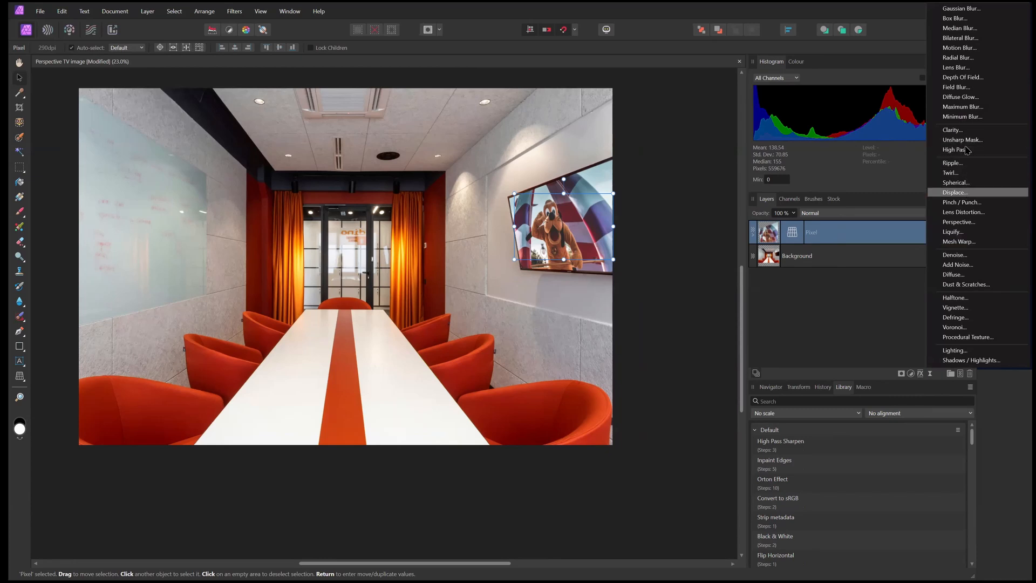
left_click(911, 374)
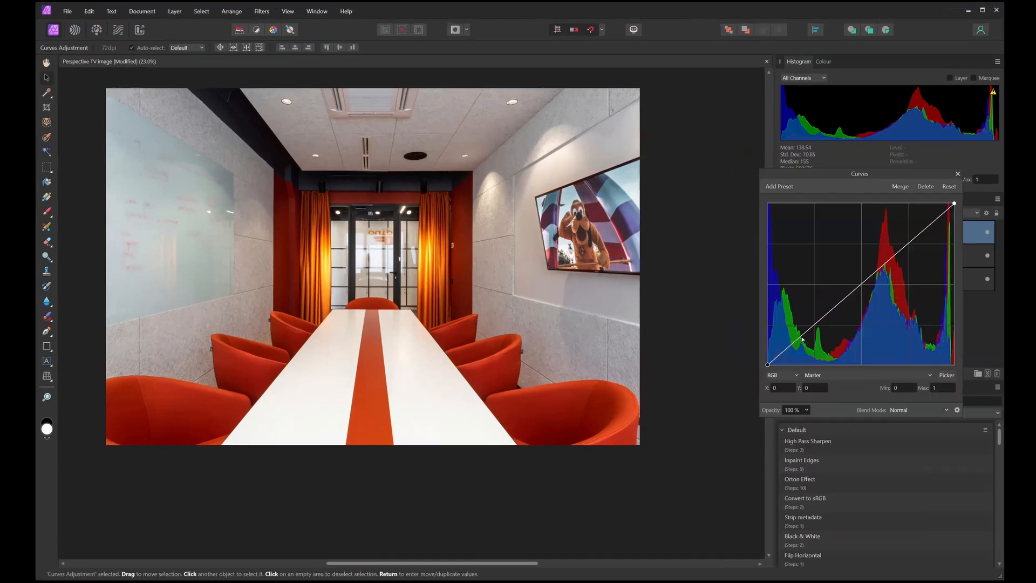
left_click_drag(805, 336, 832, 343)
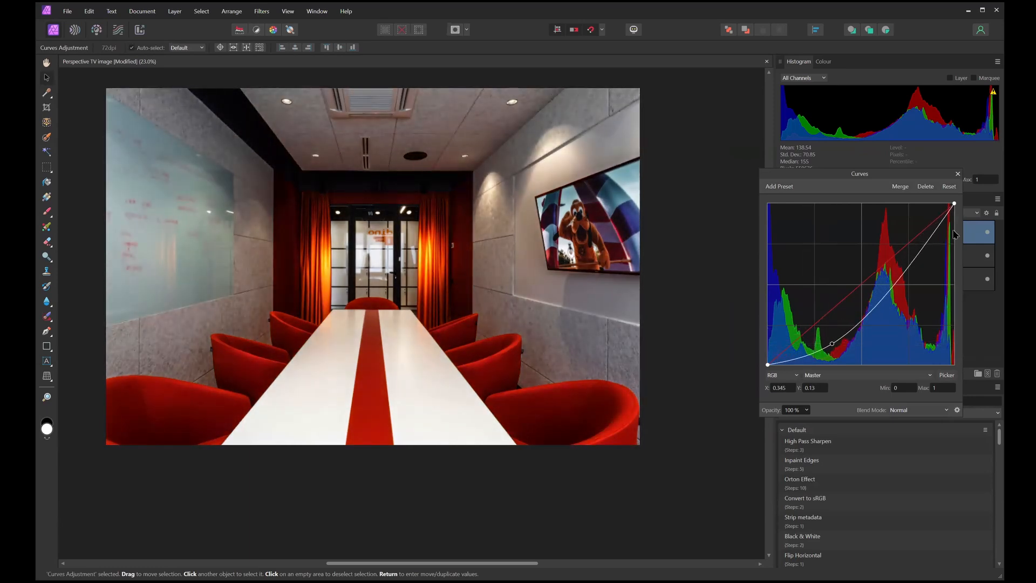
mouse_move(917, 249)
left_mouse_down()
mouse_move(917, 216)
mouse_move(913, 235)
left_mouse_up()
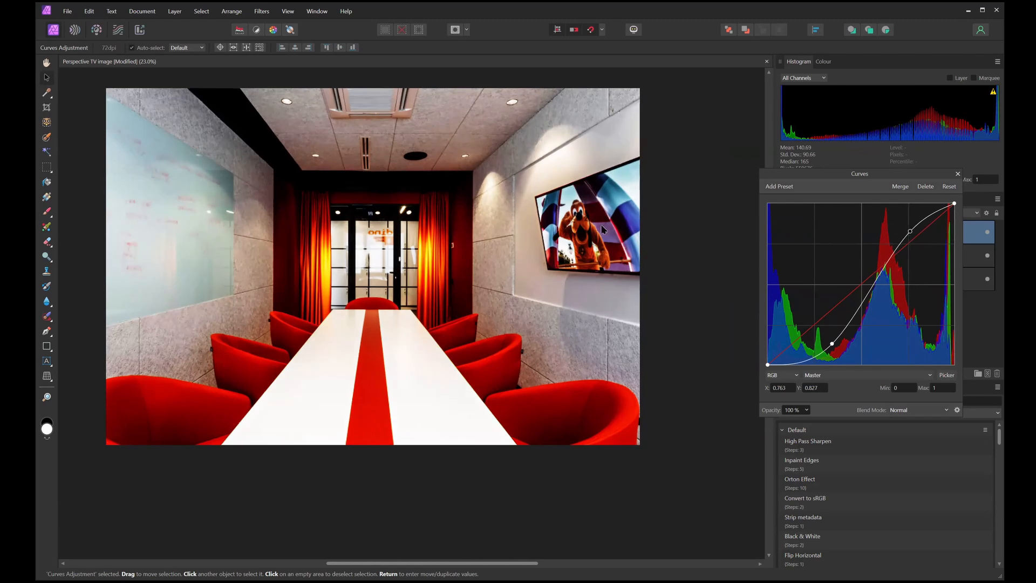
left_click(958, 174)
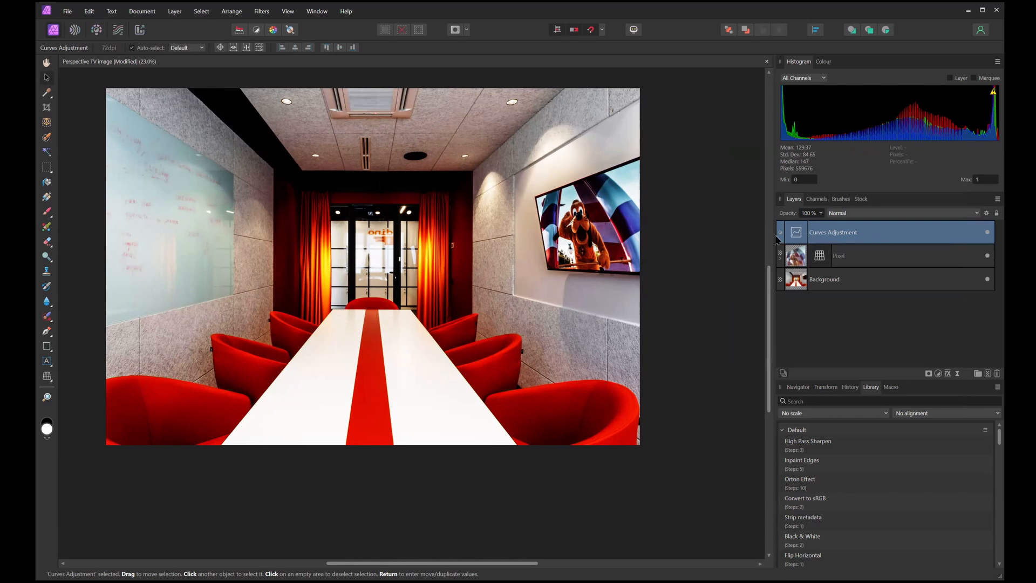
Step: Nest the Curves adjustment inside the photo layer and move its shadow point to about X 0.318, Y 0.117
left_click_drag(799, 233, 821, 252)
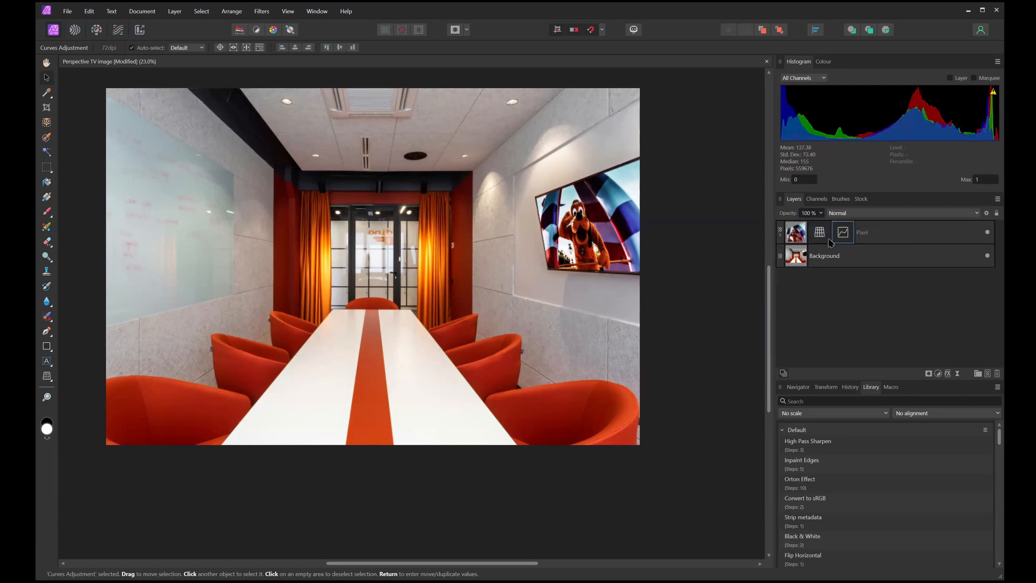
double_click(842, 233)
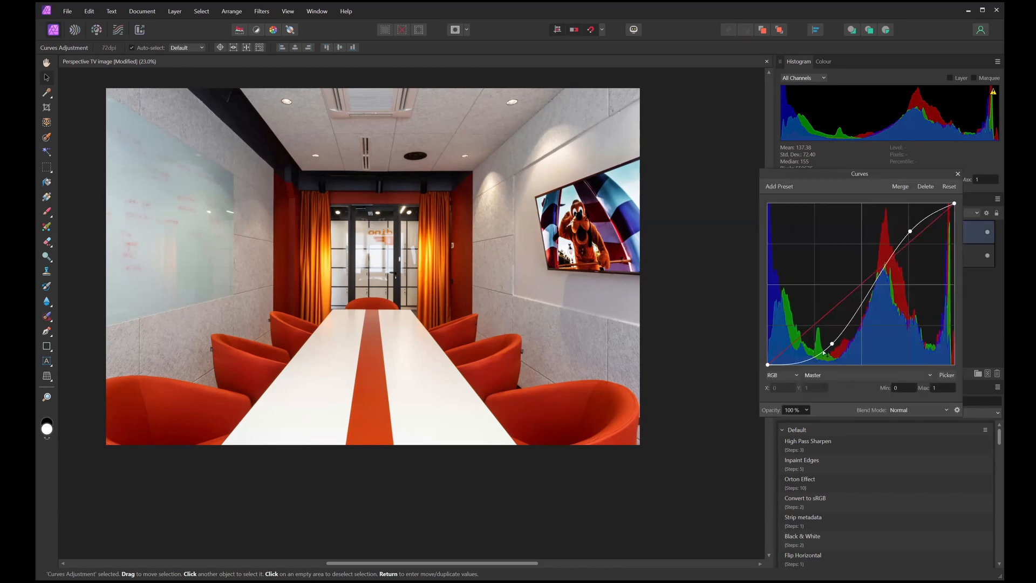
mouse_move(832, 343)
left_mouse_down()
mouse_move(812, 326)
mouse_move(837, 356)
mouse_move(863, 358)
mouse_move(816, 341)
mouse_move(833, 351)
mouse_move(827, 346)
left_mouse_up()
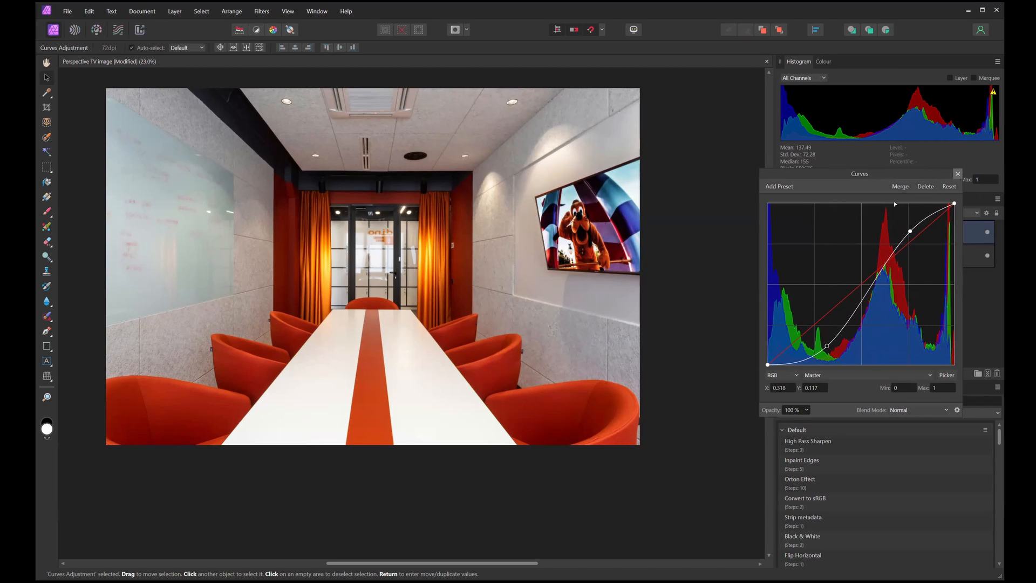
left_click(958, 174)
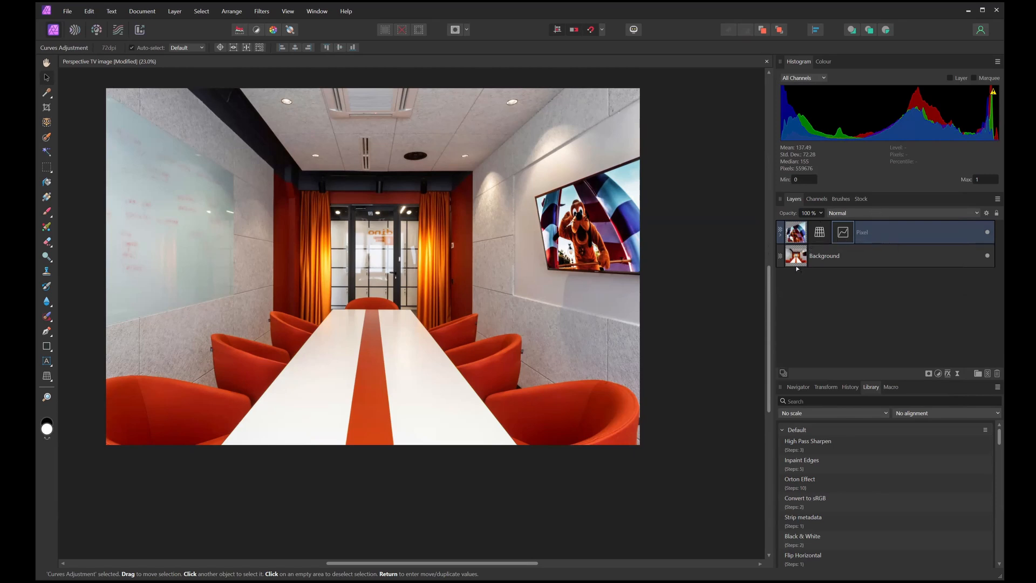
Step: Compare the Background layer with the photo layer and examine the filter and adjustment nested in the photo layer
left_click(797, 260)
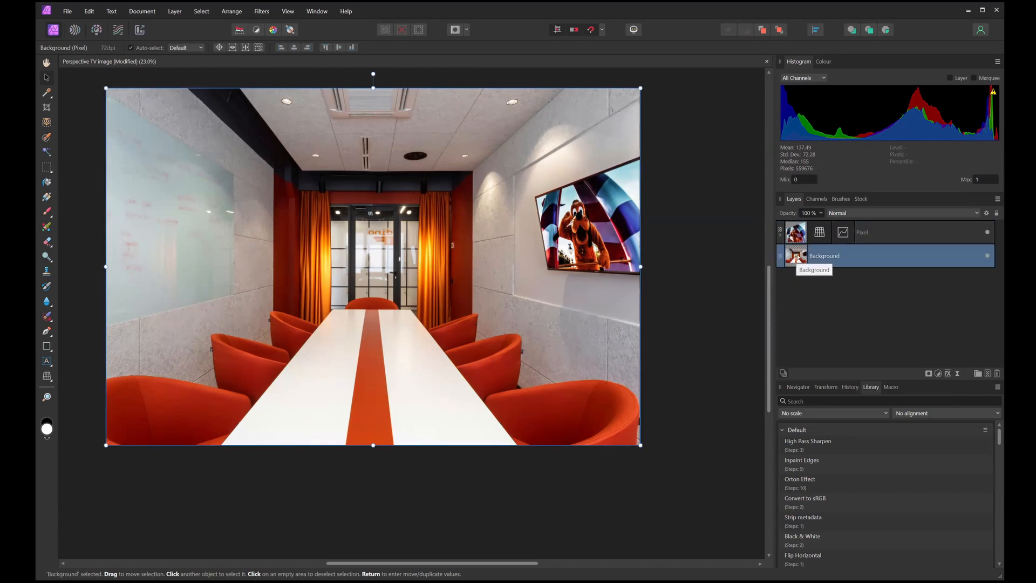
left_click(810, 294)
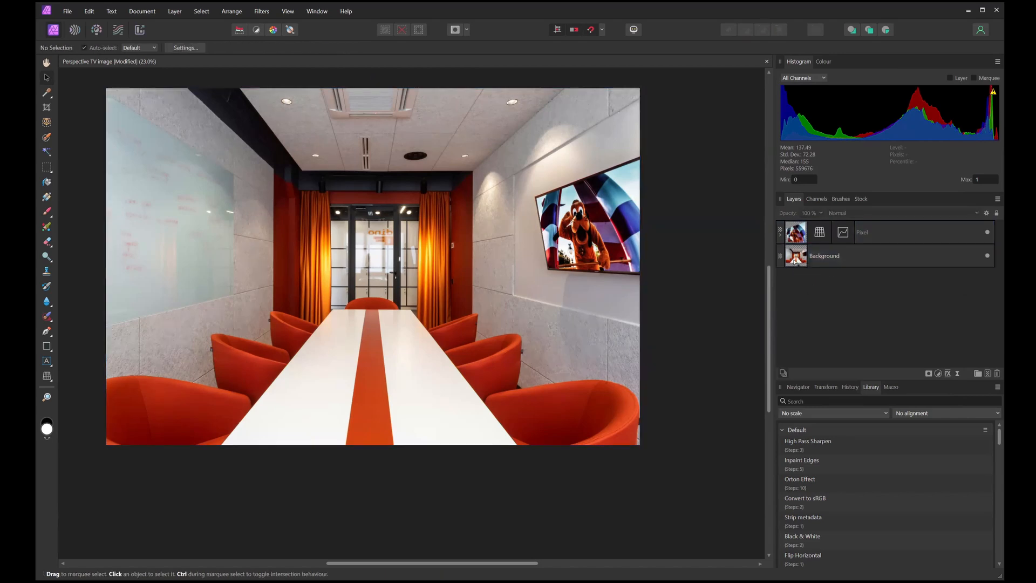
left_click(779, 234)
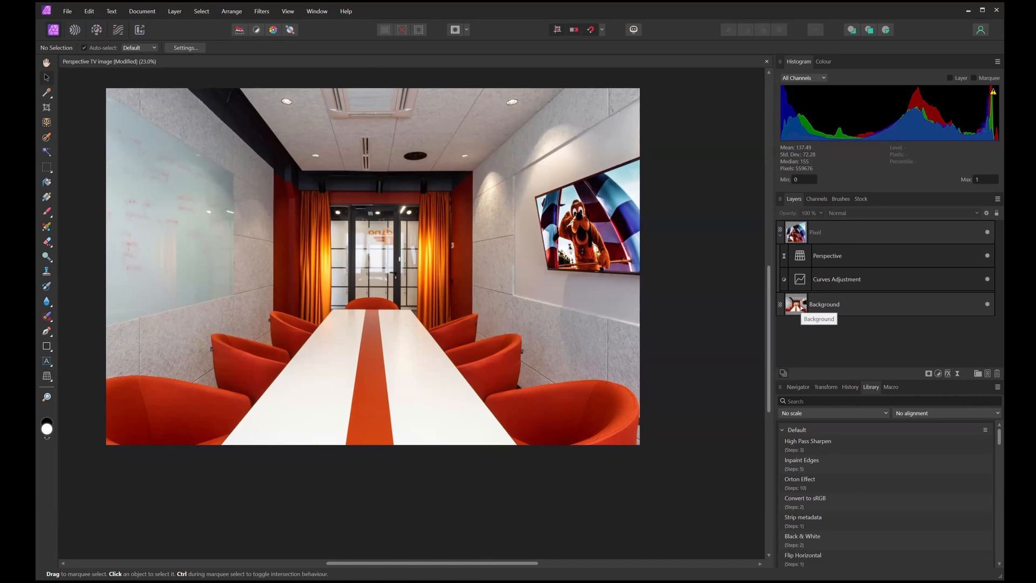
left_click(780, 238)
Step: Add a Curves adjustment directly above the Background layer, darkening the room with a curve point at about X 0.476, Y 0.201
left_click(796, 258)
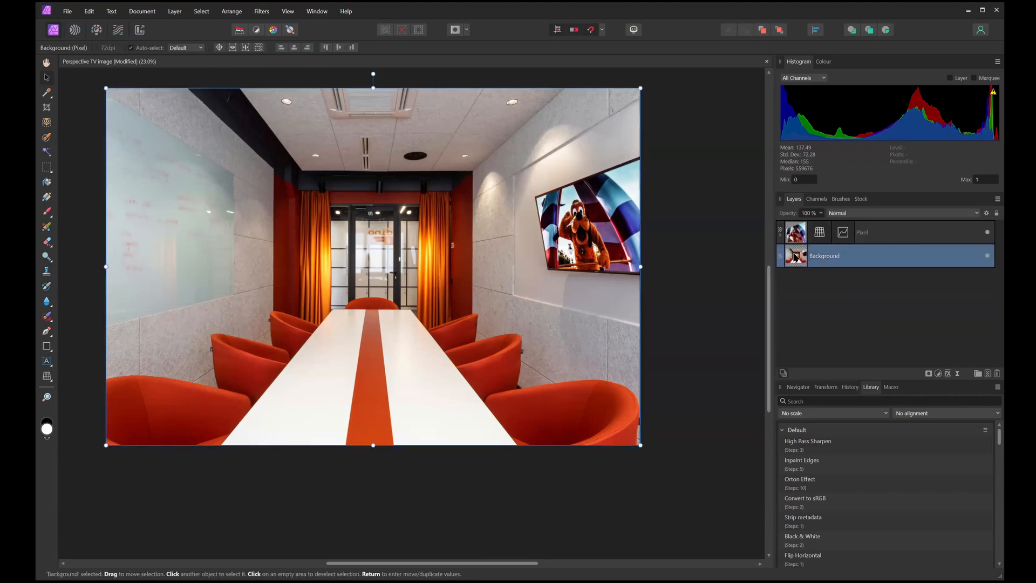
left_click(938, 374)
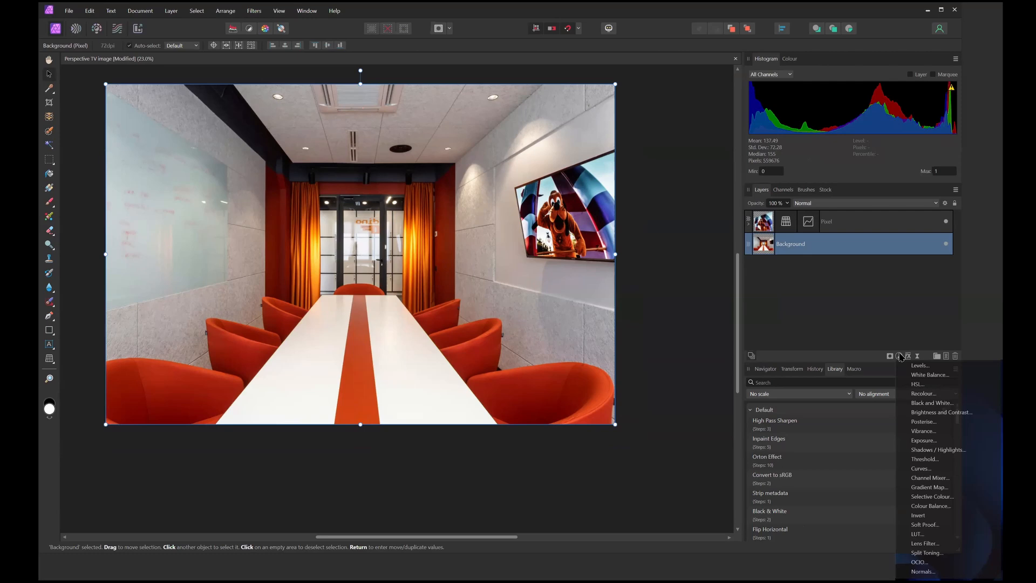
left_click(933, 469)
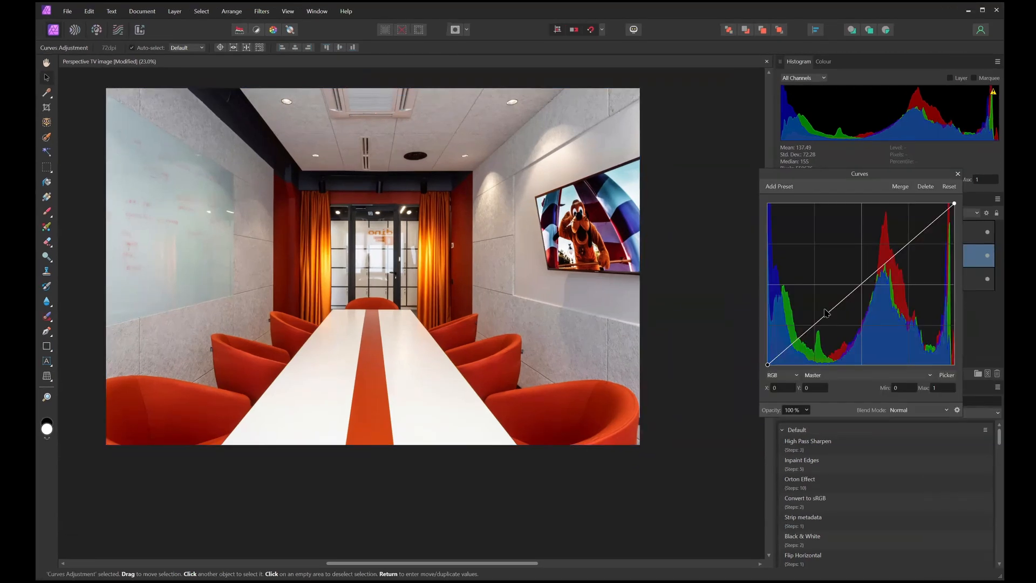
left_click_drag(818, 324, 857, 333)
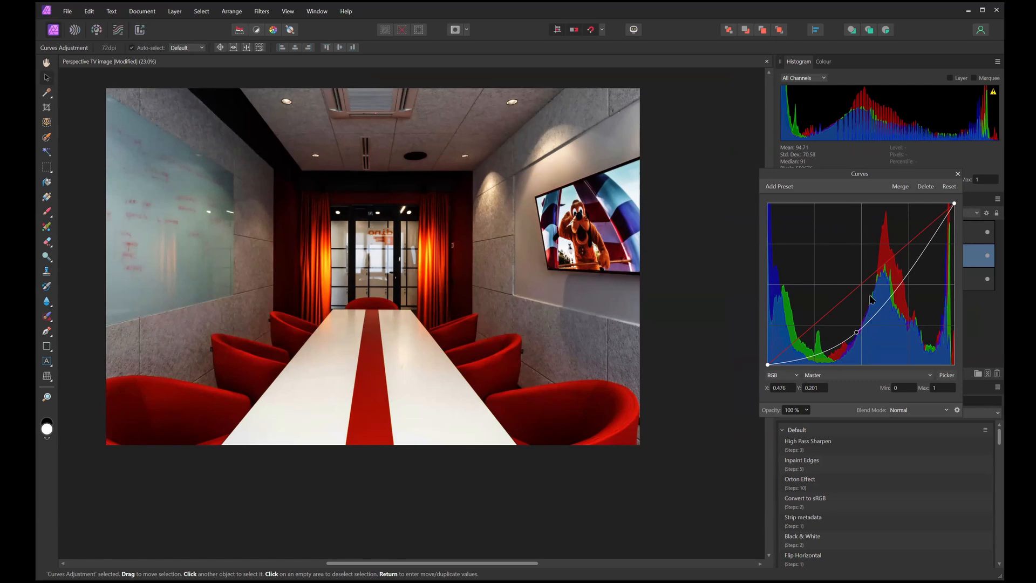
left_click(958, 175)
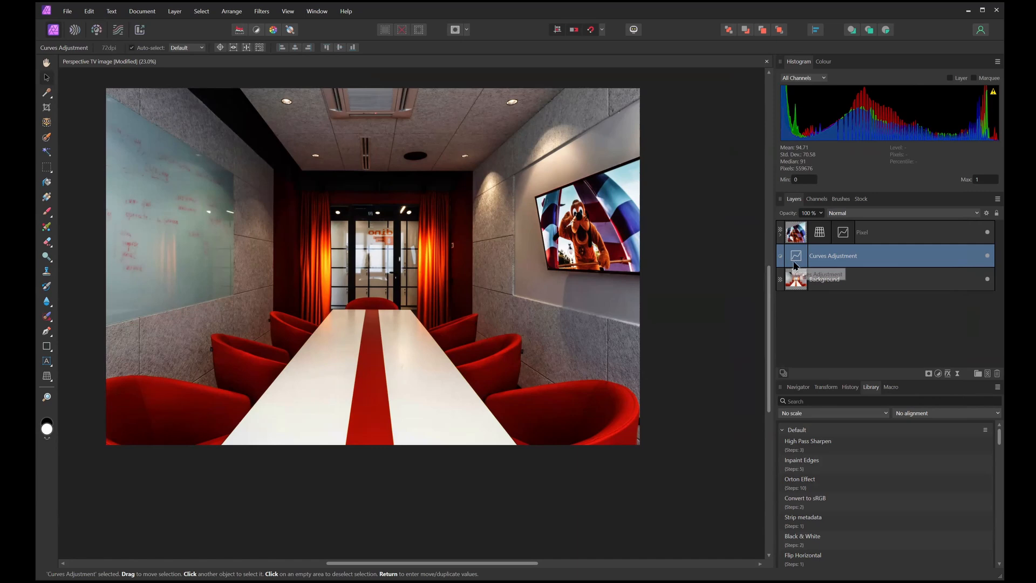
Step: Nest the room's Curves adjustment inside the Background layer and expand both layers to check their nested filters and adjustments
mouse_move(797, 257)
left_mouse_down()
mouse_move(811, 264)
mouse_move(811, 280)
mouse_move(833, 282)
left_mouse_up()
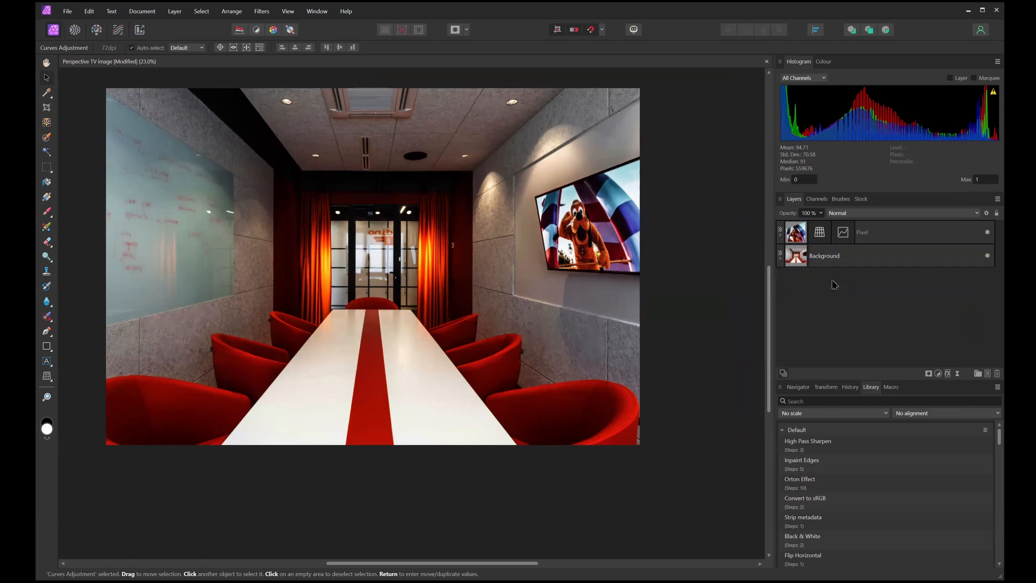
left_click(780, 259)
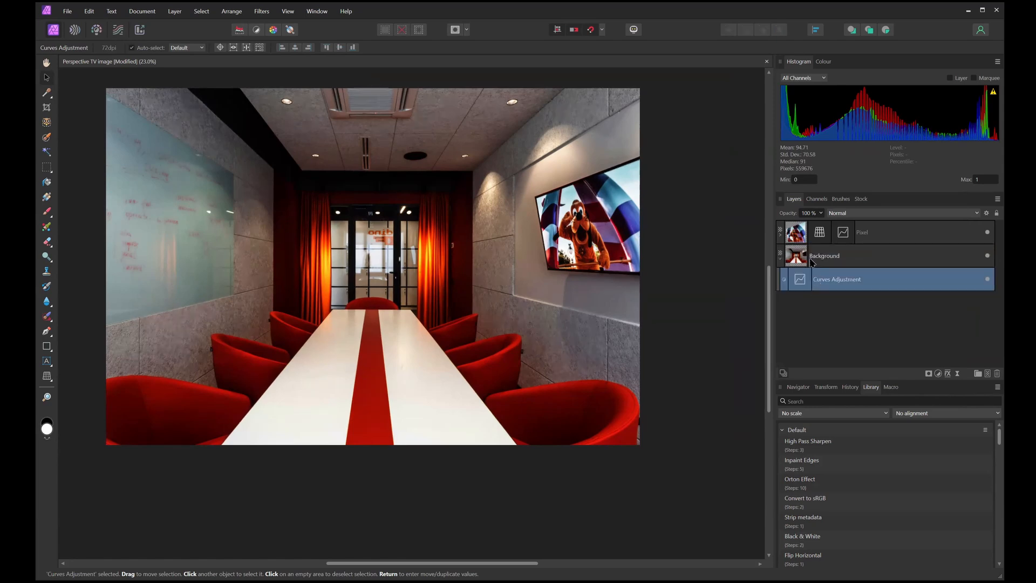
left_click(780, 259)
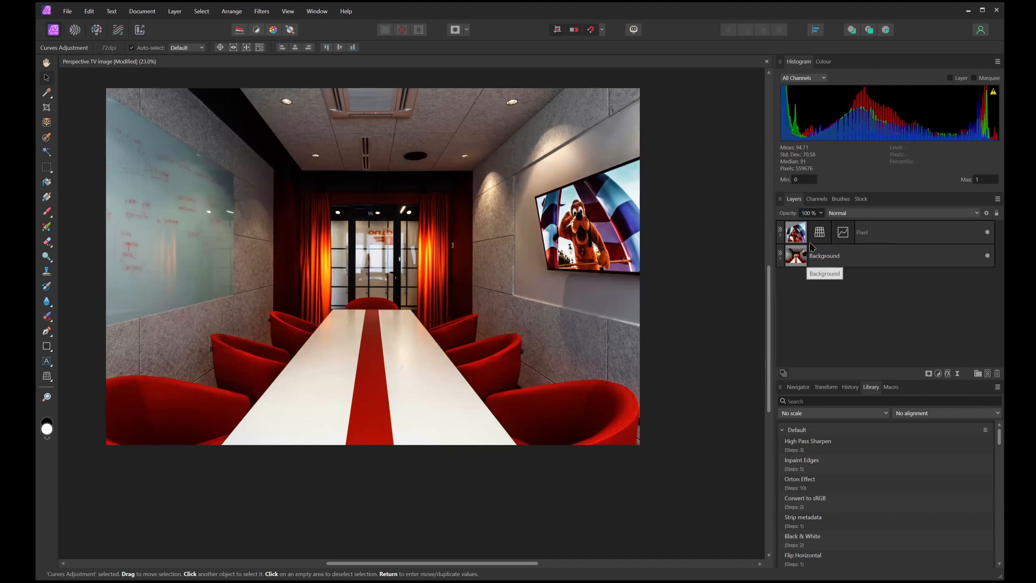
left_click(780, 259)
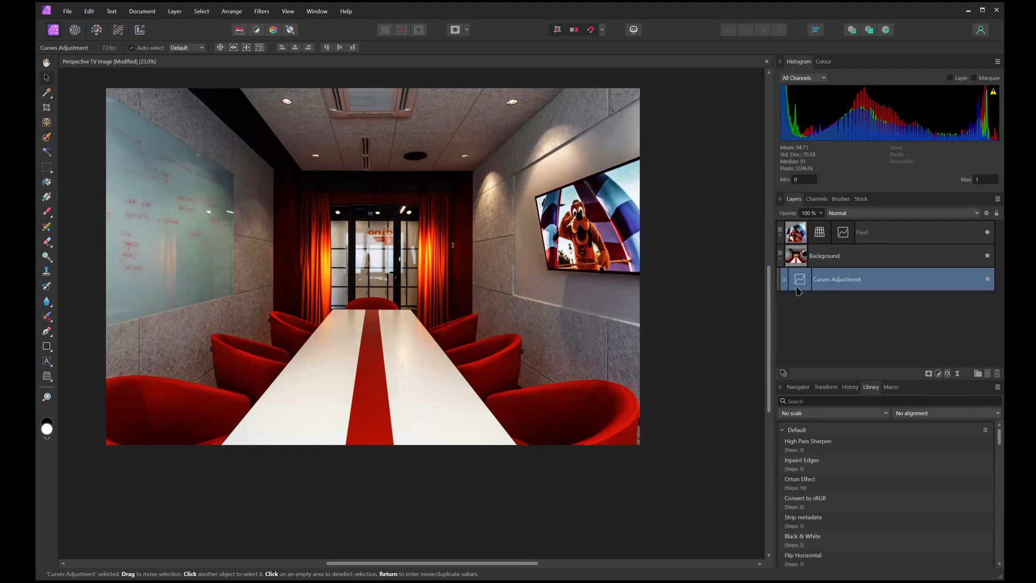
left_click(780, 236)
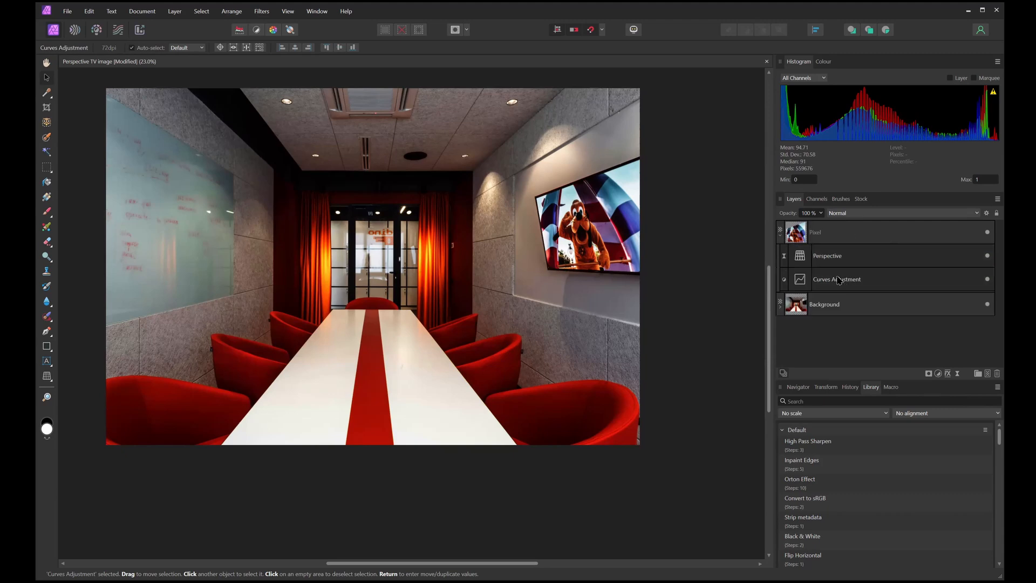
Step: Collapse and re-expand the photo and Background layers to compare the Curves adjustments nested in each
left_click(780, 236)
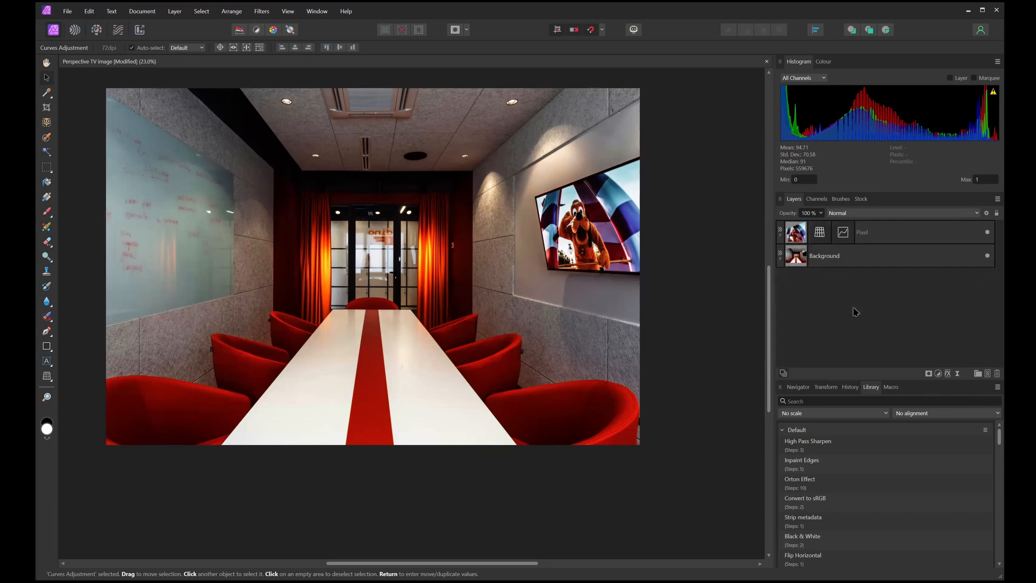
left_click(781, 258)
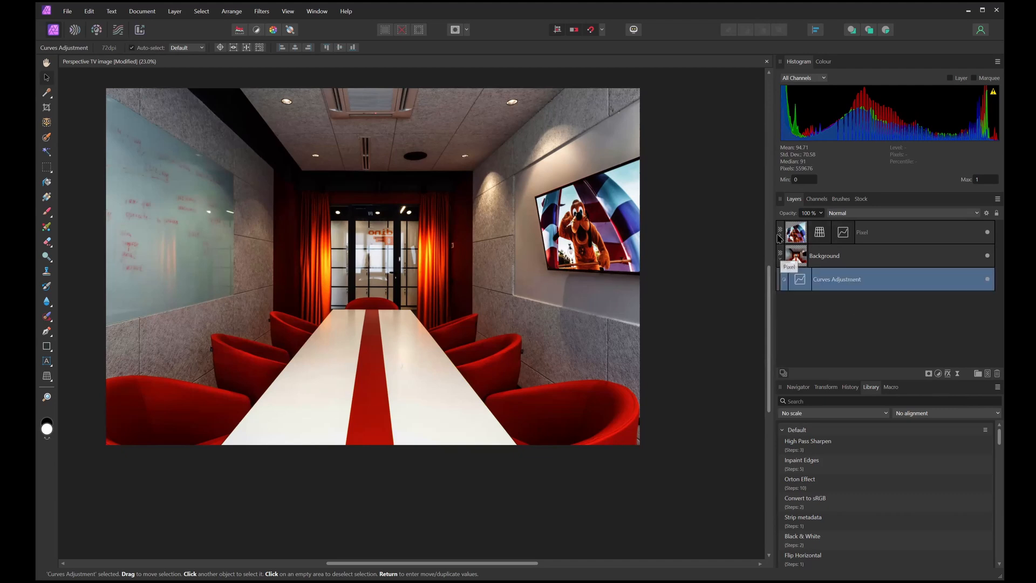
left_click(781, 236)
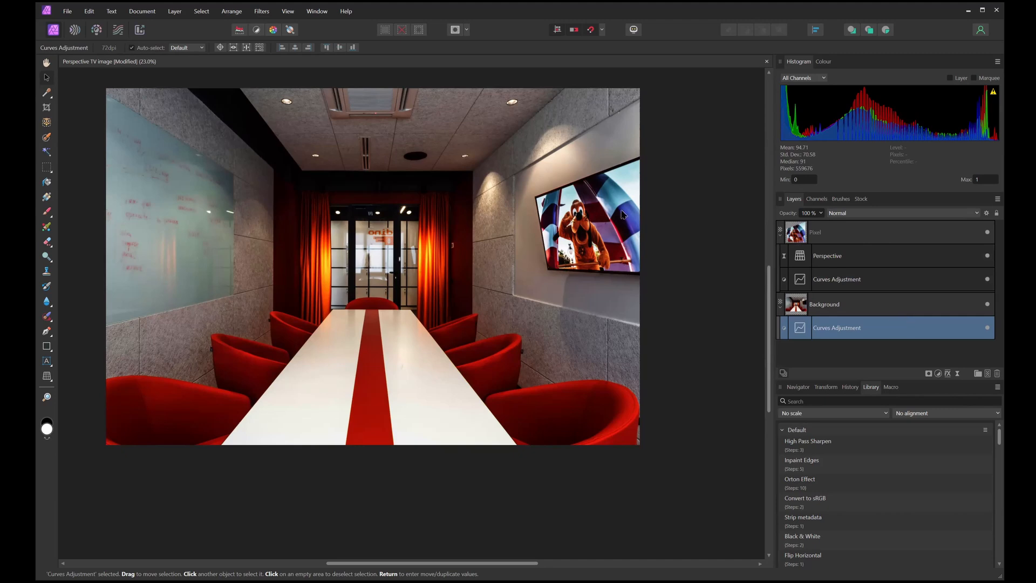
left_click(845, 282)
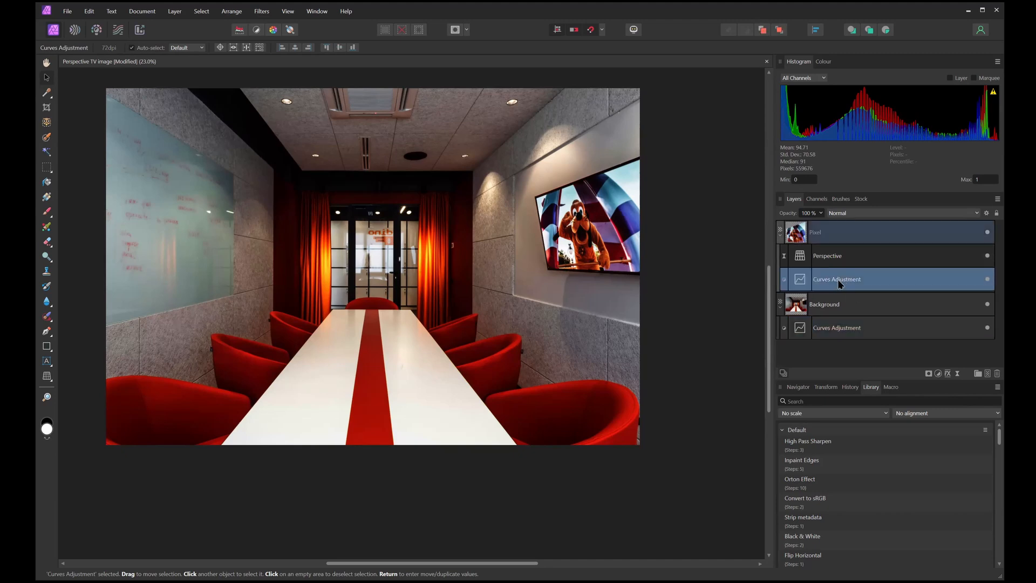
Step: Darken the room further by moving the curve point of the Background layer's nested Curves adjustment to about X 0.673, Y 0.246
double_click(826, 328)
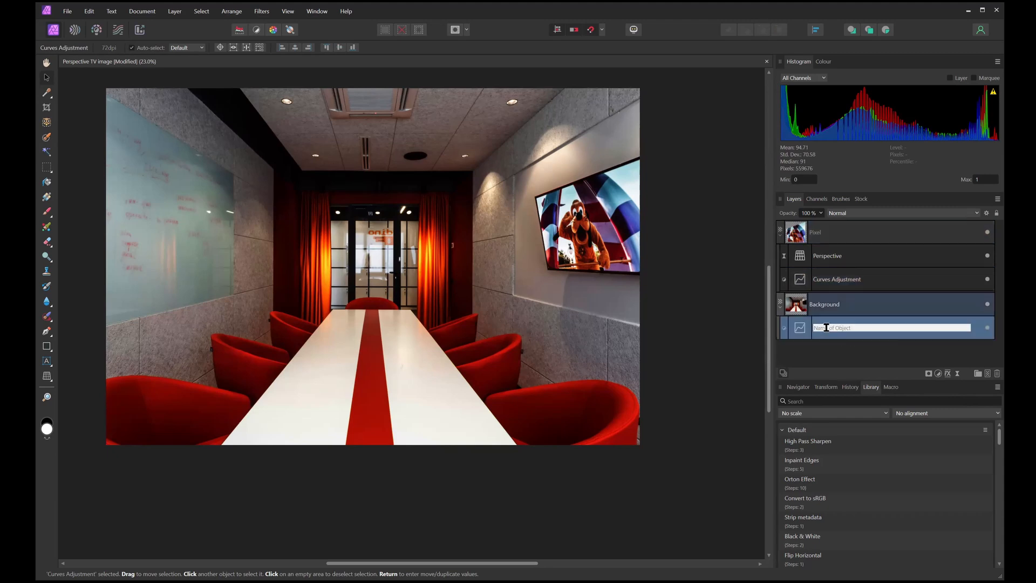
left_click(820, 336)
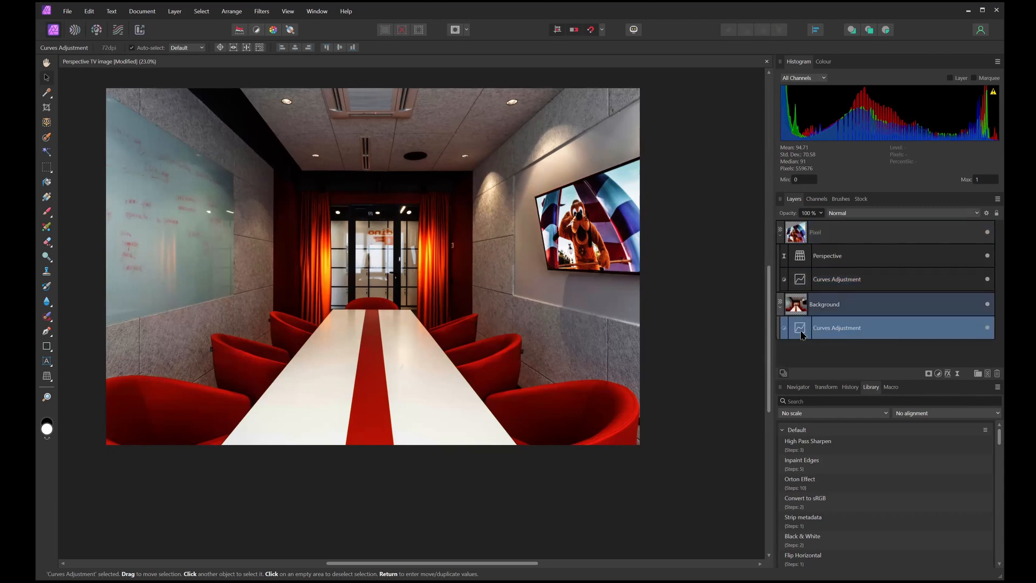
double_click(801, 333)
left_click_drag(814, 324, 893, 325)
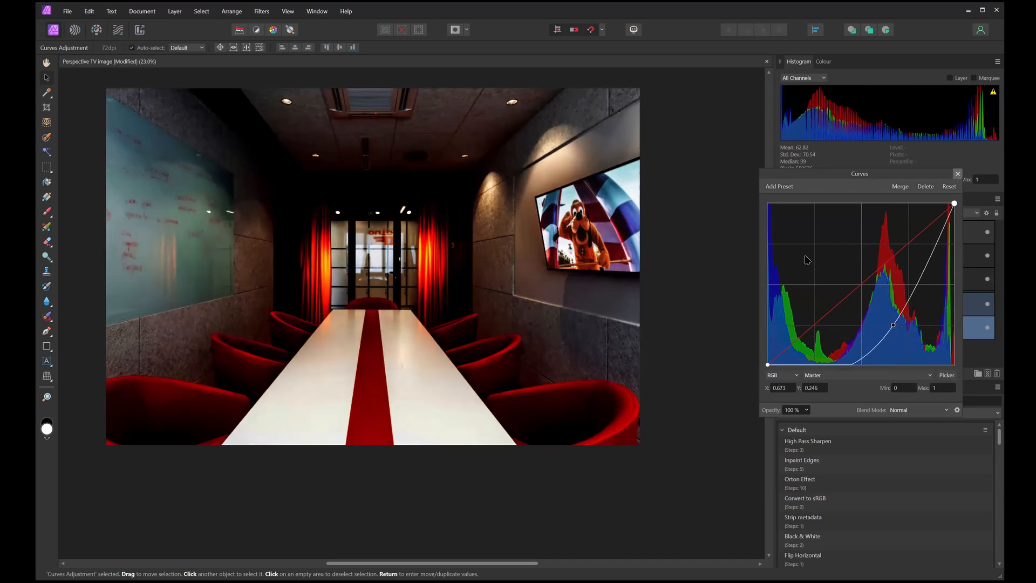
left_click(958, 174)
Step: Soften the TV photo's contrast by moving the shadow point of its nested Curves adjustment to about X 0.263, Y 0.189
double_click(830, 281)
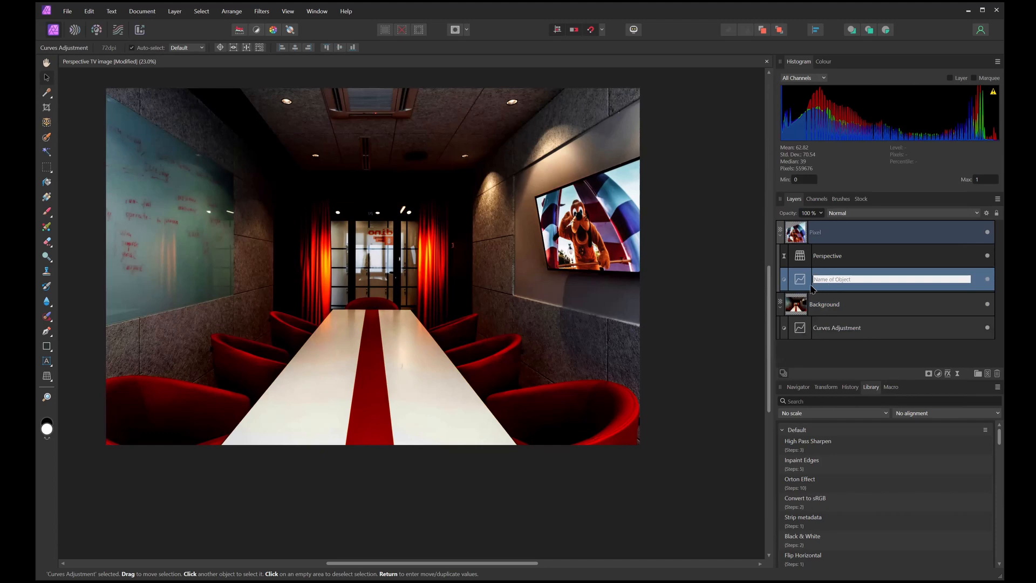
left_click(802, 280)
double_click(804, 282)
left_click_drag(827, 345, 816, 334)
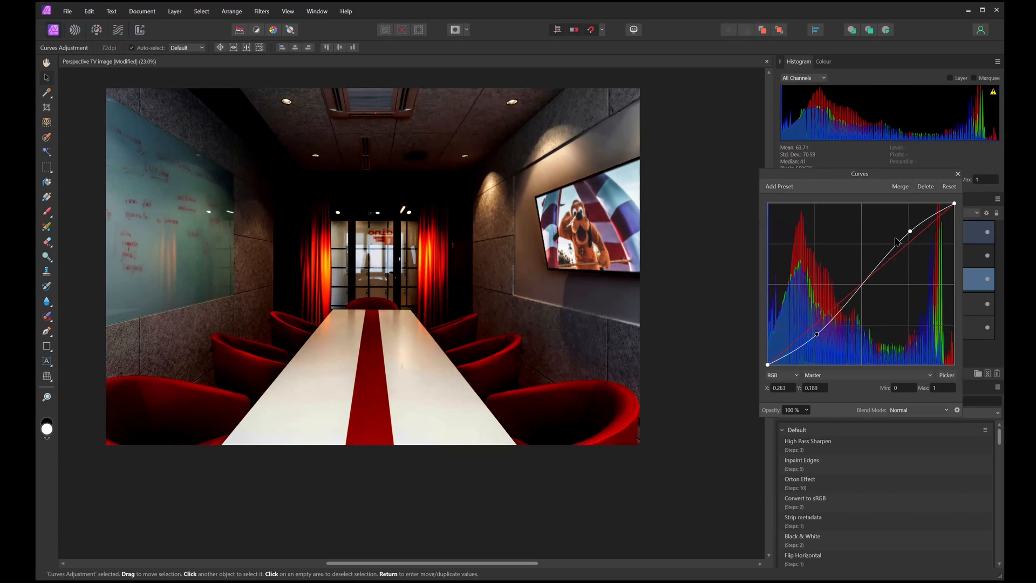
left_click(957, 174)
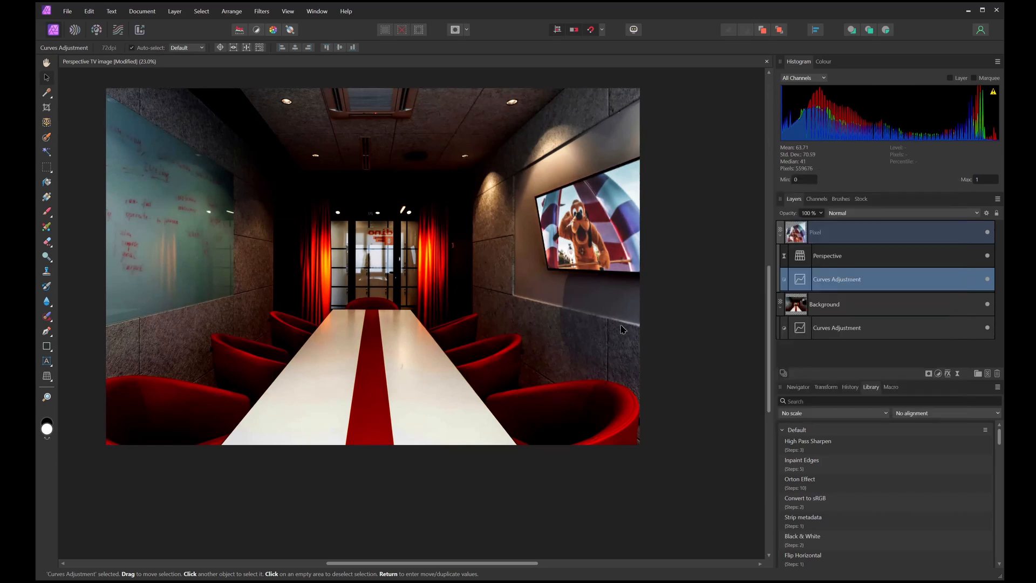